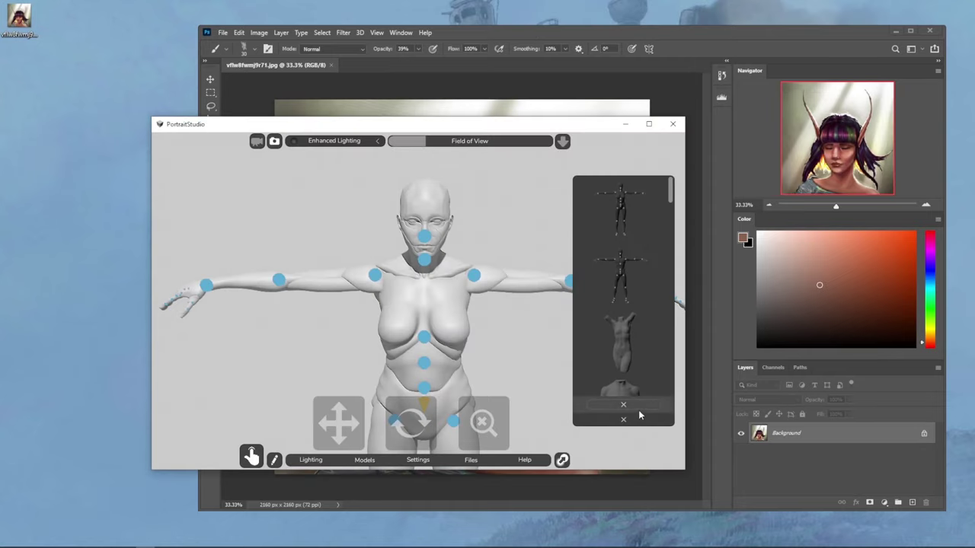
- Look through the Secondary Models and Environment Models lists and close the model list
{"action": "left_click", "coordinate": [668, 182]}
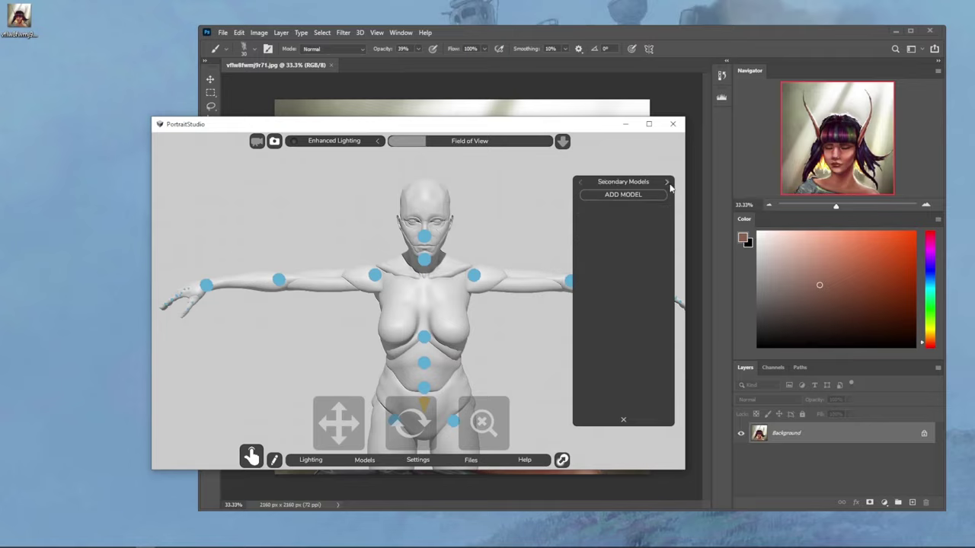
{"action": "left_click", "coordinate": [668, 182]}
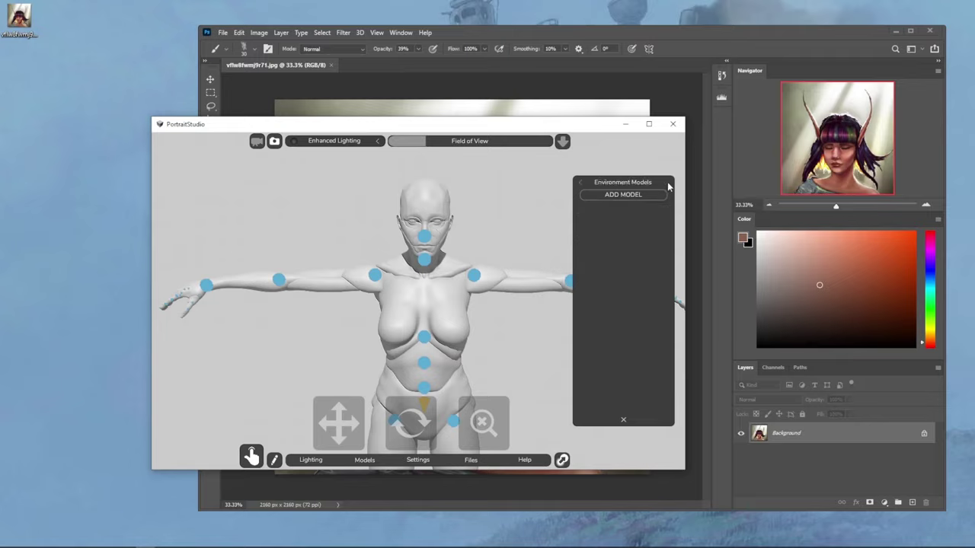
{"action": "left_click", "coordinate": [623, 420]}
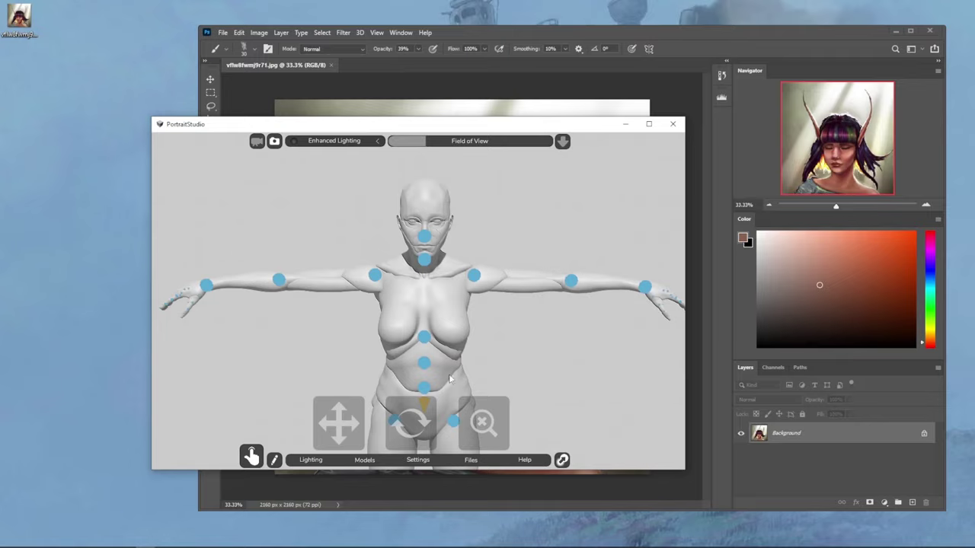
- Maximize the PortraitStudio window, check the elf portrait in Photoshop for comparison, and return to the mannequin
{"action": "left_click_drag", "start_coordinate": [609, 124], "coordinate": [493, 1]}
{"action": "left_click_drag", "start_coordinate": [492, 506], "coordinate": [421, 545]}
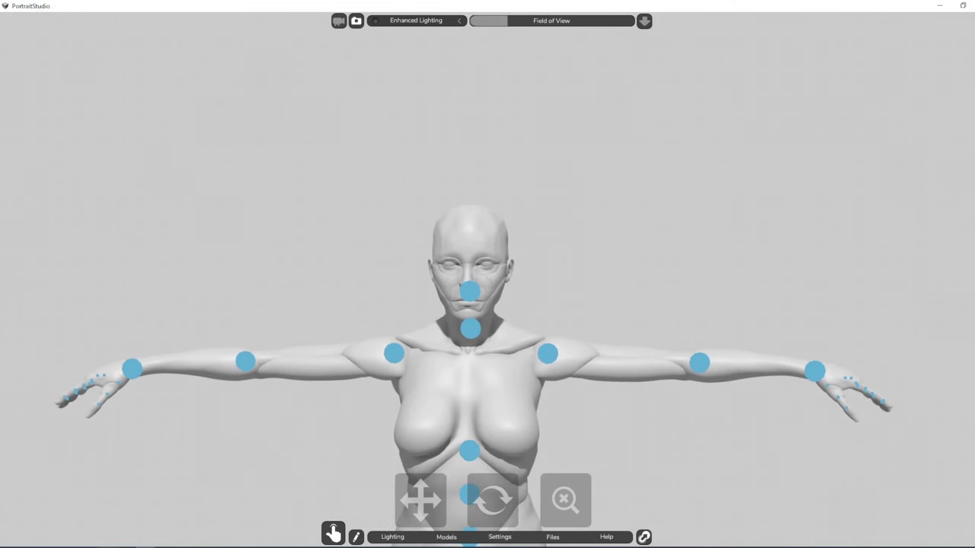
{"action": "key", "text": "alt+Tab"}
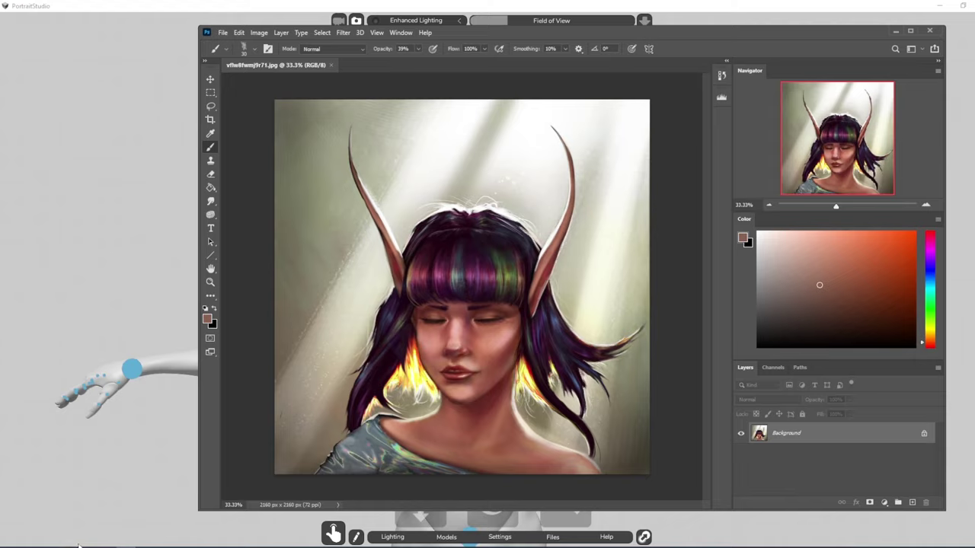
{"action": "left_click", "coordinate": [476, 5]}
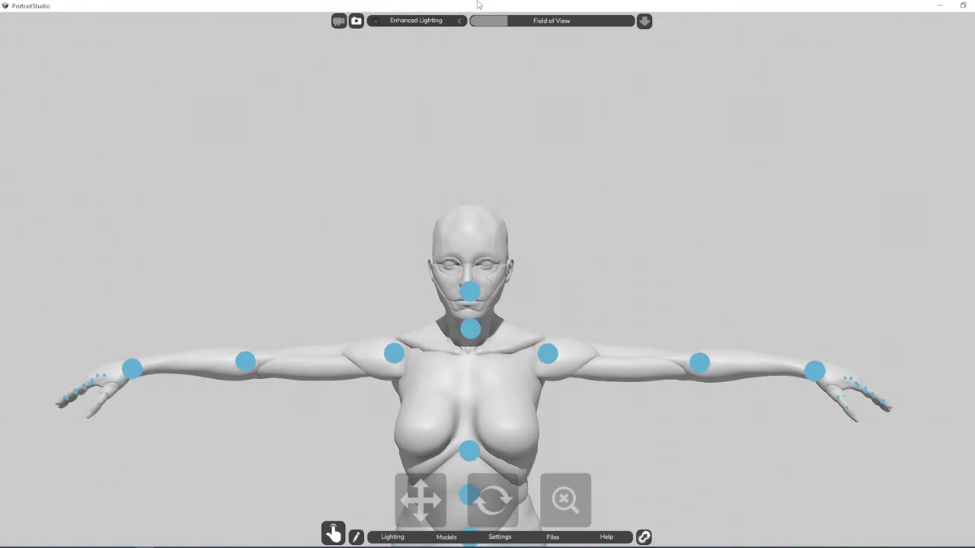
- Rotate the mannequin's head joint so the face turns to one side and tilts upward, comparing it with the portrait
{"action": "left_click", "coordinate": [474, 292]}
{"action": "left_click", "coordinate": [472, 300]}
{"action": "left_click", "coordinate": [472, 300]}
{"action": "left_click", "coordinate": [472, 300]}
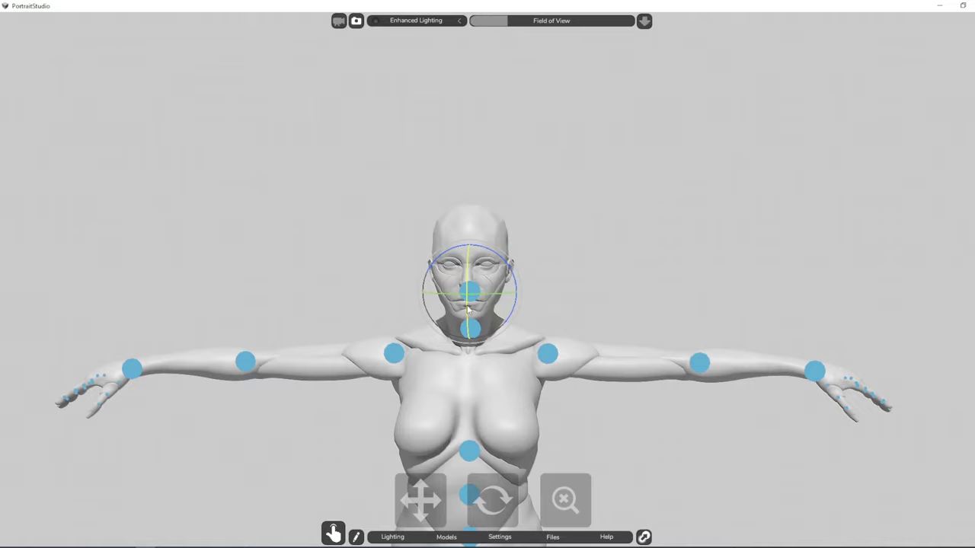
{"action": "left_click_drag", "start_coordinate": [468, 310], "coordinate": [483, 287]}
{"action": "left_click", "coordinate": [125, 545]}
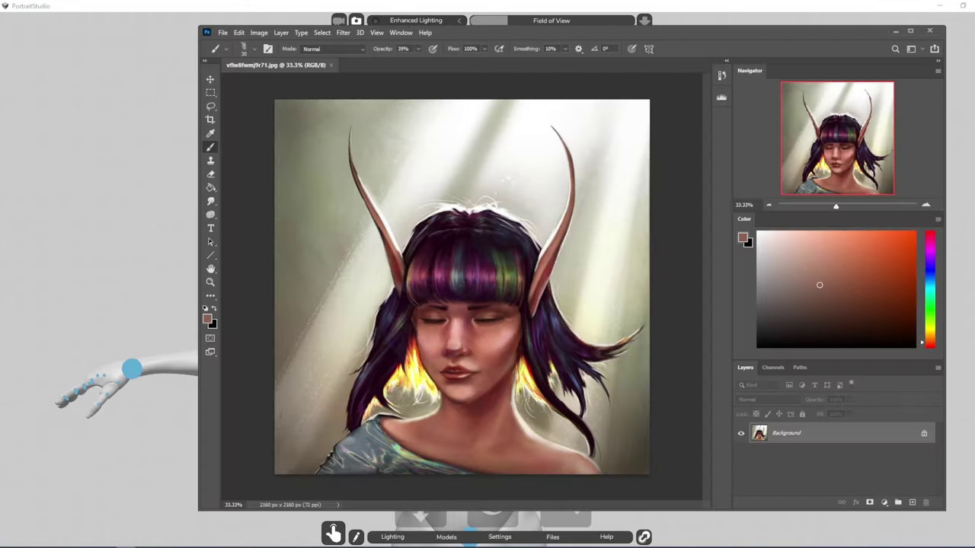
{"action": "key", "text": "alt+Tab"}
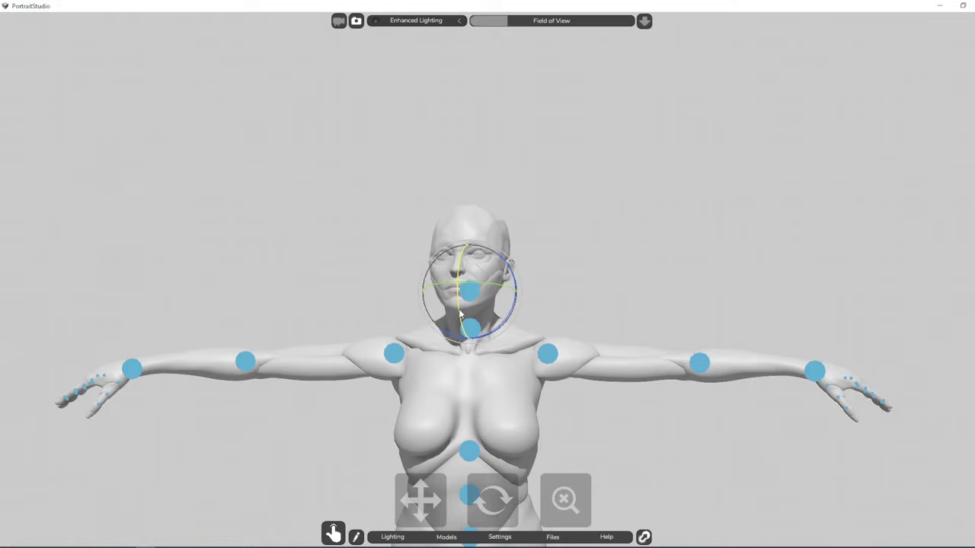
{"action": "left_click_drag", "start_coordinate": [487, 285], "coordinate": [485, 284]}
- Move the mannequin's head joint slightly upward to lengthen the neck
{"action": "left_click", "coordinate": [472, 329]}
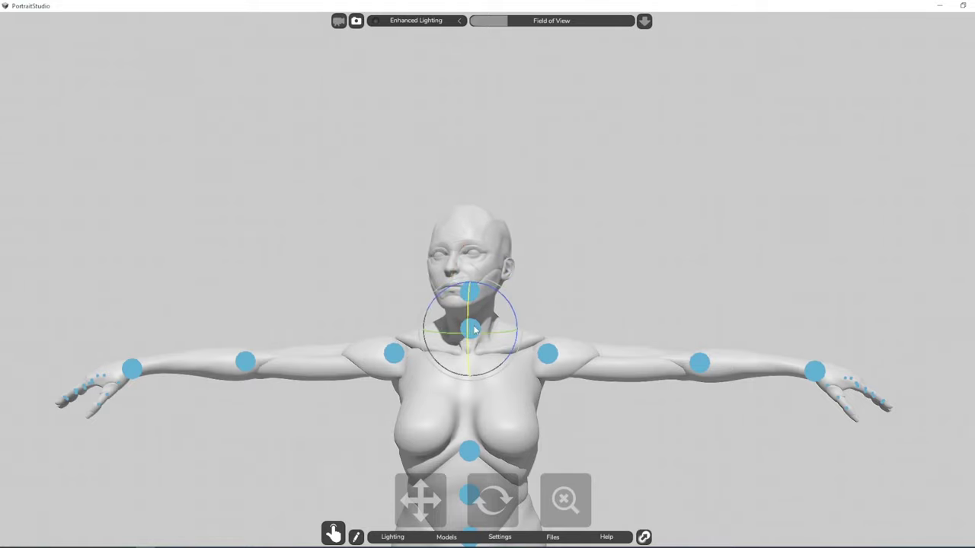
{"action": "left_click", "coordinate": [561, 275]}
{"action": "double_click", "coordinate": [468, 294]}
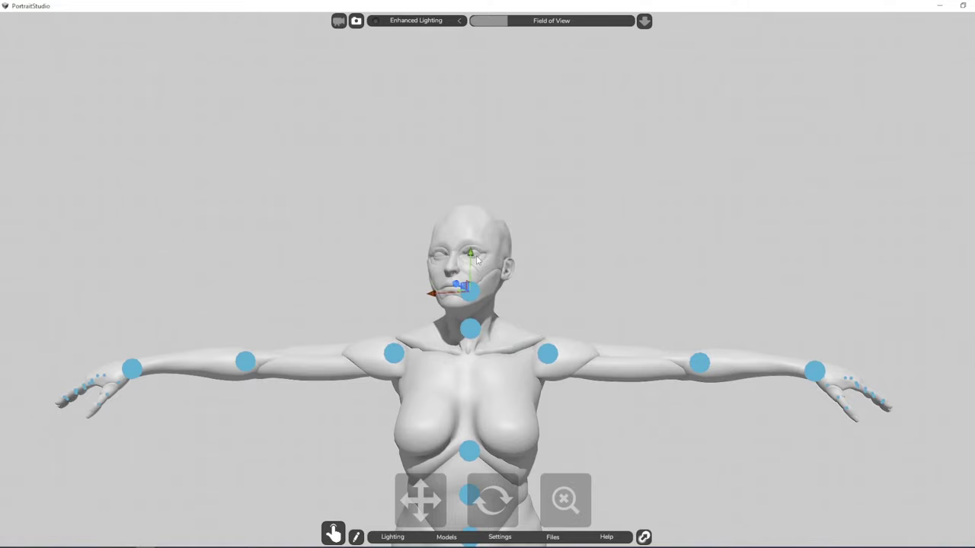
{"action": "left_click_drag", "start_coordinate": [472, 254], "coordinate": [472, 246]}
- Rotate both upper arms at the shoulder joints so the arms hang down beside the torso
{"action": "left_click", "coordinate": [393, 355]}
{"action": "key", "text": "e"}
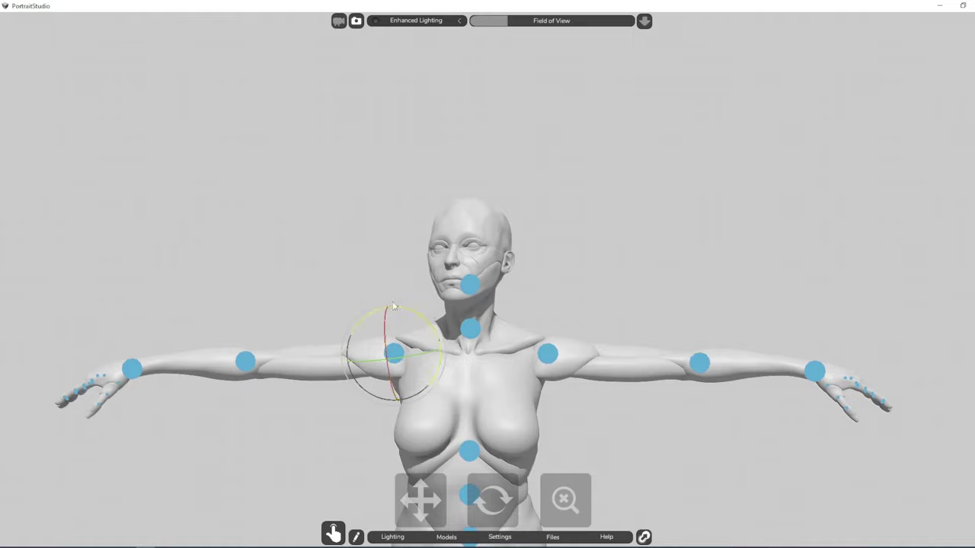
{"action": "left_click_drag", "start_coordinate": [390, 303], "coordinate": [340, 410]}
{"action": "left_click", "coordinate": [548, 352]}
{"action": "left_click_drag", "start_coordinate": [591, 322], "coordinate": [630, 387]}
{"action": "left_click", "coordinate": [701, 306]}
- Move both shoulder joints slightly downward to the same height
{"action": "left_click", "coordinate": [394, 352]}
{"action": "left_click", "coordinate": [395, 353]}
{"action": "left_click_drag", "start_coordinate": [391, 393], "coordinate": [391, 399]}
{"action": "left_click", "coordinate": [551, 358]}
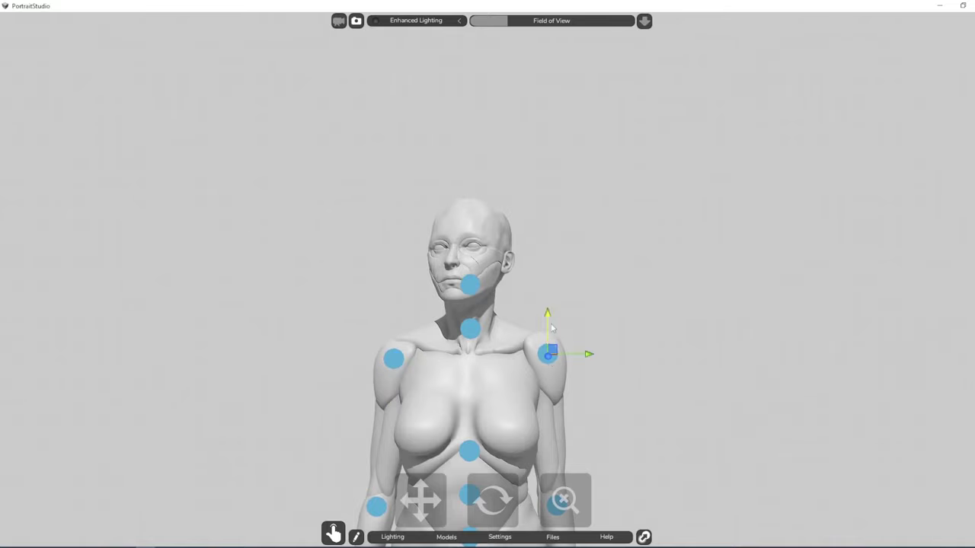
{"action": "left_click_drag", "start_coordinate": [552, 319], "coordinate": [551, 324]}
- Rotate the head joint further to refine the turned, upward-looking pose of the face
{"action": "left_click", "coordinate": [477, 290]}
{"action": "left_click", "coordinate": [470, 286]}
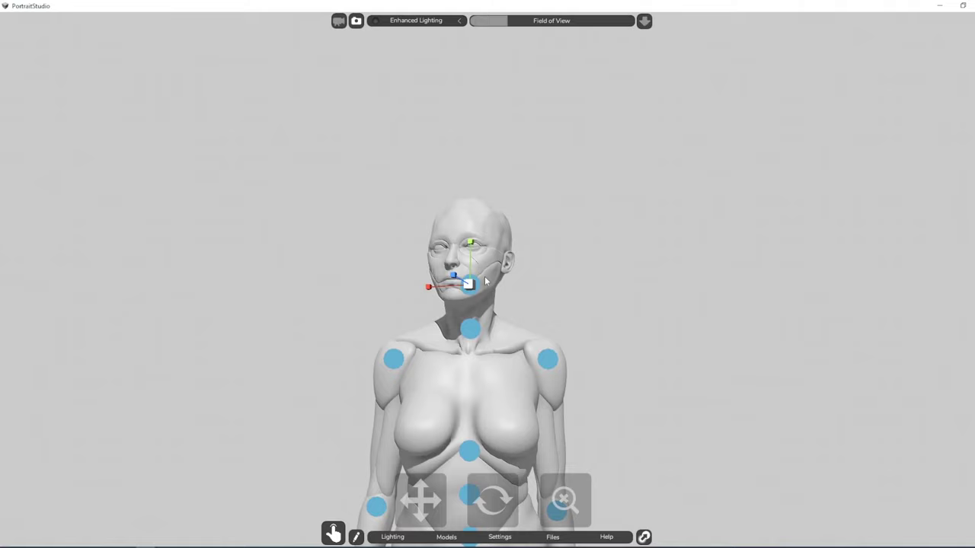
{"action": "left_click", "coordinate": [455, 289]}
{"action": "mouse_move", "coordinate": [453, 290]}
{"action": "left_mouse_down"}
{"action": "mouse_move", "coordinate": [477, 274]}
{"action": "mouse_move", "coordinate": [440, 301]}
{"action": "left_mouse_up"}
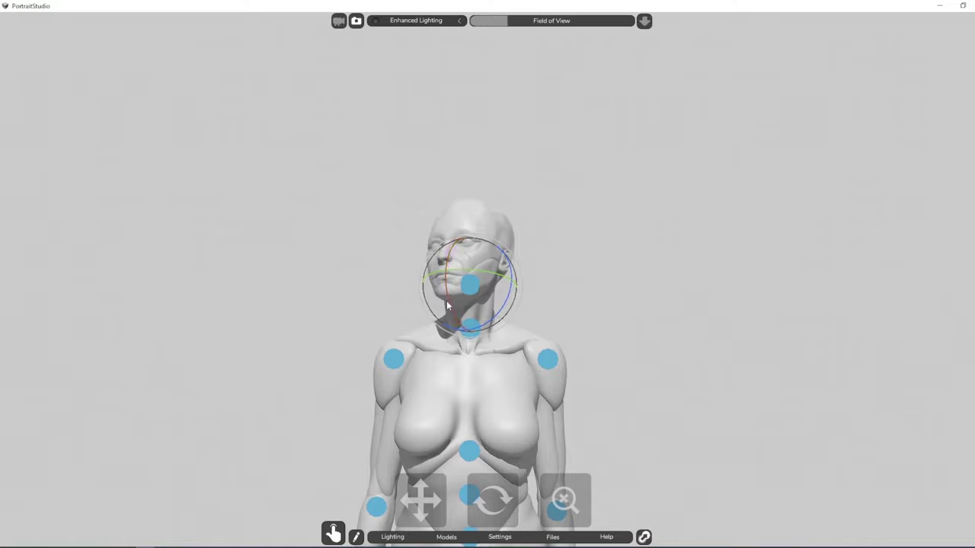
{"action": "left_click_drag", "start_coordinate": [449, 308], "coordinate": [470, 271]}
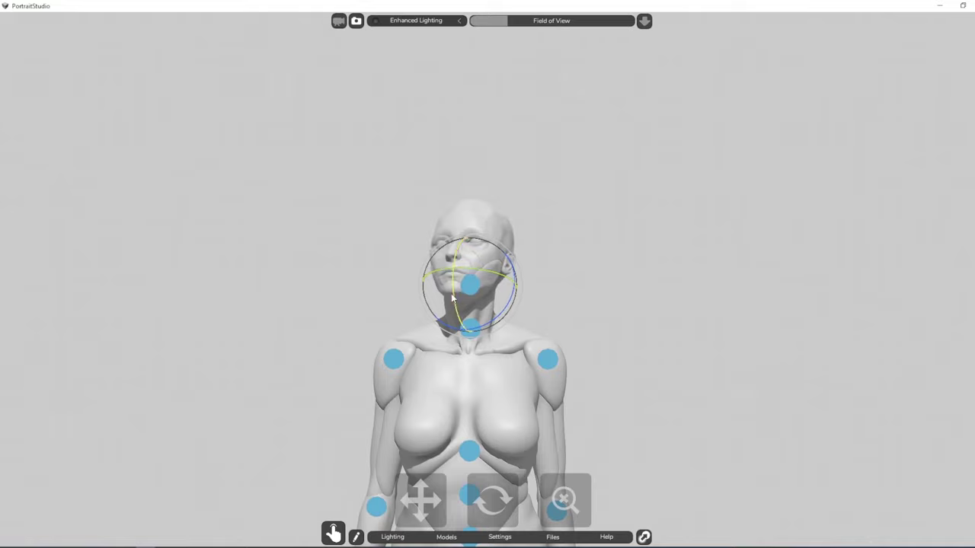
{"action": "left_click", "coordinate": [575, 265]}
- Adjust the neck joint slightly and view the mannequin from a slightly changed angle
{"action": "left_click", "coordinate": [473, 332]}
{"action": "left_click_drag", "start_coordinate": [470, 328], "coordinate": [469, 321]}
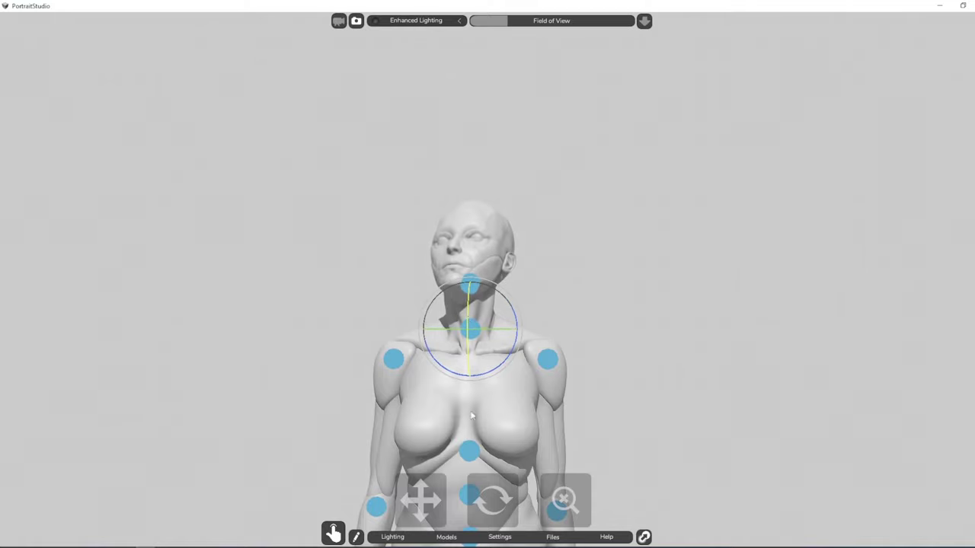
{"action": "mouse_move", "coordinate": [494, 496]}
{"action": "left_mouse_down"}
{"action": "mouse_move", "coordinate": [444, 516]}
{"action": "mouse_move", "coordinate": [495, 512]}
{"action": "left_mouse_up"}
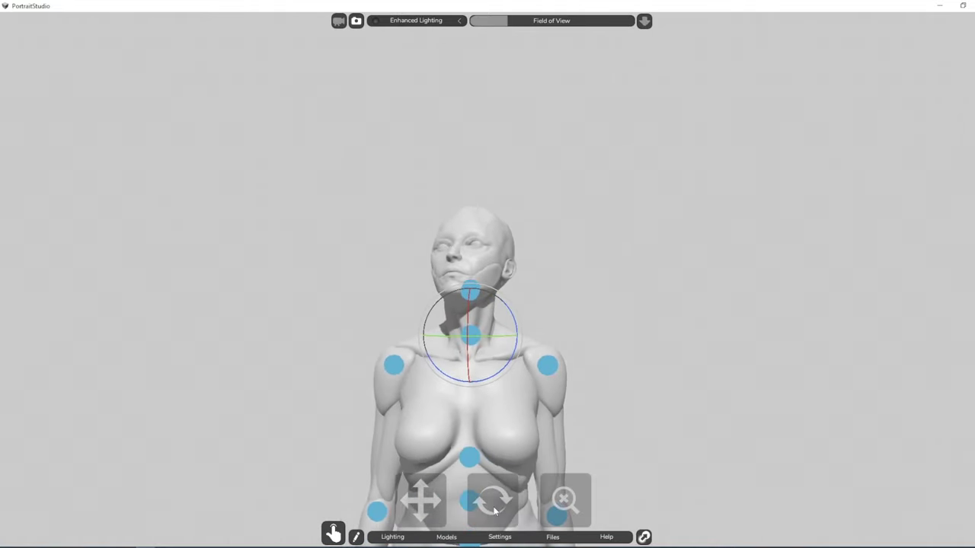
{"action": "left_click", "coordinate": [616, 287]}
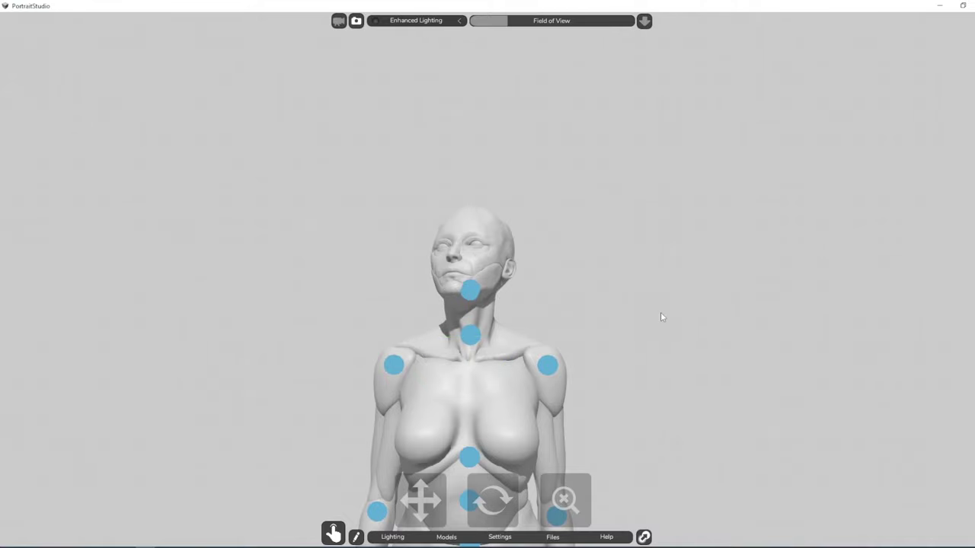
- Hide the joints of the primary model Female_mannequin_v2
{"action": "left_click", "coordinate": [449, 539]}
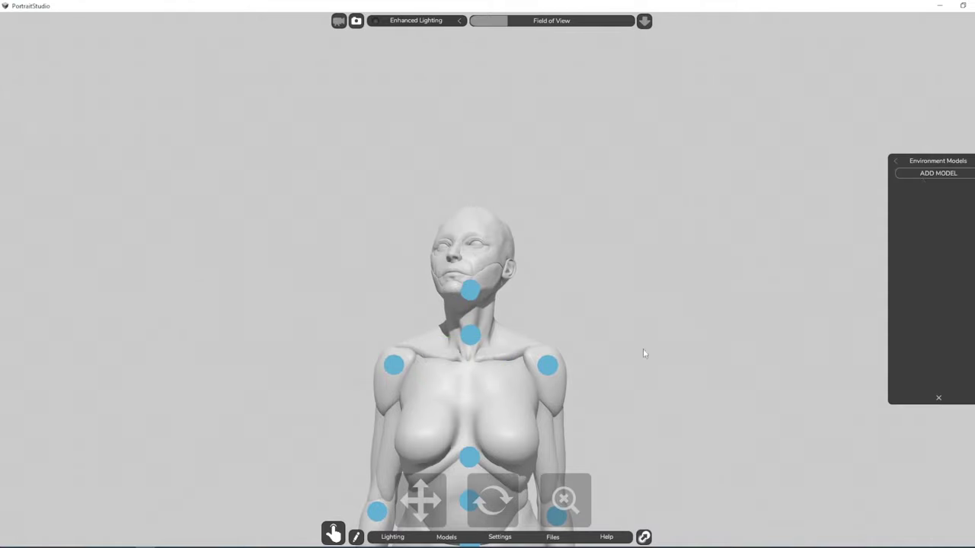
{"action": "left_click", "coordinate": [895, 162]}
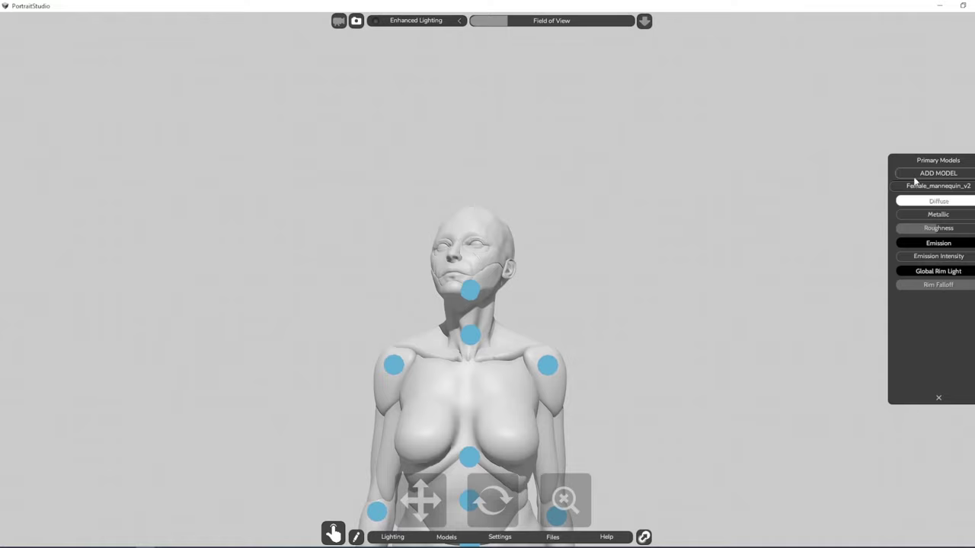
{"action": "left_click", "coordinate": [949, 189]}
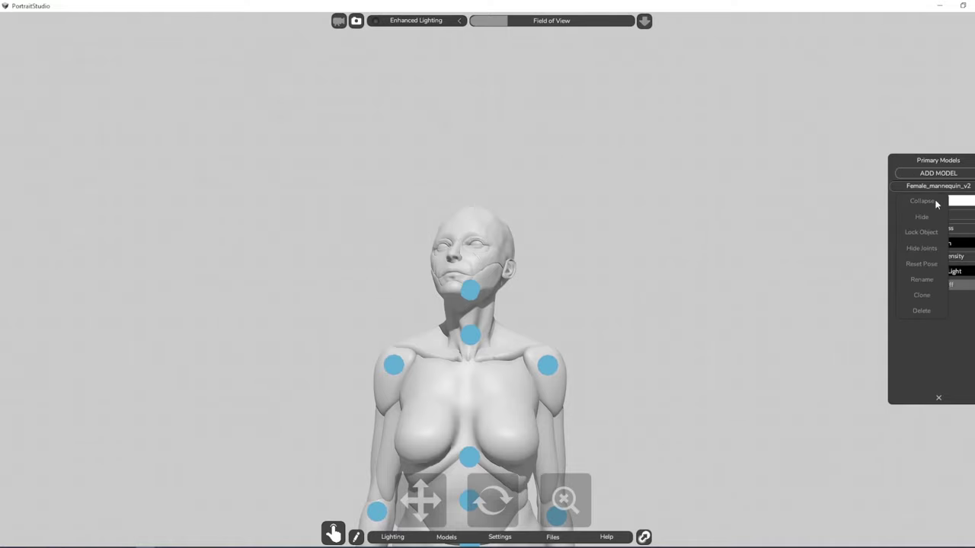
{"action": "left_click", "coordinate": [925, 249]}
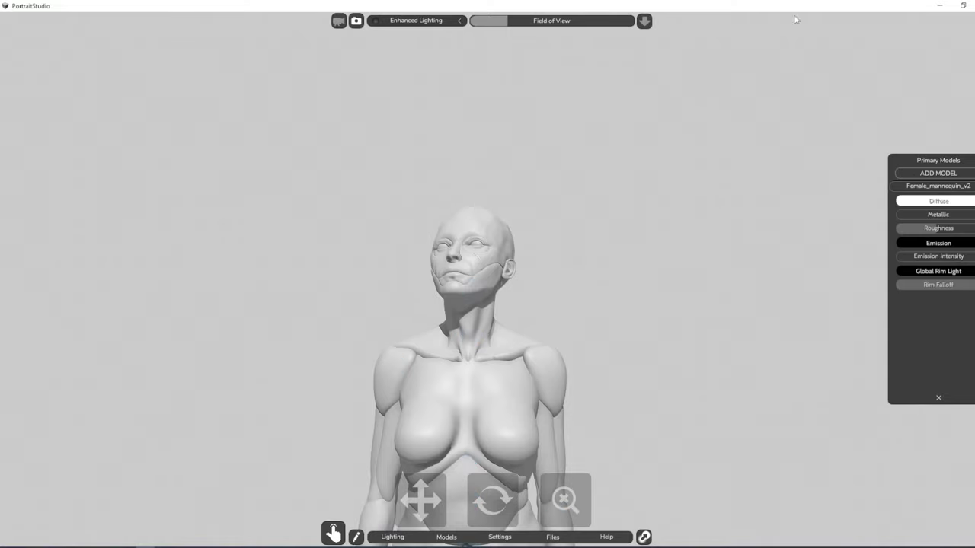
- Capture a region screenshot of the posed mannequin's upper body and restore the PortraitStudio window to its smaller size
{"action": "key", "text": "Print"}
{"action": "left_click_drag", "start_coordinate": [292, 120], "coordinate": [633, 546]}
{"action": "left_click", "coordinate": [963, 6]}
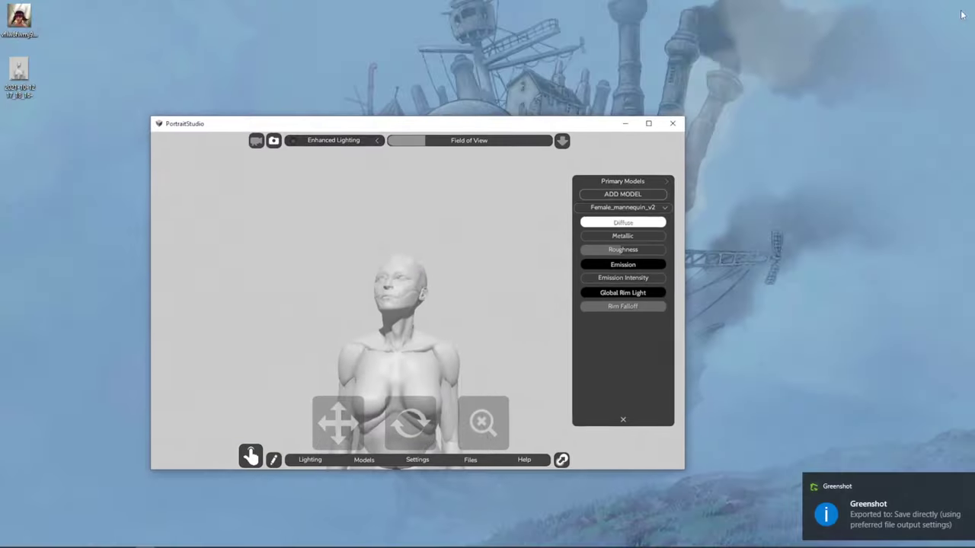
- Open the saved mannequin screenshot from the desktop and arrange it side by side with the Photoshop window
{"action": "key", "text": "alt+Tab"}
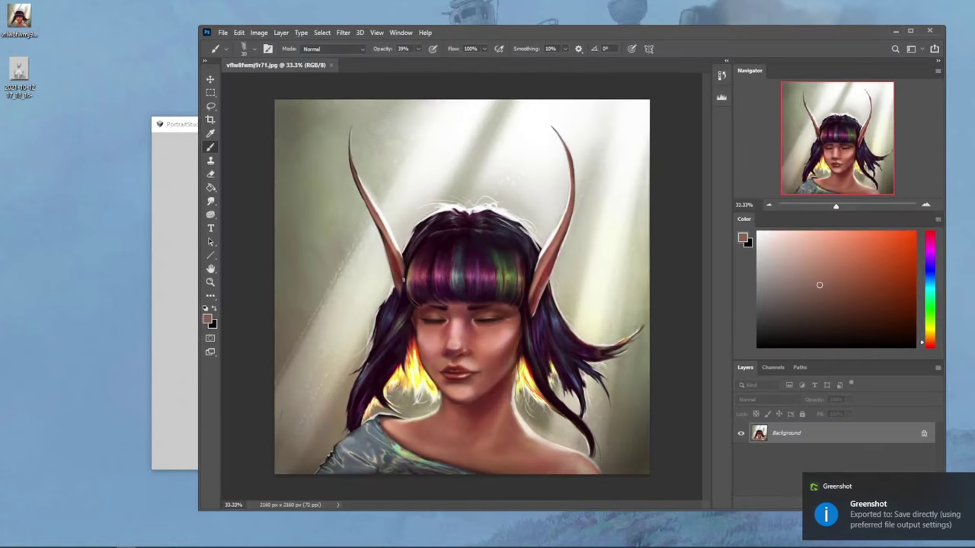
{"action": "double_click", "coordinate": [19, 73]}
{"action": "left_click_drag", "start_coordinate": [194, 35], "coordinate": [167, 63]}
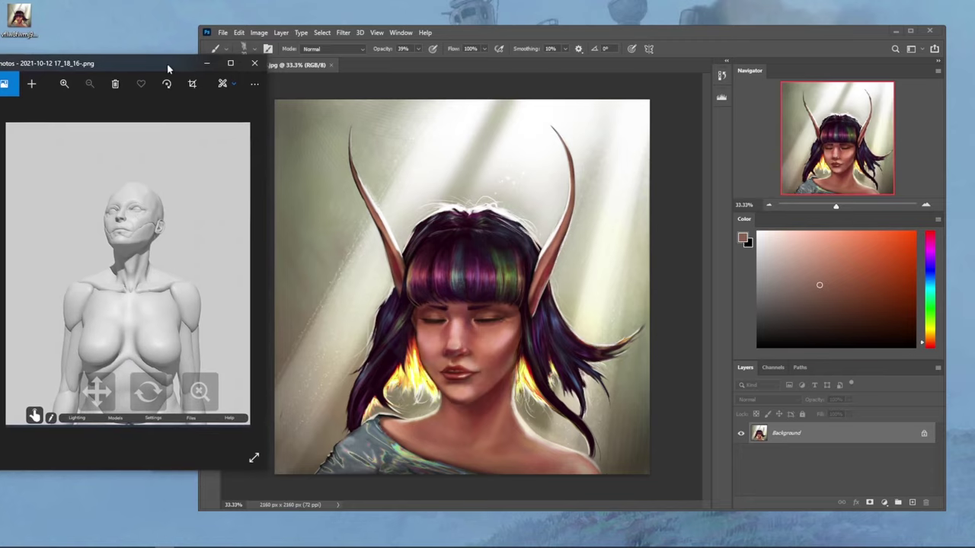
{"action": "left_click_drag", "start_coordinate": [556, 31], "coordinate": [606, 35]}
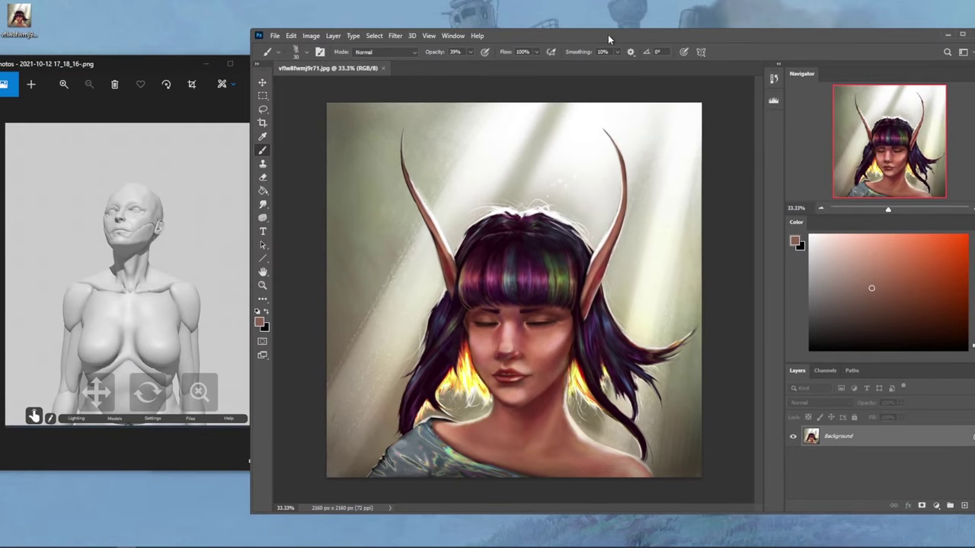
{"action": "left_click_drag", "start_coordinate": [251, 98], "coordinate": [268, 97]}
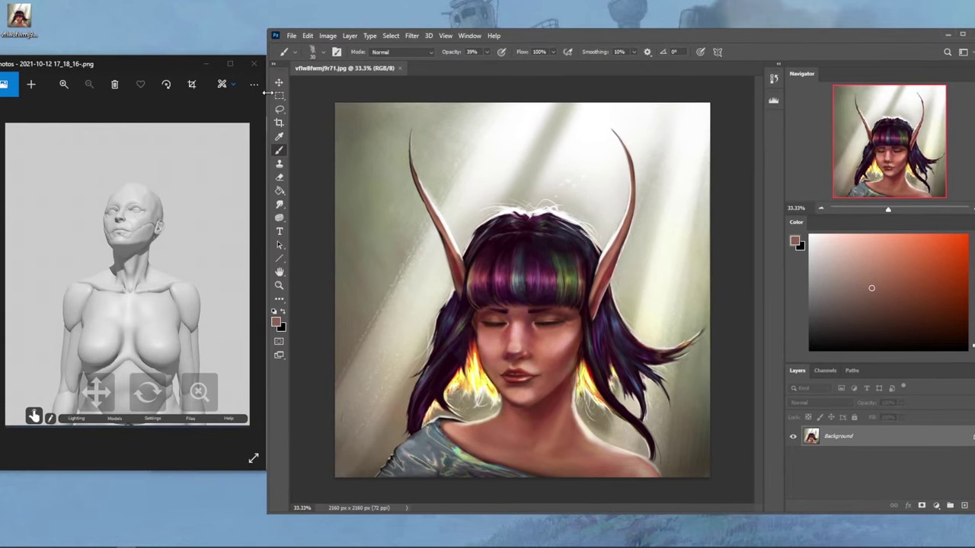
- View the mannequin screenshot at full window size, then restore it beside the Photoshop window
{"action": "left_click", "coordinate": [179, 67]}
{"action": "double_click", "coordinate": [178, 63]}
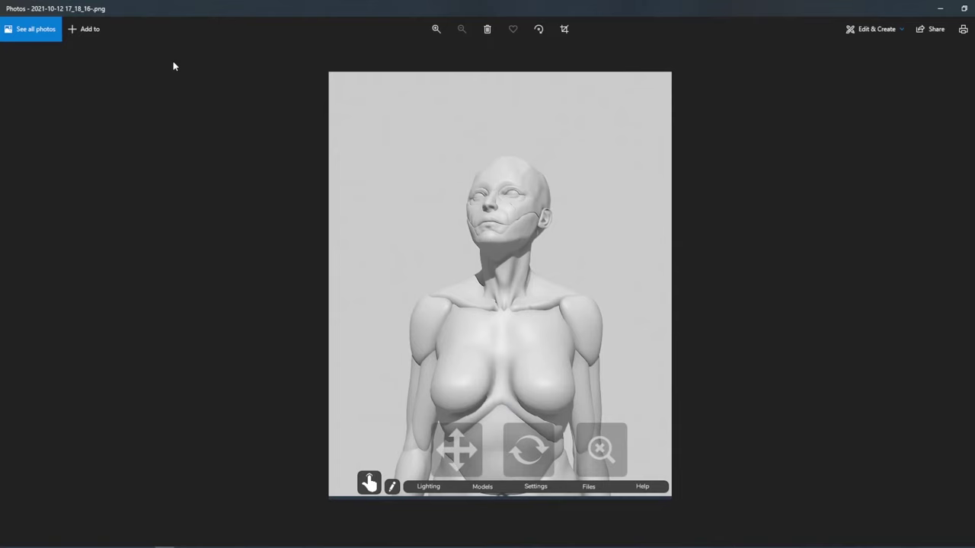
{"action": "double_click", "coordinate": [361, 10]}
{"action": "left_click_drag", "start_coordinate": [141, 70], "coordinate": [136, 64]}
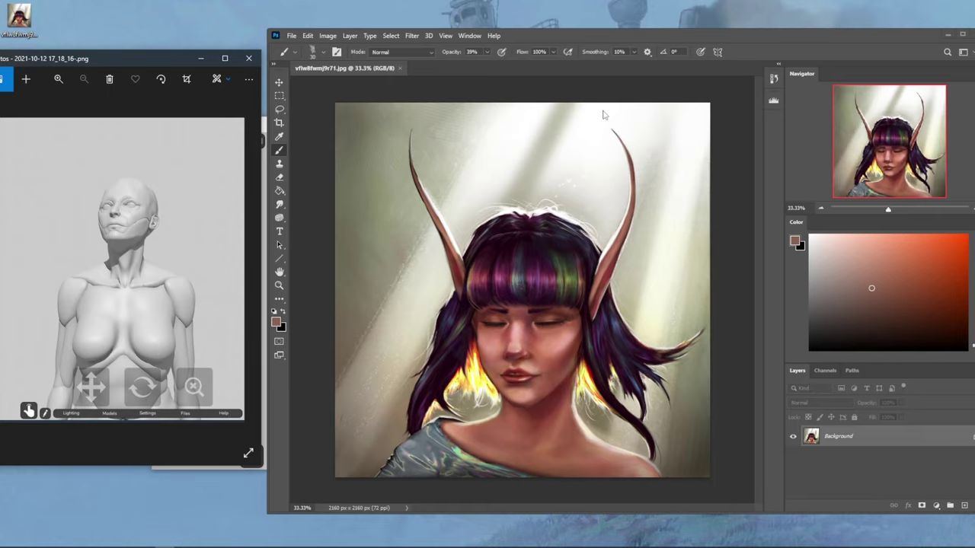
- Switch to Photoshop, activate the Crop tool and convert the portrait's locked Background into a regular layer
{"action": "left_click", "coordinate": [718, 114]}
{"action": "key", "text": "ctrl+minus"}
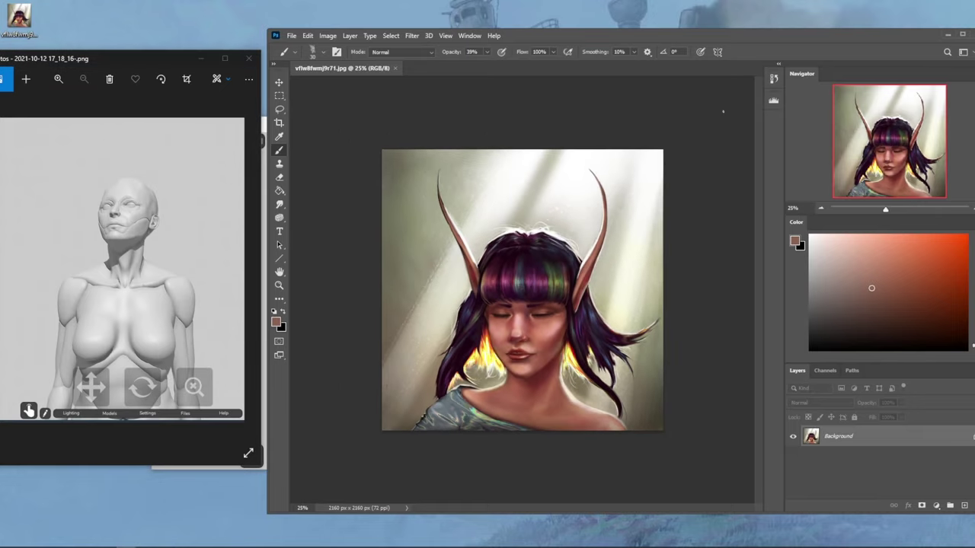
{"action": "key", "text": "c"}
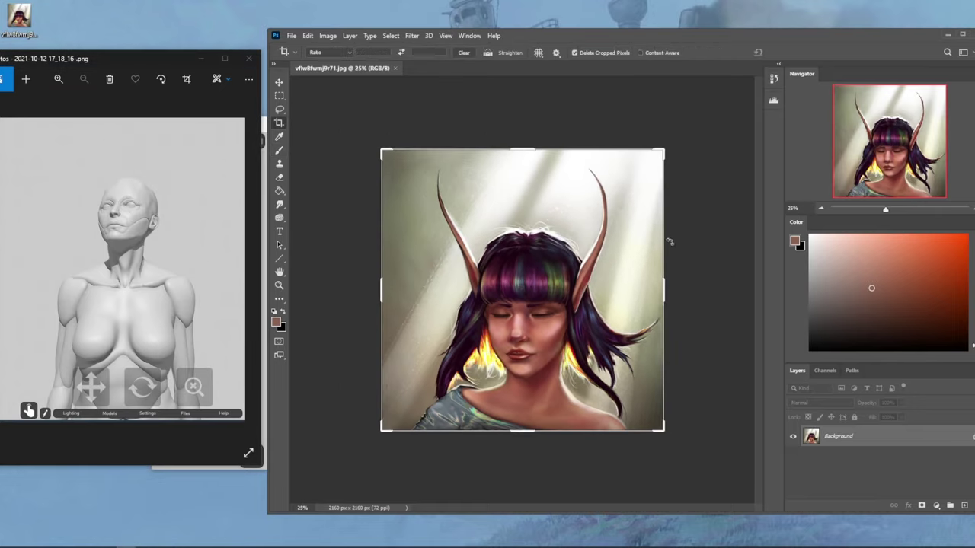
{"action": "key", "text": "ctrl+minus"}
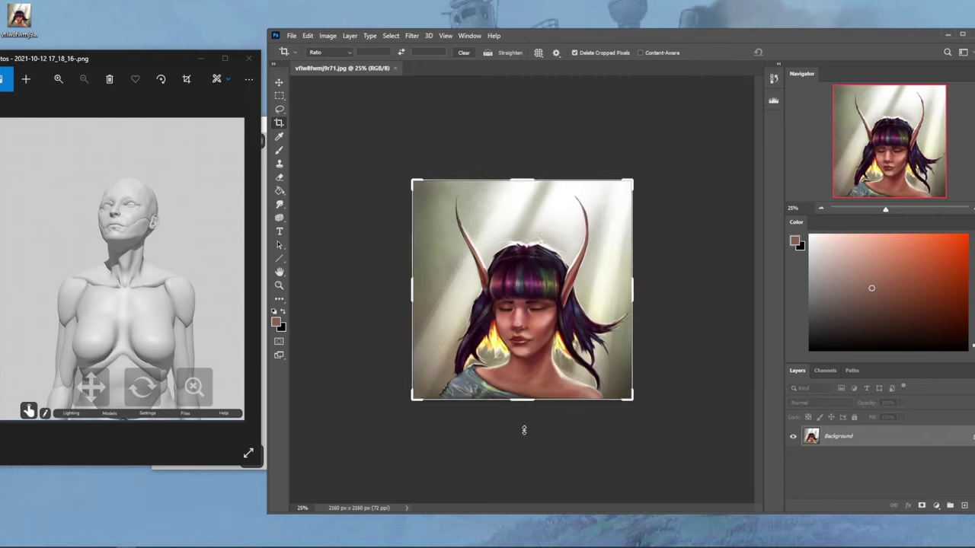
{"action": "double_click", "coordinate": [897, 440]}
{"action": "left_click", "coordinate": [585, 166]}
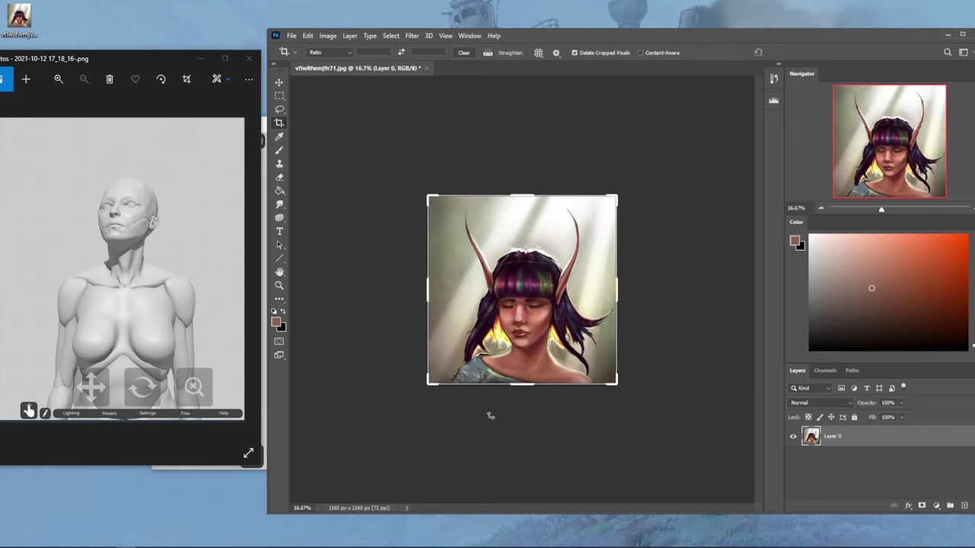
- Extend the canvas to about 2364 by 3046 px, with a large strip below the portrait and narrow margins on the other sides
{"action": "left_click_drag", "start_coordinate": [528, 390], "coordinate": [529, 426]}
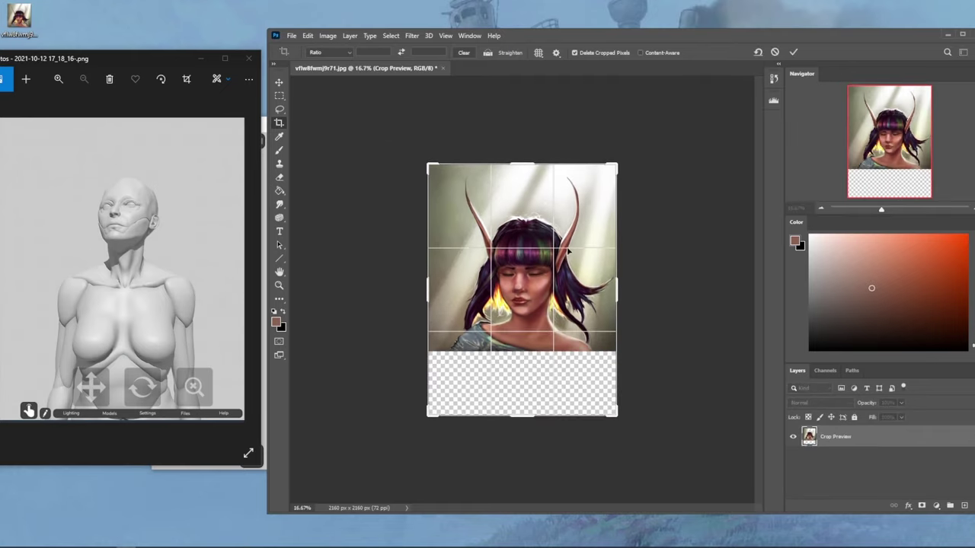
{"action": "left_click_drag", "start_coordinate": [531, 165], "coordinate": [531, 157]}
{"action": "left_click_drag", "start_coordinate": [615, 283], "coordinate": [626, 287]}
{"action": "left_click_drag", "start_coordinate": [427, 288], "coordinate": [418, 289]}
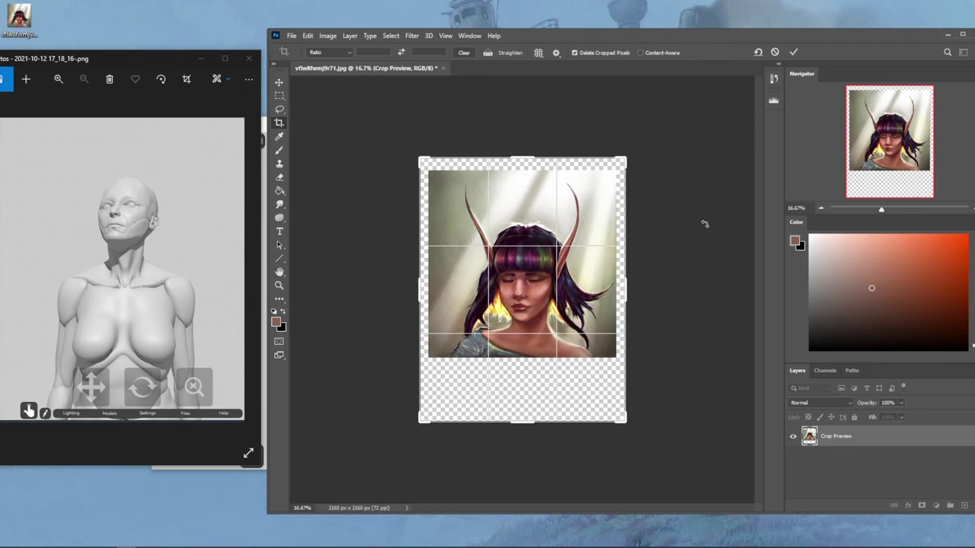
{"action": "key", "text": "Return"}
- Select the pale background around the horn with the Magic Wand and set the tool's tolerance to 30
{"action": "key", "text": "l"}
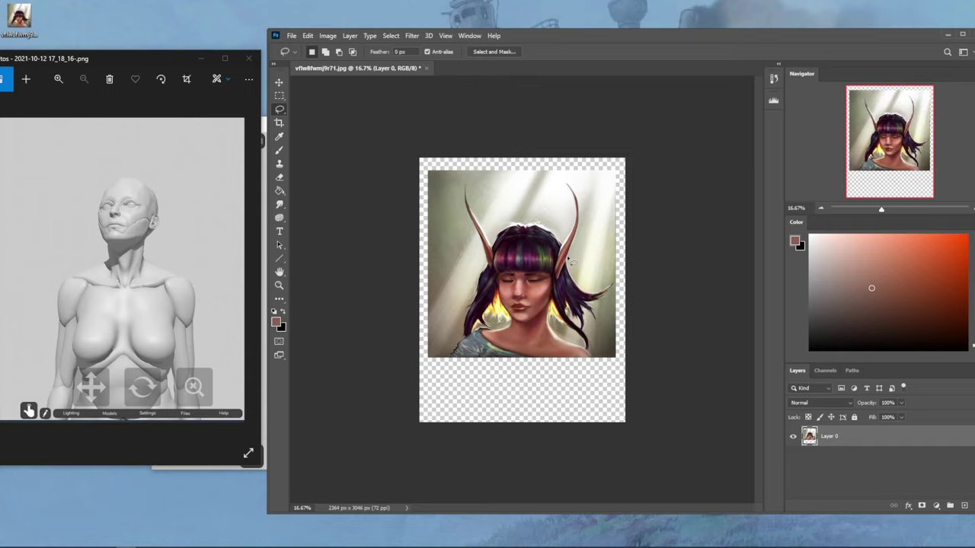
{"action": "right_click", "coordinate": [279, 110]}
{"action": "left_click", "coordinate": [304, 130]}
{"action": "left_click", "coordinate": [575, 251]}
{"action": "left_click", "coordinate": [571, 222], "text": "shift"}
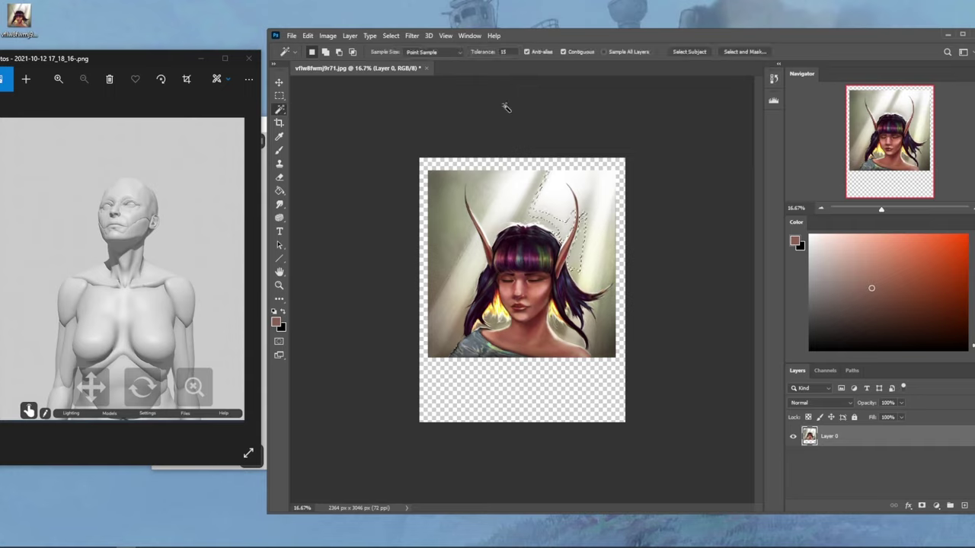
{"action": "left_click_drag", "start_coordinate": [507, 52], "coordinate": [487, 70]}
{"action": "type", "text": "30"}
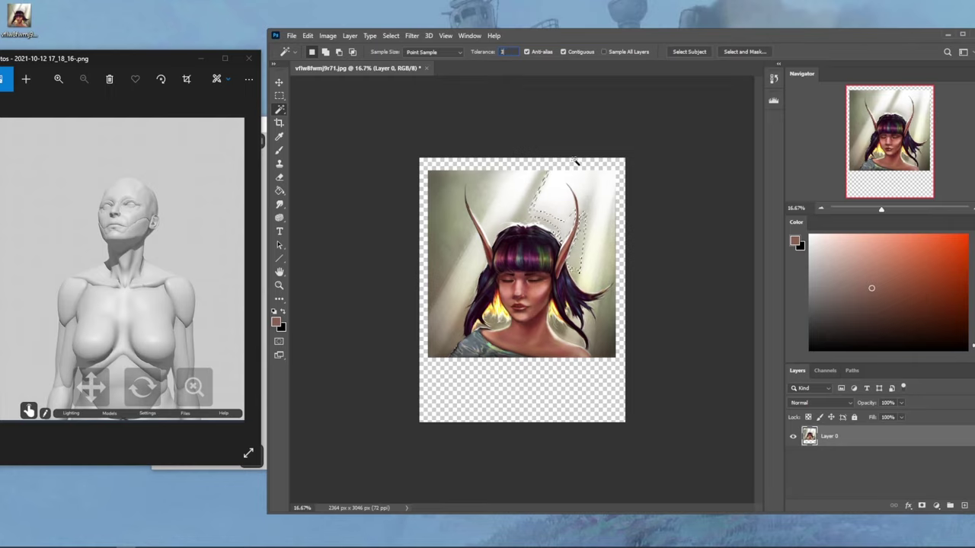
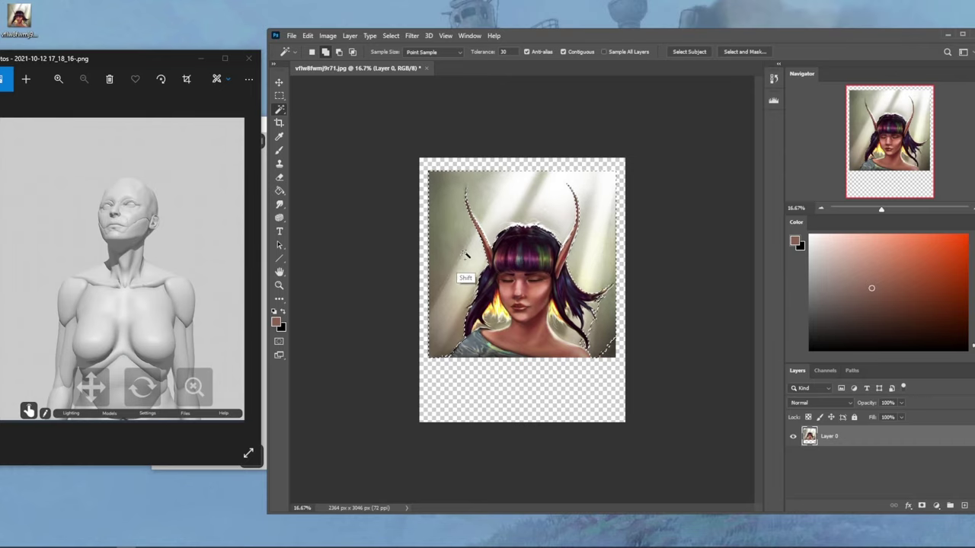
- Undo the last selection, then add the background pockets around the hair on the viewer's right and subtract spill beside the neck with the Lasso
{"action": "key", "text": "ctrl+z"}
{"action": "key", "text": "shift"}
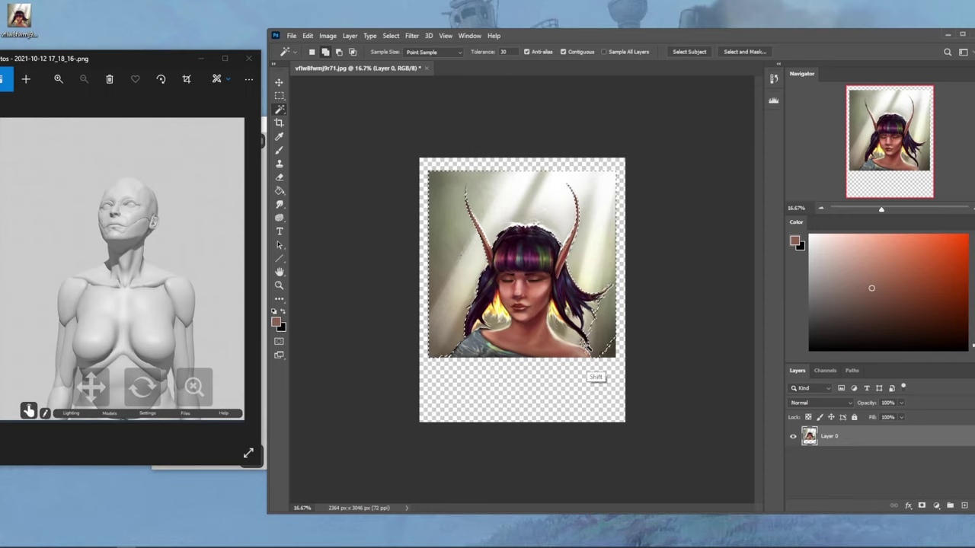
{"action": "left_click", "coordinate": [599, 327], "text": "shift"}
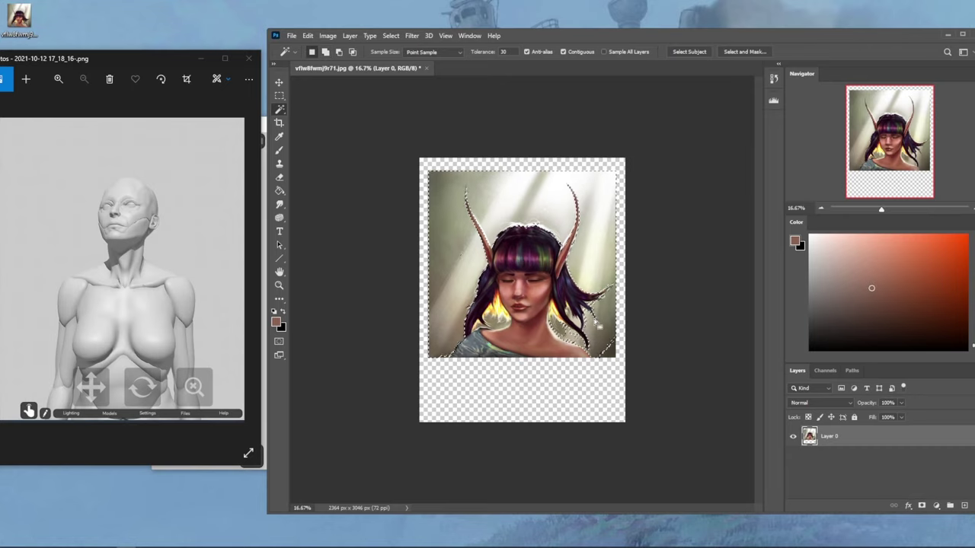
{"action": "key", "text": "shift"}
{"action": "left_click", "coordinate": [575, 345], "text": "shift"}
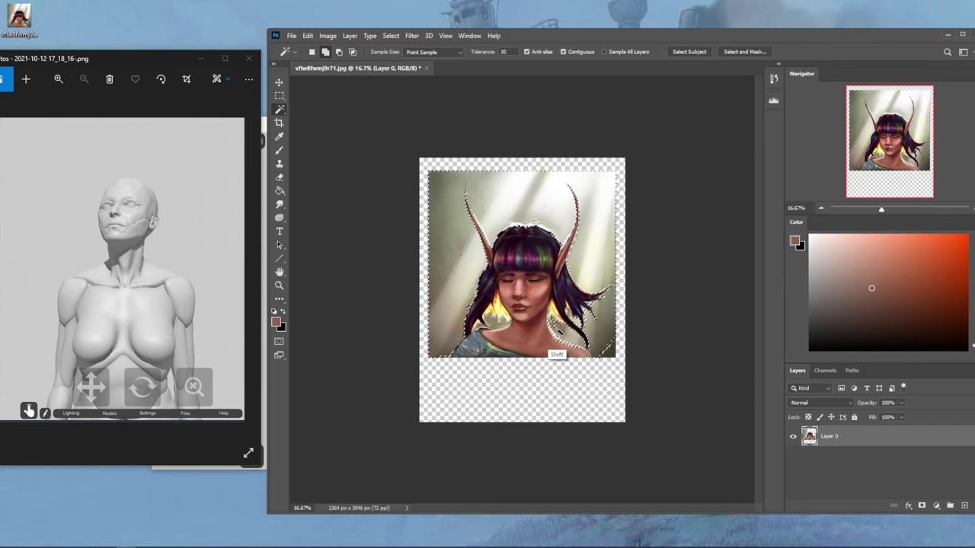
{"action": "key", "text": "l"}
{"action": "key", "text": "alt"}
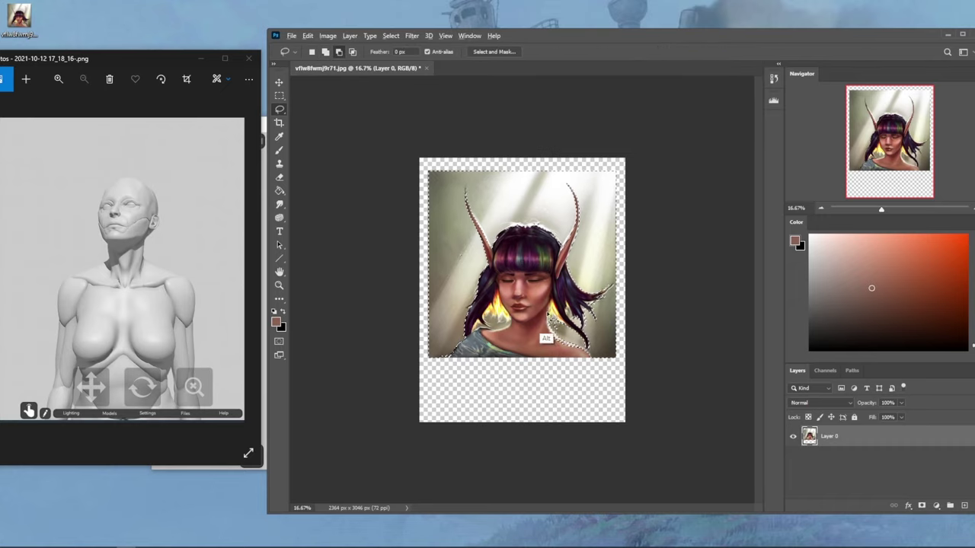
{"action": "key", "text": "alt"}
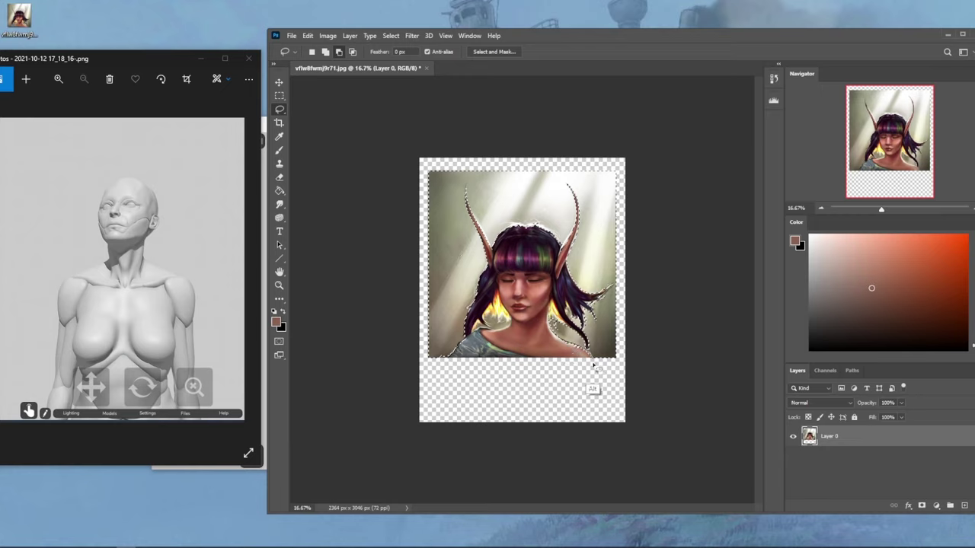
- Refine the background selection with the Magic Wand and use the Lasso to subtract stray areas at the top of the hair
{"action": "right_click", "coordinate": [281, 112]}
{"action": "left_click", "coordinate": [320, 127]}
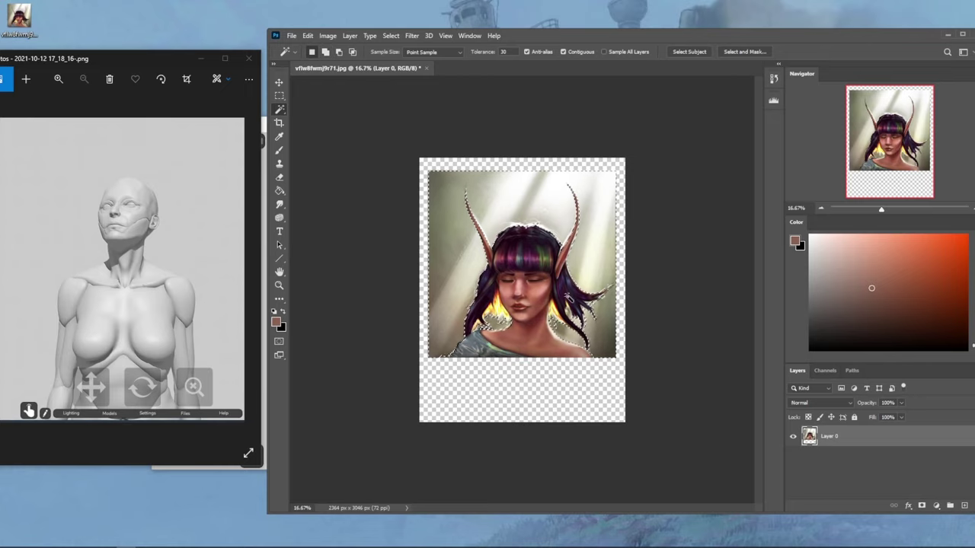
{"action": "key", "text": "shift"}
{"action": "key", "text": "l"}
{"action": "key", "text": "alt"}
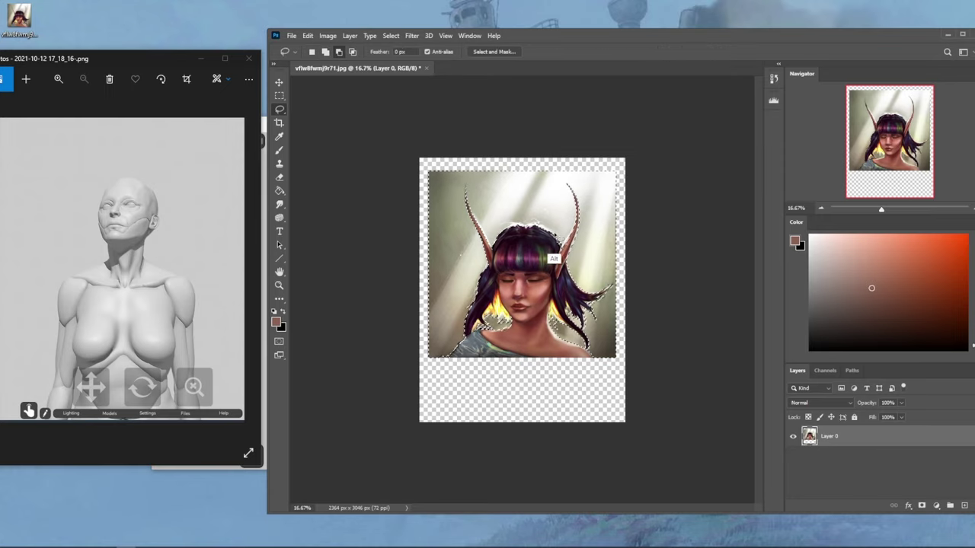
{"action": "left_click_drag", "start_coordinate": [517, 234], "coordinate": [524, 232]}
{"action": "key", "text": "alt"}
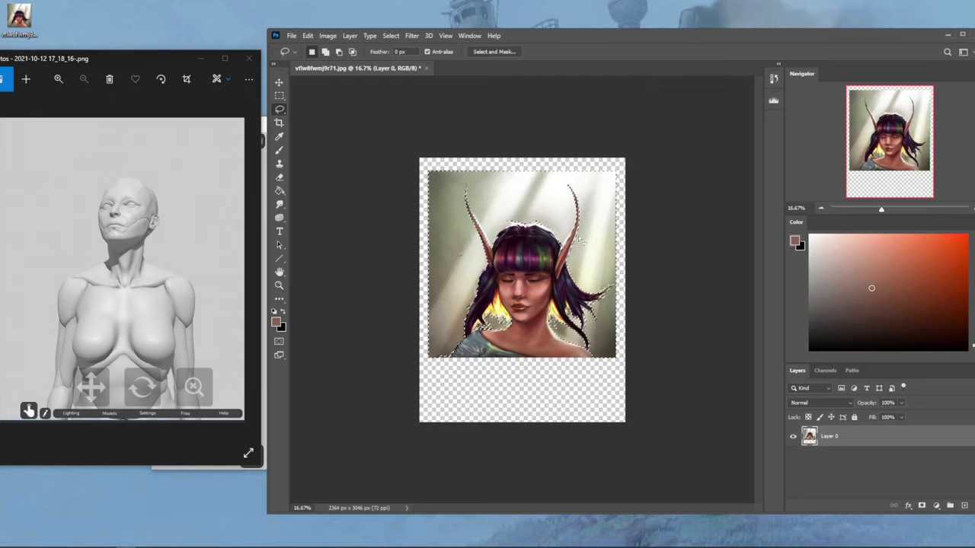
- Cut the selected background onto its own layer and place it beneath the character layer
{"action": "key", "text": "ctrl+j"}
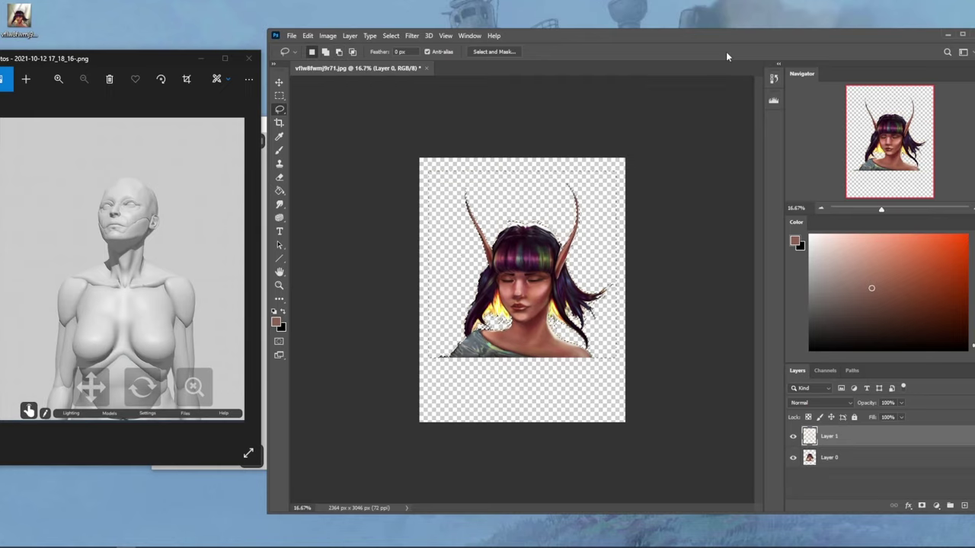
{"action": "left_click_drag", "start_coordinate": [850, 444], "coordinate": [845, 465]}
- Scale the cut-out background layer to about 110% so it spans the full canvas width
{"action": "key", "text": "v"}
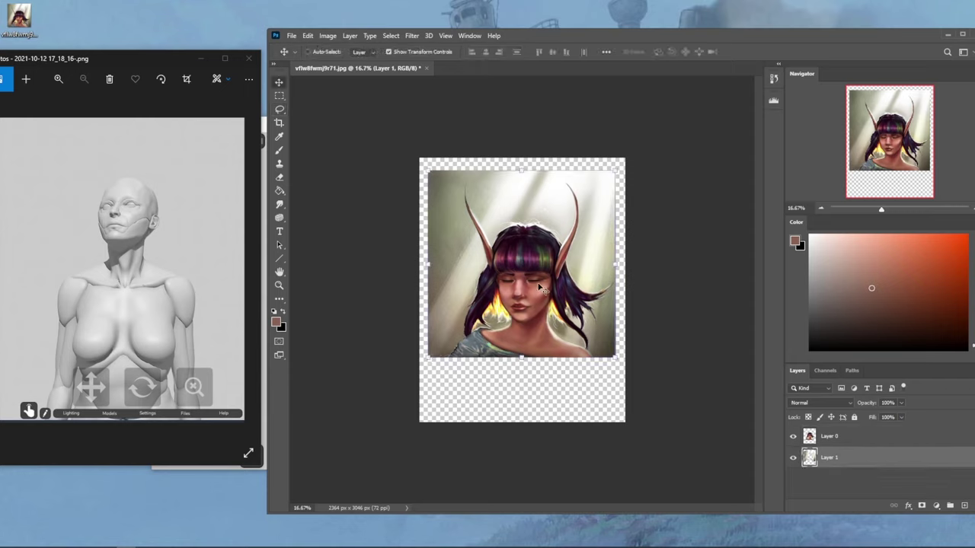
{"action": "mouse_move", "coordinate": [600, 264]}
{"action": "left_mouse_down"}
{"action": "mouse_move", "coordinate": [603, 278]}
{"action": "mouse_move", "coordinate": [602, 256]}
{"action": "mouse_move", "coordinate": [593, 257]}
{"action": "left_mouse_up"}
{"action": "key", "text": "ctrl+t"}
{"action": "left_click_drag", "start_coordinate": [607, 345], "coordinate": [627, 366]}
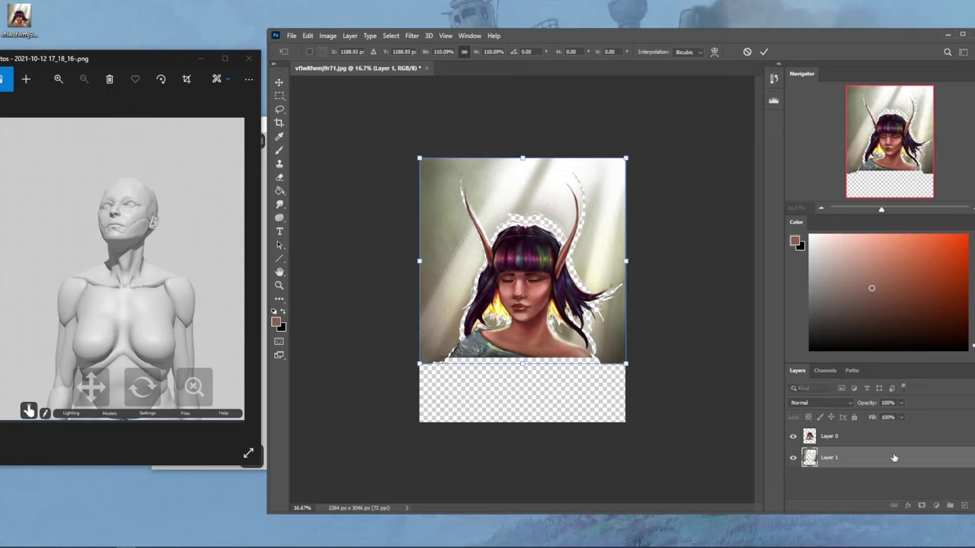
{"action": "key", "text": "Return"}
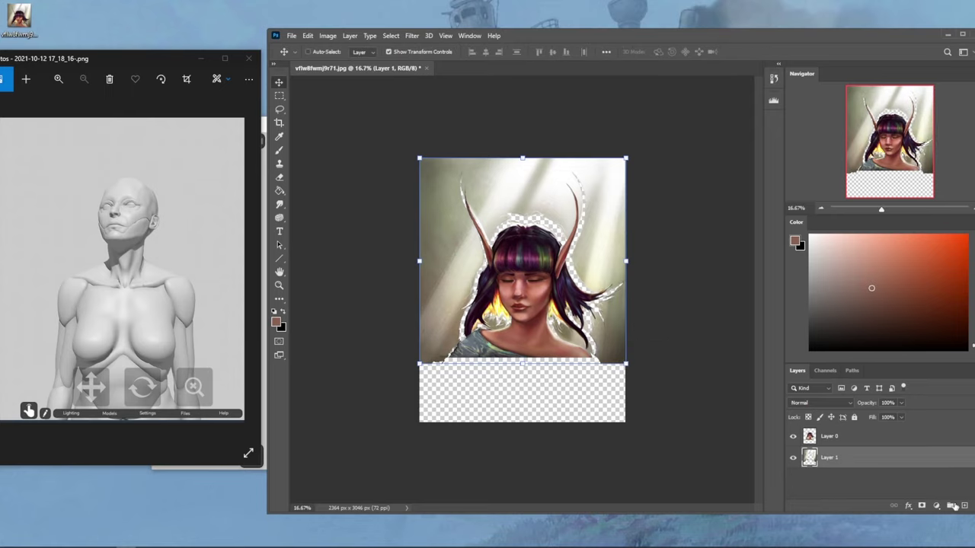
- Add a new layer at the bottom of the stack and fill it with an off-white sampled from the background
{"action": "left_click", "coordinate": [964, 505]}
{"action": "left_click_drag", "start_coordinate": [853, 461], "coordinate": [850, 488]}
{"action": "key", "text": "g"}
{"action": "left_click", "coordinate": [586, 275], "text": "alt"}
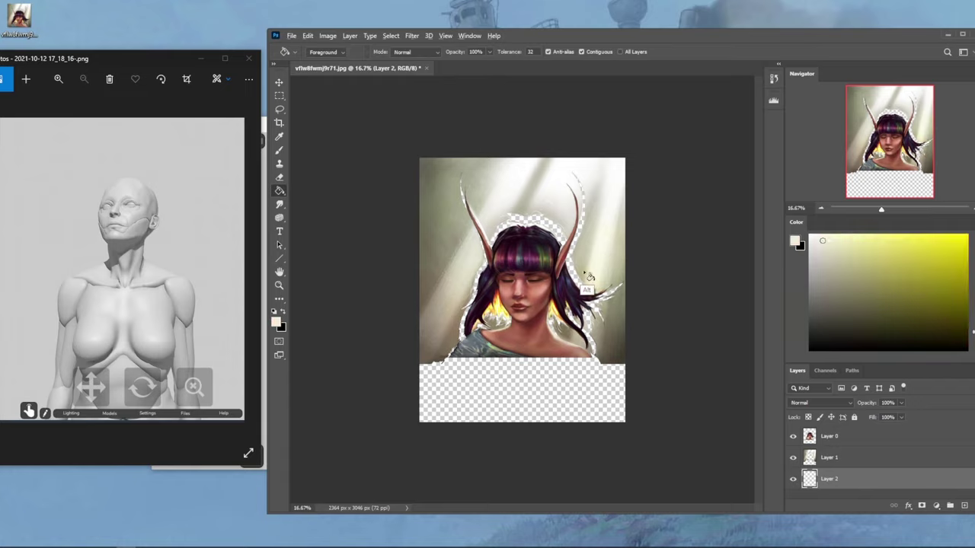
{"action": "left_click", "coordinate": [570, 335]}
- Set Layer 1's fill to 64% and stretch it vertically to about 128% so it reaches the bottom of the canvas
{"action": "left_click", "coordinate": [839, 462]}
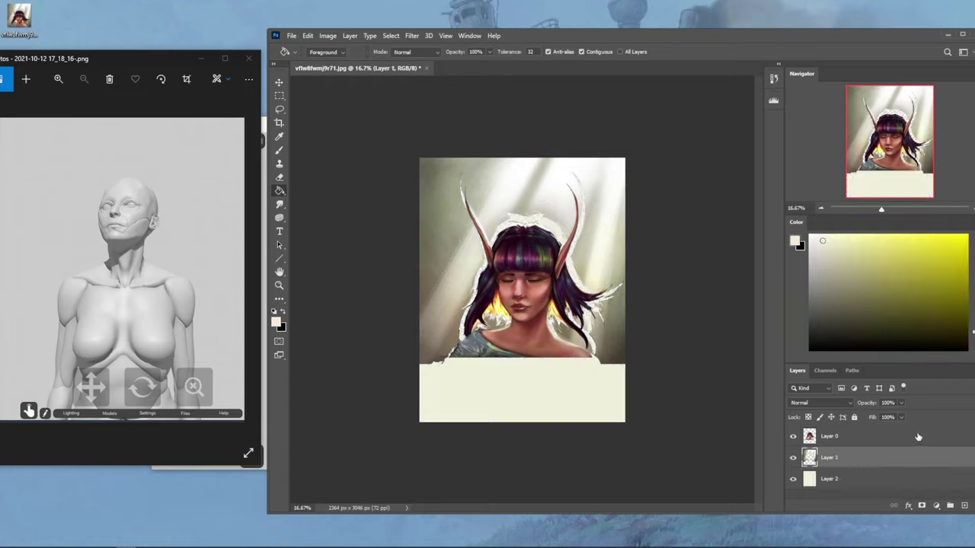
{"action": "mouse_move", "coordinate": [889, 425]}
{"action": "left_mouse_down"}
{"action": "mouse_move", "coordinate": [873, 430]}
{"action": "mouse_move", "coordinate": [884, 432]}
{"action": "left_mouse_up"}
{"action": "key", "text": "b"}
{"action": "key", "text": "ctrl+t"}
{"action": "left_click_drag", "start_coordinate": [523, 359], "coordinate": [522, 421]}
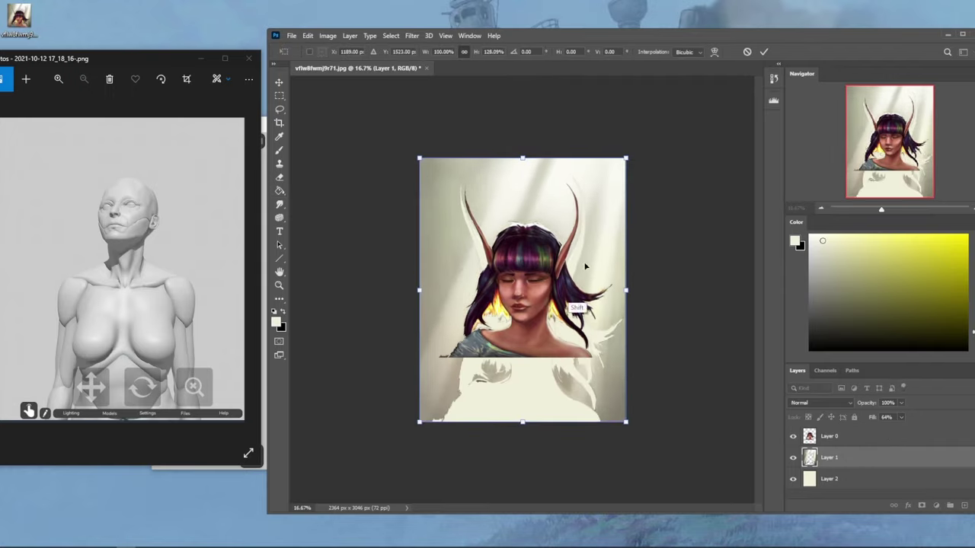
{"action": "left_click", "coordinate": [764, 51]}
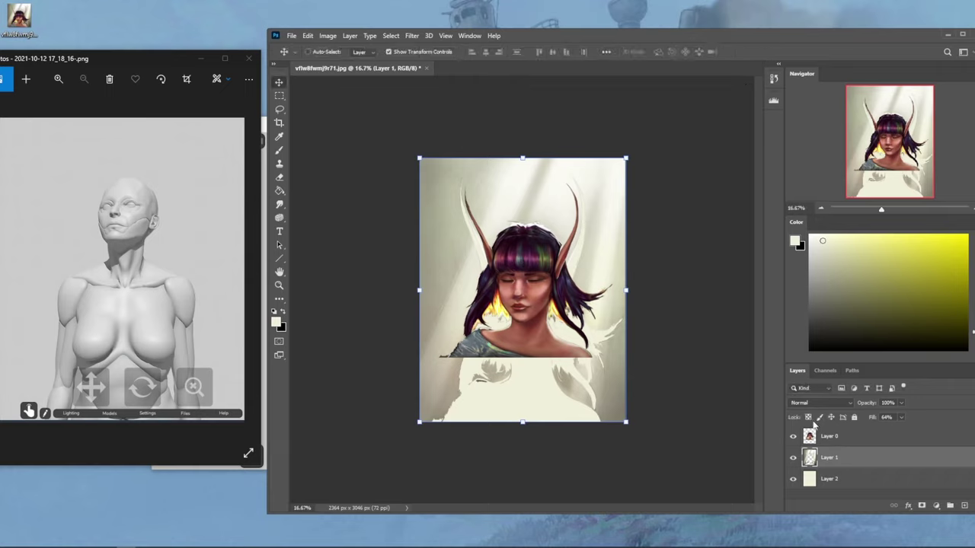
- Merge the background texture on Layer 1 down into the off-white Layer 2
{"action": "left_click", "coordinate": [828, 436]}
{"action": "key", "text": "b"}
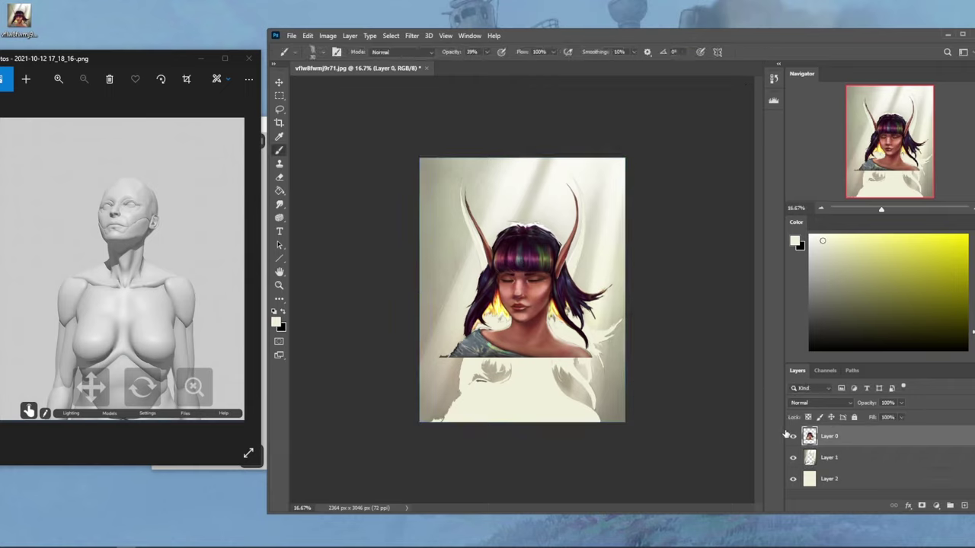
{"action": "left_click", "coordinate": [830, 459]}
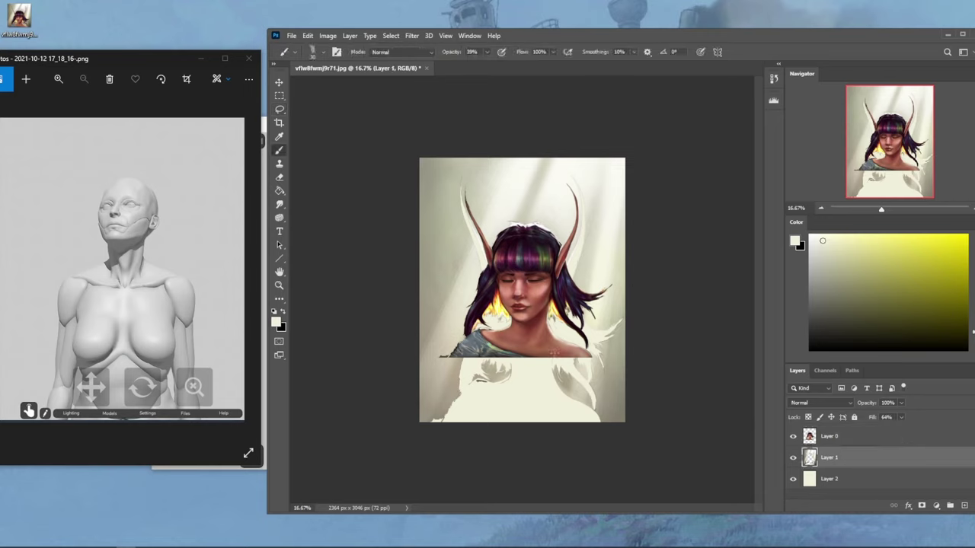
{"action": "right_click", "coordinate": [812, 456]}
{"action": "left_click", "coordinate": [845, 326]}
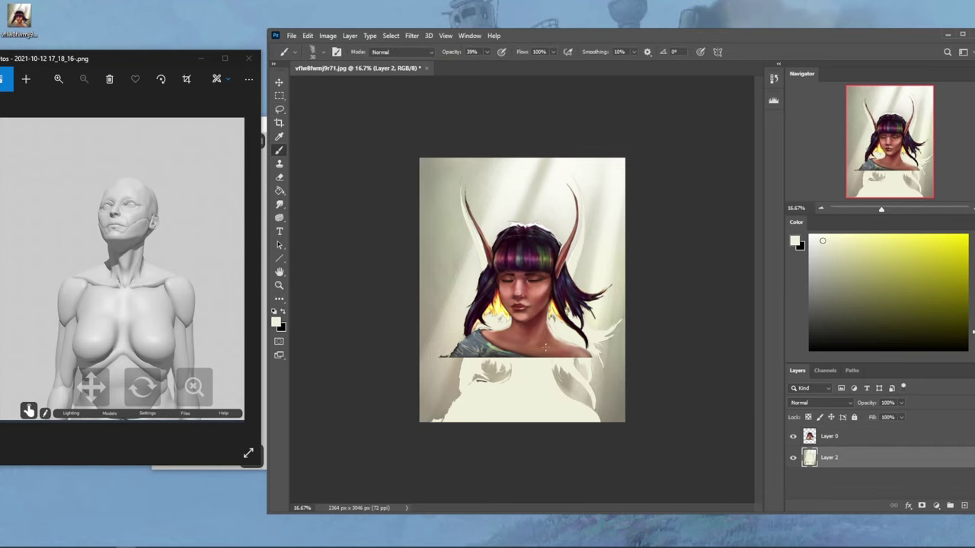
- Paint over the leftover silhouette shapes below the bust with a 1500 px brush at 100% opacity, using sampled background colours
{"action": "right_click", "coordinate": [586, 350]}
{"action": "left_click", "coordinate": [590, 330]}
{"action": "left_click", "coordinate": [682, 146]}
{"action": "key", "text": "]"}
{"action": "key", "text": "]"}
{"action": "key", "text": "]"}
{"action": "key", "text": "]"}
{"action": "key", "text": "]"}
{"action": "key", "text": "]"}
{"action": "key", "text": "]"}
{"action": "key", "text": "]"}
{"action": "key", "text": "]"}
{"action": "key", "text": "]"}
{"action": "left_click", "coordinate": [487, 52]}
{"action": "left_click_drag", "start_coordinate": [488, 65], "coordinate": [518, 65]}
{"action": "left_click", "coordinate": [600, 403], "text": "alt"}
{"action": "left_click", "coordinate": [605, 379], "text": "alt"}
{"action": "left_click_drag", "start_coordinate": [618, 320], "coordinate": [607, 459]}
{"action": "left_click_drag", "start_coordinate": [588, 323], "coordinate": [518, 496]}
{"action": "left_click", "coordinate": [460, 318], "text": "alt"}
{"action": "mouse_move", "coordinate": [435, 335]}
{"action": "left_mouse_down"}
{"action": "mouse_move", "coordinate": [419, 449]}
{"action": "mouse_move", "coordinate": [428, 340]}
{"action": "left_mouse_up"}
{"action": "left_click", "coordinate": [496, 323], "text": "alt"}
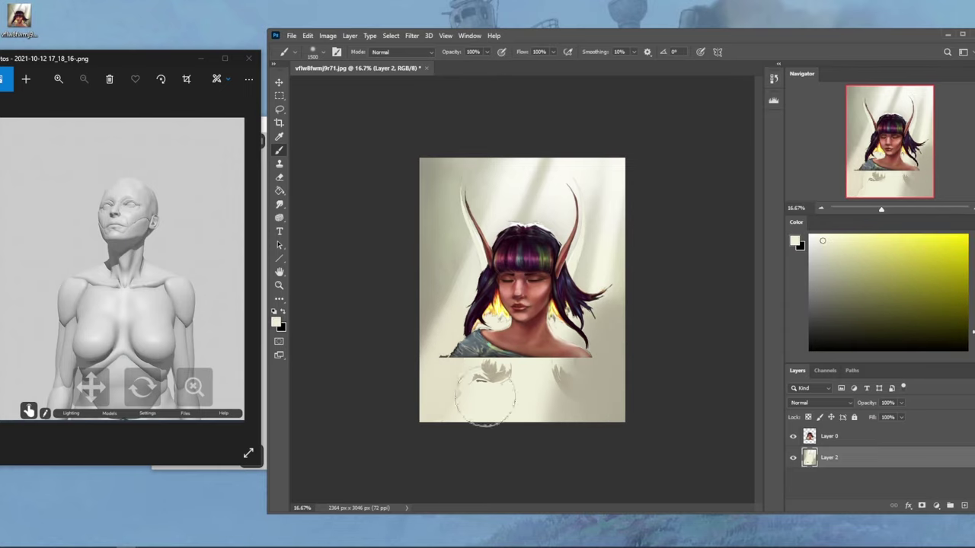
{"action": "left_click_drag", "start_coordinate": [483, 402], "coordinate": [497, 379]}
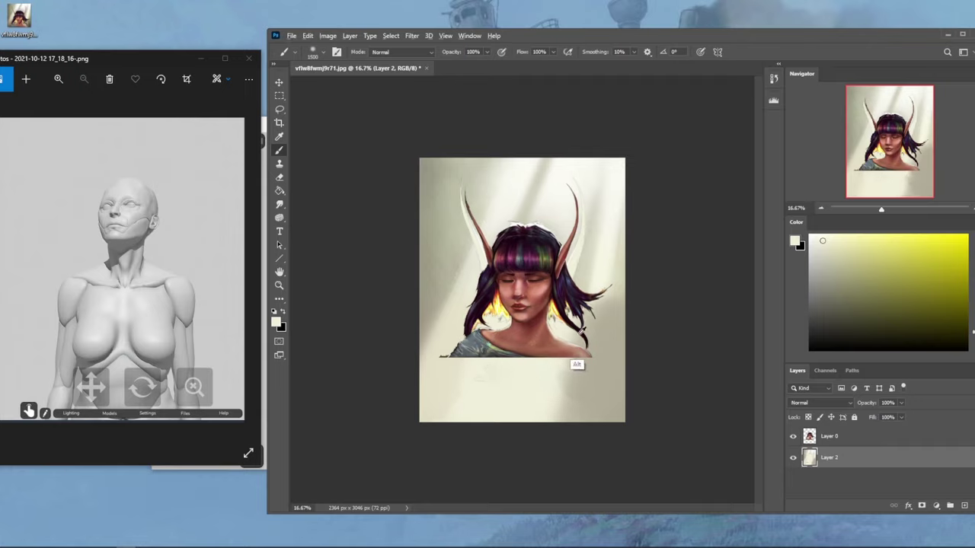
- Brush diagonal light streaks across the background in a sampled near-white, using a brush size of 2300 px
{"action": "left_click", "coordinate": [567, 363], "text": "alt"}
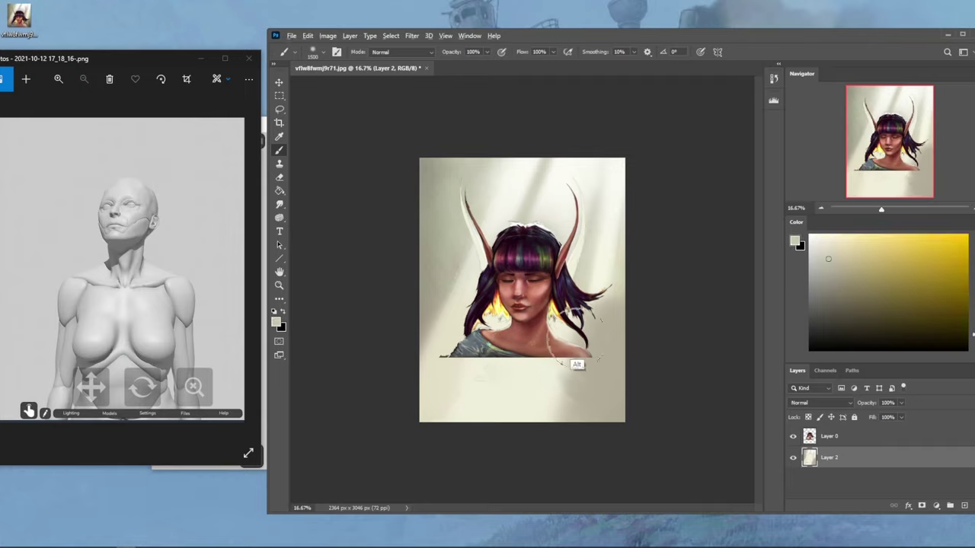
{"action": "left_click", "coordinate": [578, 166], "text": "alt"}
{"action": "left_click", "coordinate": [572, 187], "text": "alt"}
{"action": "key", "text": "bracketright"}
{"action": "key", "text": "bracketright"}
{"action": "key", "text": "bracketright"}
{"action": "key", "text": "bracketright"}
{"action": "key", "text": "bracketright"}
{"action": "key", "text": "bracketright"}
{"action": "key", "text": "bracketright"}
{"action": "key", "text": "bracketright"}
{"action": "left_click_drag", "start_coordinate": [572, 149], "coordinate": [384, 460]}
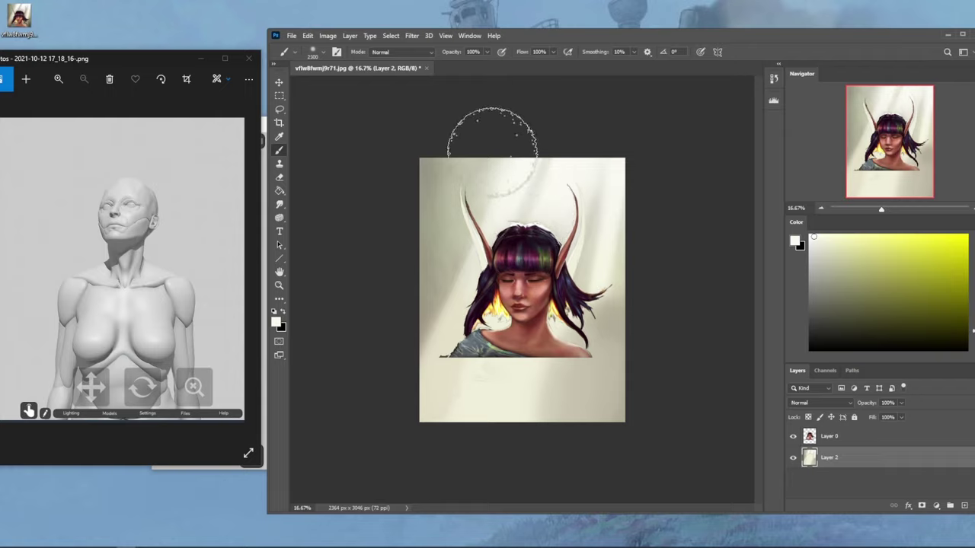
{"action": "left_click_drag", "start_coordinate": [519, 156], "coordinate": [357, 382]}
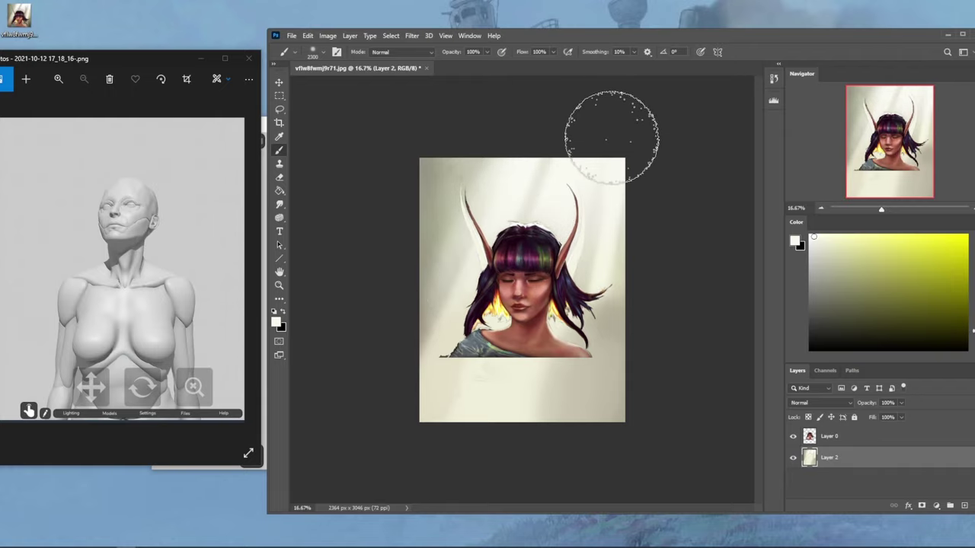
{"action": "left_click", "coordinate": [793, 436]}
{"action": "left_click", "coordinate": [793, 437]}
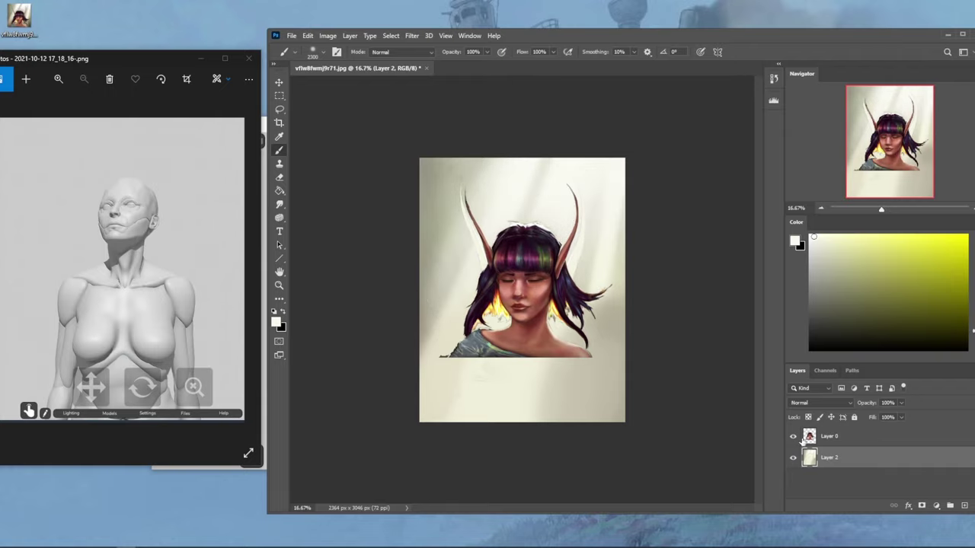
{"action": "left_click", "coordinate": [827, 436]}
{"action": "key", "text": "bracketleft"}
{"action": "key", "text": "bracketleft"}
{"action": "key", "text": "bracketleft"}
{"action": "key", "text": "bracketleft"}
{"action": "key", "text": "bracketleft"}
{"action": "key", "text": "bracketleft"}
{"action": "left_click", "coordinate": [467, 190], "text": "alt"}
{"action": "mouse_move", "coordinate": [461, 216]}
{"action": "left_mouse_down"}
{"action": "mouse_move", "coordinate": [468, 190]}
{"action": "mouse_move", "coordinate": [449, 236]}
{"action": "left_mouse_up"}
{"action": "key", "text": "bracketleft"}
{"action": "key", "text": "bracketleft"}
{"action": "left_click", "coordinate": [432, 199], "text": "alt"}
{"action": "key", "text": "ctrl+z"}
{"action": "key", "text": "ctrl+z"}
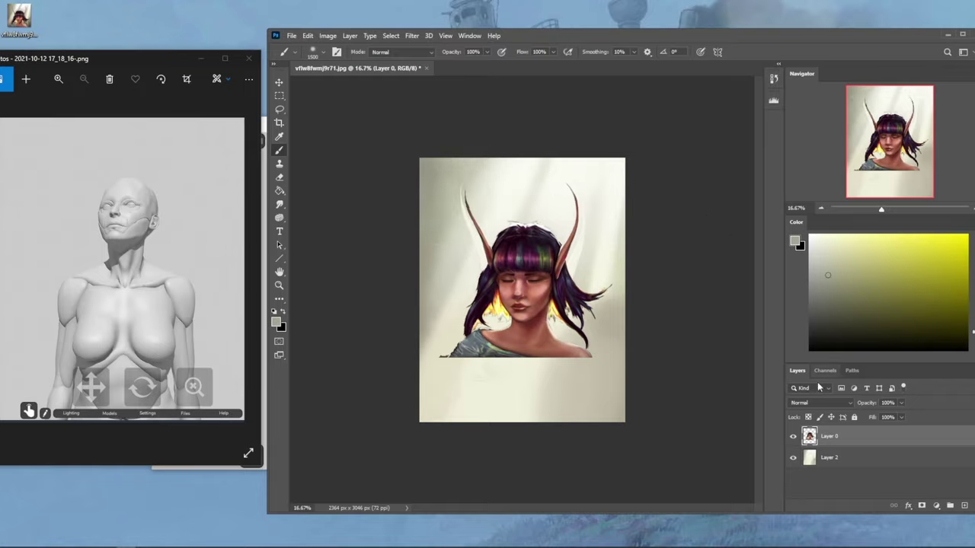
- Paint over the ghost edge beside the horn on Layer 2 with sampled background tones, continuing down the canvas edge
{"action": "left_click", "coordinate": [828, 456]}
{"action": "left_click", "coordinate": [457, 177], "text": "alt"}
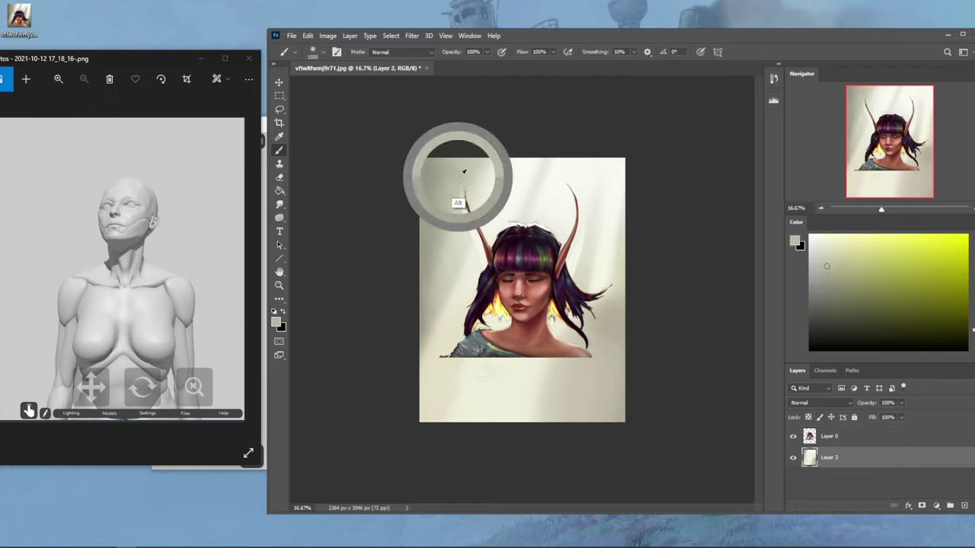
{"action": "left_click", "coordinate": [496, 196], "text": "alt"}
{"action": "left_click_drag", "start_coordinate": [472, 228], "coordinate": [426, 346]}
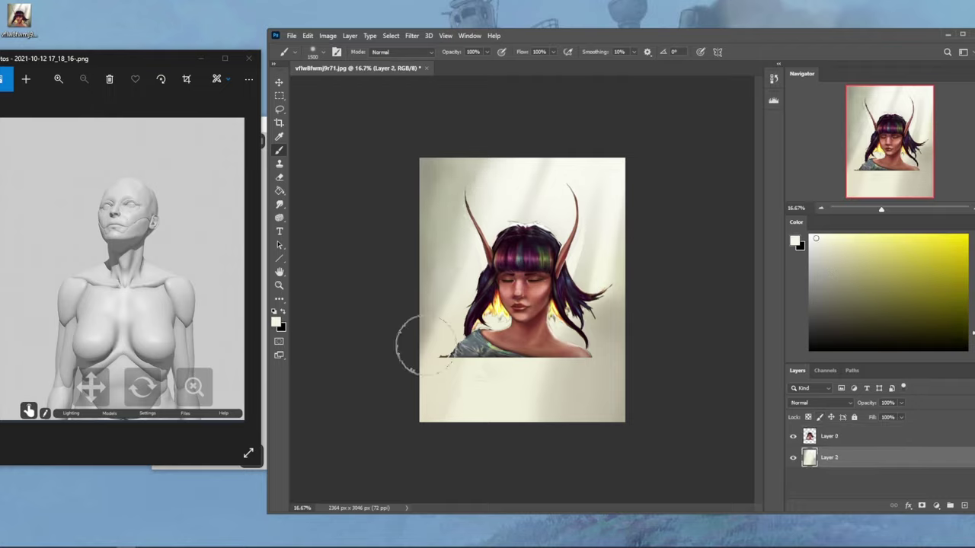
- Close the PortraitStudio window and brush a sampled off-white over the Photoshop background beside the right-hand horn and below the bust
{"action": "key", "text": "alt+Tab"}
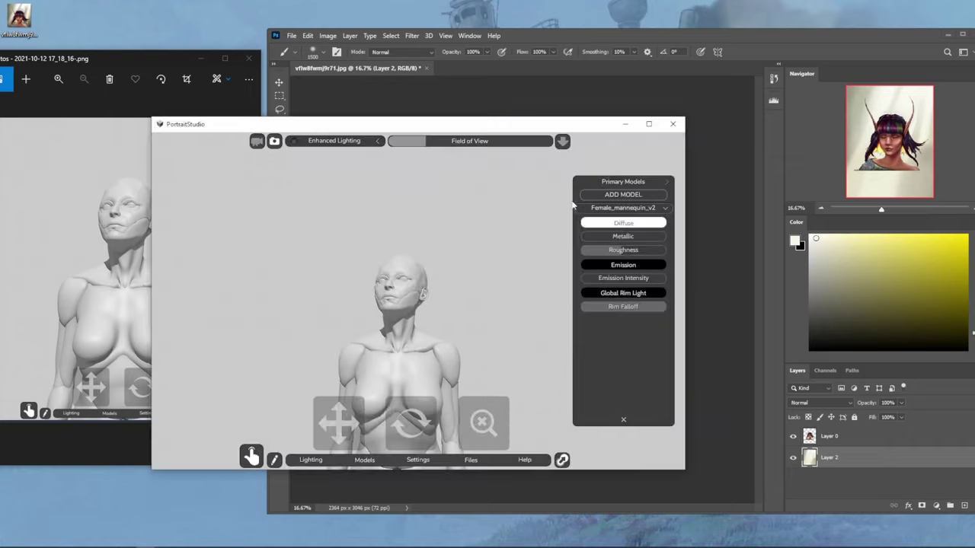
{"action": "left_click", "coordinate": [669, 125]}
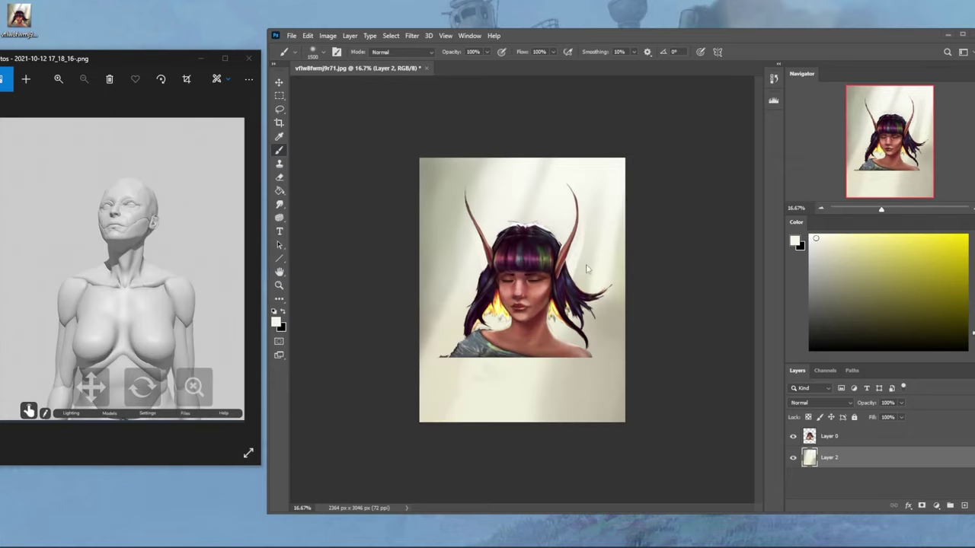
{"action": "left_click", "coordinate": [593, 228], "text": "alt"}
{"action": "left_click_drag", "start_coordinate": [598, 220], "coordinate": [534, 395]}
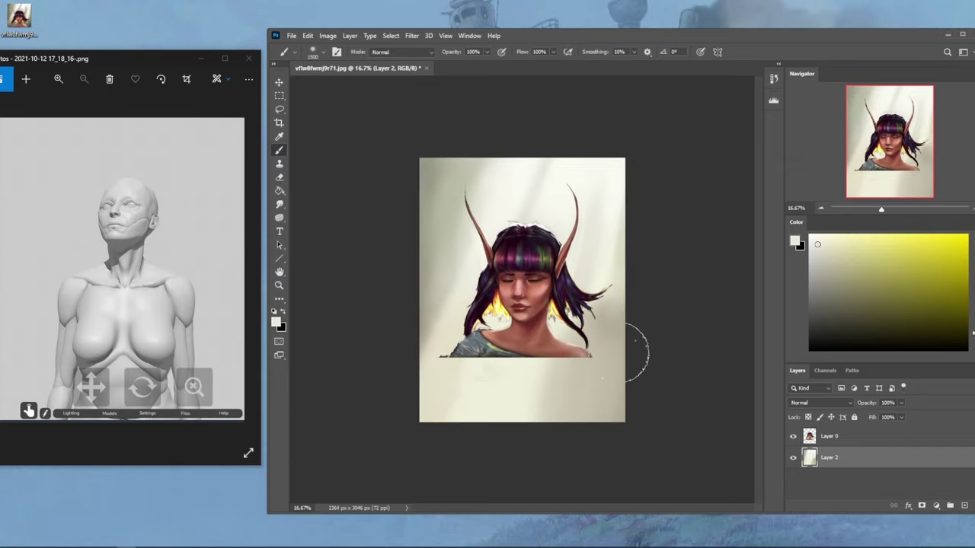
- Shift the background layer's hue to -180 with Hue/Saturation
{"action": "key", "text": "ctrl+u"}
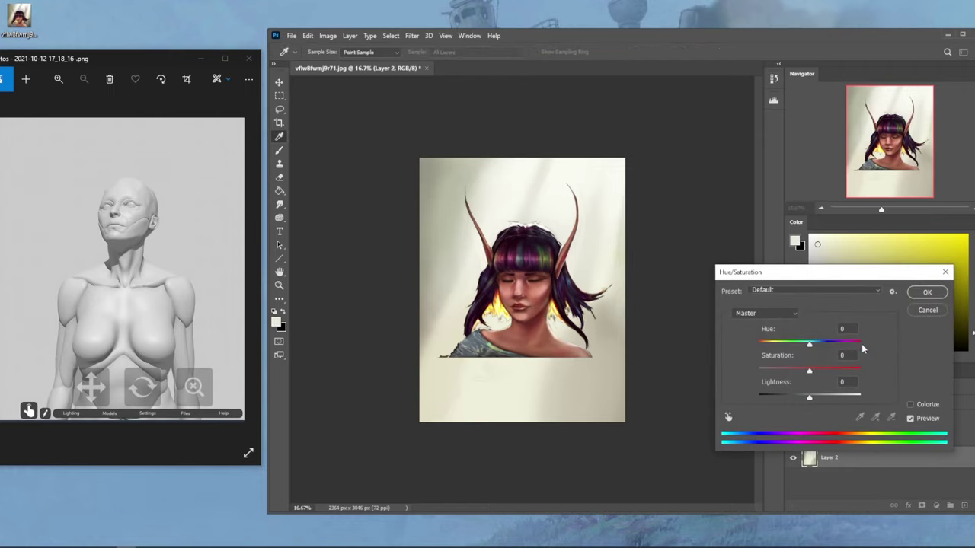
{"action": "left_click_drag", "start_coordinate": [811, 347], "coordinate": [759, 348]}
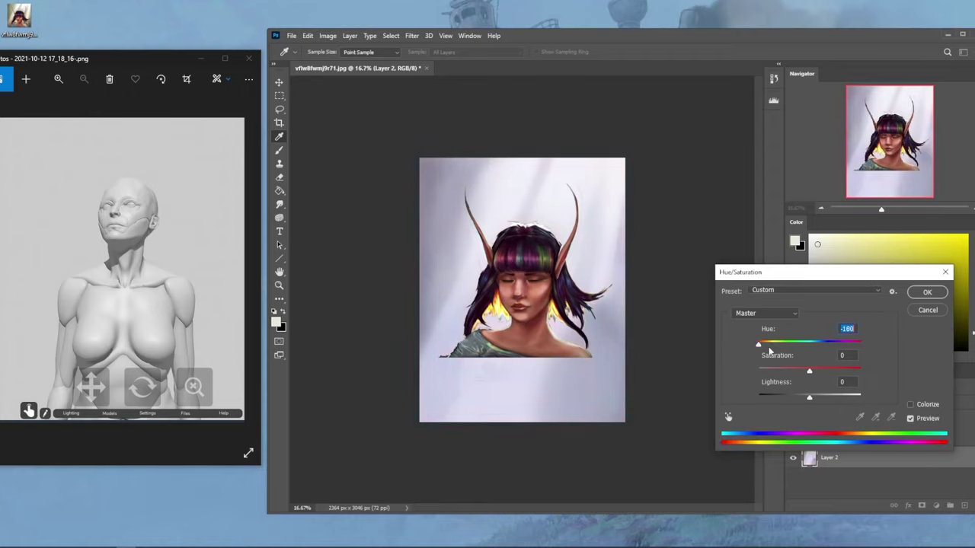
{"action": "left_click", "coordinate": [927, 292]}
- Reactivate the Brush and add an empty layer between the character and the background
{"action": "key", "text": "b"}
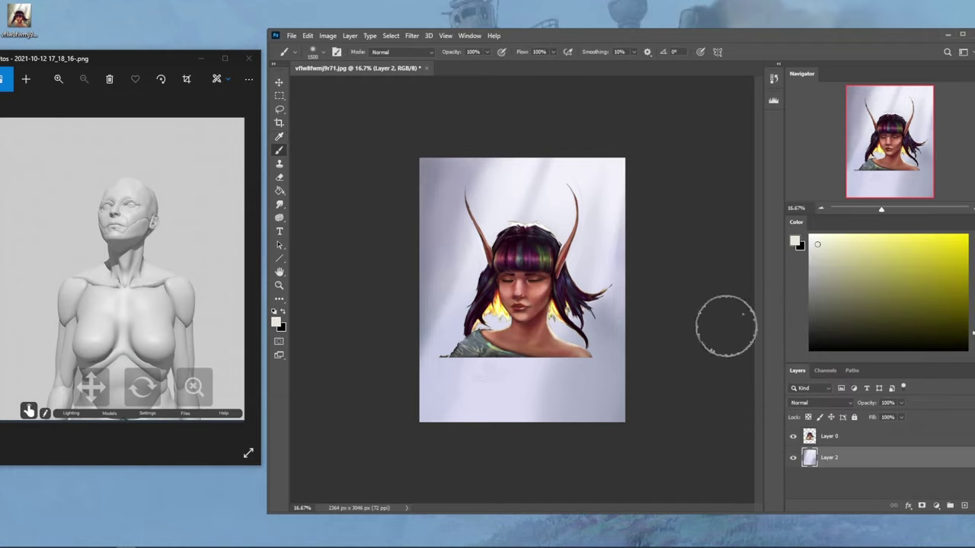
{"action": "left_click", "coordinate": [965, 505]}
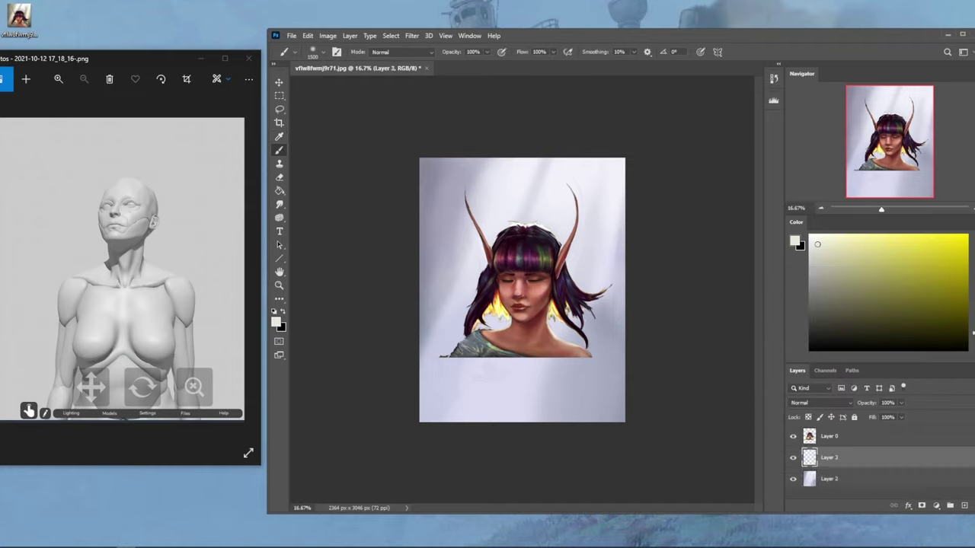
- Choose a warm cream foreground colour and enlarge the brush to 5000 px for the glow on Layer 3
{"action": "left_click", "coordinate": [973, 340]}
{"action": "left_click_drag", "start_coordinate": [973, 335], "coordinate": [973, 332]}
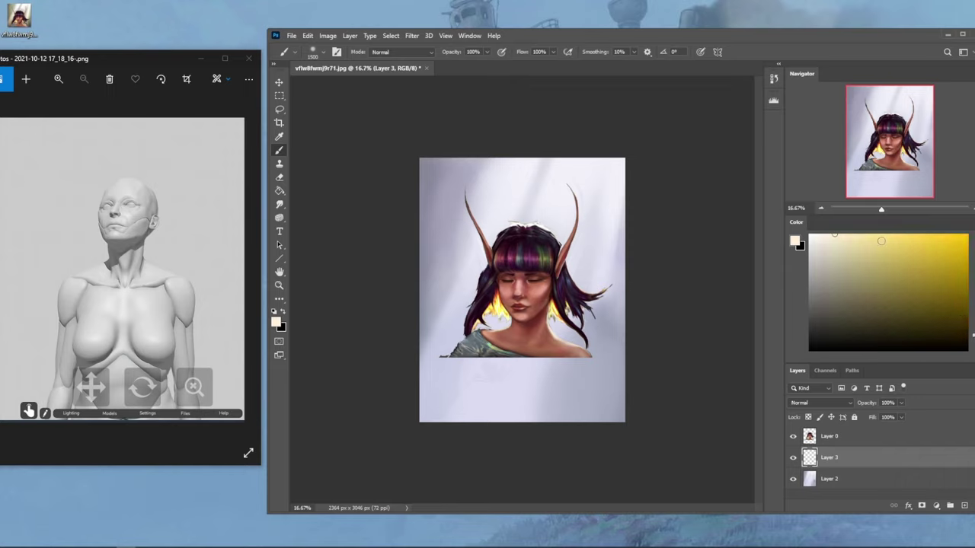
{"action": "key", "text": "bracketright"}
{"action": "key", "text": "bracketright"}
{"action": "key", "text": "bracketright"}
{"action": "key", "text": "bracketright"}
{"action": "key", "text": "bracketright"}
{"action": "key", "text": "bracketright"}
{"action": "key", "text": "bracketright"}
{"action": "key", "text": "bracketright"}
{"action": "key", "text": "bracketright"}
{"action": "key", "text": "bracketright"}
{"action": "key", "text": "bracketright"}
{"action": "key", "text": "bracketright"}
{"action": "key", "text": "bracketright"}
{"action": "key", "text": "bracketright"}
{"action": "key", "text": "bracketright"}
{"action": "key", "text": "bracketright"}
{"action": "key", "text": "bracketright"}
{"action": "key", "text": "bracketright"}
{"action": "key", "text": "bracketright"}
{"action": "key", "text": "bracketright"}
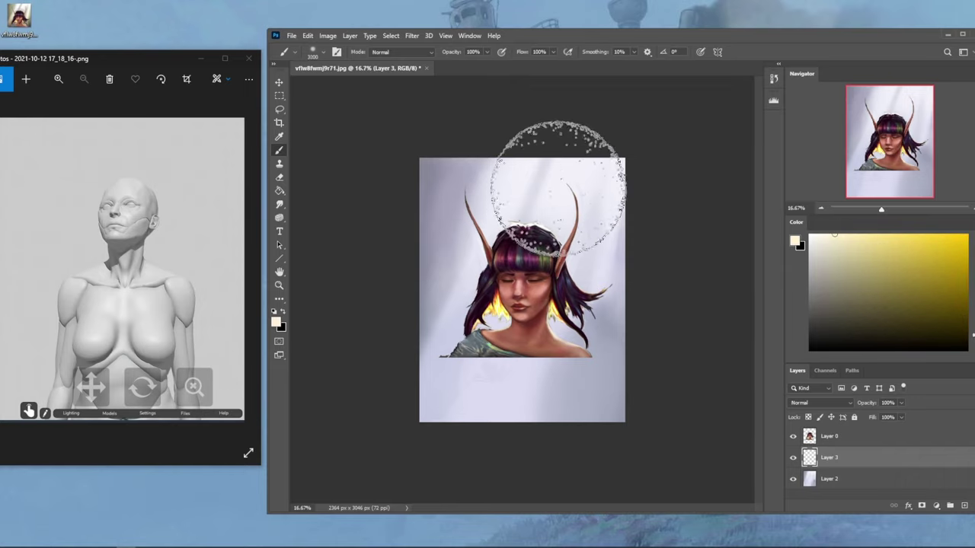
{"action": "key", "text": "bracketright"}
{"action": "key", "text": "bracketright"}
- Undo the first cream dab on Layer 3 and brush a paler cream glow over the upper background at 63% opacity
{"action": "left_click", "coordinate": [559, 157]}
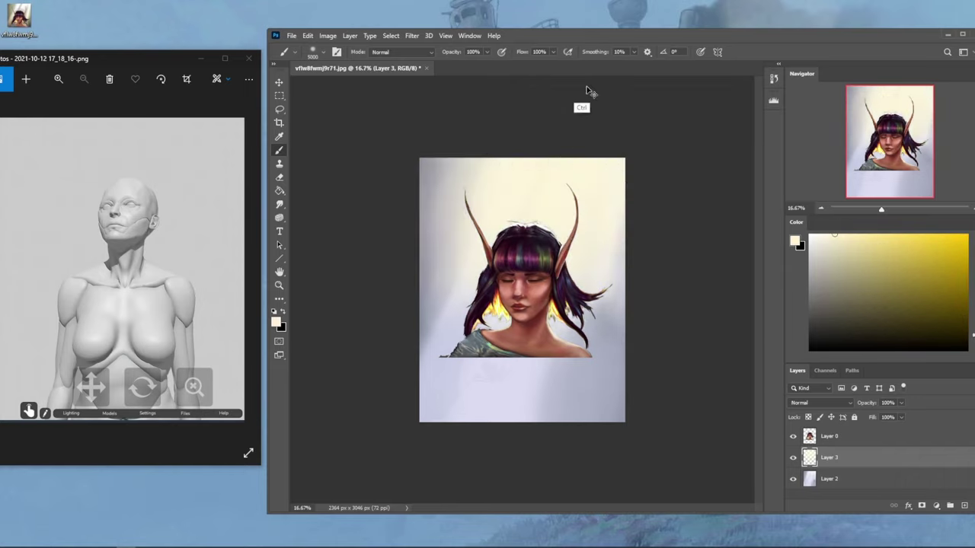
{"action": "key", "text": "ctrl+z"}
{"action": "left_click_drag", "start_coordinate": [835, 235], "coordinate": [823, 233]}
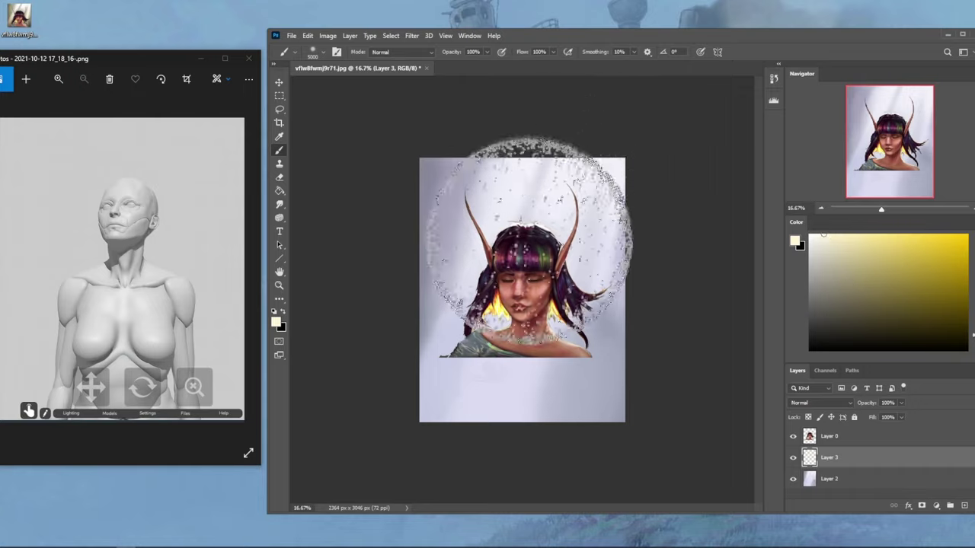
{"action": "left_click", "coordinate": [486, 51]}
{"action": "left_click_drag", "start_coordinate": [483, 65], "coordinate": [470, 64]}
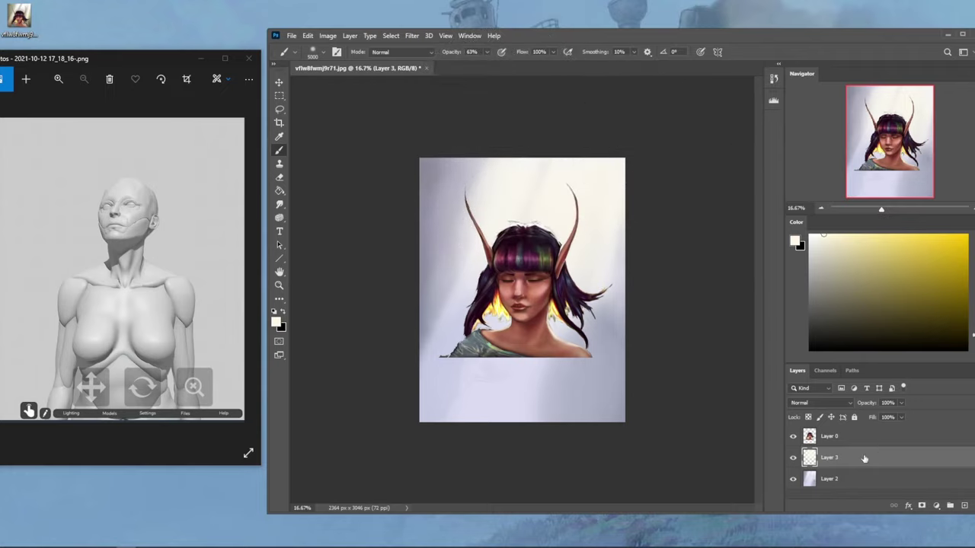
- Shift the hue of background Layer 2 to -41 with Hue/Saturation
{"action": "left_click", "coordinate": [848, 480]}
{"action": "key", "text": "ctrl+u"}
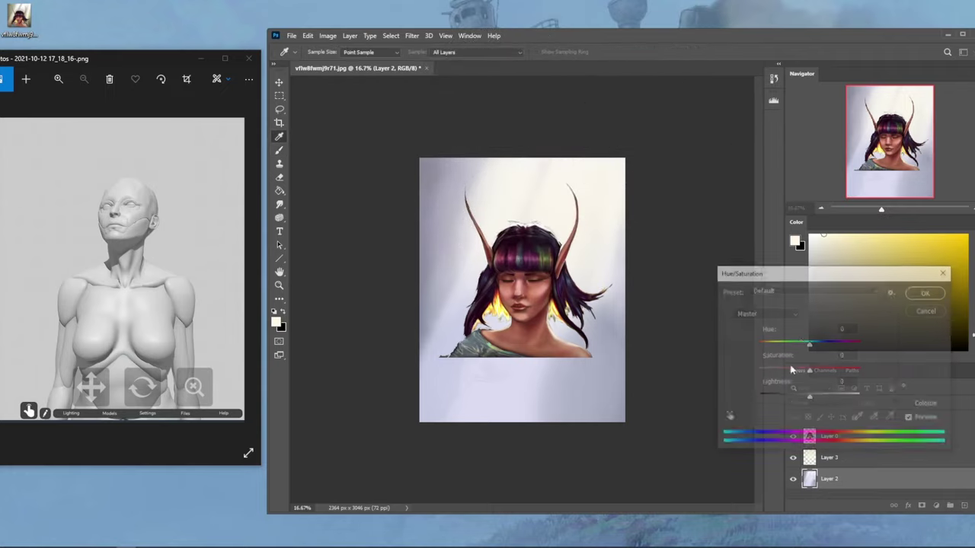
{"action": "left_click_drag", "start_coordinate": [810, 348], "coordinate": [789, 347]}
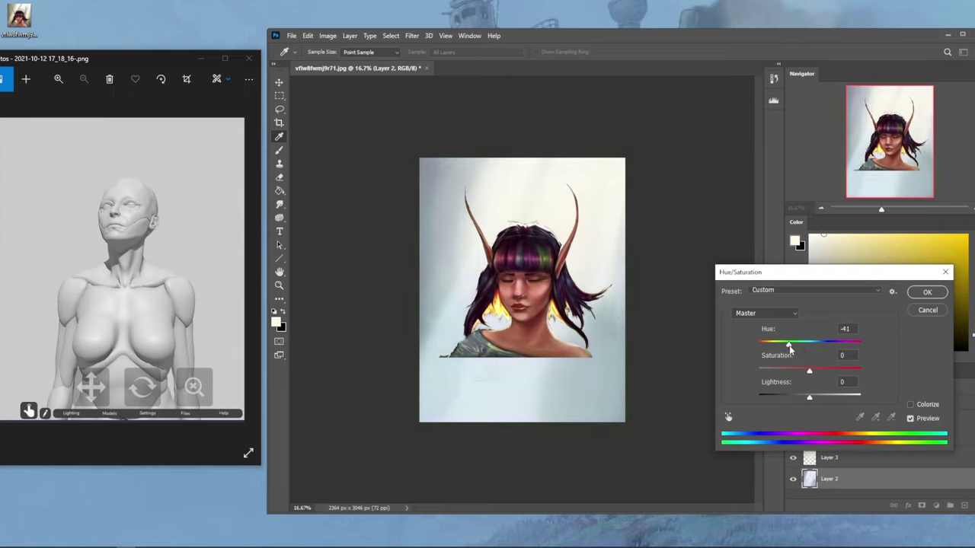
{"action": "left_click", "coordinate": [927, 292]}
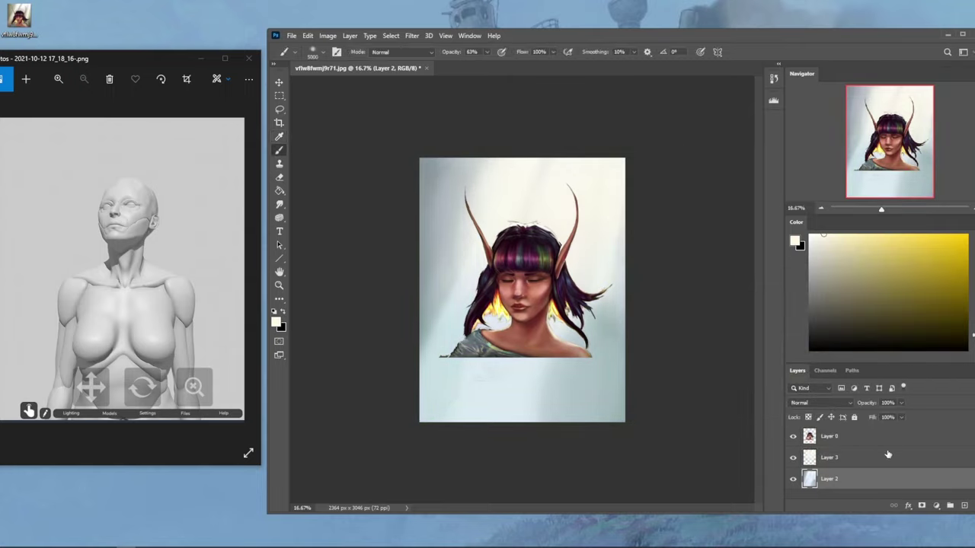
- Open the Liquify filter on the character layer, Layer 0
{"action": "left_click", "coordinate": [841, 438]}
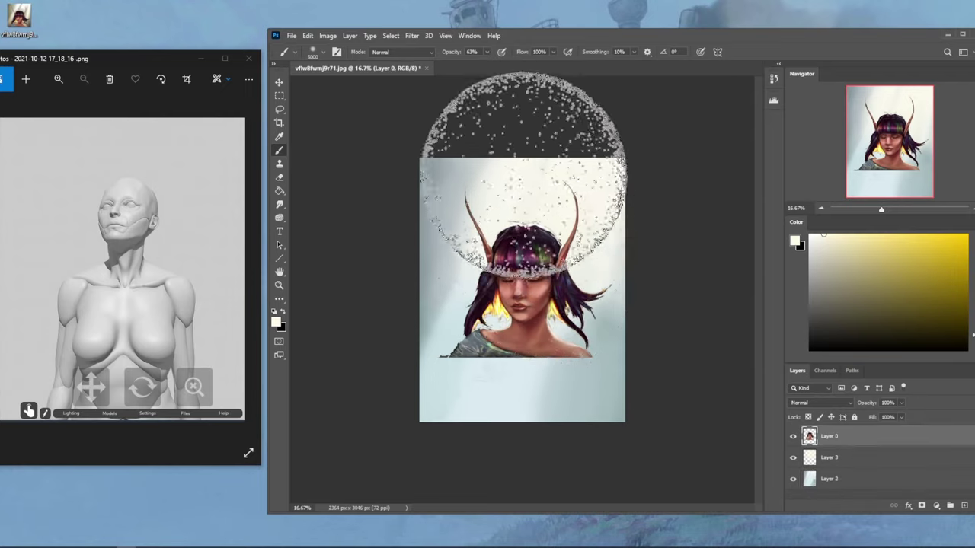
{"action": "key", "text": "l"}
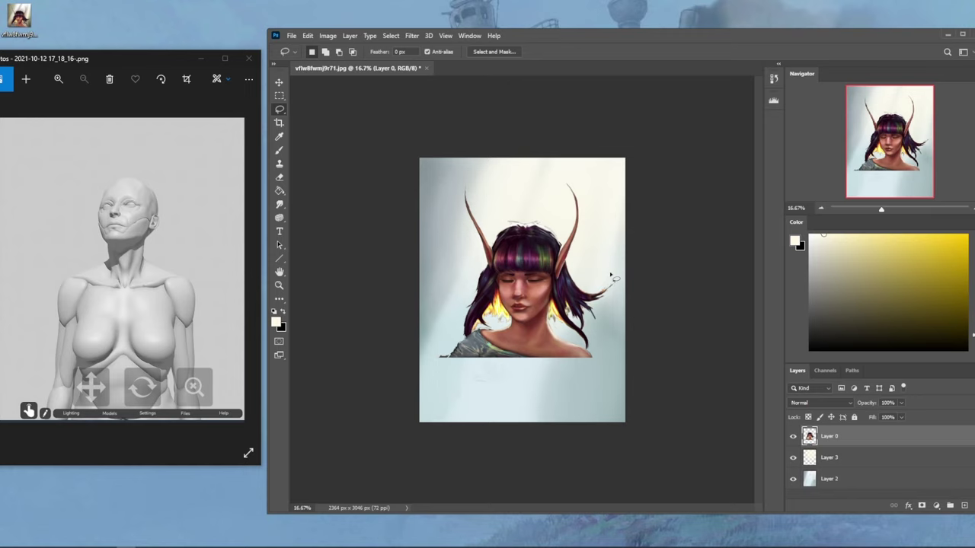
{"action": "left_click", "coordinate": [411, 35]}
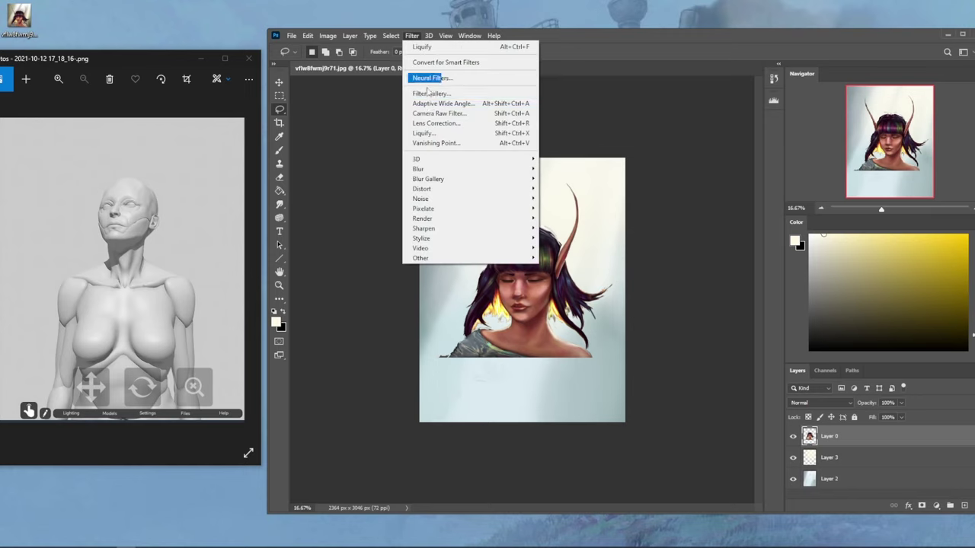
{"action": "left_click", "coordinate": [432, 137]}
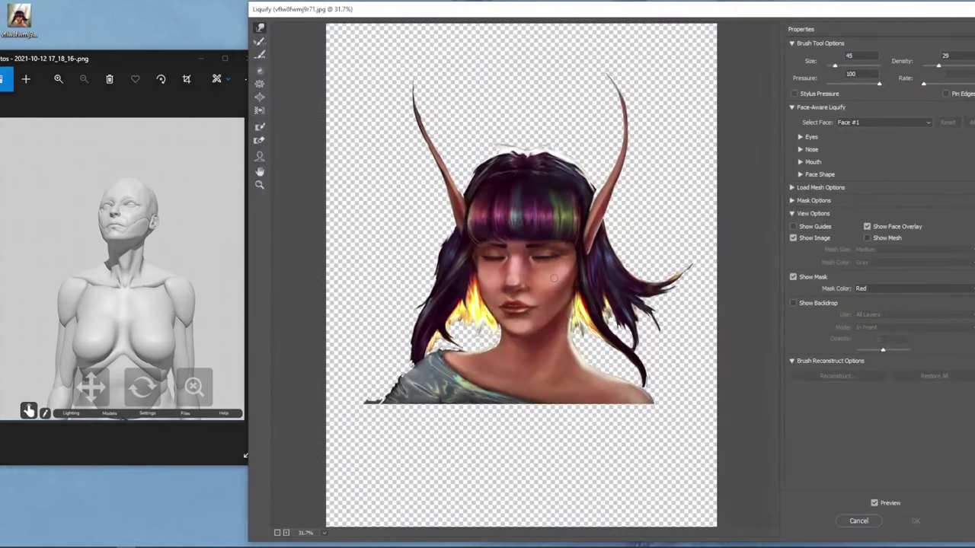
- Push the central facial features upward with a 900 px Forward Warp brush to tilt the face like the mannequin
{"action": "key", "text": "bracketright"}
{"action": "key", "text": "bracketright"}
{"action": "key", "text": "bracketright"}
{"action": "key", "text": "bracketright"}
{"action": "key", "text": "bracketright"}
{"action": "key", "text": "bracketright"}
{"action": "key", "text": "bracketright"}
{"action": "key", "text": "bracketright"}
{"action": "key", "text": "bracketright"}
{"action": "key", "text": "bracketright"}
{"action": "key", "text": "bracketright"}
{"action": "key", "text": "bracketright"}
{"action": "key", "text": "bracketright"}
{"action": "key", "text": "bracketright"}
{"action": "key", "text": "bracketright"}
{"action": "key", "text": "bracketright"}
{"action": "key", "text": "bracketright"}
{"action": "key", "text": "bracketright"}
{"action": "key", "text": "bracketright"}
{"action": "key", "text": "bracketright"}
{"action": "key", "text": "bracketright"}
{"action": "key", "text": "bracketright"}
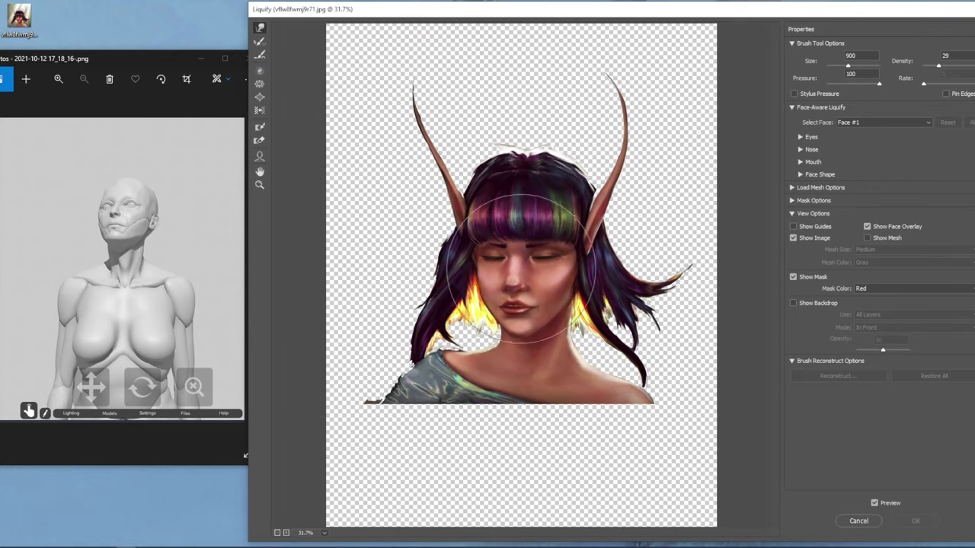
{"action": "mouse_move", "coordinate": [519, 283]}
{"action": "left_mouse_down"}
{"action": "mouse_move", "coordinate": [504, 268]}
{"action": "mouse_move", "coordinate": [498, 289]}
{"action": "left_mouse_up"}
- Refine the mouth and chin with the warp brush reduced to 250 px
{"action": "key", "text": "bracketleft"}
{"action": "key", "text": "bracketleft"}
{"action": "key", "text": "bracketleft"}
{"action": "key", "text": "bracketleft"}
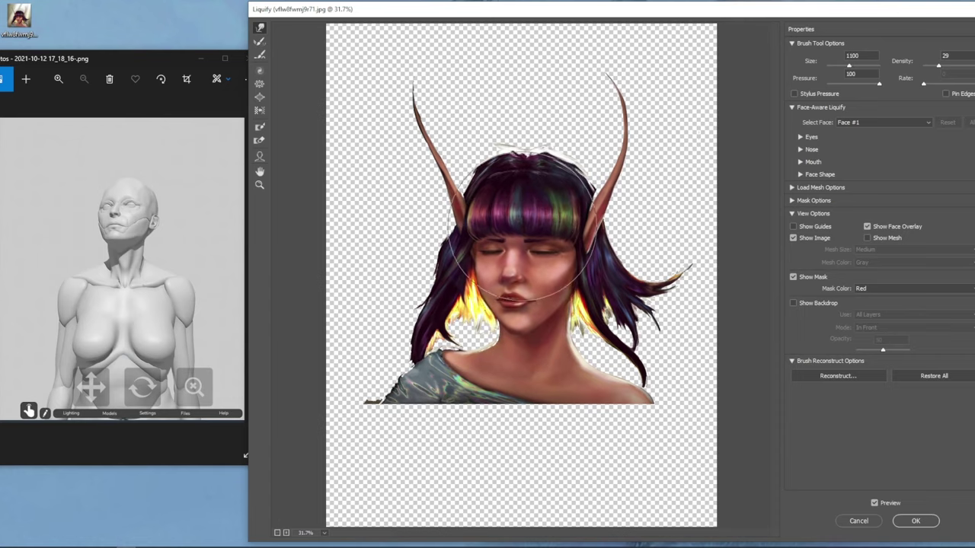
{"action": "key", "text": "bracketleft"}
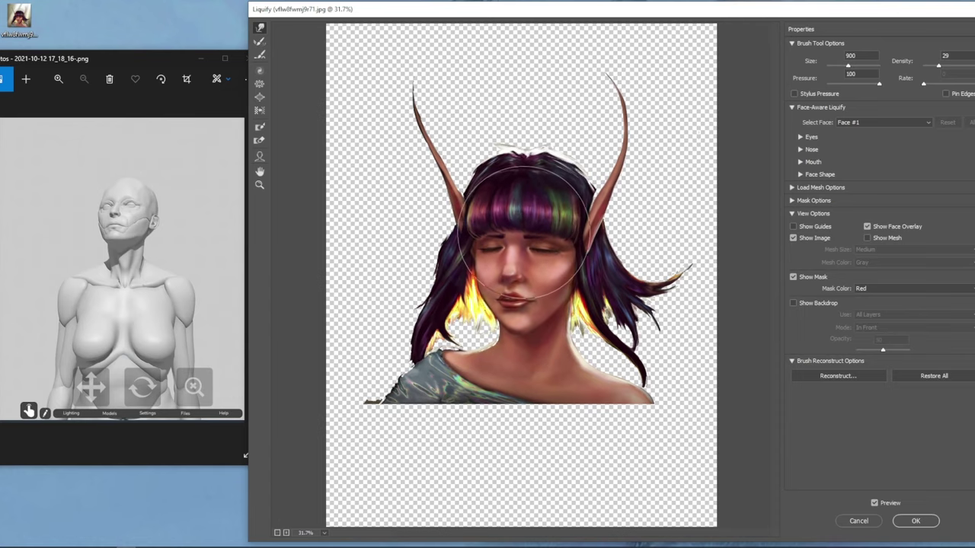
{"action": "key", "text": "bracketleft"}
{"action": "key", "text": "bracketleft"}
{"action": "key", "text": "bracketleft"}
{"action": "key", "text": "bracketleft"}
{"action": "key", "text": "bracketleft"}
{"action": "key", "text": "bracketleft"}
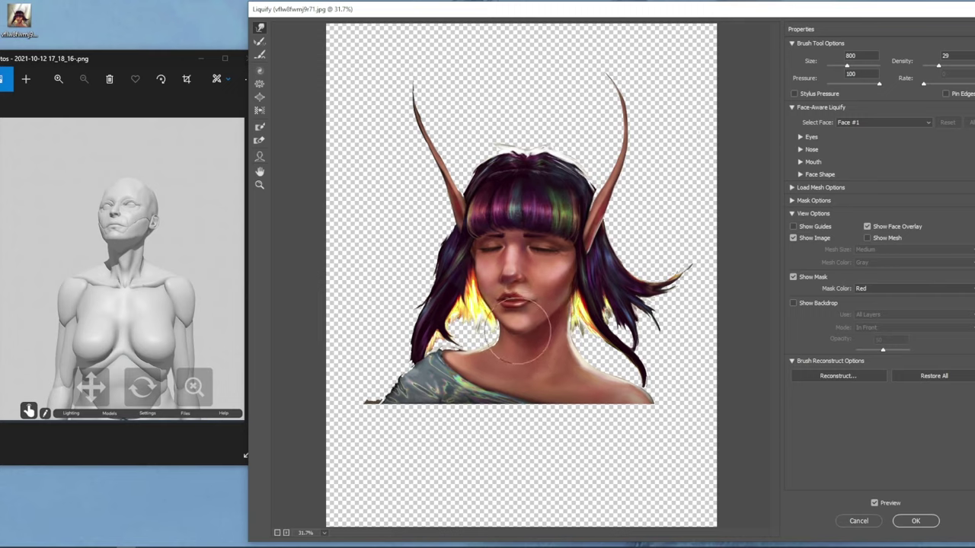
{"action": "key", "text": "bracketright"}
{"action": "key", "text": "bracketright"}
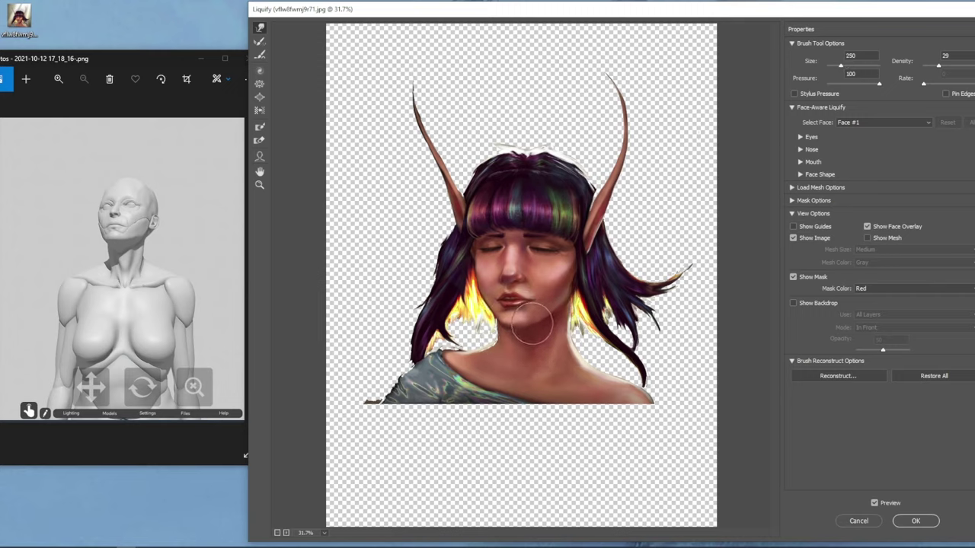
- Pull the chin's left edge outward and refine the jawline with a 125 to 175 px warp brush
{"action": "key", "text": "bracketleft"}
{"action": "key", "text": "bracketleft"}
{"action": "left_click_drag", "start_coordinate": [509, 329], "coordinate": [497, 326]}
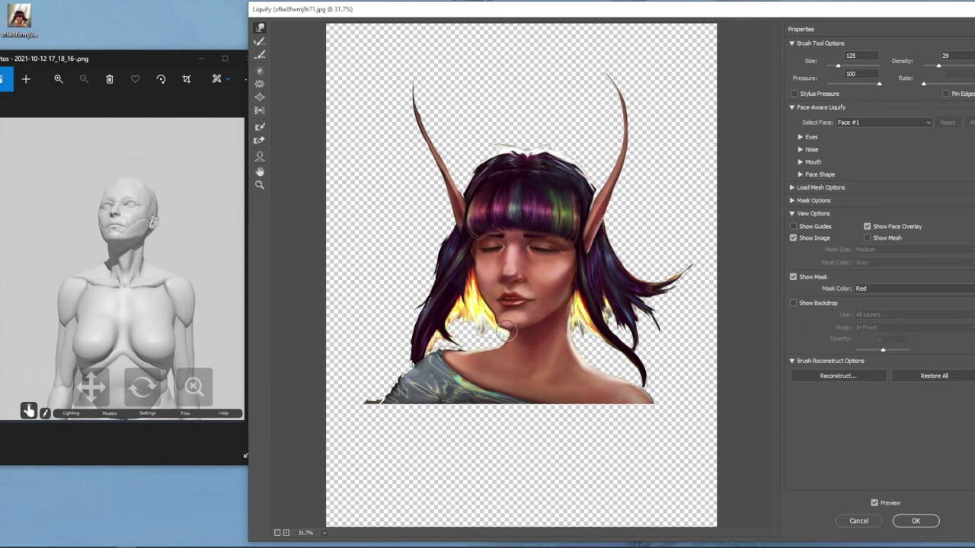
{"action": "key", "text": "bracketright"}
{"action": "key", "text": "bracketright"}
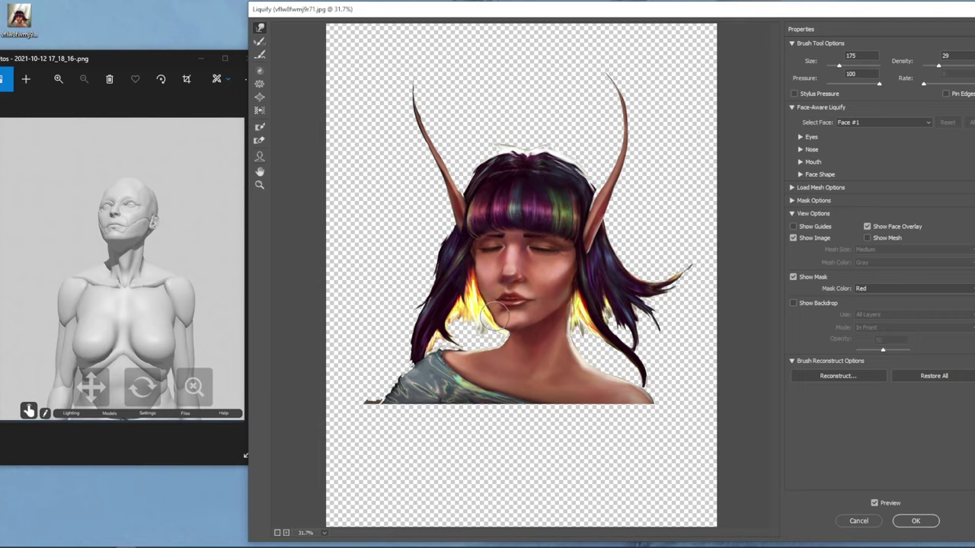
- Adjust the cheek, jaw and neck contours with warp brush sizes between 250 and 500 px
{"action": "key", "text": "bracketright"}
{"action": "key", "text": "bracketright"}
{"action": "key", "text": "bracketright"}
{"action": "key", "text": "bracketright"}
{"action": "key", "text": "bracketright"}
{"action": "key", "text": "bracketright"}
{"action": "key", "text": "bracketright"}
{"action": "key", "text": "bracketright"}
{"action": "key", "text": "bracketright"}
{"action": "key", "text": "bracketleft"}
{"action": "key", "text": "bracketleft"}
{"action": "key", "text": "bracketleft"}
{"action": "key", "text": "bracketleft"}
{"action": "key", "text": "bracketleft"}
{"action": "key", "text": "bracketleft"}
{"action": "key", "text": "bracketleft"}
{"action": "key", "text": "bracketleft"}
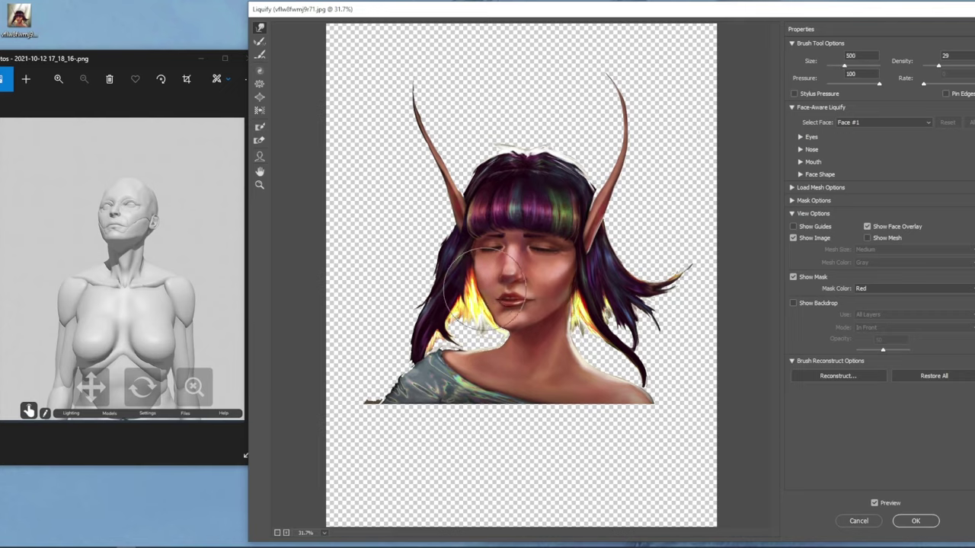
{"action": "key", "text": "bracketright"}
{"action": "key", "text": "bracketright"}
{"action": "key", "text": "bracketright"}
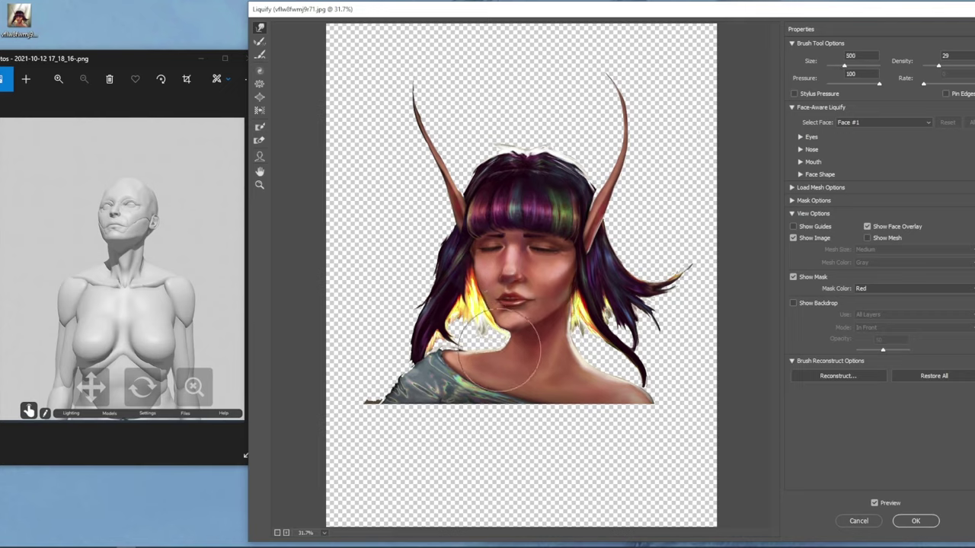
{"action": "key", "text": "bracketleft"}
{"action": "key", "text": "bracketleft"}
{"action": "key", "text": "bracketleft"}
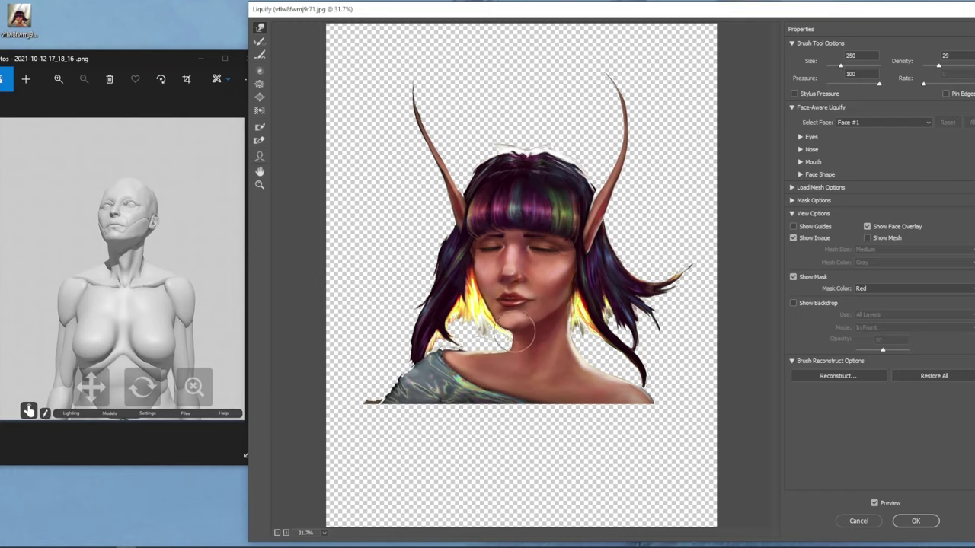
{"action": "key", "text": "bracketright"}
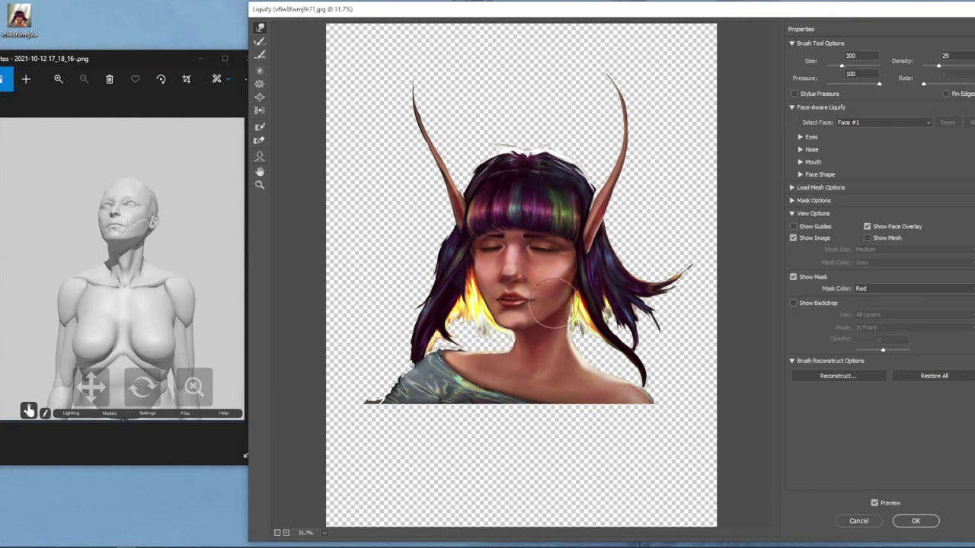
- Lower the clothed shoulder and extend the bare shoulder slightly outward with a 700 px warp brush
{"action": "key", "text": "bracketright"}
{"action": "key", "text": "bracketright"}
{"action": "key", "text": "bracketright"}
{"action": "key", "text": "bracketright"}
{"action": "key", "text": "bracketright"}
{"action": "key", "text": "bracketright"}
{"action": "key", "text": "bracketright"}
{"action": "key", "text": "bracketright"}
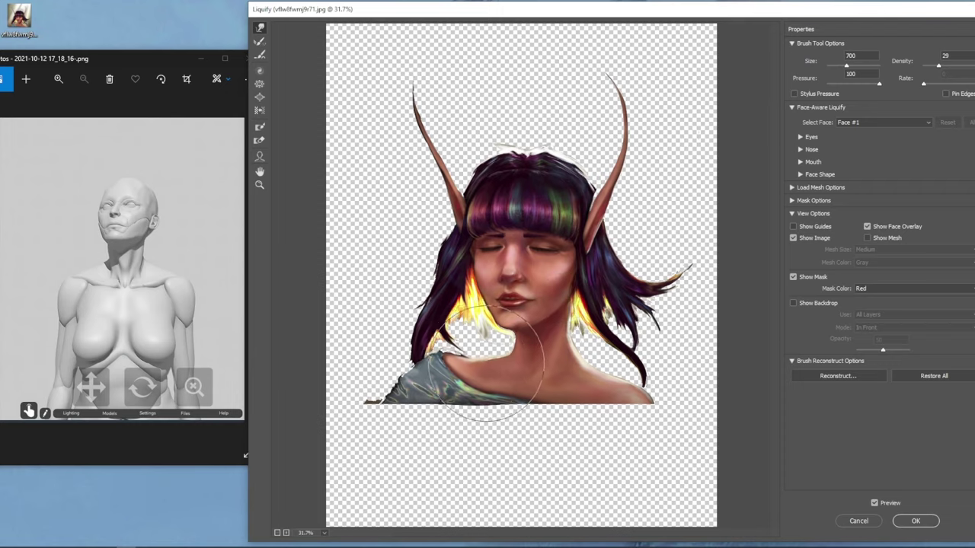
{"action": "mouse_move", "coordinate": [432, 360]}
{"action": "left_mouse_down"}
{"action": "mouse_move", "coordinate": [439, 378]}
{"action": "mouse_move", "coordinate": [370, 429]}
{"action": "mouse_move", "coordinate": [391, 409]}
{"action": "left_mouse_up"}
{"action": "key", "text": "bracketright"}
{"action": "key", "text": "bracketright"}
{"action": "key", "text": "bracketright"}
{"action": "key", "text": "bracketleft"}
{"action": "key", "text": "bracketleft"}
{"action": "key", "text": "bracketleft"}
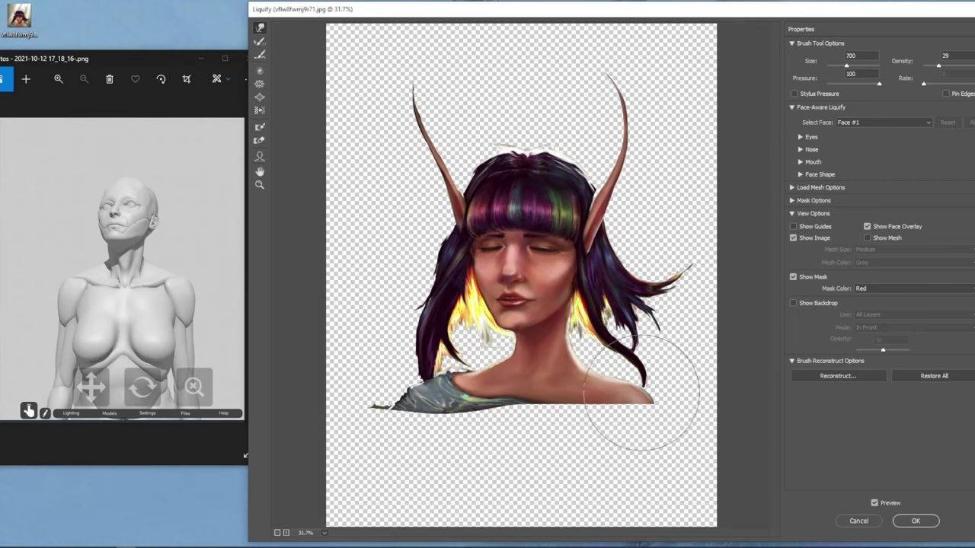
{"action": "left_click_drag", "start_coordinate": [651, 404], "coordinate": [656, 400]}
- Refine the contour where the chin meets the neck with warp brush sizes between 150 and 250 px
{"action": "key", "text": "bracketleft"}
{"action": "key", "text": "bracketleft"}
{"action": "key", "text": "bracketleft"}
{"action": "key", "text": "bracketleft"}
{"action": "key", "text": "bracketleft"}
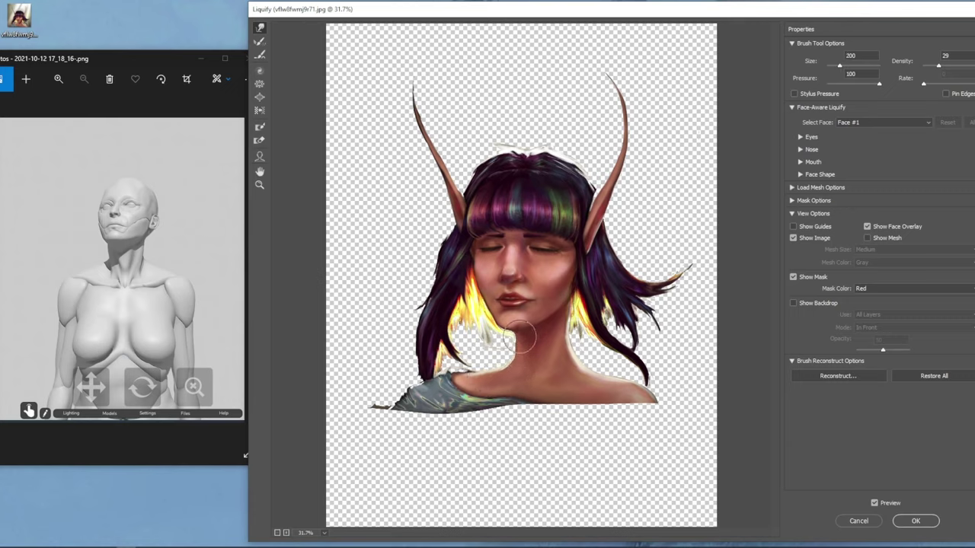
{"action": "key", "text": "bracketright"}
{"action": "key", "text": "bracketright"}
{"action": "key", "text": "bracketleft"}
{"action": "key", "text": "bracketleft"}
{"action": "key", "text": "bracketleft"}
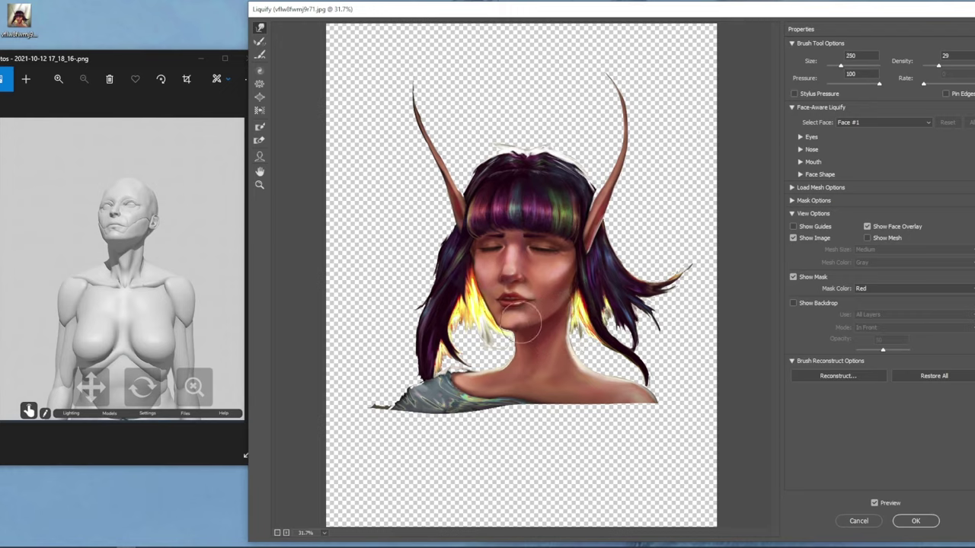
{"action": "key", "text": "bracketleft"}
{"action": "key", "text": "bracketright"}
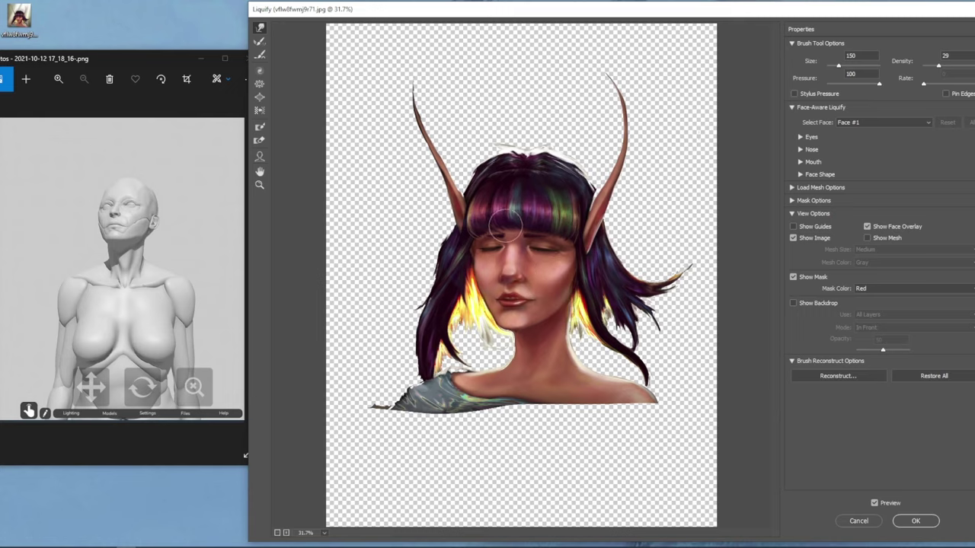
- Nudge the lower face slightly upward with a large warp brush, using sizes of 900 to 1200 px
{"action": "key", "text": "ctrl+minus"}
{"action": "key", "text": "bracketright"}
{"action": "key", "text": "bracketright"}
{"action": "key", "text": "bracketright"}
{"action": "key", "text": "bracketright"}
{"action": "key", "text": "bracketright"}
{"action": "key", "text": "bracketright"}
{"action": "key", "text": "bracketright"}
{"action": "key", "text": "bracketright"}
{"action": "key", "text": "bracketright"}
{"action": "key", "text": "bracketright"}
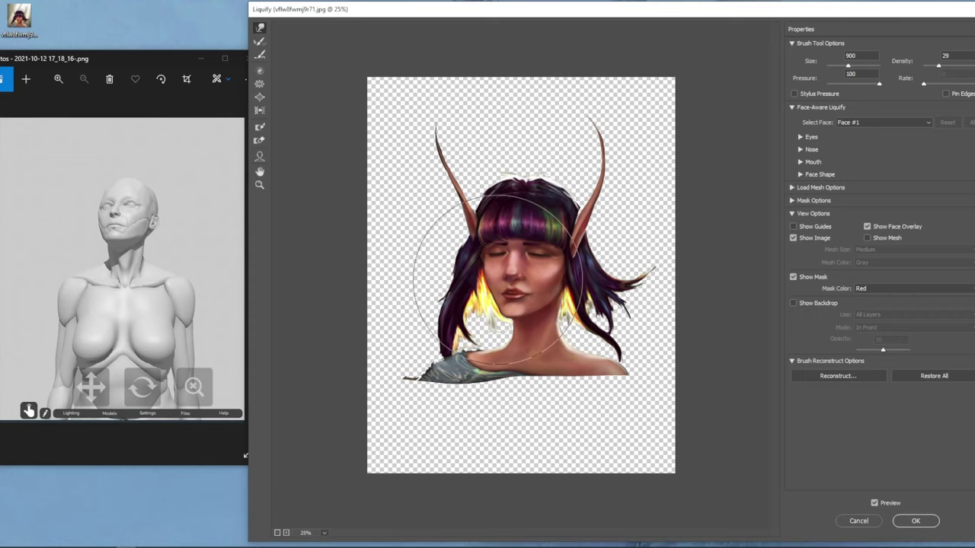
{"action": "left_click_drag", "start_coordinate": [501, 289], "coordinate": [499, 284]}
{"action": "key", "text": "bracketright"}
{"action": "key", "text": "bracketright"}
{"action": "key", "text": "bracketright"}
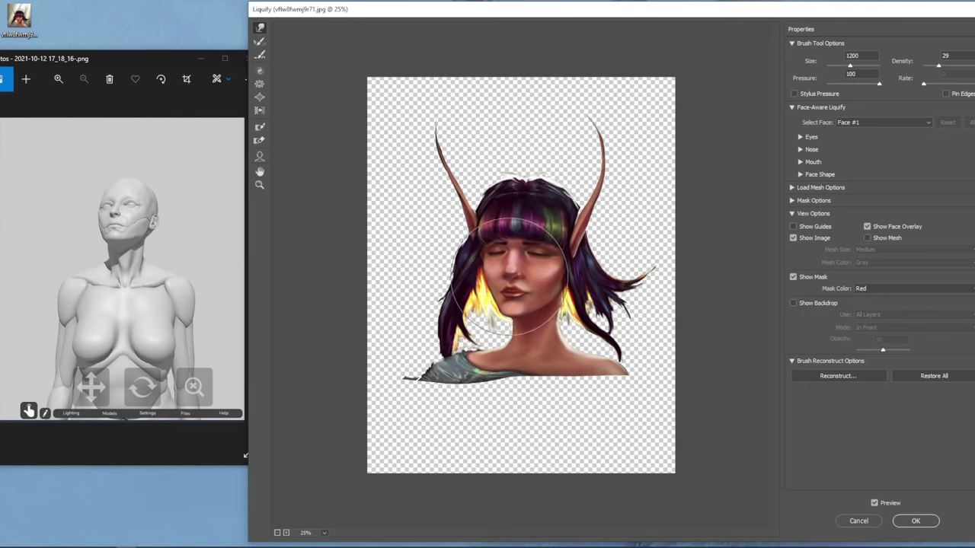
- Warp the nose and mouth area with a 125 to 150 px brush, pulling the mouth's right corner toward the cheek
{"action": "key", "text": "bracketleft"}
{"action": "key", "text": "bracketleft"}
{"action": "key", "text": "bracketleft"}
{"action": "key", "text": "bracketleft"}
{"action": "key", "text": "bracketleft"}
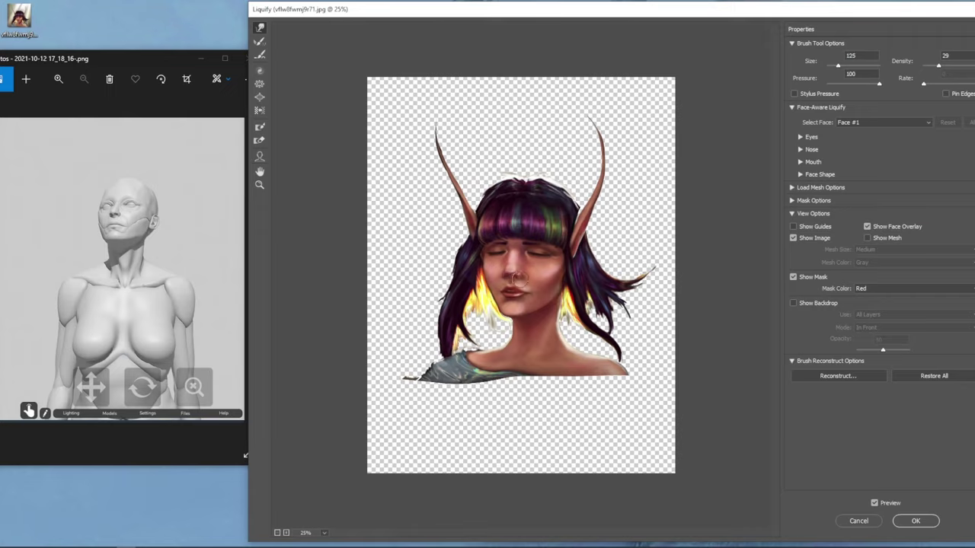
{"action": "key", "text": "bracketright"}
{"action": "key", "text": "bracketleft"}
{"action": "key", "text": "bracketright"}
{"action": "key", "text": "bracketright"}
{"action": "key", "text": "bracketleft"}
{"action": "key", "text": "bracketleft"}
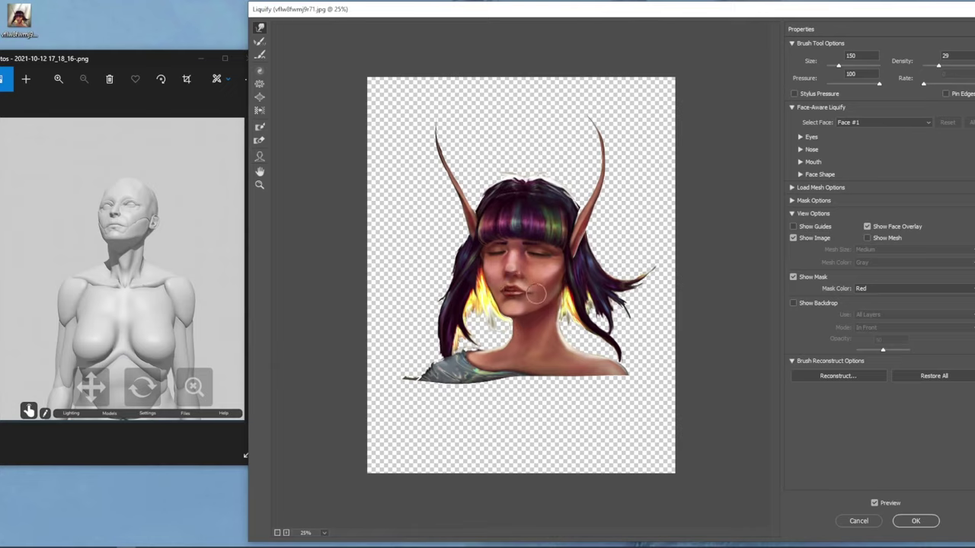
{"action": "left_click_drag", "start_coordinate": [531, 294], "coordinate": [538, 294]}
- Rework the area around the mouth with varied warp brush sizes and undo the last stroke
{"action": "key", "text": "bracketleft"}
{"action": "key", "text": "bracketleft"}
{"action": "key", "text": "bracketright"}
{"action": "key", "text": "bracketright"}
{"action": "key", "text": "bracketright"}
{"action": "key", "text": "bracketright"}
{"action": "key", "text": "bracketright"}
{"action": "key", "text": "bracketright"}
{"action": "key", "text": "bracketright"}
{"action": "key", "text": "ctrl+z"}
- Reshape the facial features around the right-hand closed eye, enlarging the warp brush to 300 px
{"action": "key", "text": "bracketright"}
{"action": "key", "text": "bracketright"}
{"action": "key", "text": "bracketright"}
{"action": "key", "text": "bracketleft"}
{"action": "key", "text": "bracketleft"}
{"action": "key", "text": "bracketright"}
{"action": "key", "text": "bracketright"}
{"action": "key", "text": "bracketright"}
{"action": "key", "text": "bracketright"}
{"action": "key", "text": "bracketright"}
{"action": "key", "text": "bracketright"}
{"action": "key", "text": "bracketright"}
{"action": "key", "text": "bracketright"}
{"action": "key", "text": "bracketright"}
{"action": "key", "text": "bracketright"}
{"action": "key", "text": "bracketright"}
{"action": "key", "text": "bracketright"}
{"action": "key", "text": "bracketright"}
{"action": "key", "text": "bracketright"}
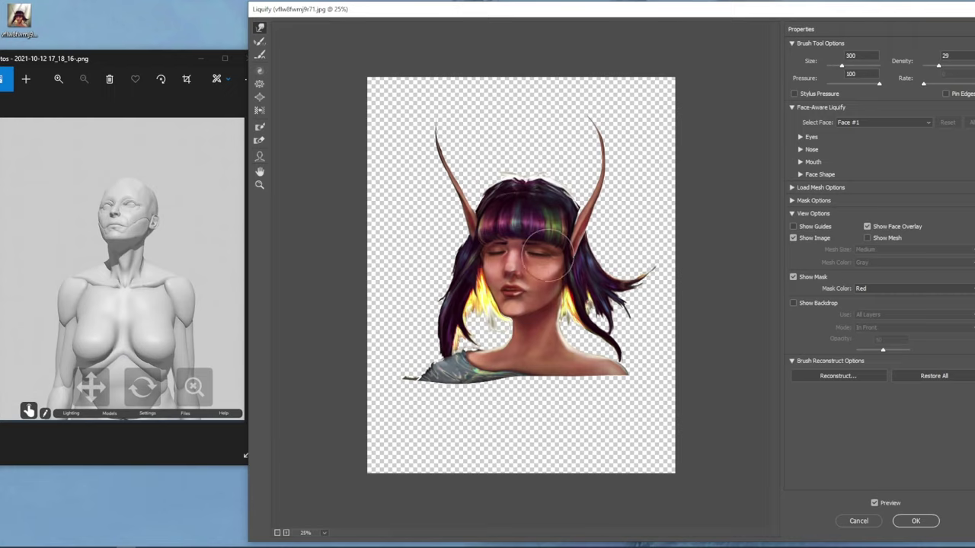
- Refine the area around the right-hand closed eye and cheek with a warp brush between 150 and 500 px
{"action": "key", "text": "bracketleft"}
{"action": "key", "text": "bracketleft"}
{"action": "key", "text": "bracketleft"}
{"action": "key", "text": "bracketleft"}
{"action": "key", "text": "bracketleft"}
{"action": "key", "text": "bracketleft"}
{"action": "key", "text": "bracketleft"}
{"action": "key", "text": "bracketleft"}
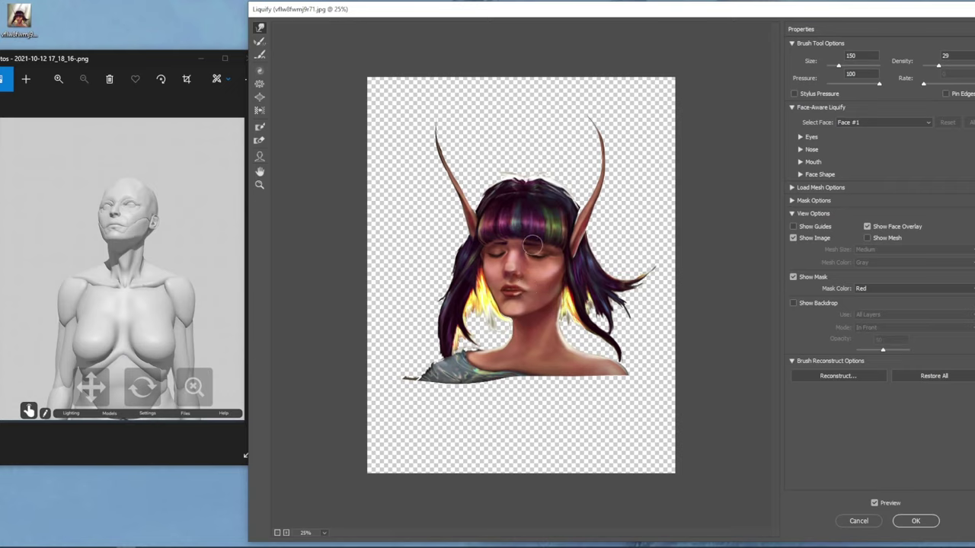
{"action": "key", "text": "bracketright"}
{"action": "key", "text": "bracketright"}
{"action": "key", "text": "bracketright"}
{"action": "key", "text": "bracketright"}
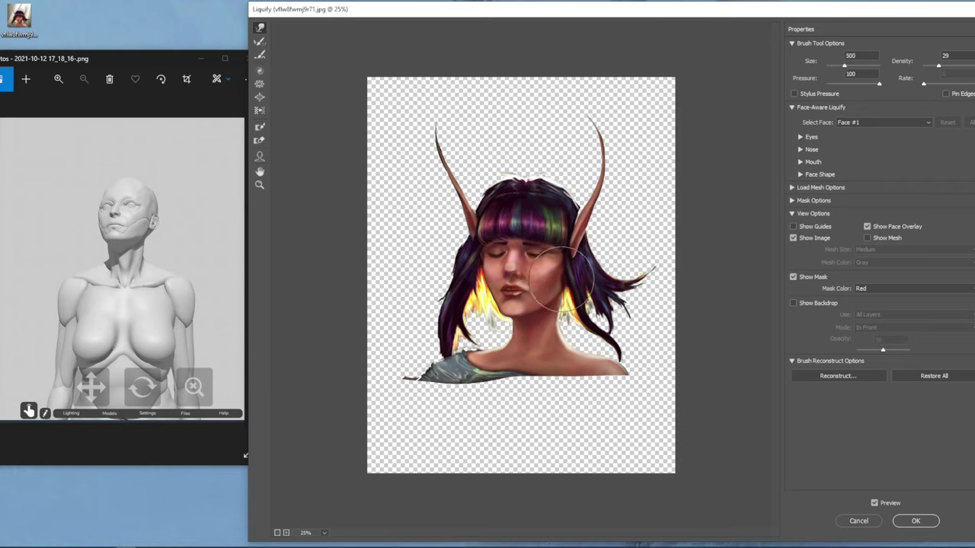
- Nudge the face as a whole with a large warp brush of up to 1000 px, then reduce the brush to 400 px
{"action": "key", "text": "ctrl+minus"}
{"action": "key", "text": "bracketright"}
{"action": "key", "text": "bracketright"}
{"action": "key", "text": "bracketright"}
{"action": "key", "text": "bracketright"}
{"action": "key", "text": "bracketright"}
{"action": "key", "text": "bracketright"}
{"action": "key", "text": "bracketright"}
{"action": "key", "text": "bracketright"}
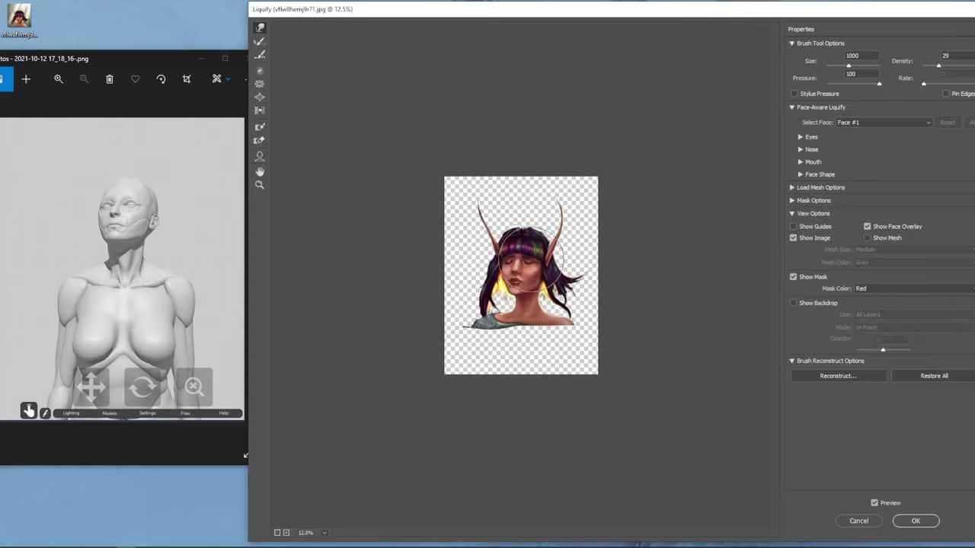
{"action": "key", "text": "bracketleft"}
{"action": "key", "text": "bracketleft"}
{"action": "key", "text": "bracketleft"}
{"action": "key", "text": "bracketleft"}
{"action": "key", "text": "bracketleft"}
{"action": "key", "text": "bracketleft"}
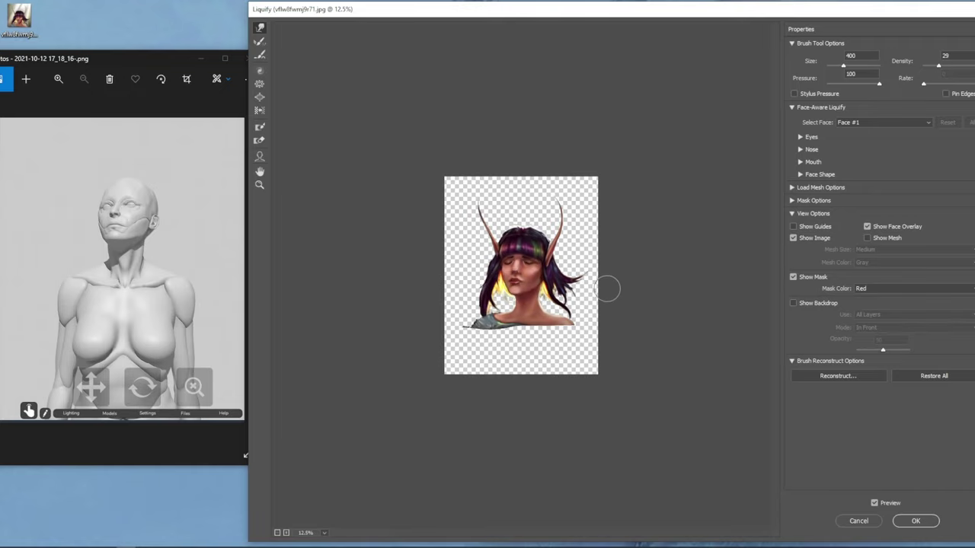
- Compare the warped portrait with the original by toggling the Liquify preview off and on
{"action": "key", "text": "ctrl+plus"}
{"action": "key", "text": "p"}
{"action": "key", "text": "p"}
{"action": "key", "text": "p"}
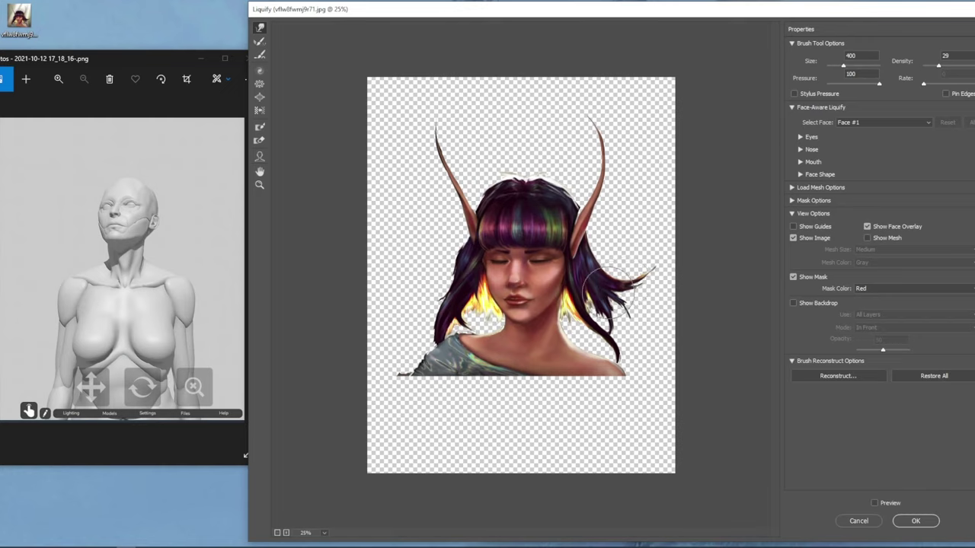
{"action": "key", "text": "p"}
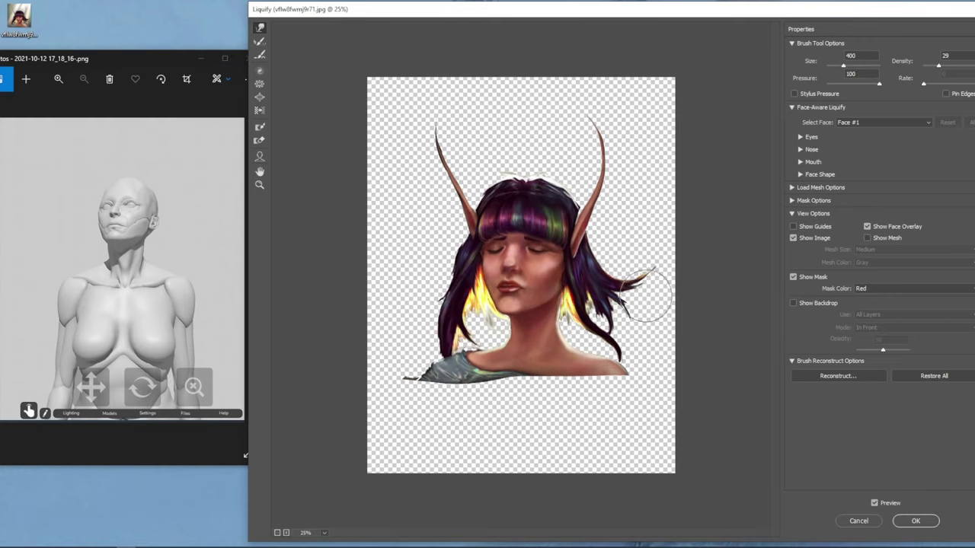
{"action": "key", "text": "p"}
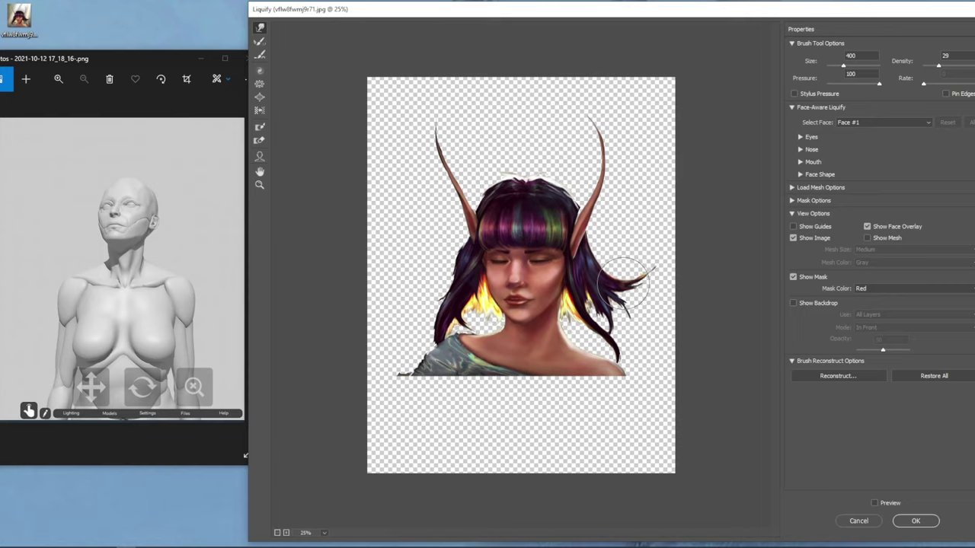
{"action": "key", "text": "p"}
{"action": "key", "text": "p"}
{"action": "key", "text": "p"}
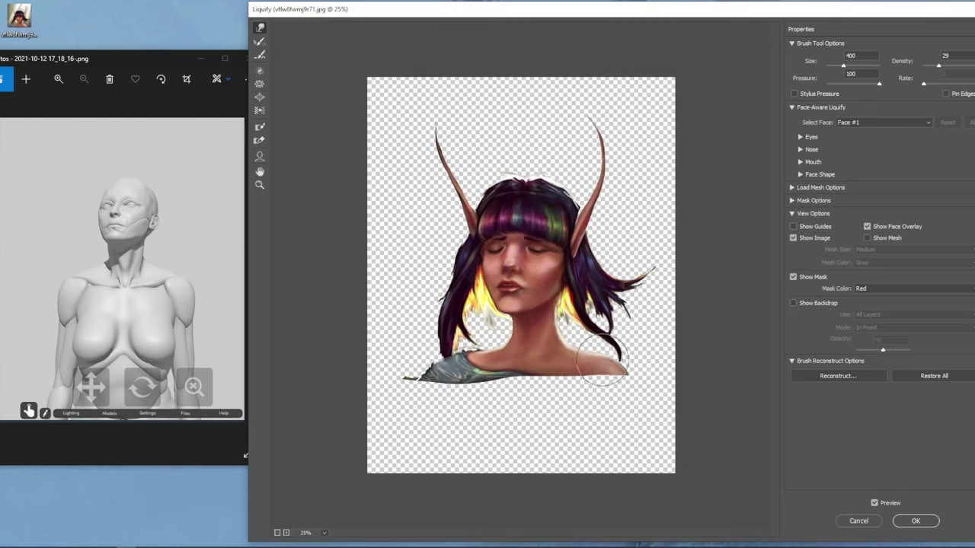
- Adjust the shoulders and pull the torn sleeve edge slightly inward with warp brush sizes of 300 to 700 px
{"action": "key", "text": "bracketleft"}
{"action": "key", "text": "bracketleft"}
{"action": "key", "text": "bracketleft"}
{"action": "key", "text": "bracketleft"}
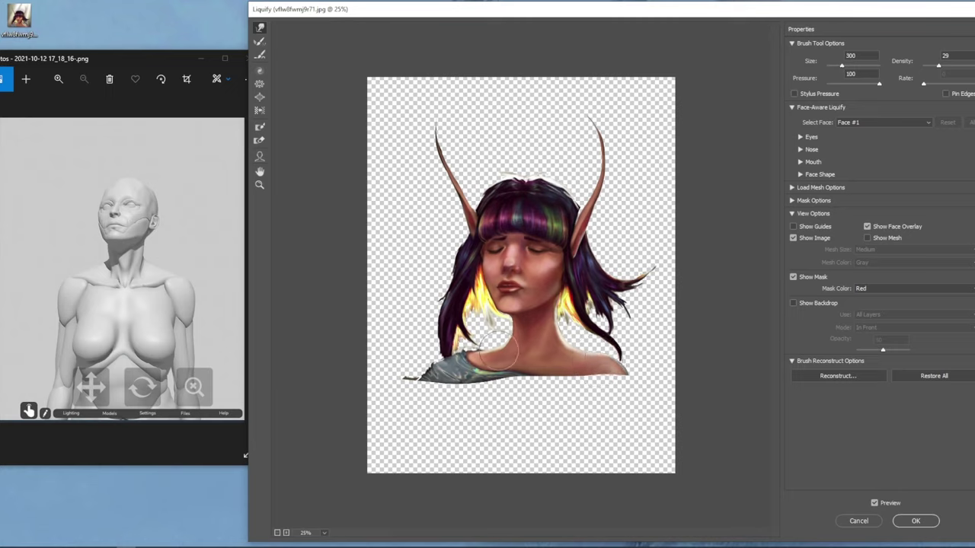
{"action": "key", "text": "bracketright"}
{"action": "key", "text": "bracketright"}
{"action": "key", "text": "bracketright"}
{"action": "key", "text": "bracketright"}
{"action": "key", "text": "bracketright"}
{"action": "key", "text": "bracketright"}
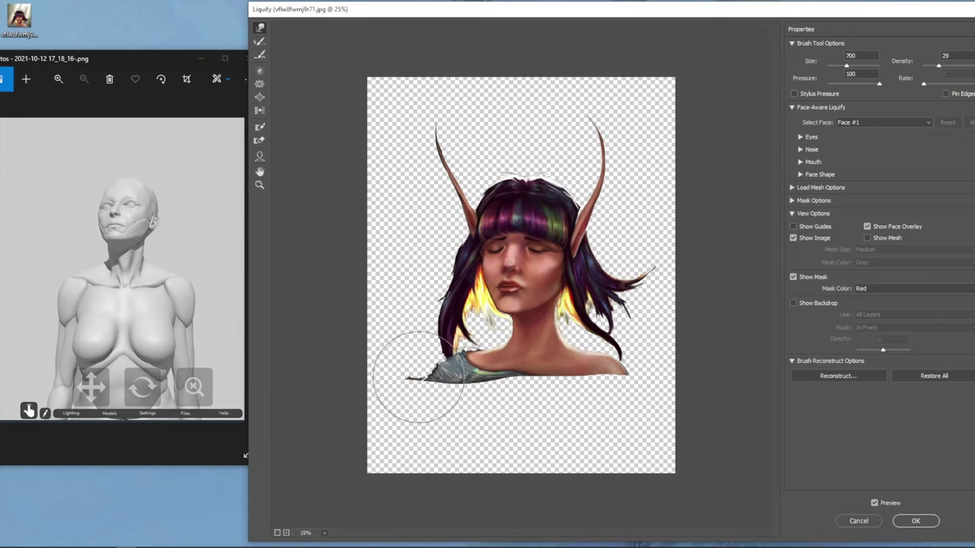
{"action": "key", "text": "bracketleft"}
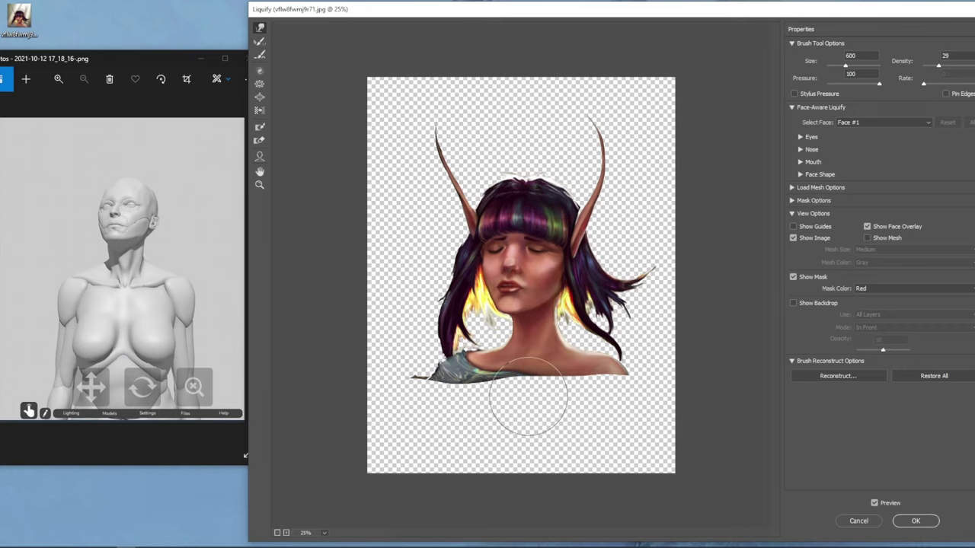
- Refine the chin and jaw contour with a warp brush of about 250 px
{"action": "key", "text": "bracketleft"}
{"action": "key", "text": "bracketleft"}
{"action": "key", "text": "bracketleft"}
{"action": "key", "text": "bracketleft"}
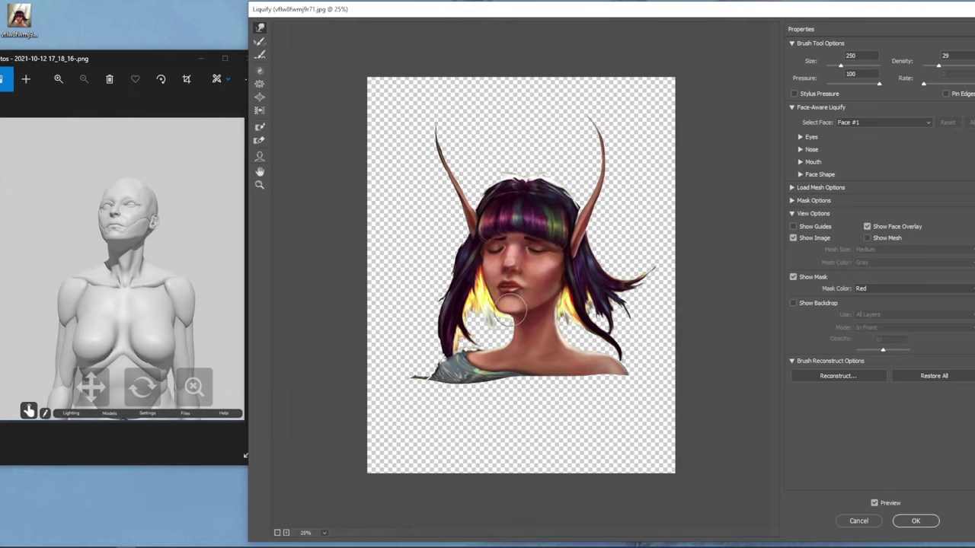
{"action": "key", "text": "]"}
{"action": "left_click_drag", "start_coordinate": [496, 306], "coordinate": [502, 310]}
{"action": "key", "text": "bracketright"}
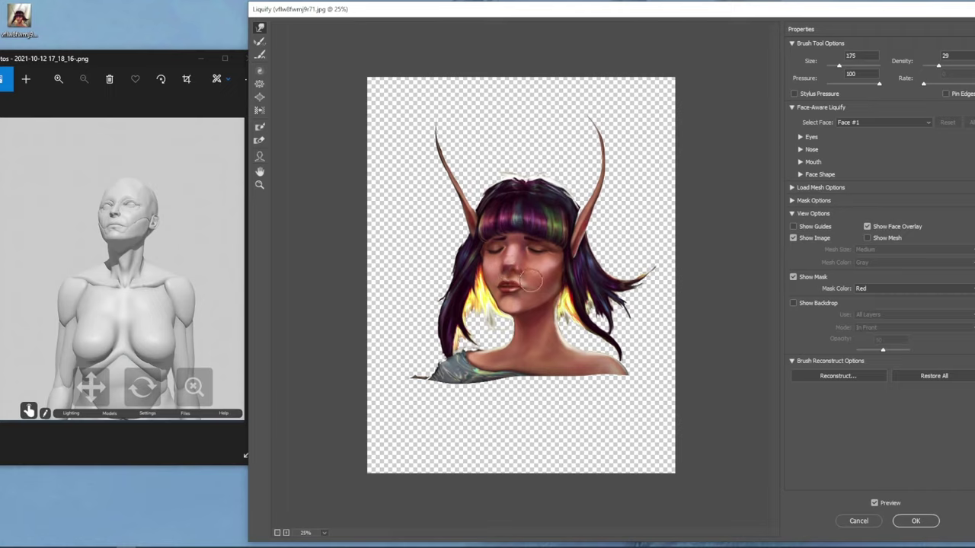
- Warp the mouth corner, nose and eyebrows with a brush of 150 to 175 px
{"action": "left_click_drag", "start_coordinate": [534, 282], "coordinate": [511, 261]}
{"action": "key", "text": "]"}
{"action": "key", "text": "]"}
{"action": "key", "text": "]"}
{"action": "key", "text": "]"}
{"action": "key", "text": "]"}
{"action": "key", "text": "]"}
{"action": "key", "text": "]"}
{"action": "key", "text": "]"}
{"action": "key", "text": "]"}
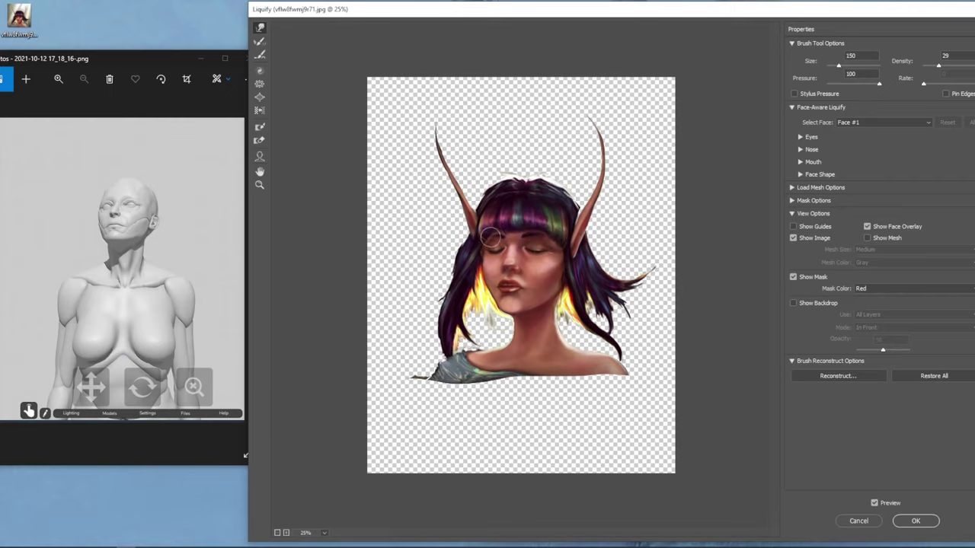
- Reshape the fringe above the eyebrows with warp brush sizes of 250 to 400 px
{"action": "key", "text": "bracketright"}
{"action": "key", "text": "bracketright"}
{"action": "key", "text": "bracketright"}
{"action": "key", "text": "bracketright"}
{"action": "key", "text": "bracketright"}
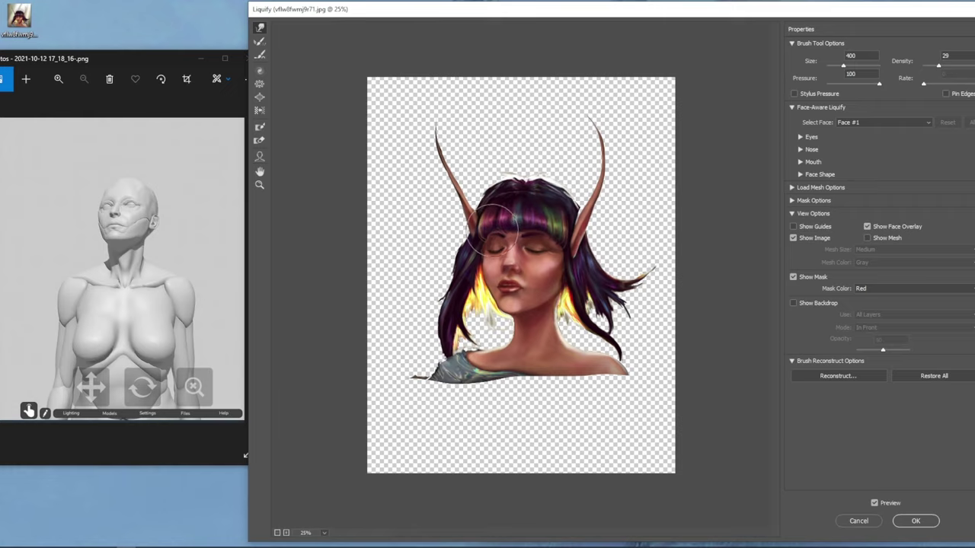
{"action": "key", "text": "bracketleft"}
{"action": "key", "text": "bracketleft"}
{"action": "key", "text": "bracketleft"}
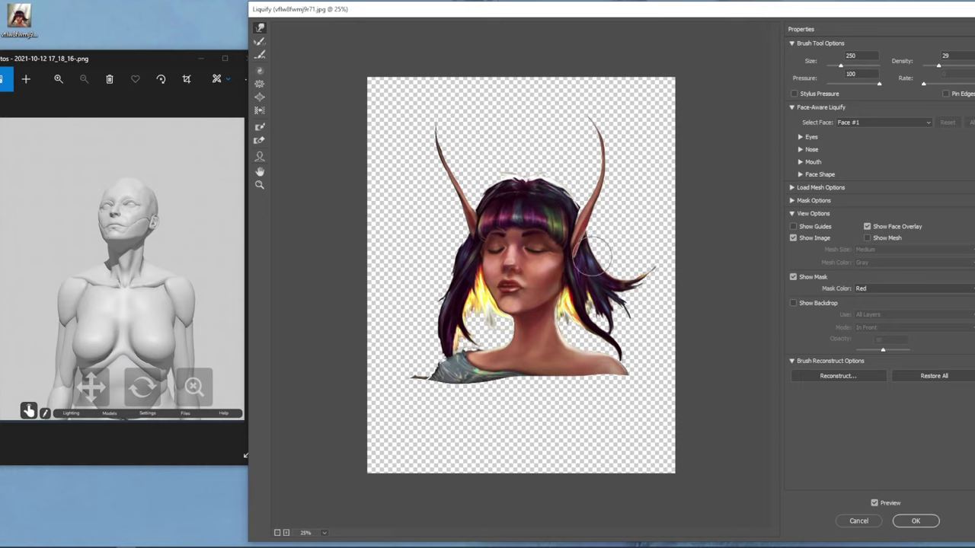
- Reshape the crown of the hair to follow the mannequin's head, using warp brush sizes of 300 to 700 px
{"action": "key", "text": "bracketleft"}
{"action": "key", "text": "bracketleft"}
{"action": "key", "text": "bracketleft"}
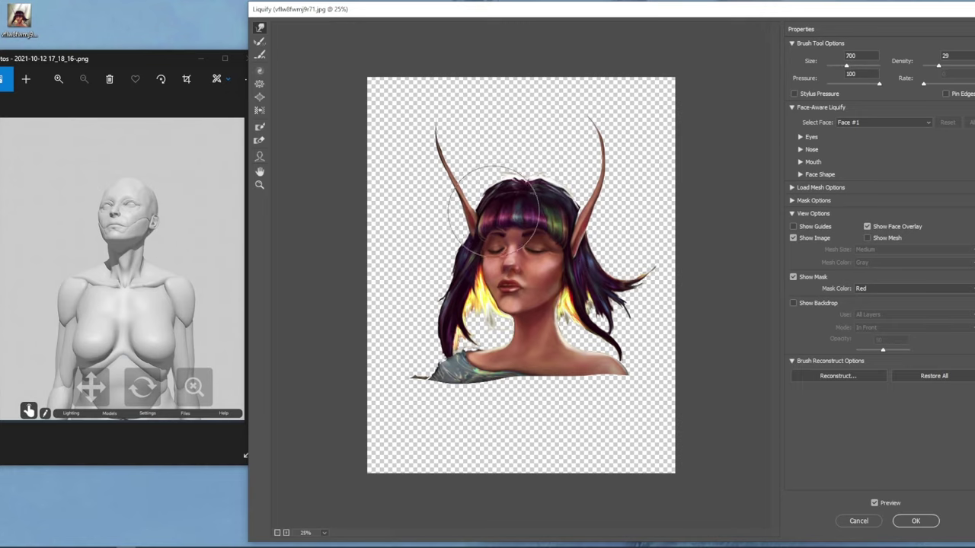
{"action": "key", "text": "bracketleft"}
{"action": "key", "text": "bracketleft"}
{"action": "key", "text": "bracketleft"}
{"action": "key", "text": "bracketleft"}
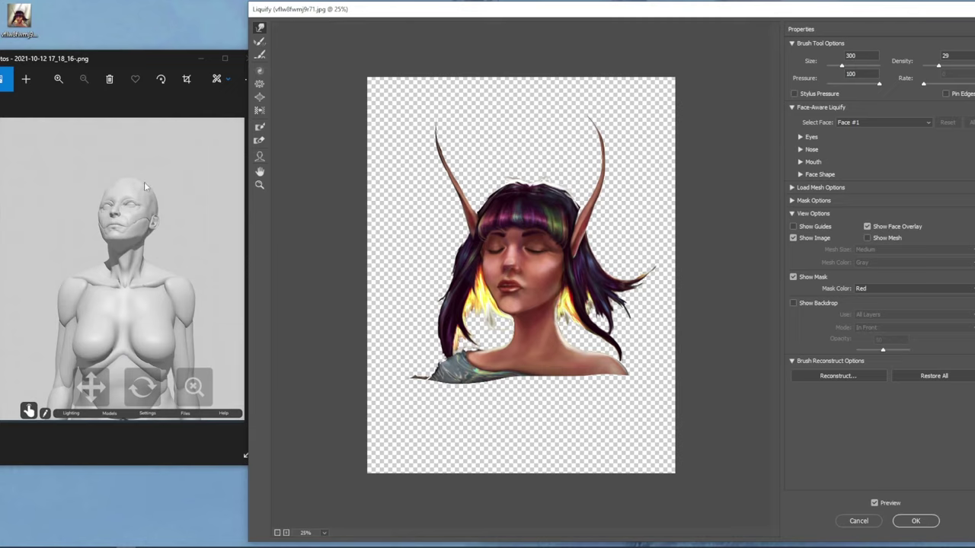
{"action": "key", "text": "bracketright"}
{"action": "key", "text": "bracketright"}
{"action": "left_click_drag", "start_coordinate": [521, 180], "coordinate": [533, 176]}
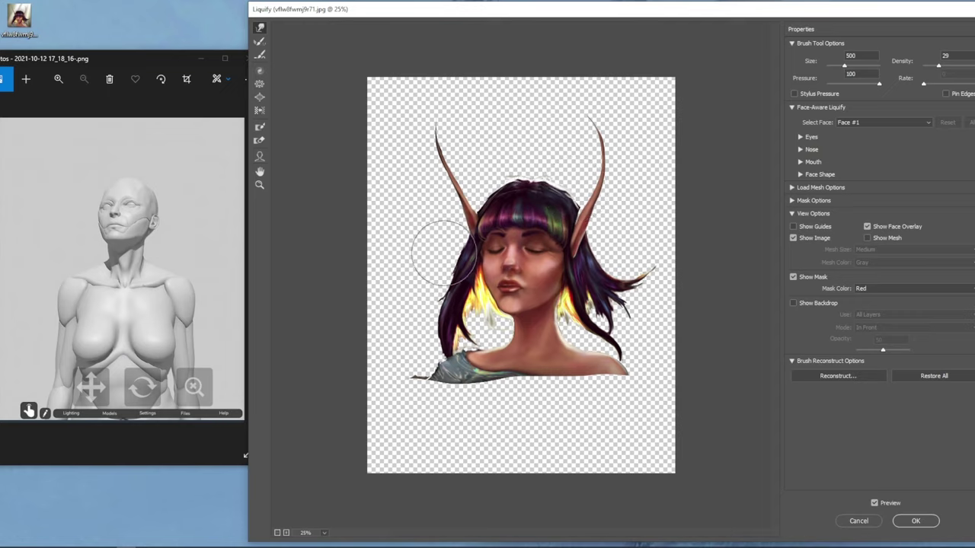
- Adjust the outline of the side hair on both sides of the face with a 300 to 600 px warp brush
{"action": "key", "text": "bracketright"}
{"action": "left_click_drag", "start_coordinate": [440, 290], "coordinate": [436, 285]}
{"action": "key", "text": "bracketleft"}
{"action": "key", "text": "bracketleft"}
{"action": "key", "text": "bracketleft"}
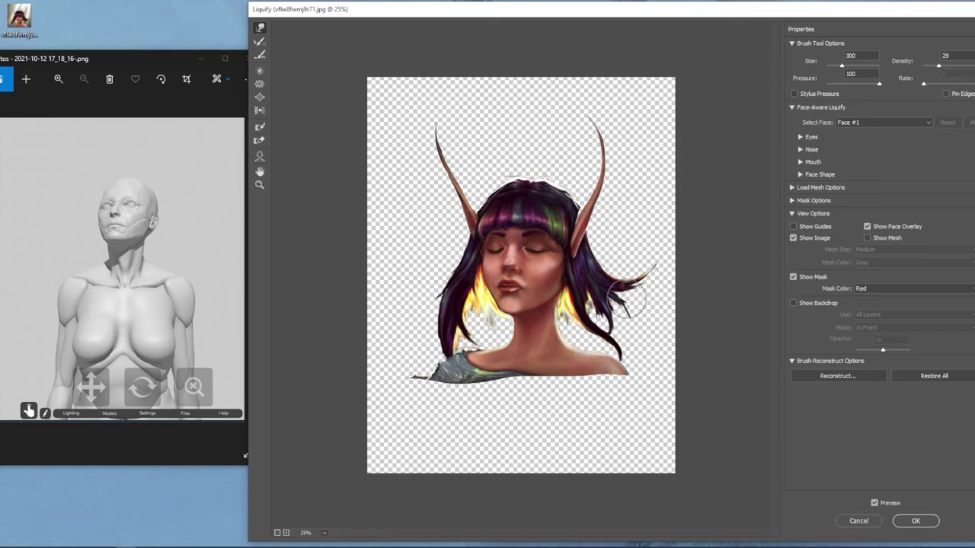
{"action": "key", "text": "bracketright"}
{"action": "key", "text": "bracketright"}
{"action": "key", "text": "bracketright"}
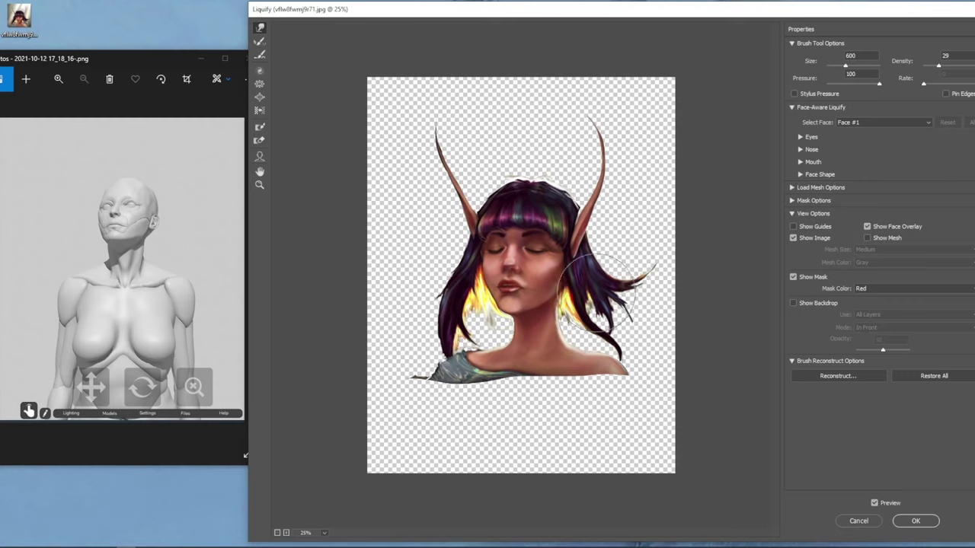
- Toggle the Liquify preview repeatedly to check the reshaped face and hair against the original
{"action": "key", "text": "p"}
{"action": "key", "text": "p"}
{"action": "key", "text": "p"}
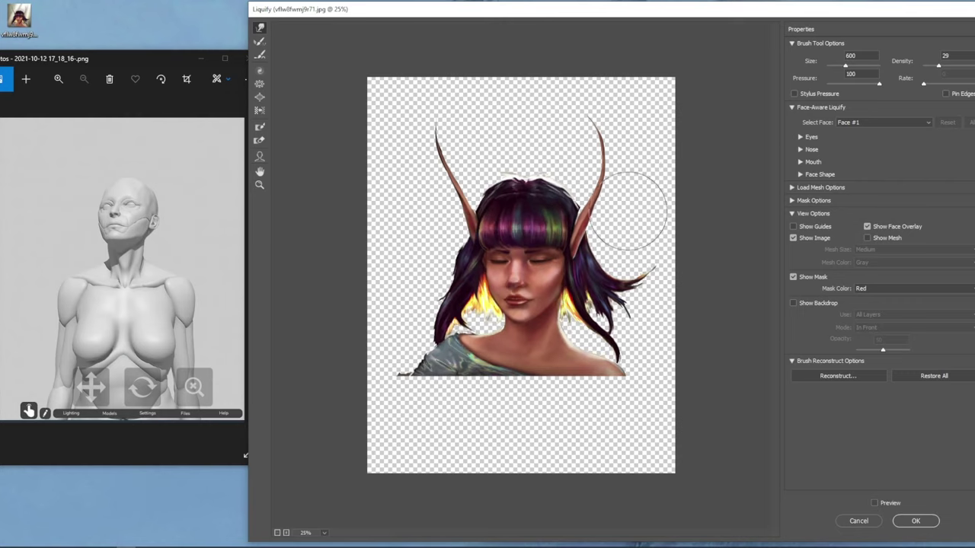
{"action": "key", "text": "p"}
{"action": "key", "text": "p"}
{"action": "key", "text": "p"}
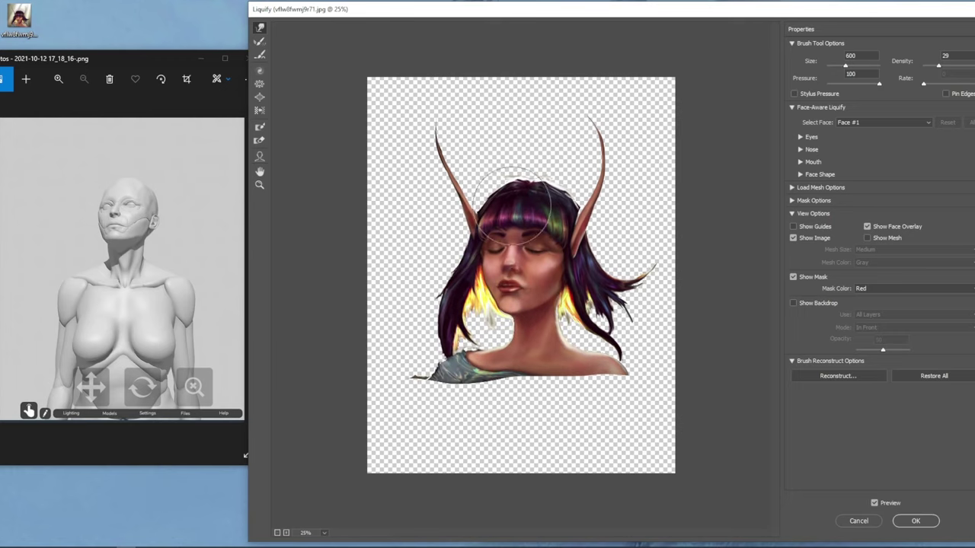
{"action": "key", "text": "p"}
{"action": "key", "text": "p"}
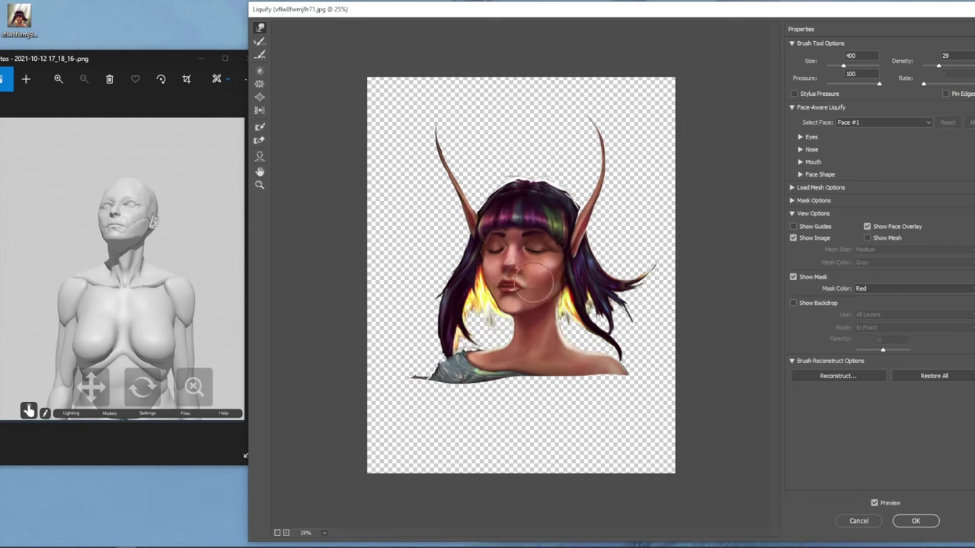
- Touch up the cheek with a smaller warp brush and apply the Liquify changes
{"action": "key", "text": "bracketleft"}
{"action": "key", "text": "bracketleft"}
{"action": "key", "text": "bracketleft"}
{"action": "key", "text": "bracketleft"}
{"action": "left_click", "coordinate": [900, 520]}
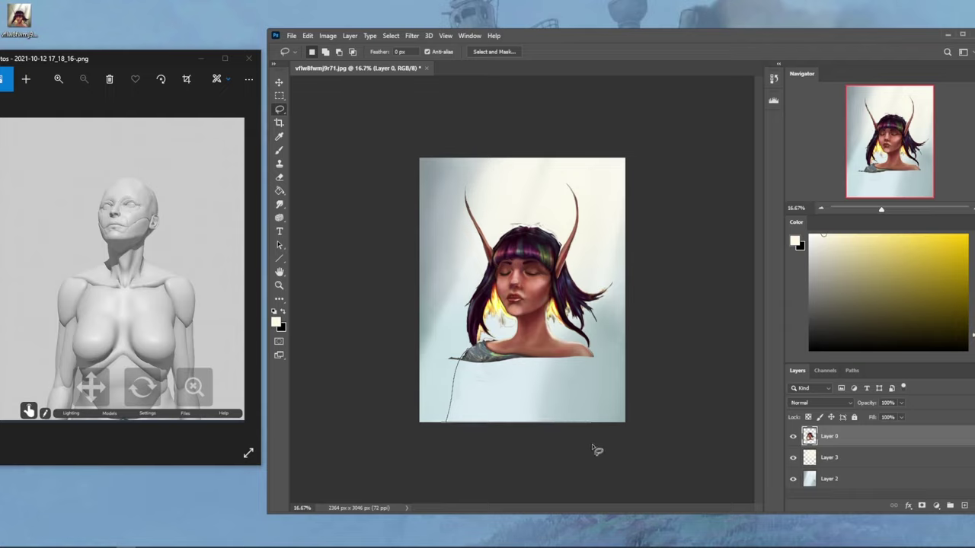
- Outline the missing torso and arms with the Lasso, leaving out the gaps between arms and body
{"action": "left_click_drag", "start_coordinate": [581, 352], "coordinate": [487, 352]}
{"action": "mouse_move", "coordinate": [574, 392]}
{"action": "left_mouse_down"}
{"action": "mouse_move", "coordinate": [576, 439]}
{"action": "mouse_move", "coordinate": [571, 431]}
{"action": "left_mouse_up"}
{"action": "mouse_move", "coordinate": [484, 394]}
{"action": "left_mouse_down"}
{"action": "mouse_move", "coordinate": [475, 439]}
{"action": "mouse_move", "coordinate": [485, 401]}
{"action": "left_mouse_up"}
- Create a new layer above the portrait and choose a brush preset and painting colour
{"action": "left_click", "coordinate": [963, 506]}
{"action": "key", "text": "b"}
{"action": "right_click", "coordinate": [542, 291]}
{"action": "left_click", "coordinate": [598, 402]}
{"action": "left_click", "coordinate": [675, 126]}
{"action": "left_click", "coordinate": [477, 384], "text": "alt"}
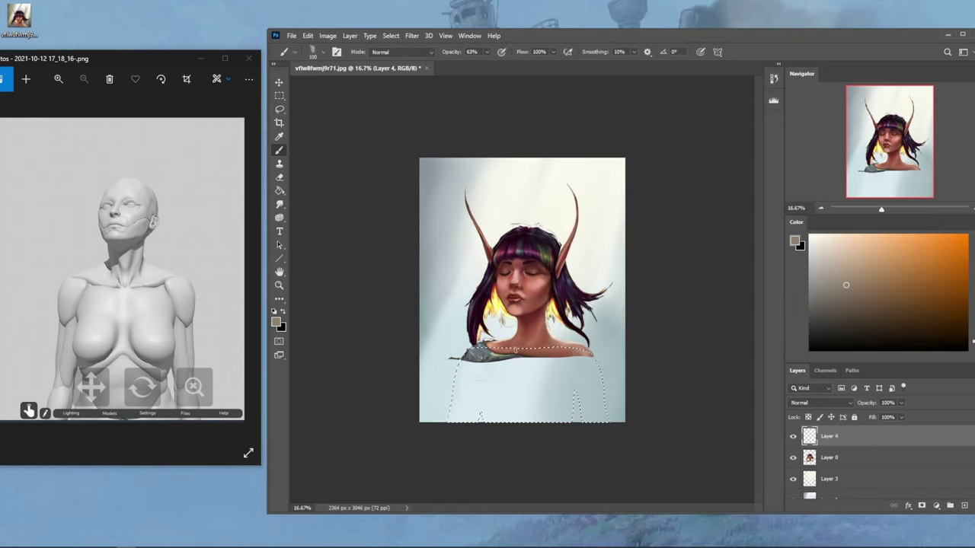
- Add a new layer directly below the portrait layer and fill the torso selection with dark blue-grey
{"action": "left_click", "coordinate": [830, 478]}
{"action": "left_click", "coordinate": [963, 505]}
{"action": "key", "text": "g"}
{"action": "left_click", "coordinate": [499, 380]}
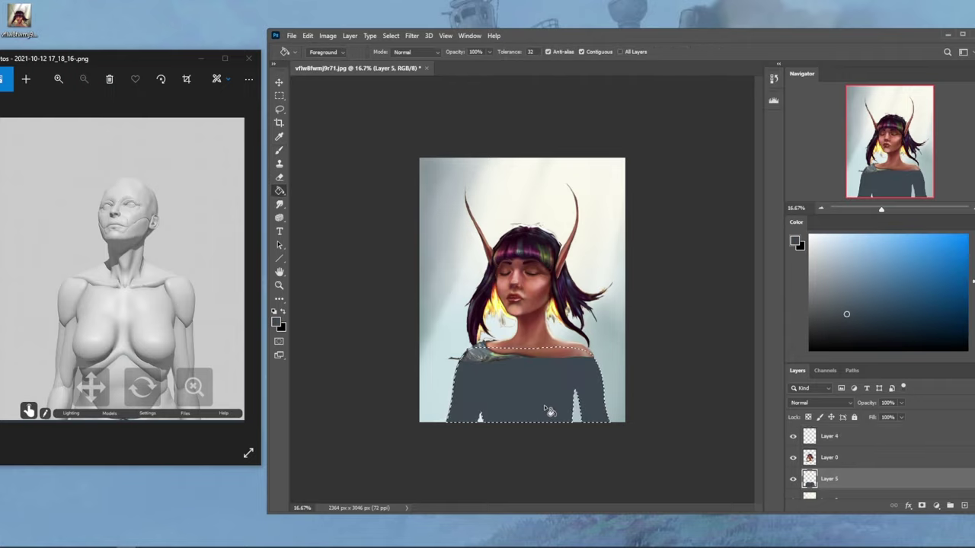
- Deselect the torso outline and merge the portrait layer down into the torso fill layer
{"action": "left_click", "coordinate": [850, 459]}
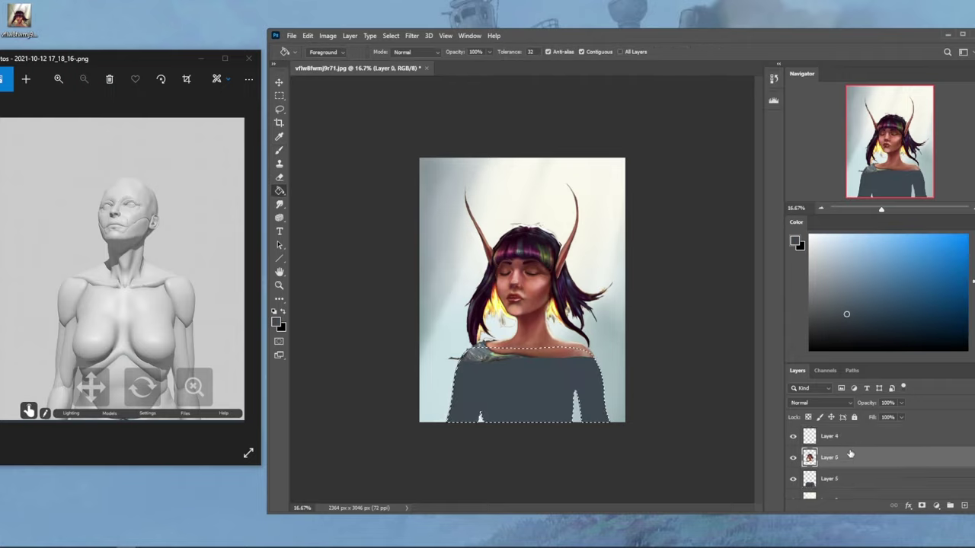
{"action": "left_click", "coordinate": [838, 480]}
{"action": "key", "text": "m"}
{"action": "right_click", "coordinate": [544, 330]}
{"action": "left_click", "coordinate": [579, 338]}
{"action": "right_click", "coordinate": [832, 455]}
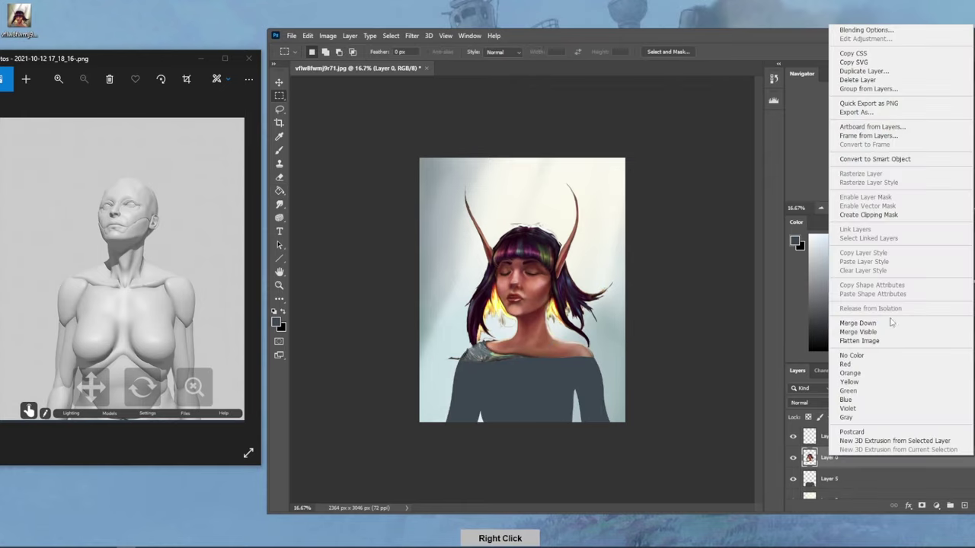
{"action": "left_click", "coordinate": [879, 323]}
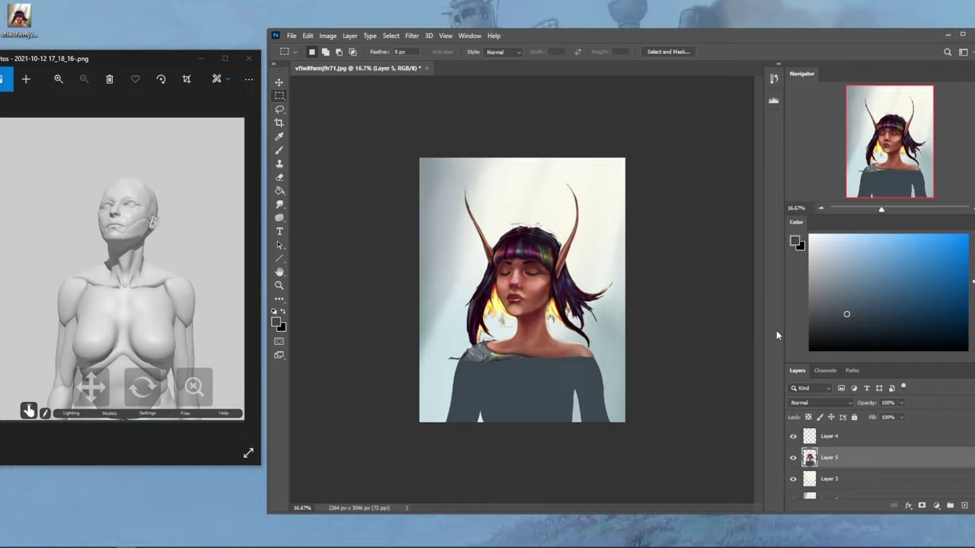
- Open the merged figure in Liquify and warp the neckline, enlarging the brush from 200 to 500 px
{"action": "left_click", "coordinate": [412, 36]}
{"action": "left_click", "coordinate": [430, 134]}
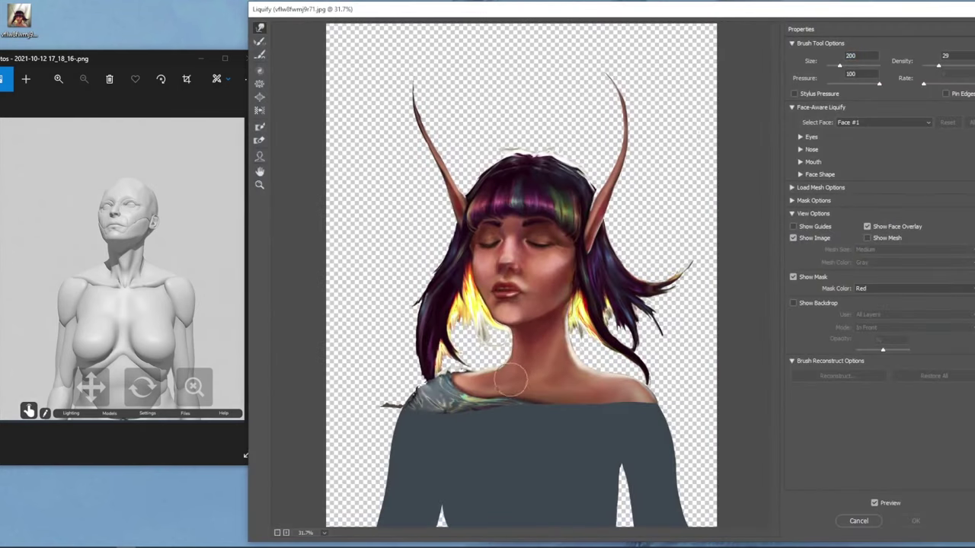
{"action": "left_click_drag", "start_coordinate": [509, 394], "coordinate": [546, 398]}
{"action": "key", "text": "]"}
{"action": "key", "text": "]"}
{"action": "key", "text": "]"}
{"action": "key", "text": "]"}
{"action": "key", "text": "]"}
{"action": "key", "text": "]"}
{"action": "key", "text": "]"}
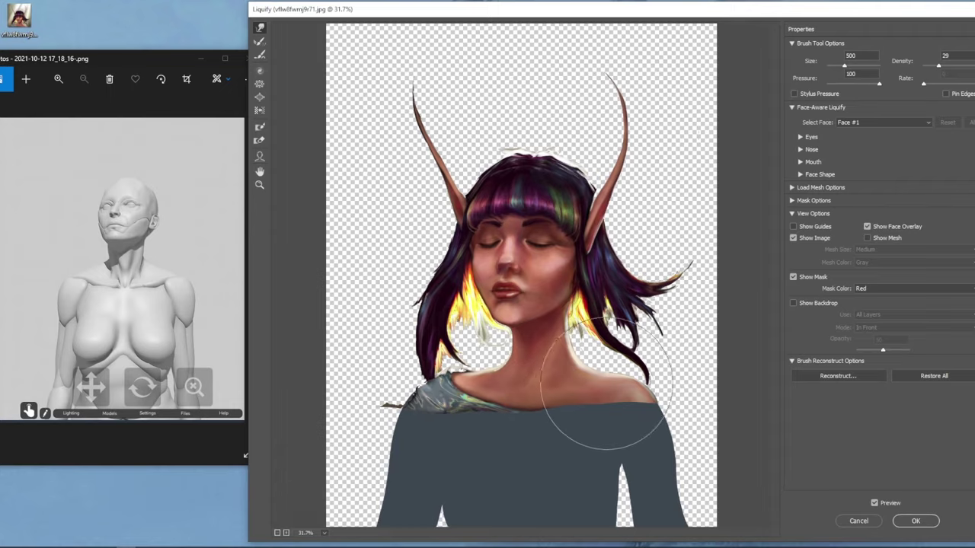
- Warp the outer arm and torso outline with a much larger Liquify brush, between 1300 and 1100 px
{"action": "key", "text": "ctrl+minus"}
{"action": "key", "text": "ctrl+minus"}
{"action": "key", "text": "ctrl+minus"}
{"action": "key", "text": "bracketright"}
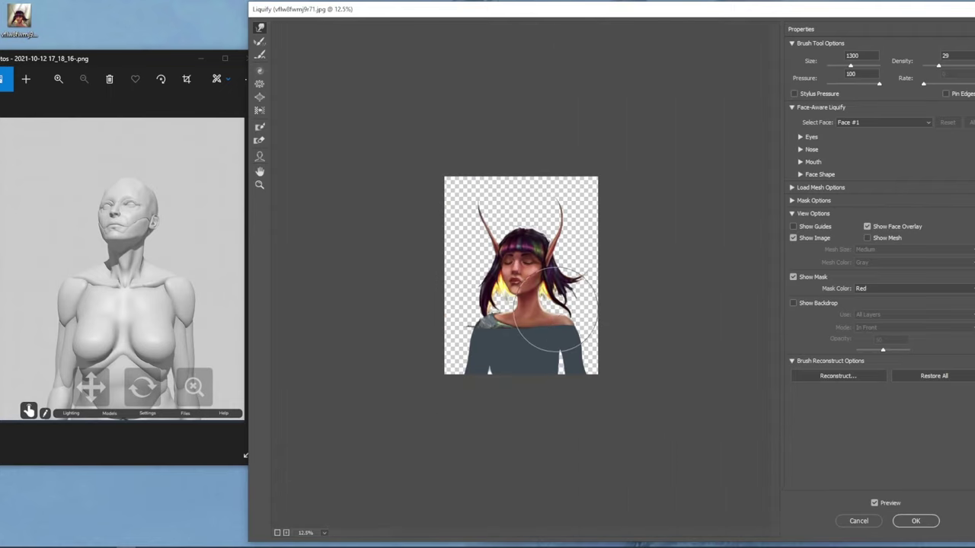
{"action": "key", "text": "bracketleft"}
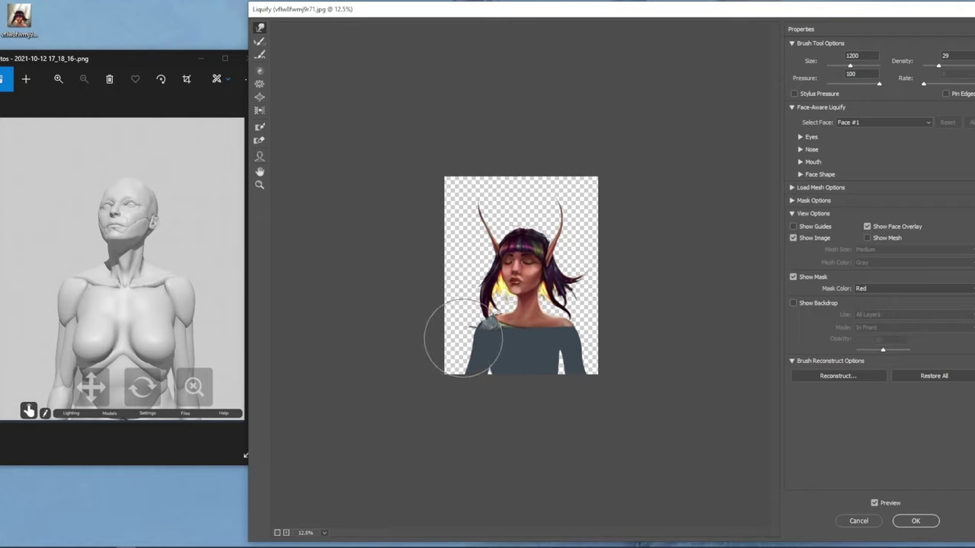
{"action": "key", "text": "bracketleft"}
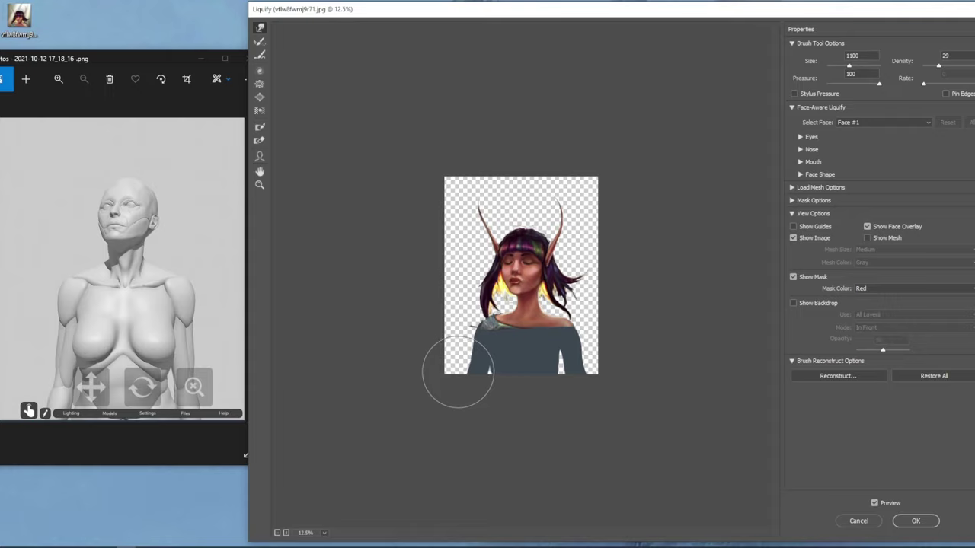
- Try to raise both shoulders with the 1100 px warp brush
{"action": "left_click_drag", "start_coordinate": [494, 323], "coordinate": [494, 312]}
{"action": "left_click_drag", "start_coordinate": [558, 323], "coordinate": [558, 311]}
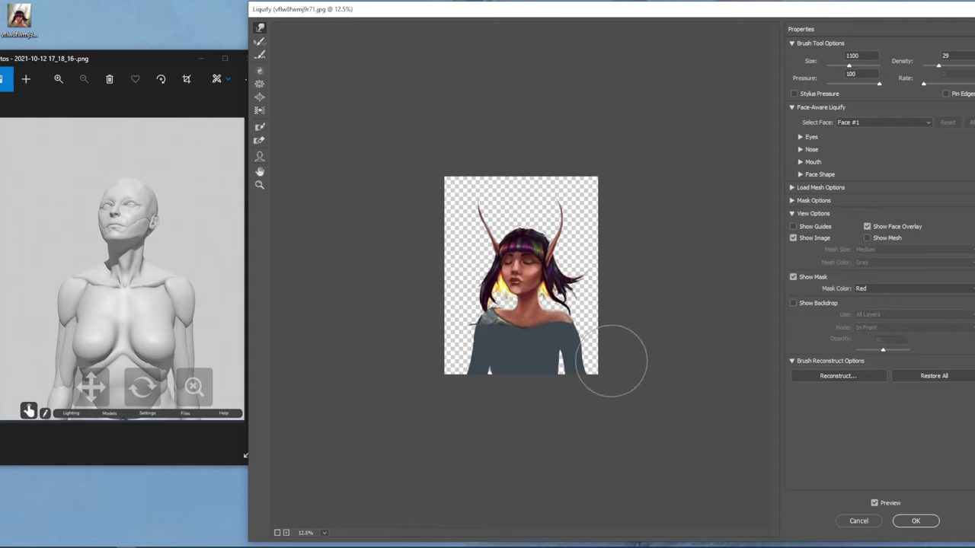
{"action": "key", "text": "alt+space"}
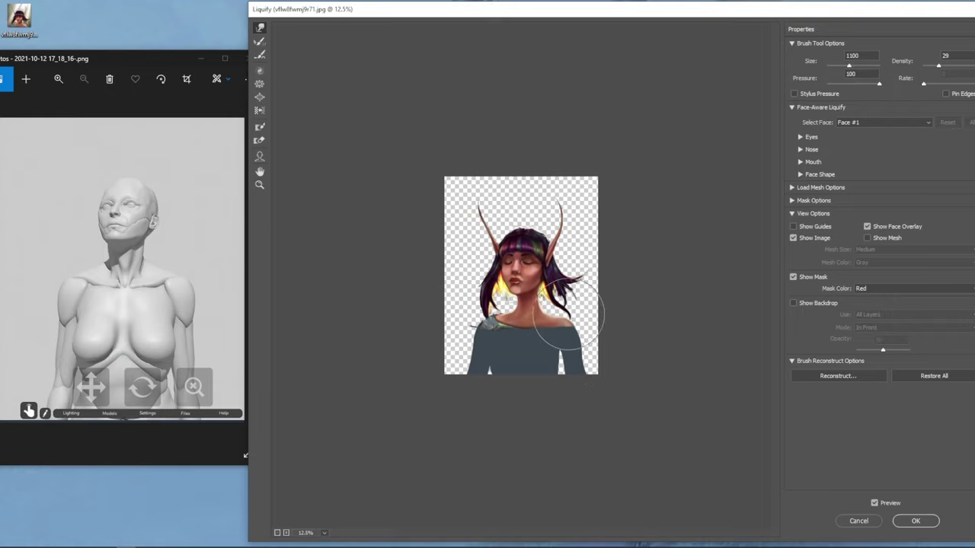
- Refine the shoulder contours with the warp brush, varying its size between 400 and 900 px
{"action": "key", "text": "bracketleft"}
{"action": "key", "text": "bracketleft"}
{"action": "key", "text": "bracketleft"}
{"action": "key", "text": "bracketleft"}
{"action": "key", "text": "bracketleft"}
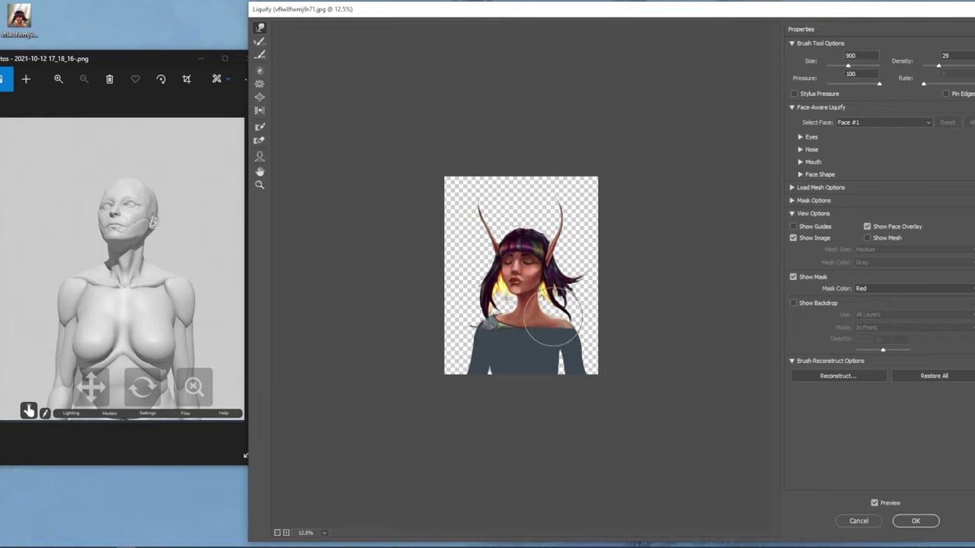
{"action": "key", "text": "bracketleft"}
{"action": "key", "text": "bracketleft"}
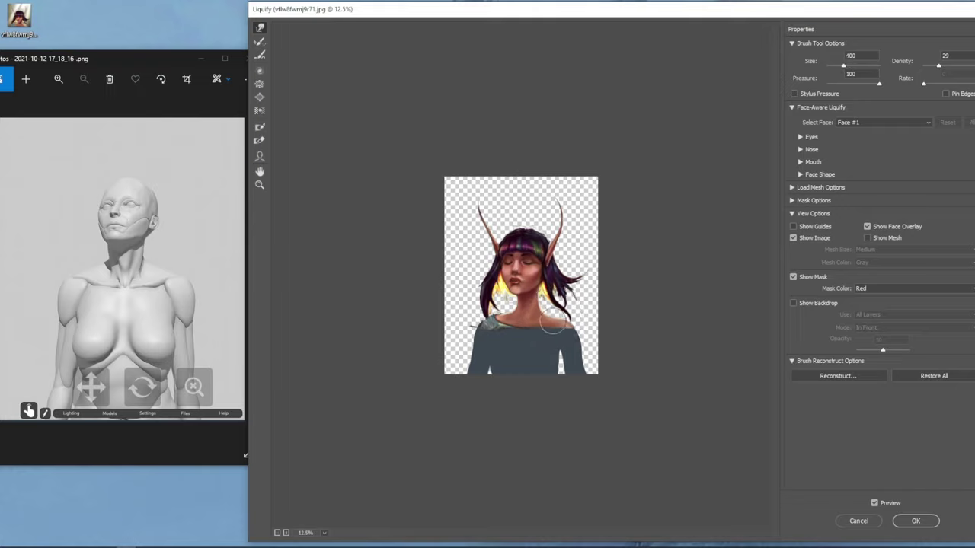
{"action": "key", "text": "bracketright"}
{"action": "key", "text": "bracketright"}
{"action": "key", "text": "bracketright"}
{"action": "key", "text": "bracketright"}
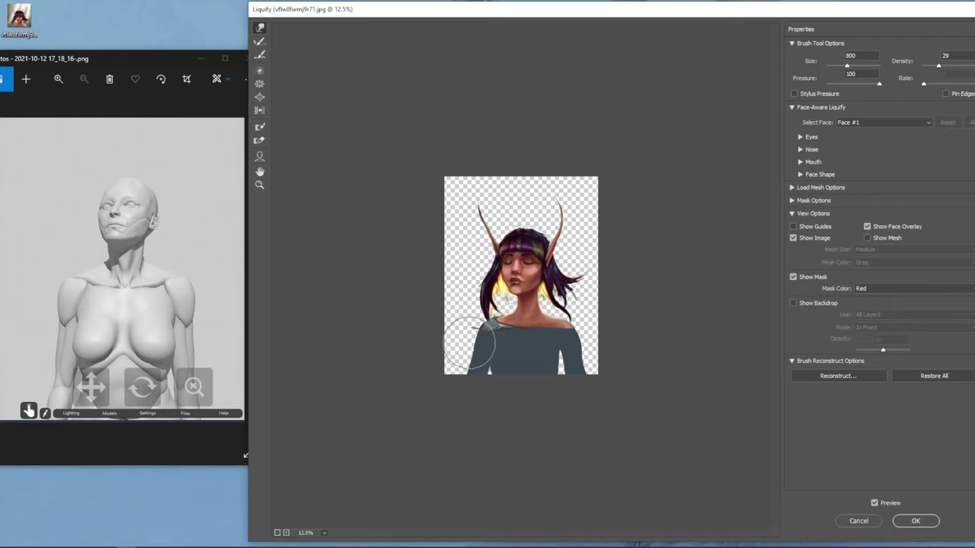
- Warp the arm closer to the torso to narrow the gap, reducing the brush from 800 to 600 px, and apply Liquify
{"action": "left_click_drag", "start_coordinate": [591, 344], "coordinate": [561, 356]}
{"action": "key", "text": "bracketleft"}
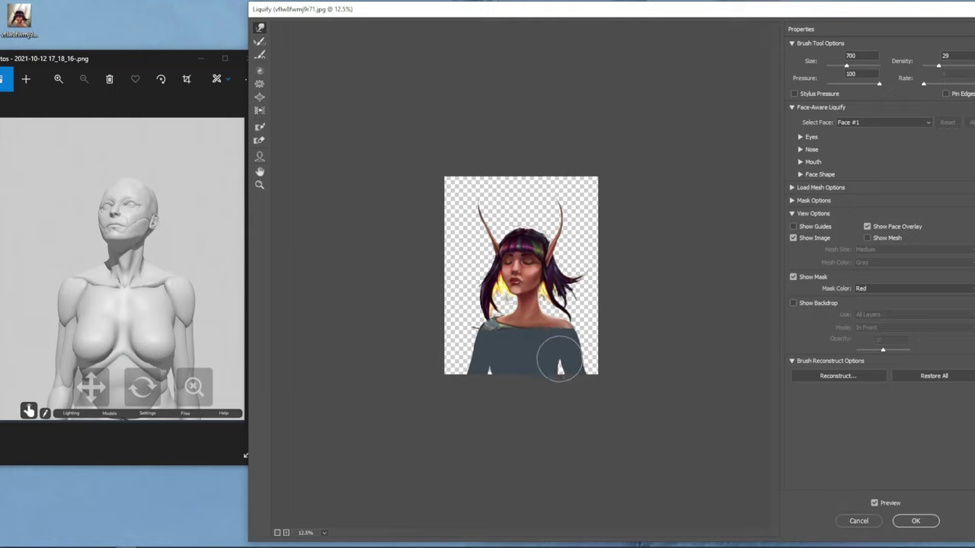
{"action": "key", "text": "bracketleft"}
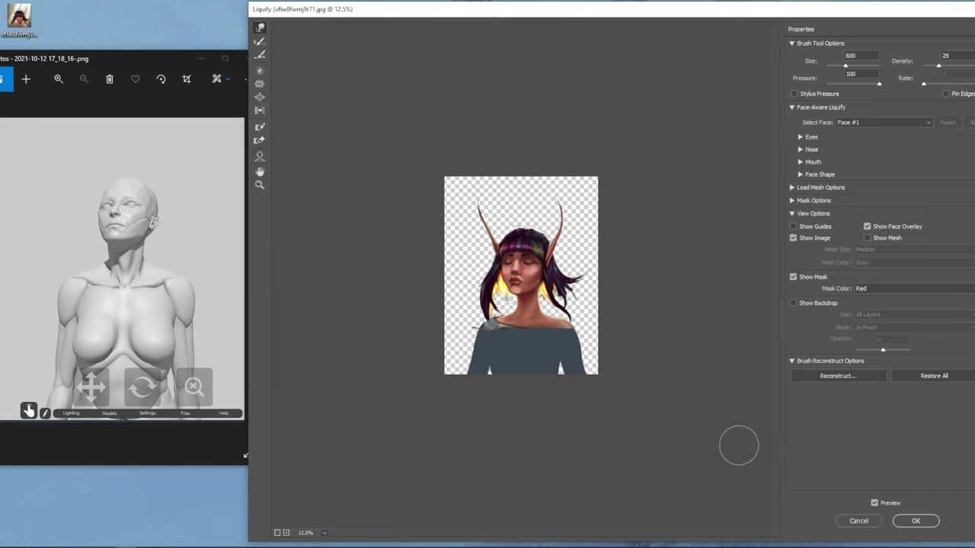
{"action": "left_click", "coordinate": [914, 520]}
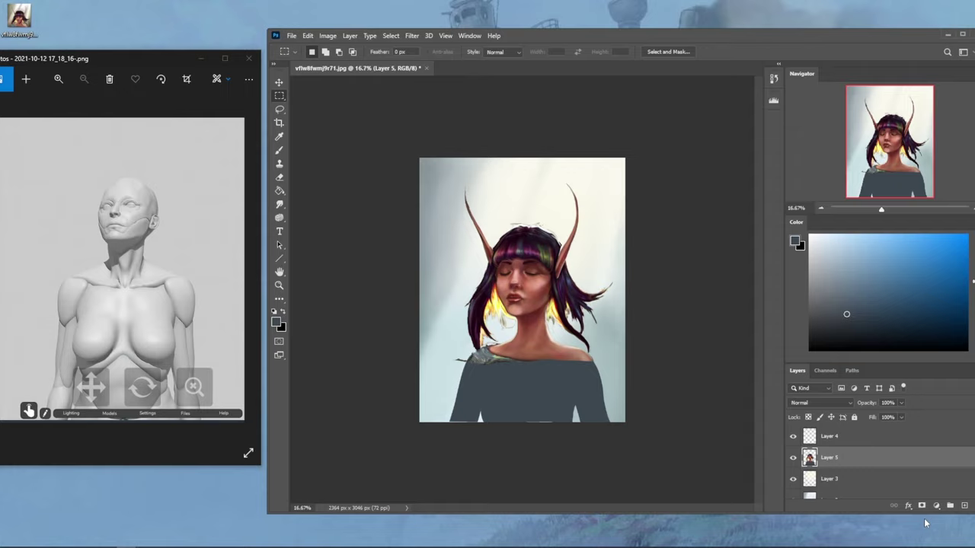
- Trim the lower end of the left hair lock with a lasso selection, sample the light blue background colour, and deselect
{"action": "key", "text": "l"}
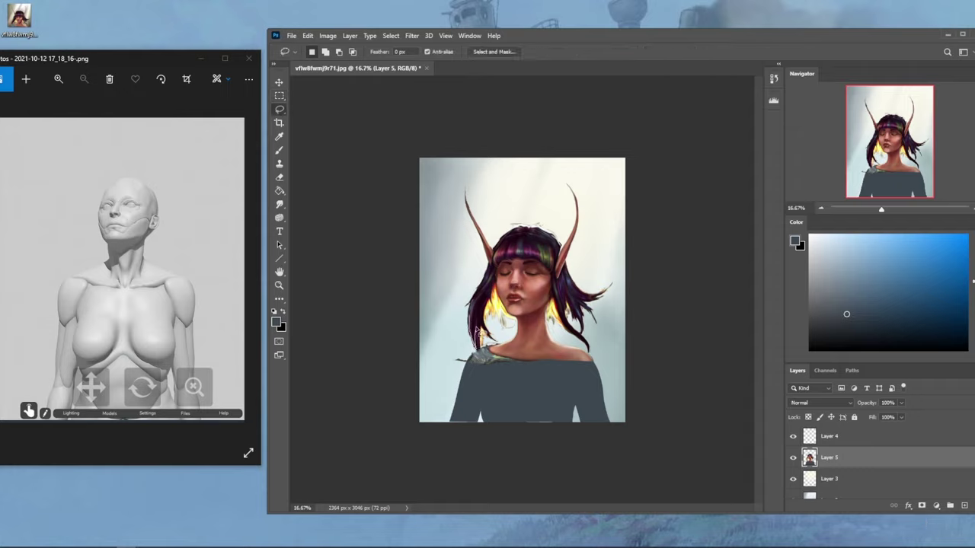
{"action": "mouse_move", "coordinate": [466, 357]}
{"action": "left_mouse_down"}
{"action": "mouse_move", "coordinate": [465, 314]}
{"action": "mouse_move", "coordinate": [482, 342]}
{"action": "mouse_move", "coordinate": [468, 373]}
{"action": "mouse_move", "coordinate": [488, 358]}
{"action": "left_mouse_up"}
{"action": "key", "text": "b"}
{"action": "left_click", "coordinate": [468, 369], "text": "alt"}
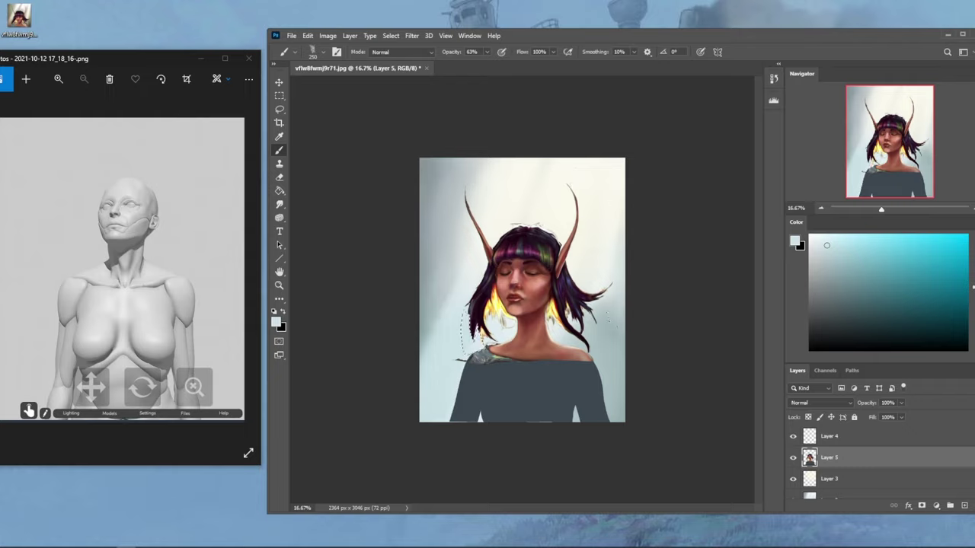
{"action": "right_click", "coordinate": [536, 294]}
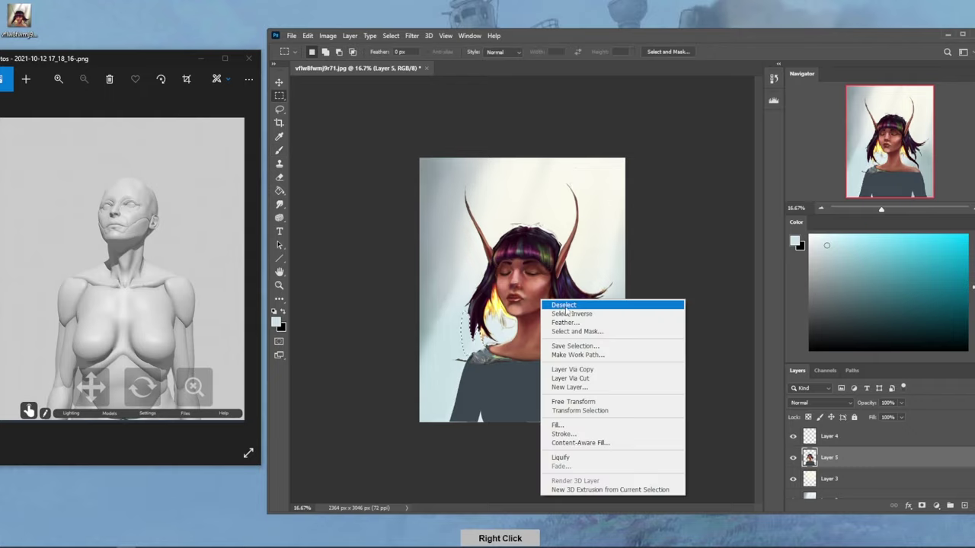
{"action": "left_click", "coordinate": [555, 303]}
- Erase the stray strokes around the left shoulder and the hair ends, undoing unwanted eraser strokes
{"action": "key", "text": "e"}
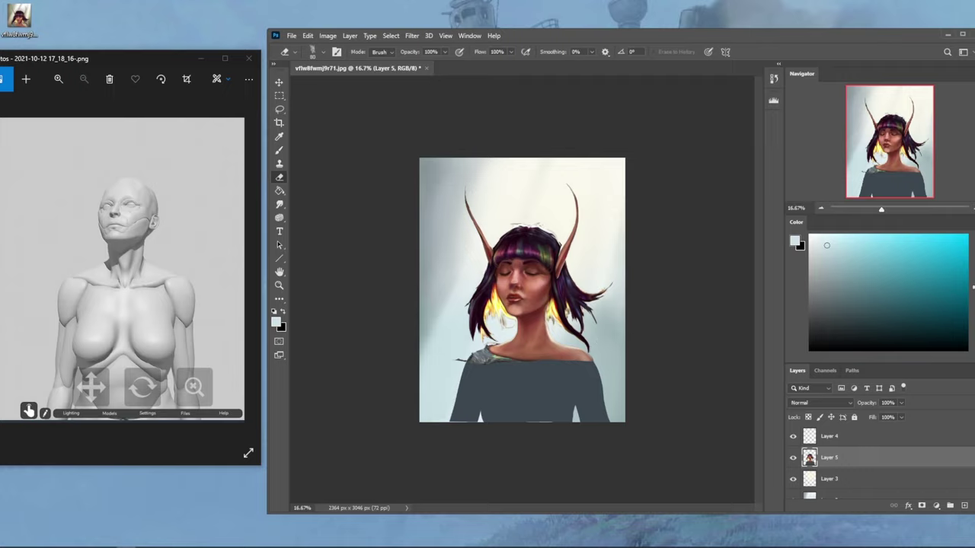
{"action": "key", "text": "ctrl+z"}
{"action": "key", "text": "ctrl+z"}
- Reopen the figure in Liquify and warp the tops of both shoulders with a 300 to 400 px brush
{"action": "left_click", "coordinate": [411, 36]}
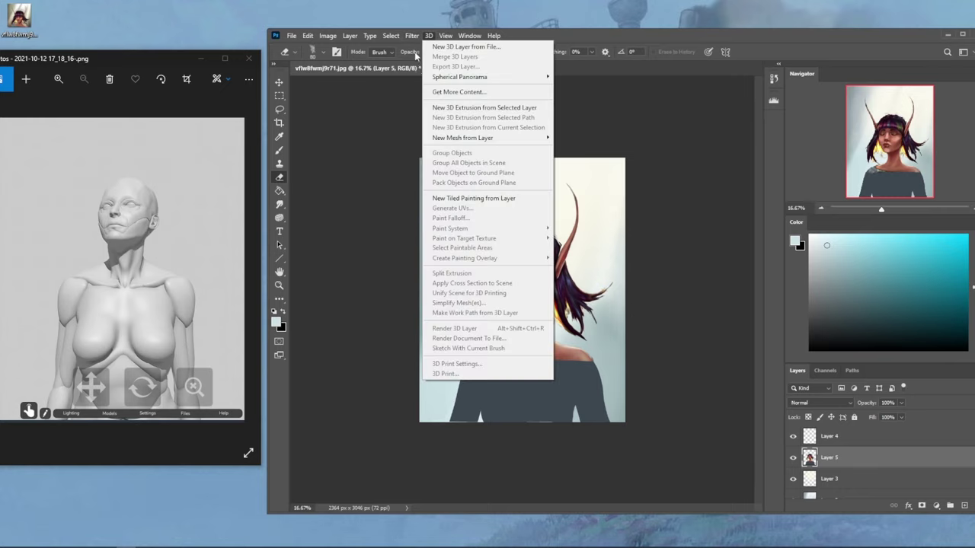
{"action": "left_click", "coordinate": [432, 136]}
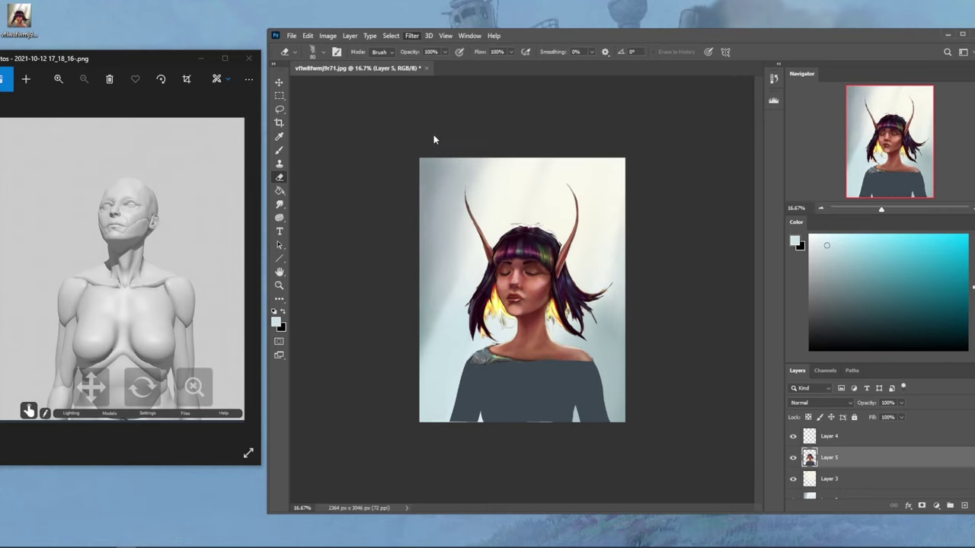
{"action": "key", "text": "bracketleft"}
{"action": "key", "text": "bracketleft"}
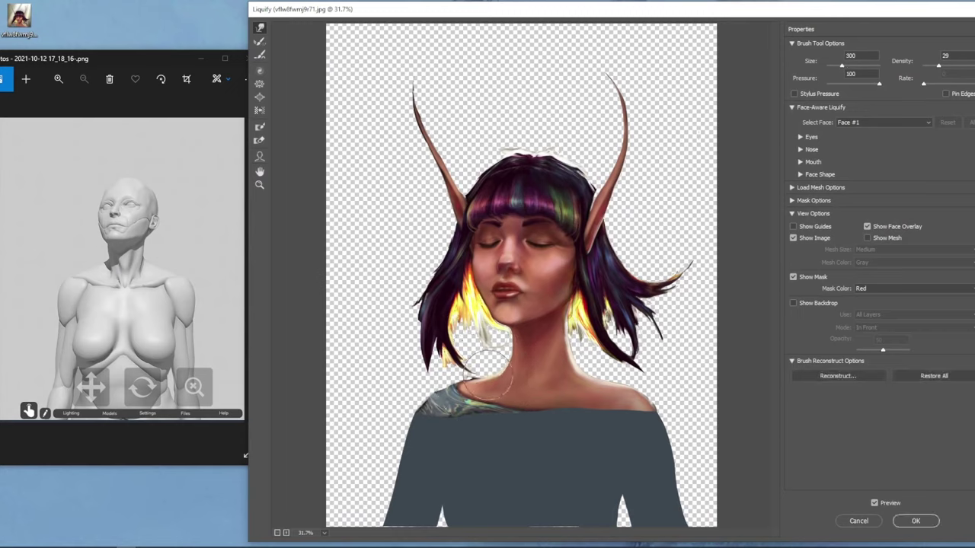
{"action": "key", "text": "bracketright"}
{"action": "left_click_drag", "start_coordinate": [446, 389], "coordinate": [442, 383]}
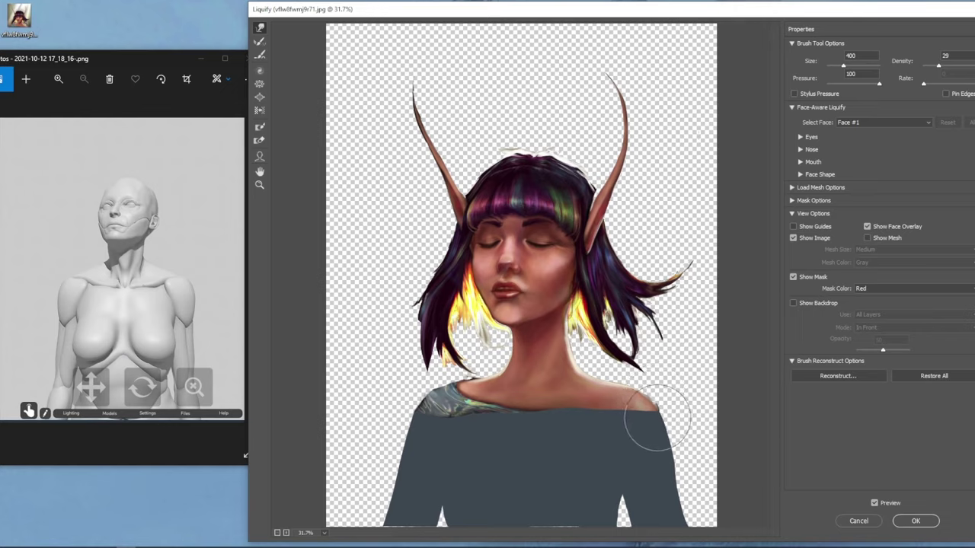
{"action": "key", "text": "bracketleft"}
{"action": "key", "text": "bracketleft"}
{"action": "key", "text": "bracketleft"}
{"action": "key", "text": "bracketleft"}
{"action": "key", "text": "bracketleft"}
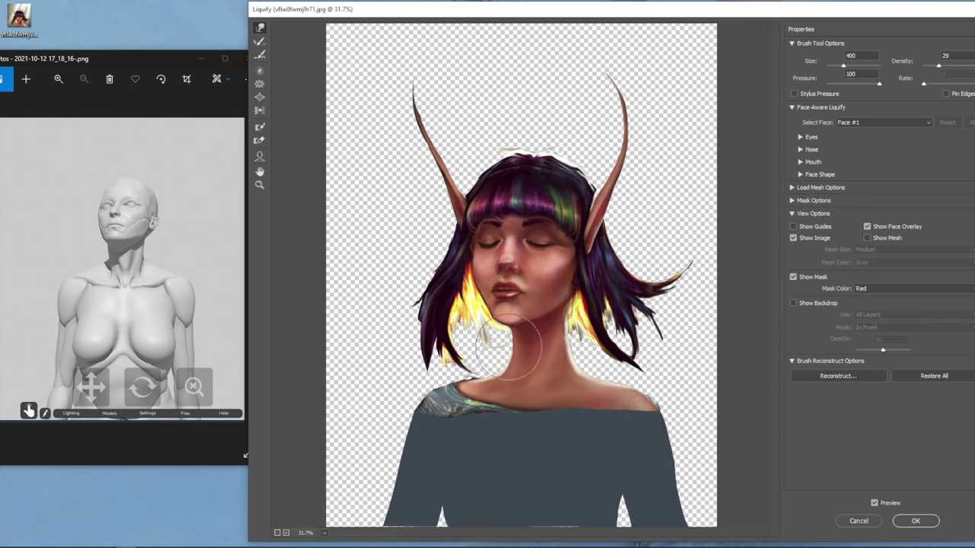
- Refine the neck and shoulder contours in Liquify with varying brush sizes, including 250 px
{"action": "key", "text": "bracketleft"}
{"action": "key", "text": "bracketleft"}
{"action": "key", "text": "bracketleft"}
{"action": "key", "text": "bracketright"}
{"action": "key", "text": "bracketright"}
{"action": "key", "text": "bracketright"}
{"action": "key", "text": "bracketright"}
{"action": "key", "text": "bracketright"}
{"action": "key", "text": "bracketright"}
{"action": "key", "text": "bracketright"}
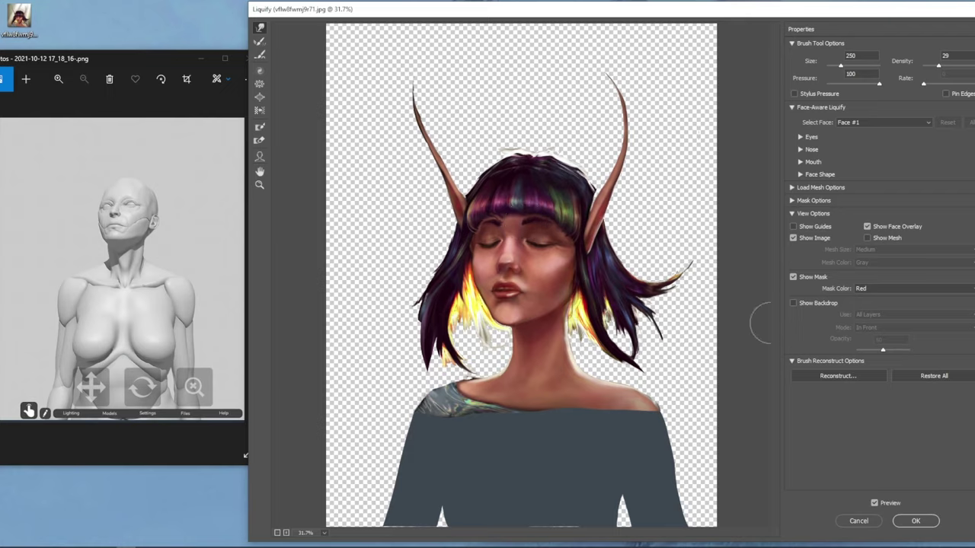
- Adjust the head and hair shape with large warp brushes, including 1000 and 500 px, and apply Liquify
{"action": "key", "text": "ctrl+minus"}
{"action": "key", "text": "bracketright"}
{"action": "key", "text": "bracketright"}
{"action": "key", "text": "bracketright"}
{"action": "key", "text": "bracketright"}
{"action": "key", "text": "bracketright"}
{"action": "key", "text": "bracketright"}
{"action": "key", "text": "bracketright"}
{"action": "key", "text": "bracketright"}
{"action": "key", "text": "bracketright"}
{"action": "key", "text": "bracketright"}
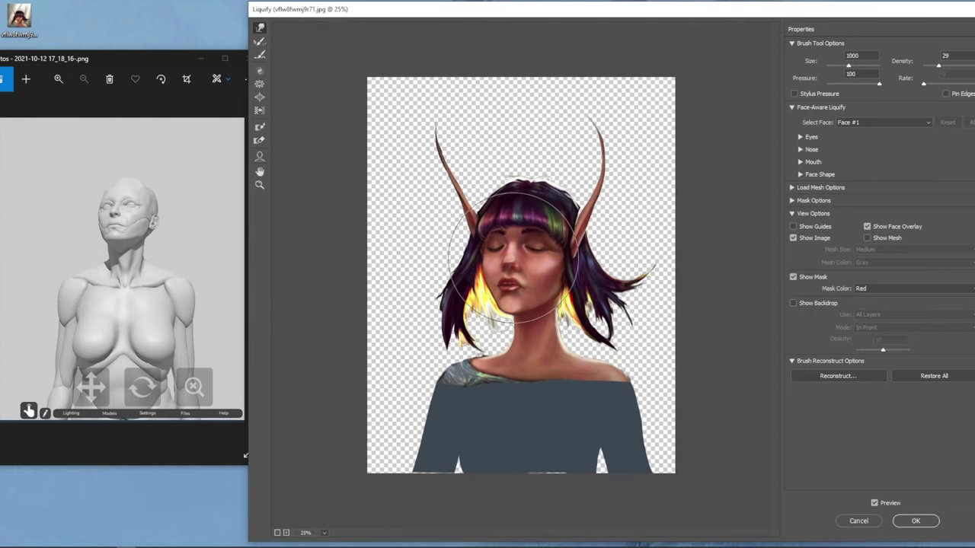
{"action": "key", "text": "bracketright"}
{"action": "key", "text": "bracketleft"}
{"action": "key", "text": "bracketleft"}
{"action": "key", "text": "bracketleft"}
{"action": "key", "text": "bracketleft"}
{"action": "key", "text": "bracketleft"}
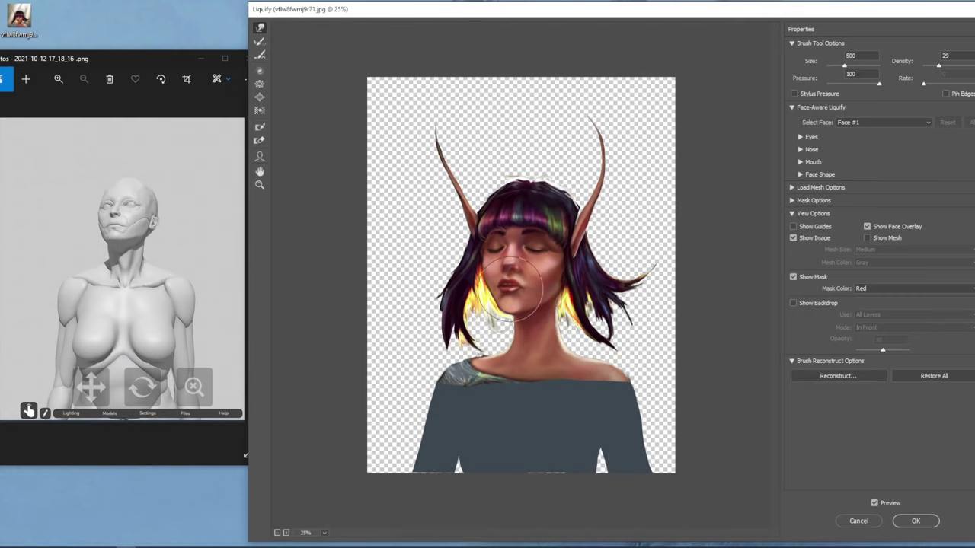
{"action": "left_click", "coordinate": [915, 521]}
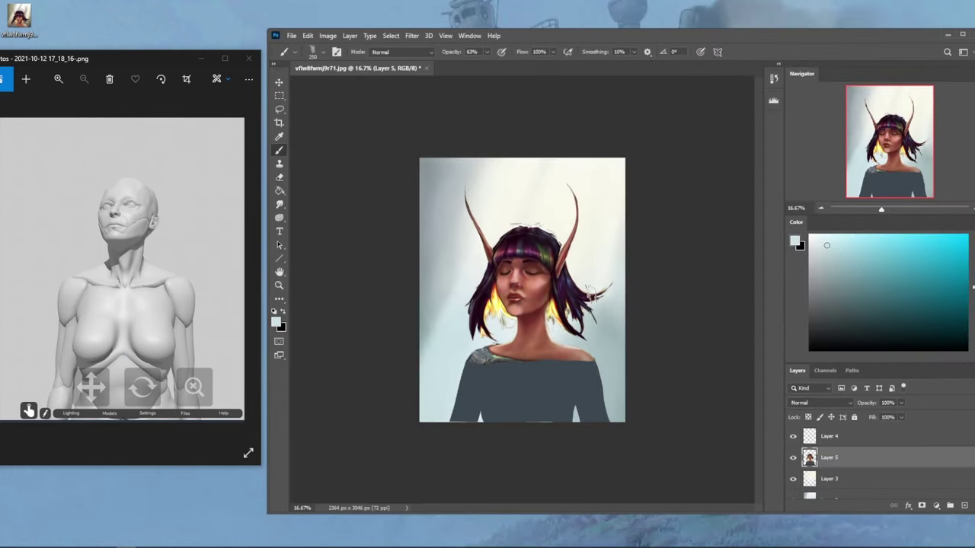
- Choose a 30 px brush from Istebrak's sketching brushes and sample a light skin tone from the face
{"action": "key", "text": "ctrl+plus"}
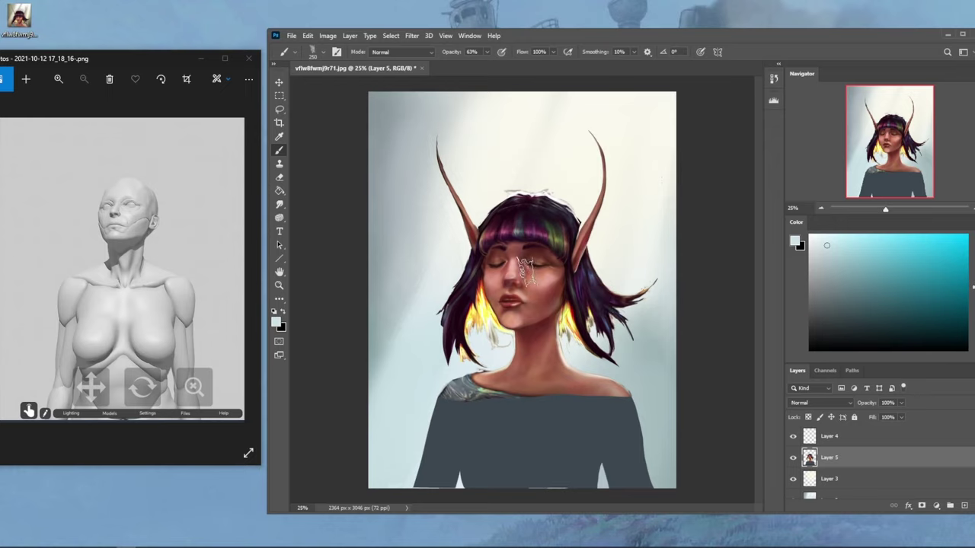
{"action": "right_click", "coordinate": [527, 271]}
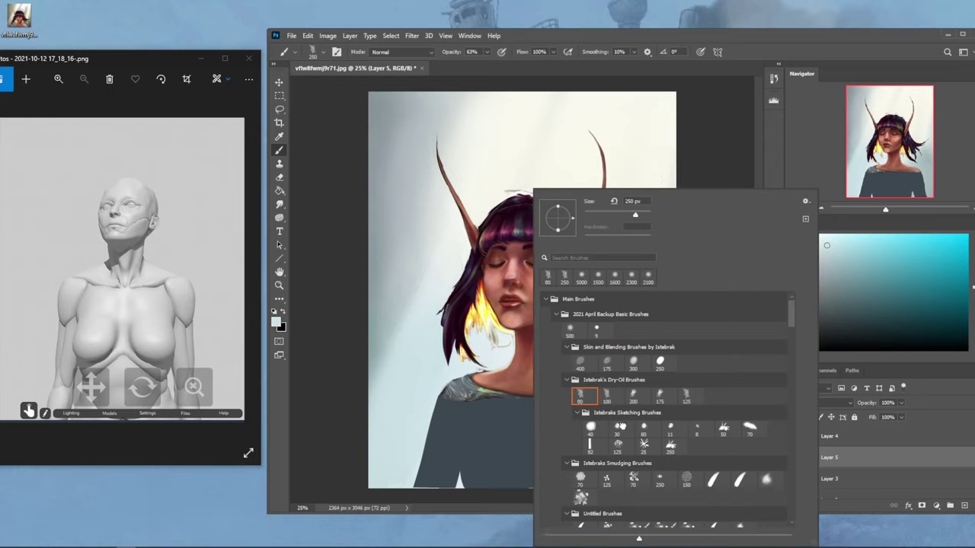
{"action": "double_click", "coordinate": [619, 427]}
{"action": "key", "text": "alt"}
{"action": "left_click", "coordinate": [523, 290], "text": "alt"}
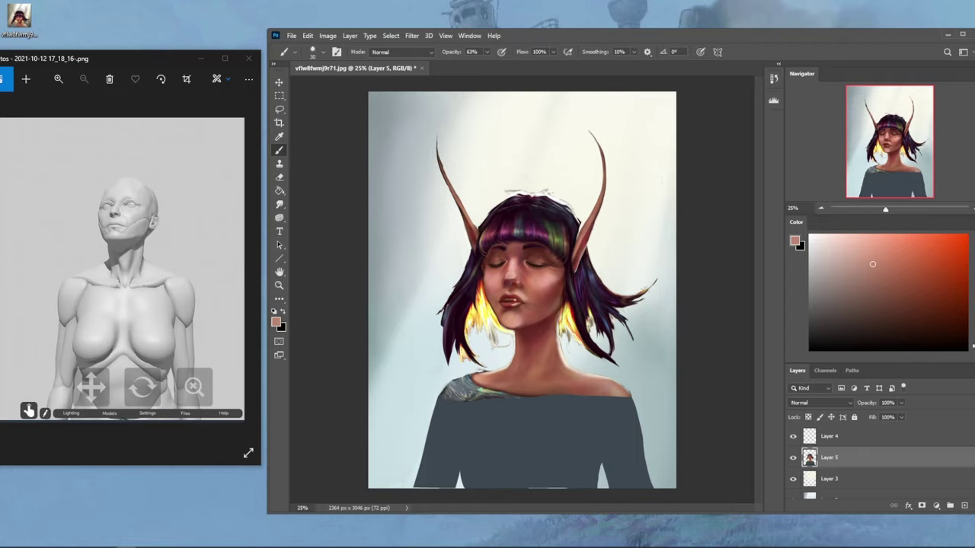
- Set the brush opacity to 89% and repaint the lips with sampled dark red and reddish-brown tones
{"action": "left_click", "coordinate": [512, 324], "text": "alt"}
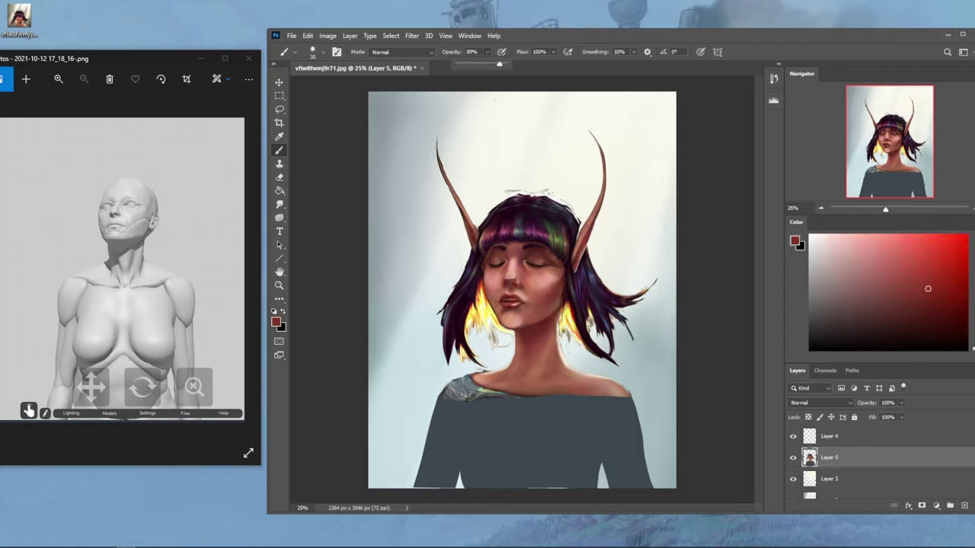
{"action": "left_click", "coordinate": [519, 295], "text": "alt"}
{"action": "left_click", "coordinate": [510, 300], "text": "alt"}
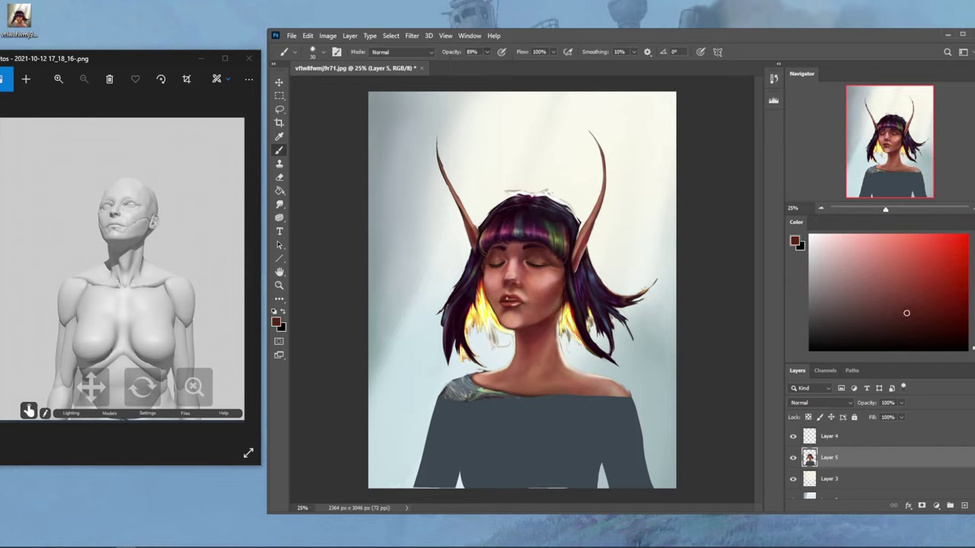
{"action": "left_click", "coordinate": [520, 294], "text": "alt"}
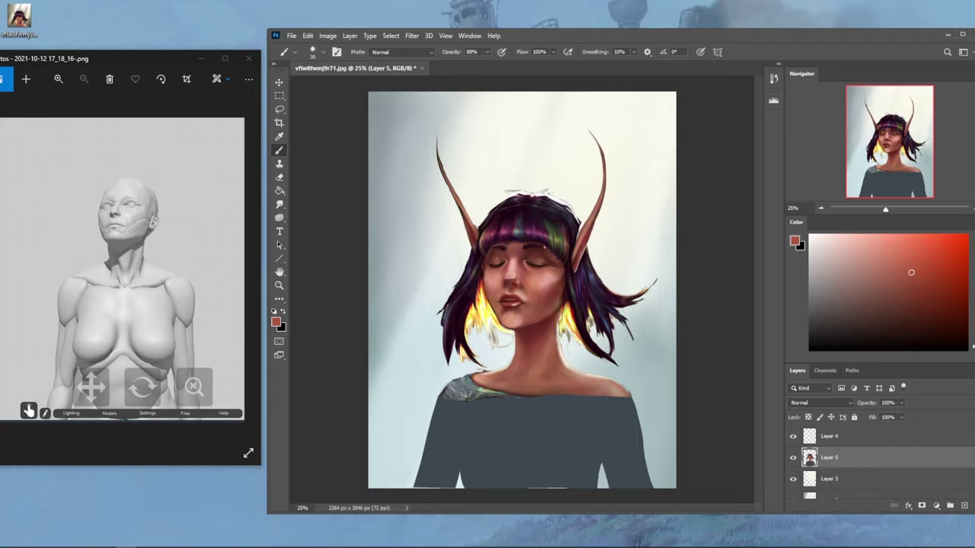
- Darken the eyelid and eyebrow area with sampled shadow tones, using a 60 px brush
{"action": "left_click", "coordinate": [510, 242], "text": "alt"}
{"action": "left_click", "coordinate": [512, 250], "text": "alt"}
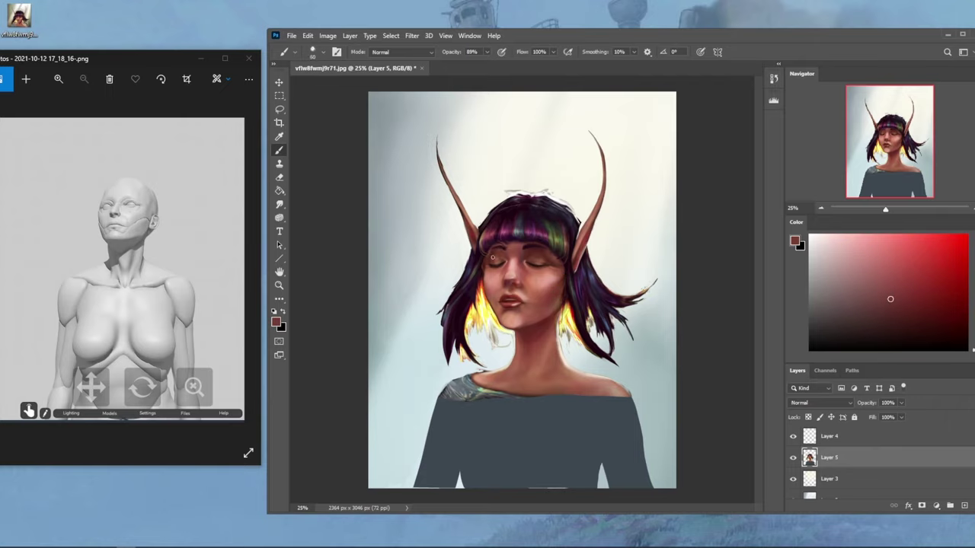
{"action": "left_click_drag", "start_coordinate": [538, 242], "coordinate": [502, 246], "text": "alt"}
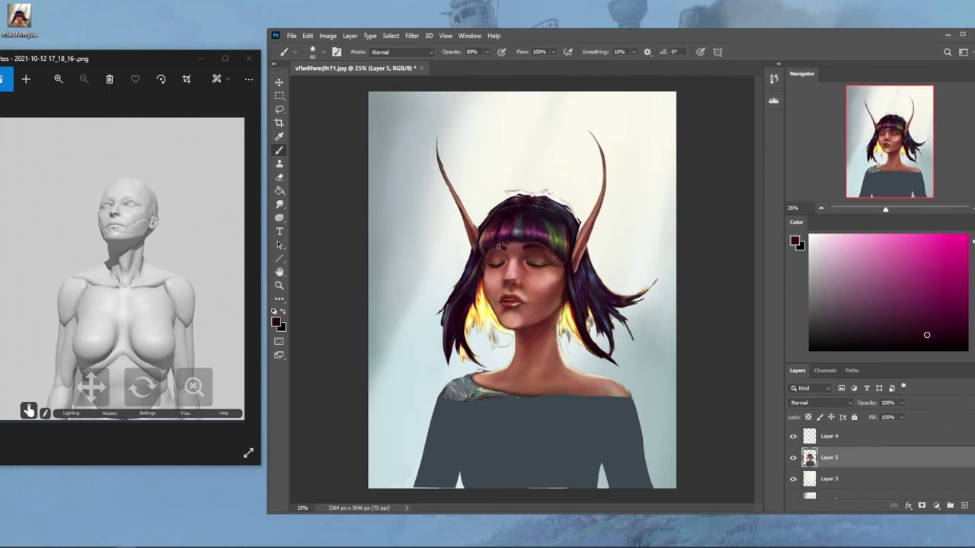
- Refine the lips and the skin around the mouth with sampled pink and deep red tones, reducing the brush to 45 px
{"action": "left_click", "coordinate": [516, 297], "text": "alt"}
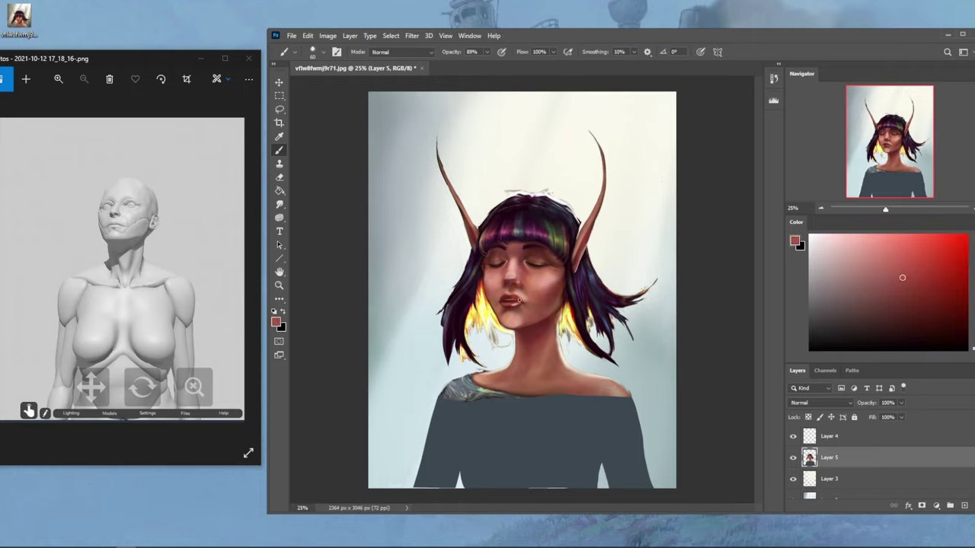
{"action": "left_click", "coordinate": [534, 309], "text": "alt"}
{"action": "left_click", "coordinate": [511, 314], "text": "alt"}
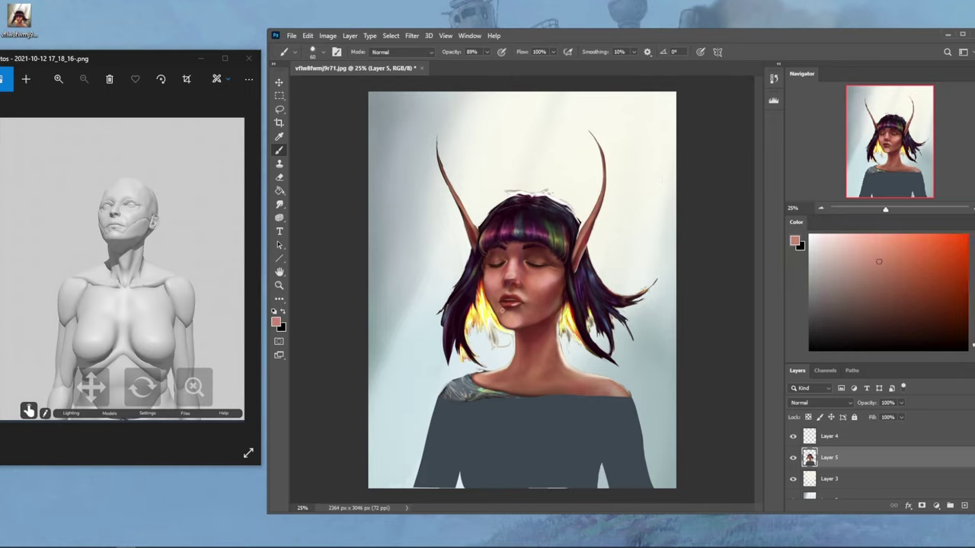
{"action": "left_click", "coordinate": [518, 298], "text": "alt"}
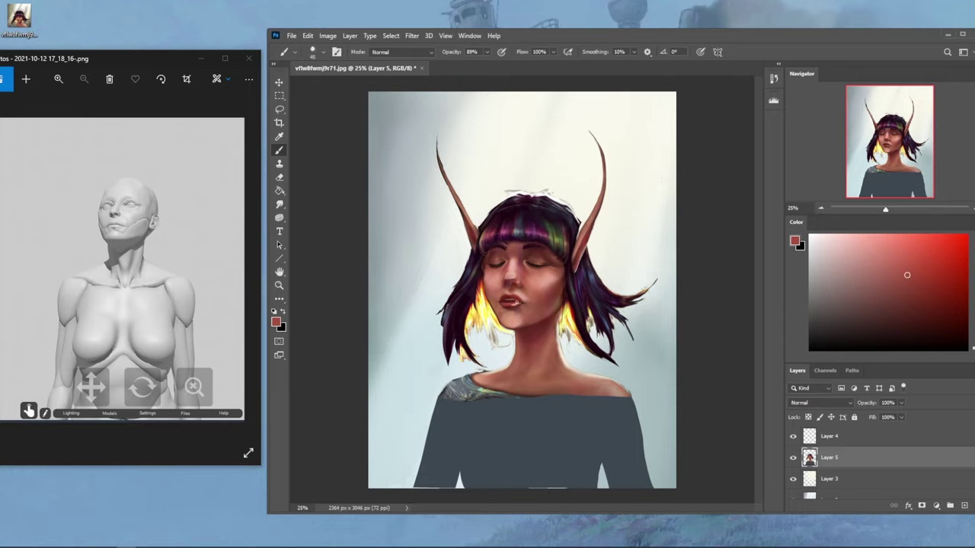
{"action": "left_click", "coordinate": [509, 297], "text": "alt"}
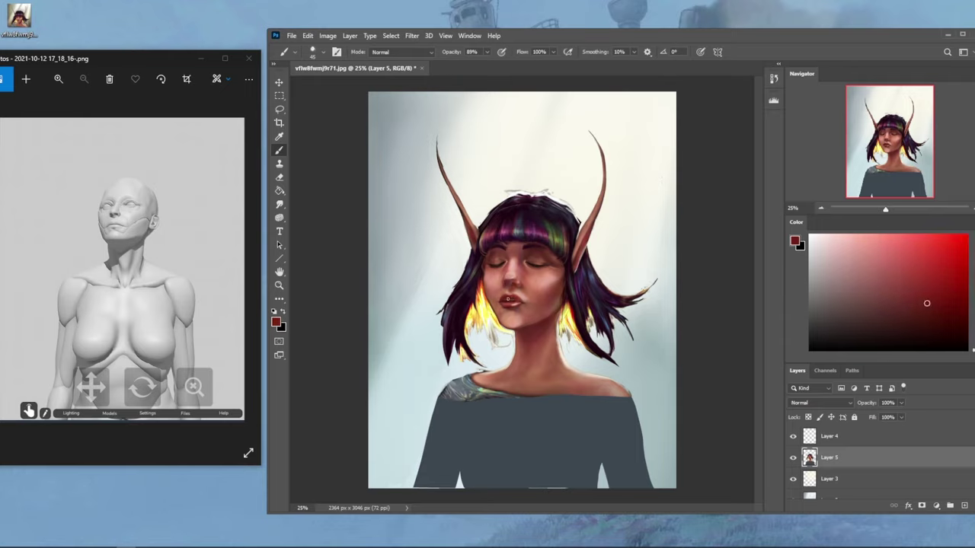
- Touch up the lips and mouth edges with sampled dark red, pink and reddish-brown tones
{"action": "left_click", "coordinate": [507, 300], "text": "alt"}
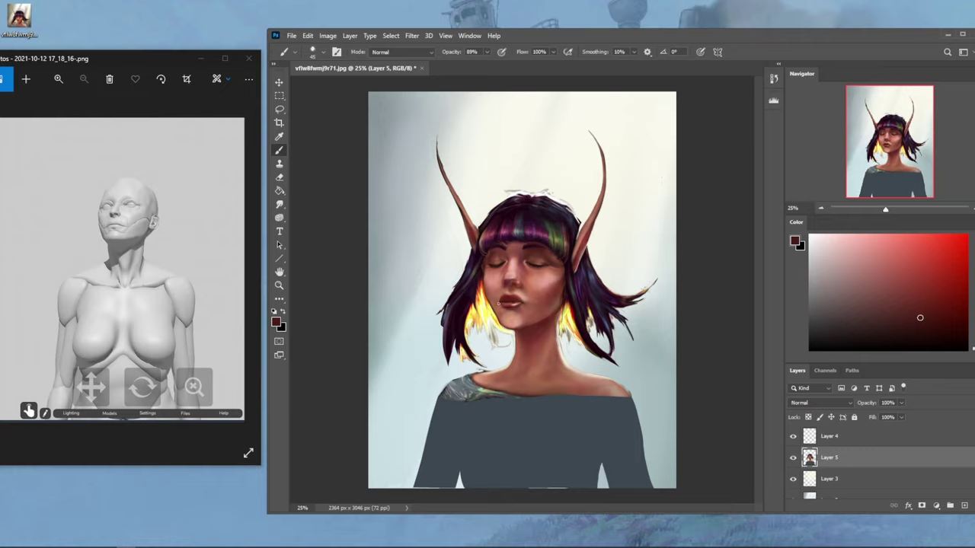
{"action": "left_click", "coordinate": [516, 311], "text": "alt"}
{"action": "left_click", "coordinate": [525, 306], "text": "alt"}
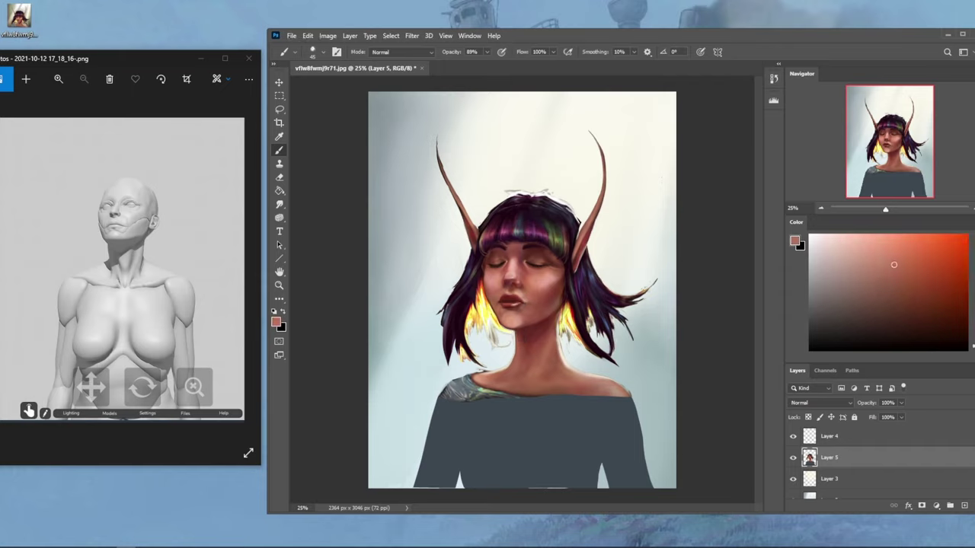
{"action": "left_click", "coordinate": [519, 297], "text": "alt"}
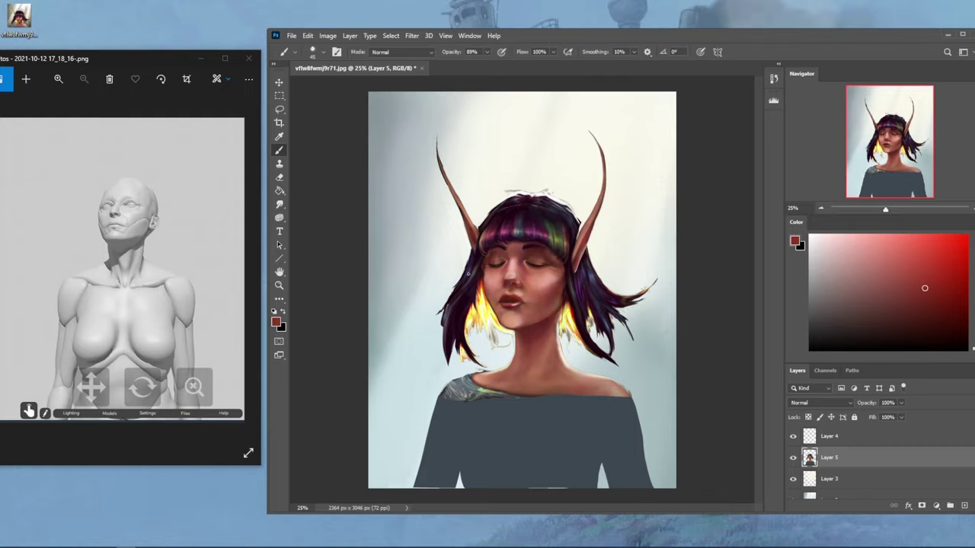
- Reshape the lips with the Liquify filter's Forward Warp tool, adjusting the brush size to suit the mouth
{"action": "left_click", "coordinate": [412, 36]}
{"action": "left_click", "coordinate": [434, 135]}
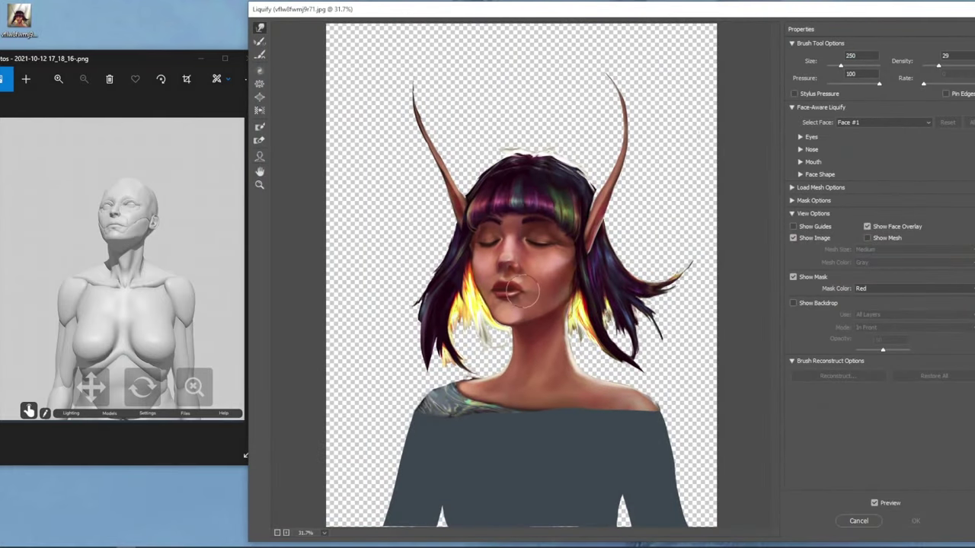
{"action": "key", "text": "bracketleft"}
{"action": "key", "text": "bracketleft"}
{"action": "key", "text": "bracketleft"}
{"action": "left_click", "coordinate": [522, 291]}
{"action": "key", "text": "bracketleft"}
{"action": "key", "text": "bracketleft"}
{"action": "key", "text": "bracketleft"}
{"action": "key", "text": "bracketleft"}
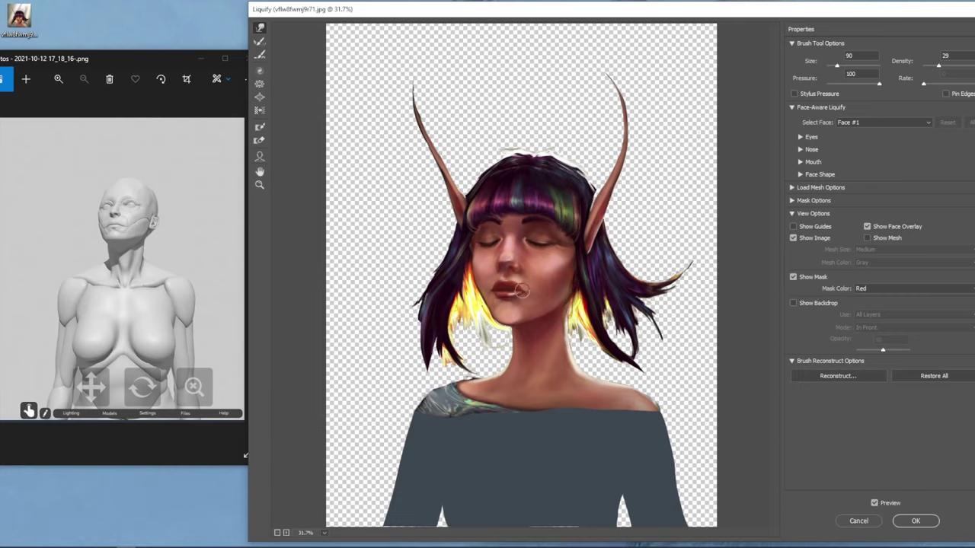
{"action": "key", "text": "bracketright"}
{"action": "key", "text": "bracketright"}
{"action": "key", "text": "bracketright"}
{"action": "key", "text": "bracketright"}
{"action": "left_click", "coordinate": [908, 524]}
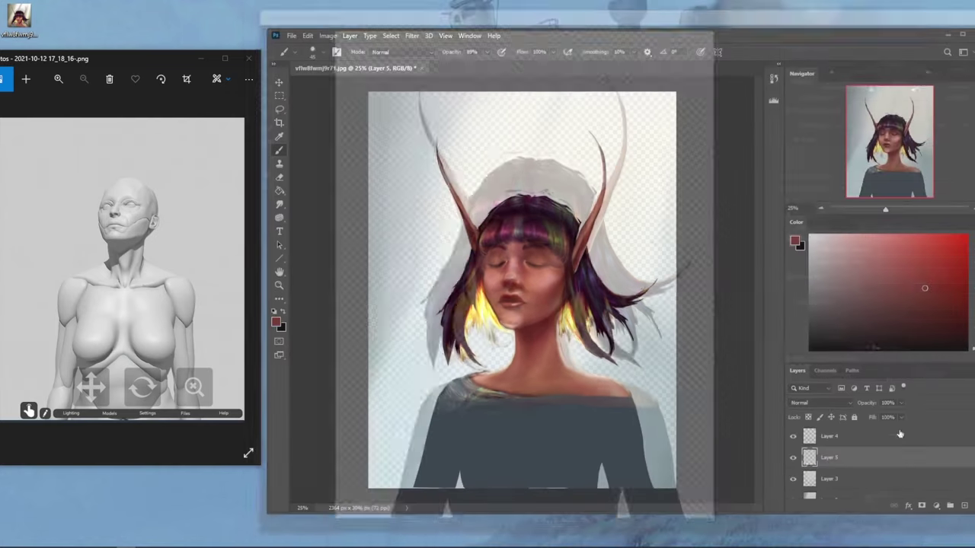
- Lasso both elf ears together and cut them onto a new layer
{"action": "mouse_move", "coordinate": [604, 135]}
{"action": "left_mouse_down"}
{"action": "mouse_move", "coordinate": [577, 274]}
{"action": "mouse_move", "coordinate": [615, 201]}
{"action": "mouse_move", "coordinate": [620, 145]}
{"action": "left_mouse_up"}
{"action": "key", "text": "shift"}
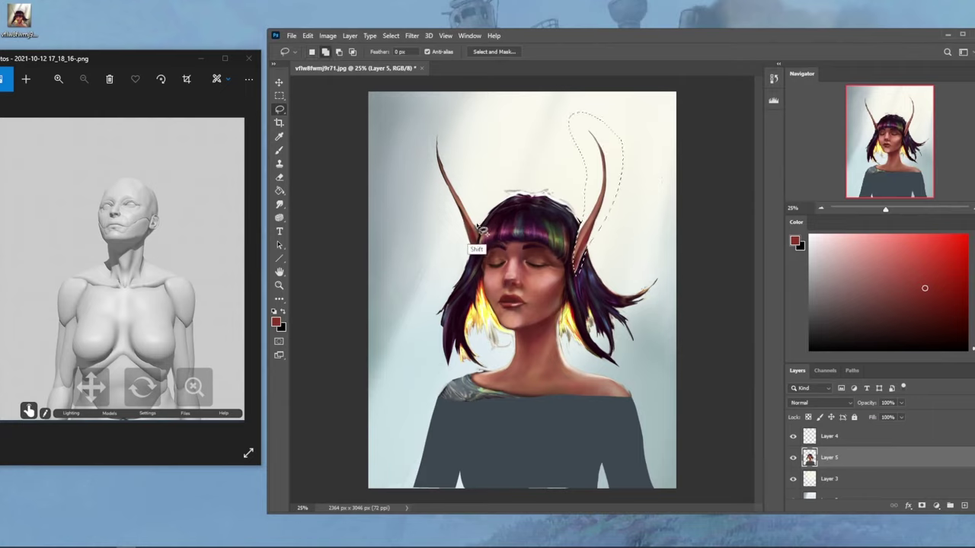
{"action": "mouse_move", "coordinate": [477, 261]}
{"action": "left_mouse_down"}
{"action": "mouse_move", "coordinate": [455, 118]}
{"action": "mouse_move", "coordinate": [475, 251]}
{"action": "left_mouse_up"}
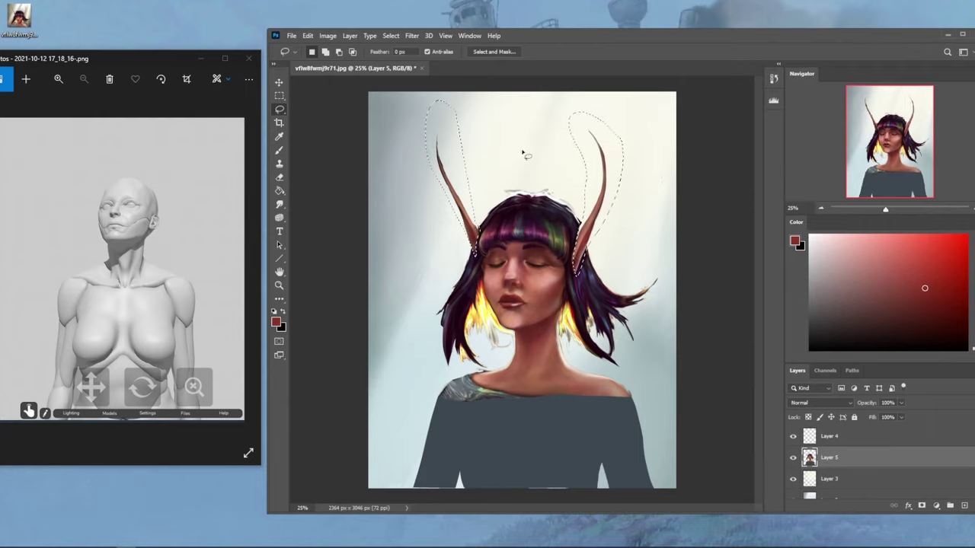
{"action": "key", "text": "ctrl"}
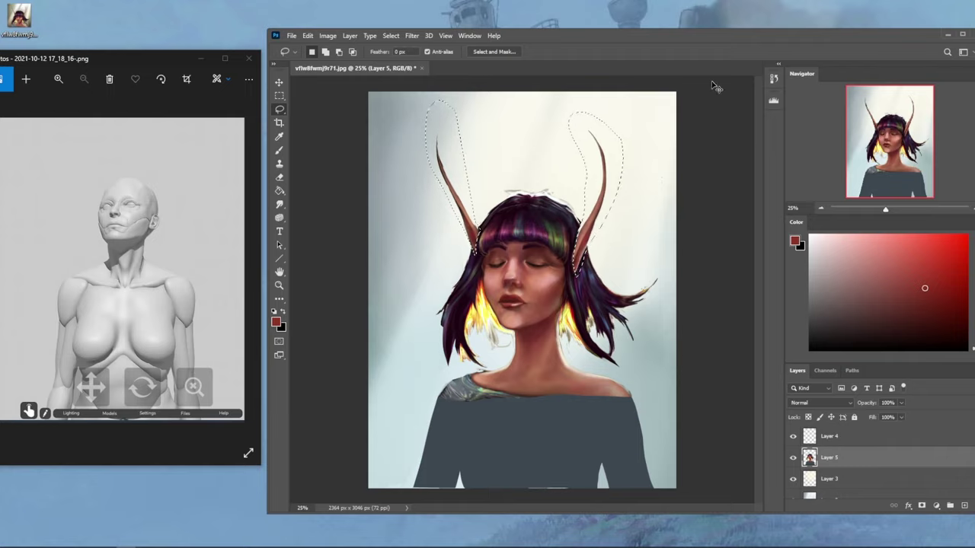
{"action": "key", "text": "ctrl+shift+j"}
- Move the ears lower on the head and rotate them counter-clockwise so the viewer's-left ear tilts outward
{"action": "key", "text": "v"}
{"action": "left_click_drag", "start_coordinate": [575, 190], "coordinate": [591, 264]}
{"action": "key", "text": "ctrl+t"}
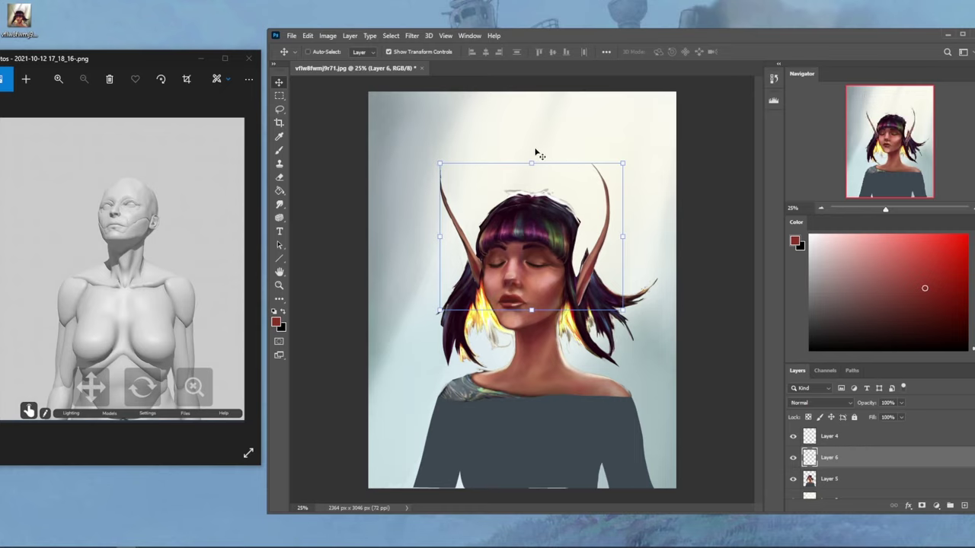
{"action": "left_click_drag", "start_coordinate": [535, 152], "coordinate": [494, 150]}
{"action": "left_click_drag", "start_coordinate": [541, 230], "coordinate": [521, 220]}
{"action": "left_click", "coordinate": [763, 51]}
- Lasso the viewer's-right ear, rotate it about 47° clockwise, place it against the side of the head and deselect
{"action": "key", "text": "l"}
{"action": "left_click_drag", "start_coordinate": [537, 105], "coordinate": [543, 101]}
{"action": "key", "text": "v"}
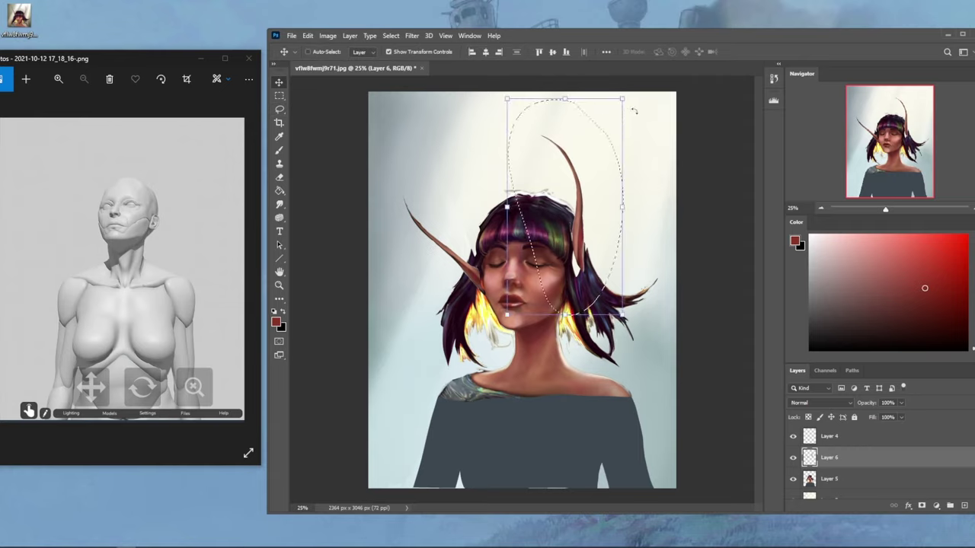
{"action": "mouse_move", "coordinate": [636, 111]}
{"action": "left_mouse_down"}
{"action": "mouse_move", "coordinate": [664, 142]}
{"action": "mouse_move", "coordinate": [631, 141]}
{"action": "mouse_move", "coordinate": [663, 152]}
{"action": "mouse_move", "coordinate": [648, 152]}
{"action": "mouse_move", "coordinate": [629, 196]}
{"action": "mouse_move", "coordinate": [650, 274]}
{"action": "left_mouse_up"}
{"action": "left_click_drag", "start_coordinate": [553, 233], "coordinate": [594, 259]}
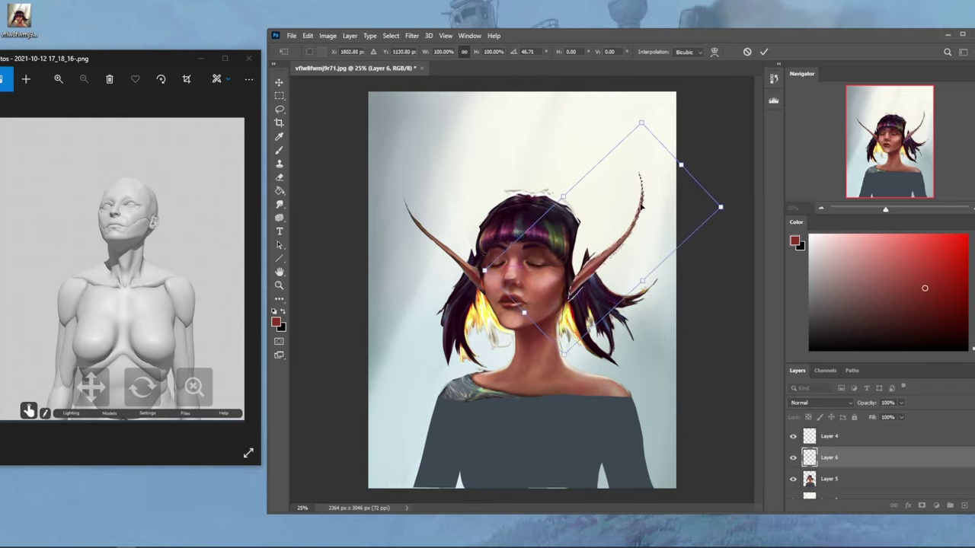
{"action": "left_click", "coordinate": [764, 52]}
{"action": "right_click", "coordinate": [568, 250]}
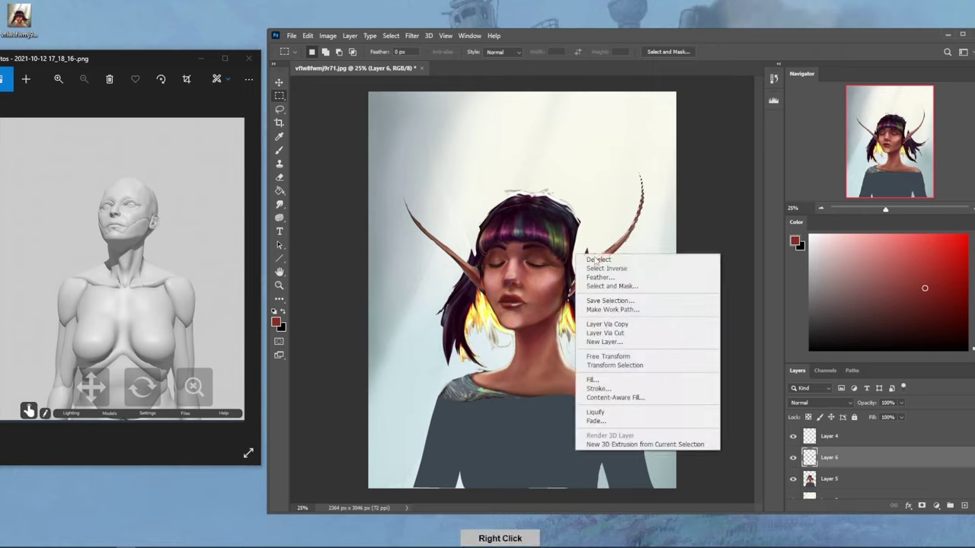
{"action": "left_click", "coordinate": [586, 258]}
- Erase the excess around the ear bases on Layer 6 to blend them into the hair
{"action": "key", "text": "e"}
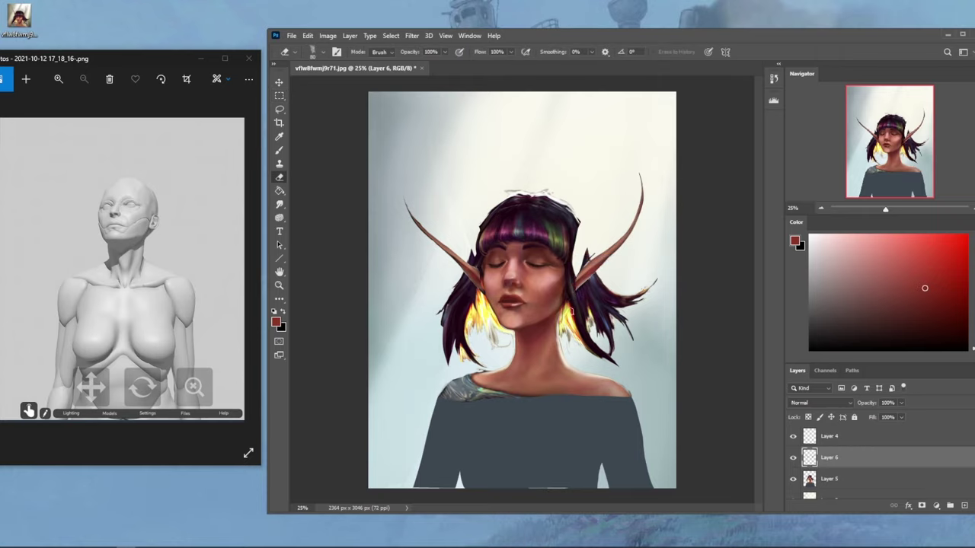
{"action": "key", "text": "ctrl+Up"}
{"action": "key", "text": "ctrl+Up"}
{"action": "key", "text": "ctrl+Up"}
{"action": "key", "text": "ctrl+Up"}
{"action": "key", "text": "ctrl+Up"}
{"action": "key", "text": "ctrl+Up"}
{"action": "key", "text": "ctrl+Up"}
{"action": "key", "text": "ctrl+Up"}
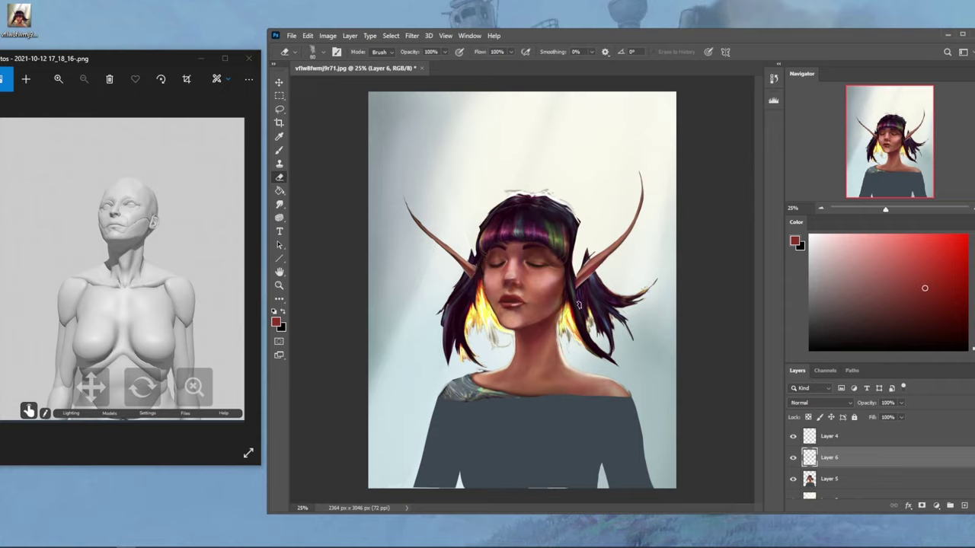
- Add a new layer directly above Layer 3 and sample a dark purple tone from the hair
{"action": "left_click", "coordinate": [843, 480]}
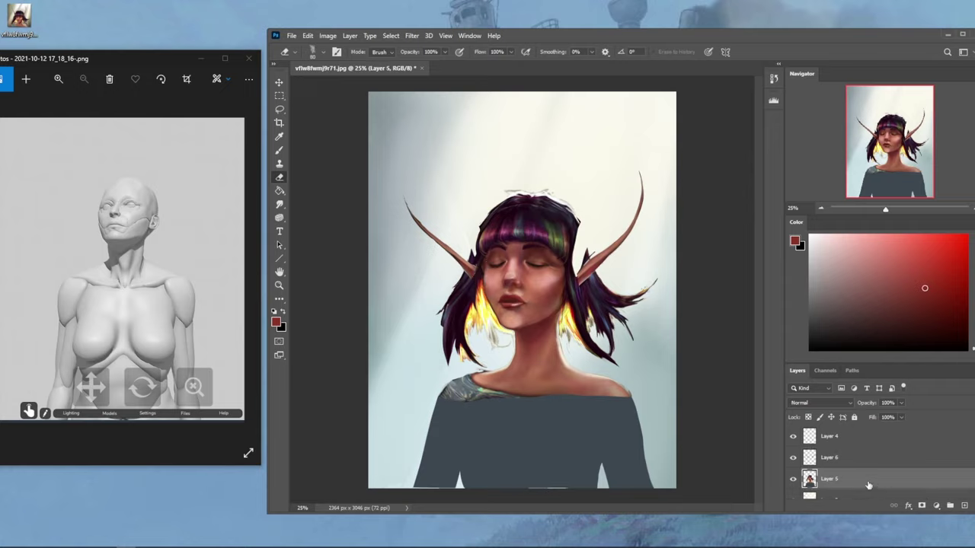
{"action": "scroll", "coordinate": [895, 466], "scroll_direction": "down", "scroll_amount": 1}
{"action": "left_click", "coordinate": [928, 480]}
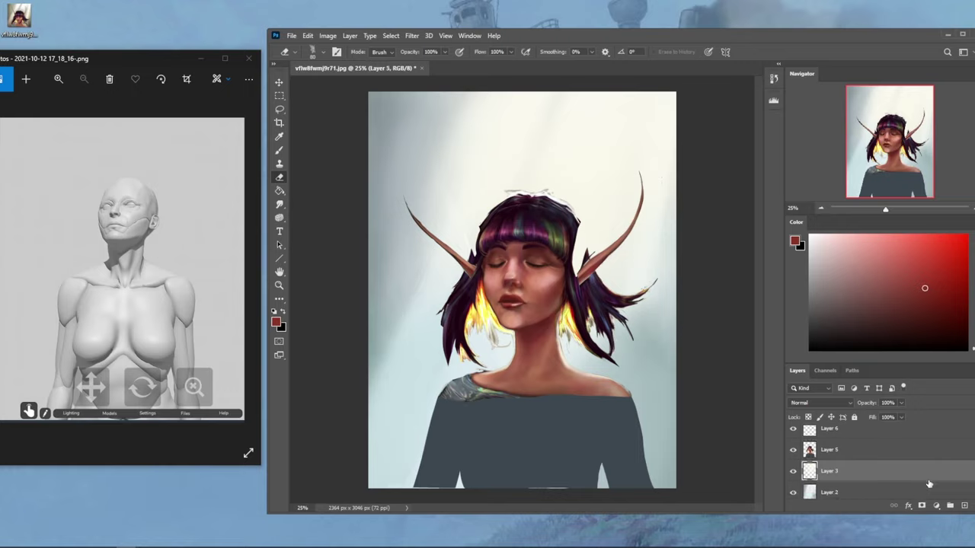
{"action": "left_click", "coordinate": [965, 506]}
{"action": "key", "text": "b"}
{"action": "left_click", "coordinate": [575, 228], "text": "alt"}
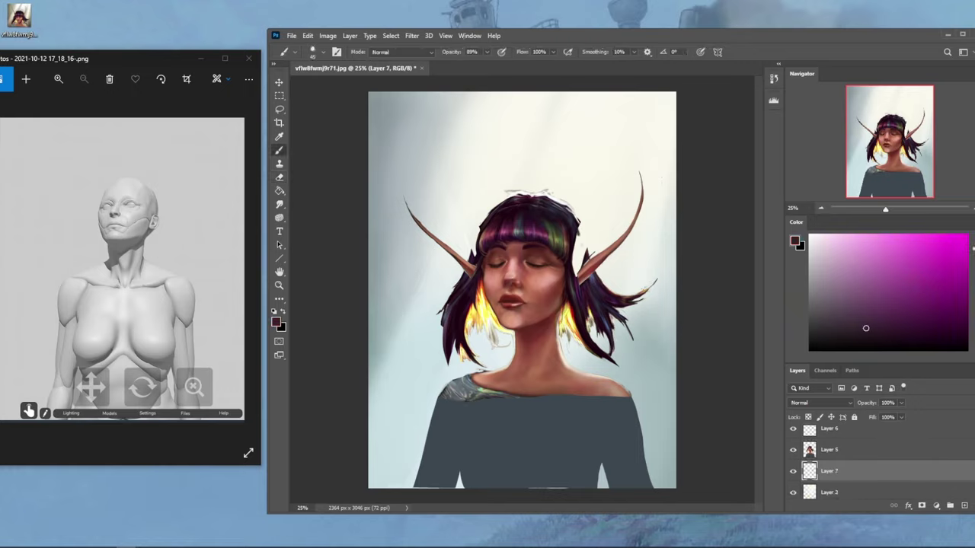
- Choose the 80 px brush from Istebrak's Dry-Oil Brushes, set opacity to 100%, and paint dark hair behind the viewer's-right ear
{"action": "right_click", "coordinate": [579, 228]}
{"action": "left_click", "coordinate": [647, 397]}
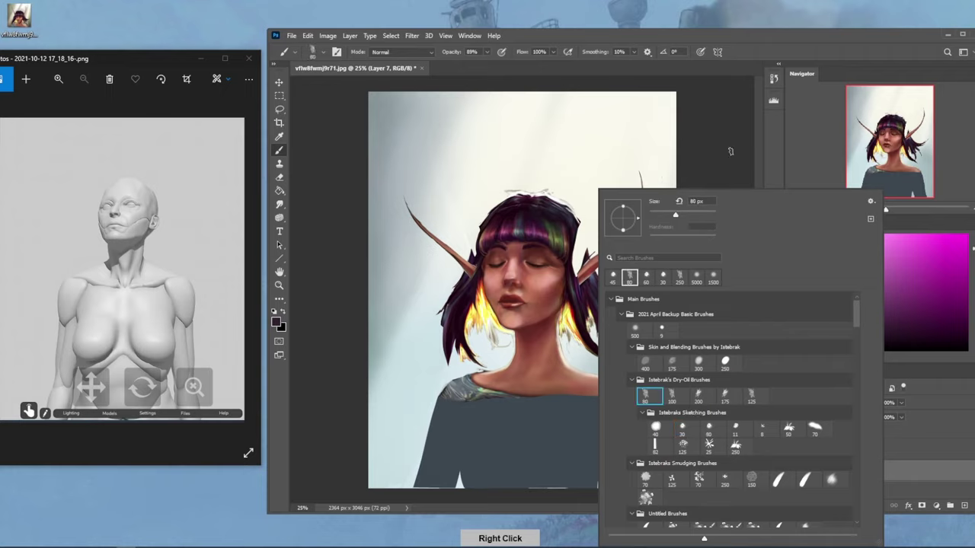
{"action": "left_click", "coordinate": [725, 139]}
{"action": "left_click", "coordinate": [571, 251], "text": "alt"}
{"action": "mouse_move", "coordinate": [576, 226]}
{"action": "left_mouse_down"}
{"action": "mouse_move", "coordinate": [578, 268]}
{"action": "mouse_move", "coordinate": [583, 240]}
{"action": "left_mouse_up"}
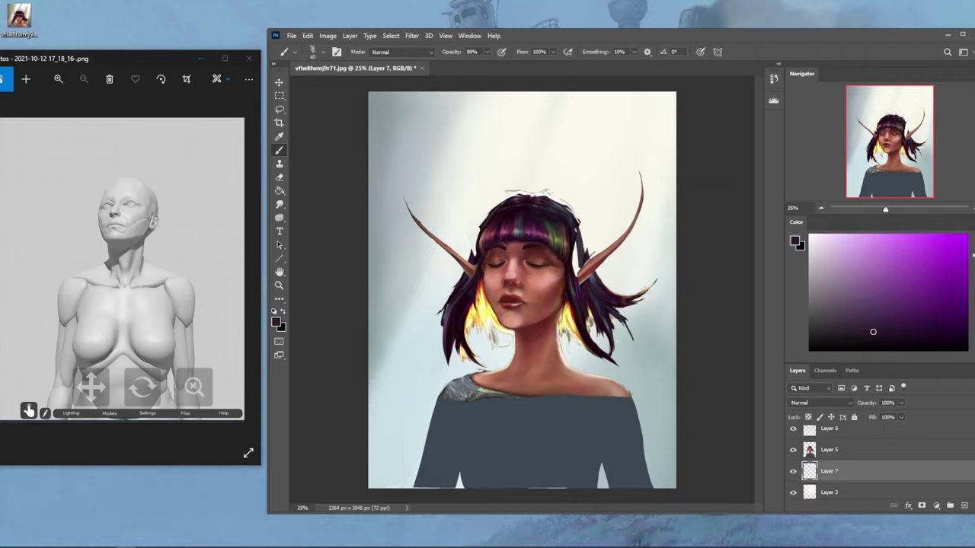
{"action": "left_click", "coordinate": [485, 52]}
{"action": "left_click_drag", "start_coordinate": [488, 67], "coordinate": [527, 145]}
{"action": "mouse_move", "coordinate": [569, 236]}
{"action": "left_mouse_down"}
{"action": "mouse_move", "coordinate": [575, 226]}
{"action": "mouse_move", "coordinate": [580, 279]}
{"action": "left_mouse_up"}
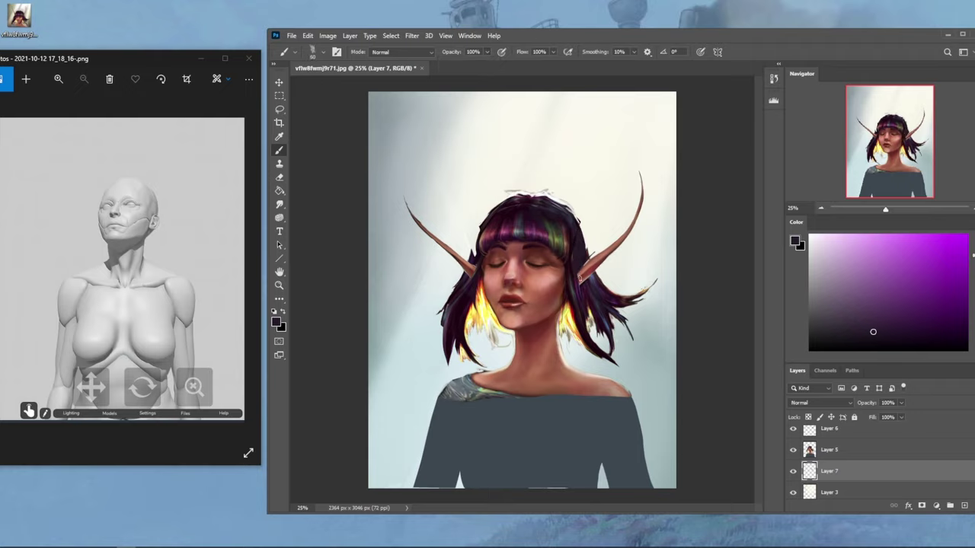
{"action": "left_click_drag", "start_coordinate": [481, 229], "coordinate": [473, 258]}
{"action": "key", "text": "ctrl+z"}
{"action": "left_click_drag", "start_coordinate": [485, 229], "coordinate": [473, 255]}
{"action": "key", "text": "ctrl+z"}
- Merge Layer 5 down into Layer 7 and erase the stray marks above the hair
{"action": "key", "text": "e"}
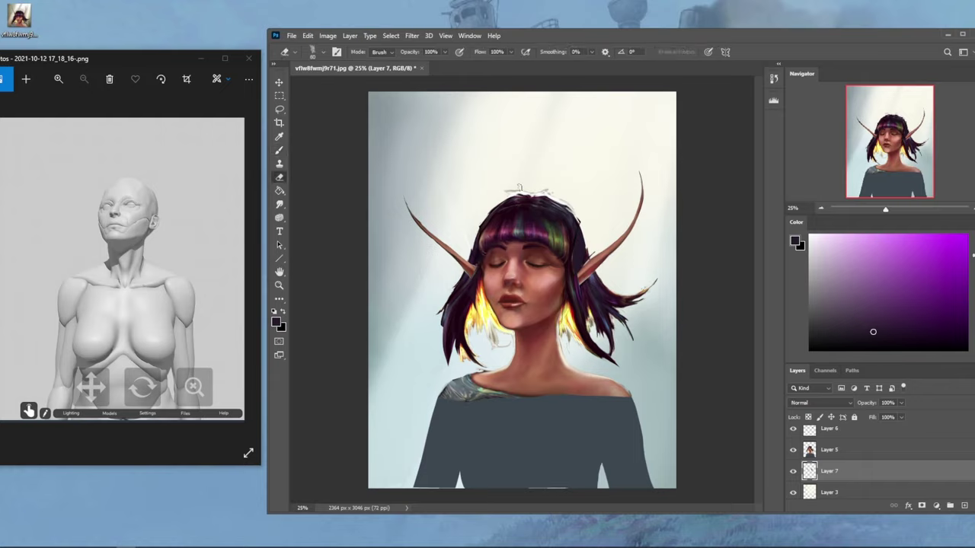
{"action": "left_click", "coordinate": [822, 450]}
{"action": "right_click", "coordinate": [857, 453]}
{"action": "left_click", "coordinate": [885, 320]}
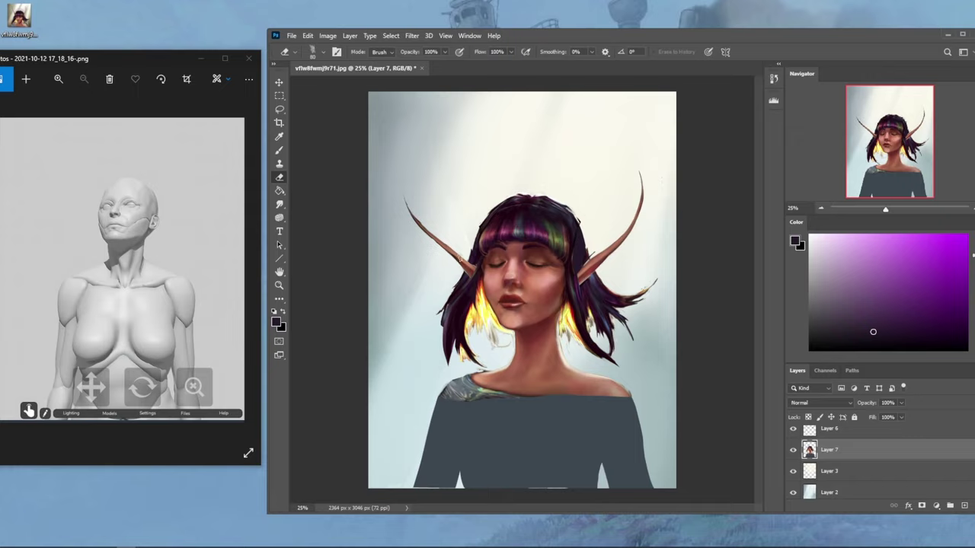
- Lasso the ragged hair outline above and below the viewer's-left ear, clean up the hair edges and clear the selection
{"action": "key", "text": "l"}
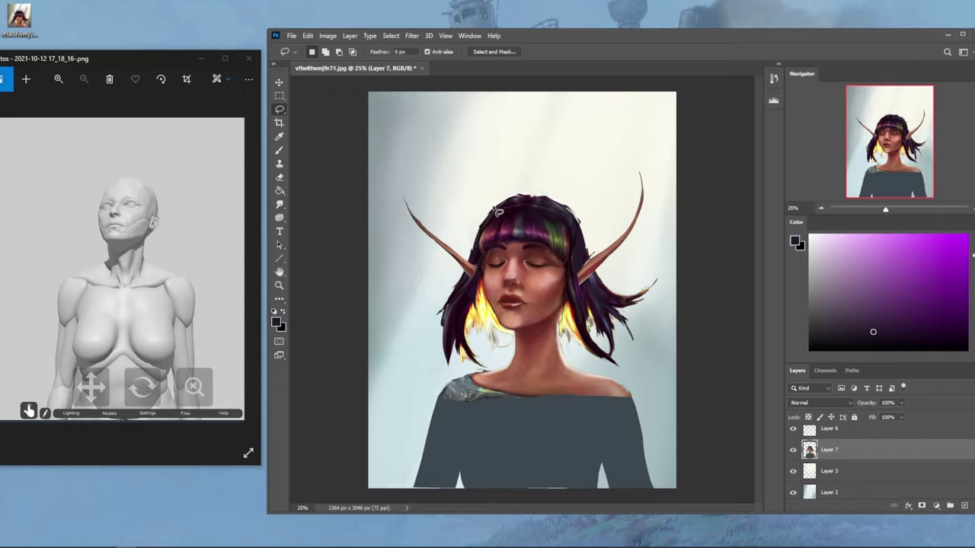
{"action": "mouse_move", "coordinate": [480, 229]}
{"action": "left_mouse_down"}
{"action": "mouse_move", "coordinate": [469, 264]}
{"action": "mouse_move", "coordinate": [482, 200]}
{"action": "mouse_move", "coordinate": [496, 199]}
{"action": "left_mouse_up"}
{"action": "mouse_move", "coordinate": [471, 279]}
{"action": "left_mouse_down"}
{"action": "mouse_move", "coordinate": [446, 322]}
{"action": "mouse_move", "coordinate": [440, 301]}
{"action": "mouse_move", "coordinate": [479, 278]}
{"action": "mouse_move", "coordinate": [452, 303]}
{"action": "left_mouse_up"}
{"action": "key", "text": "shift"}
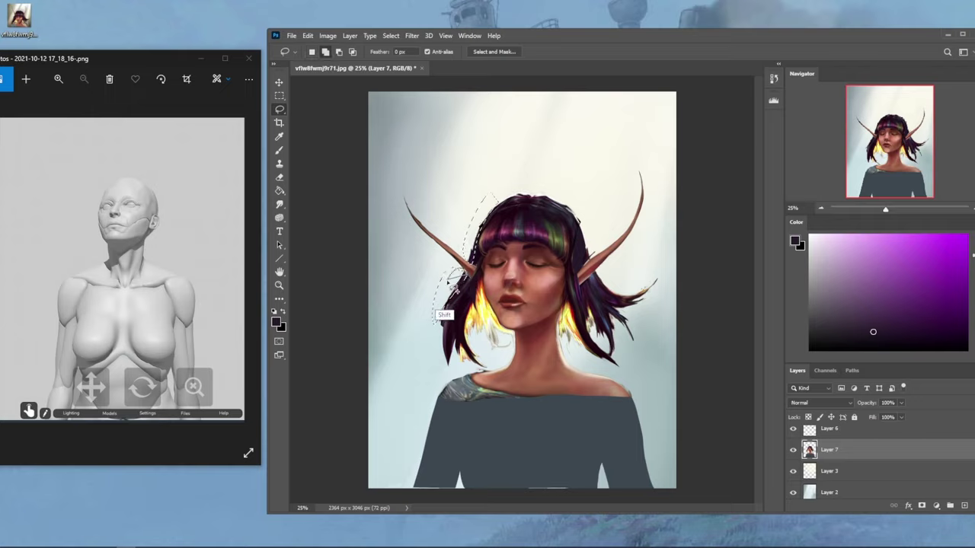
{"action": "key", "text": "alt"}
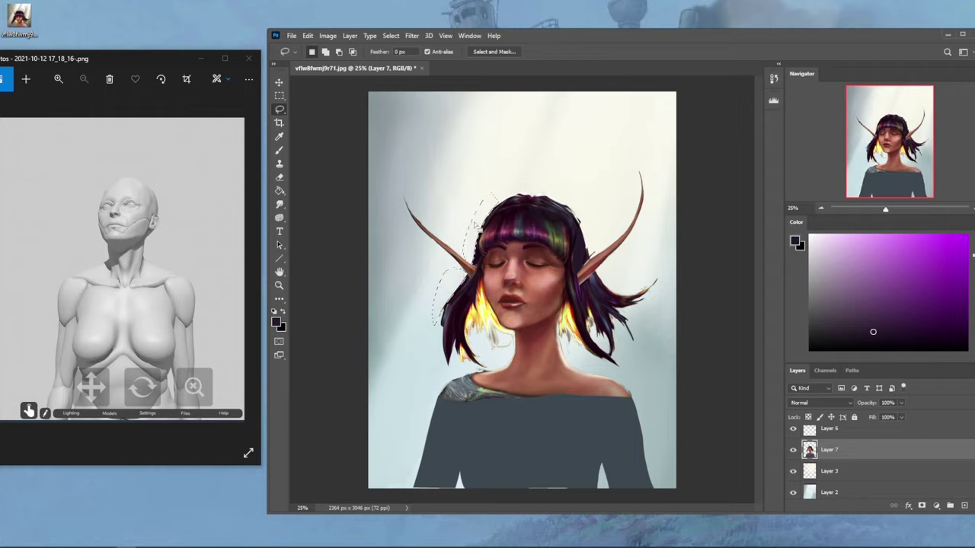
{"action": "key", "text": "m"}
{"action": "right_click", "coordinate": [543, 244]}
{"action": "left_click", "coordinate": [559, 249]}
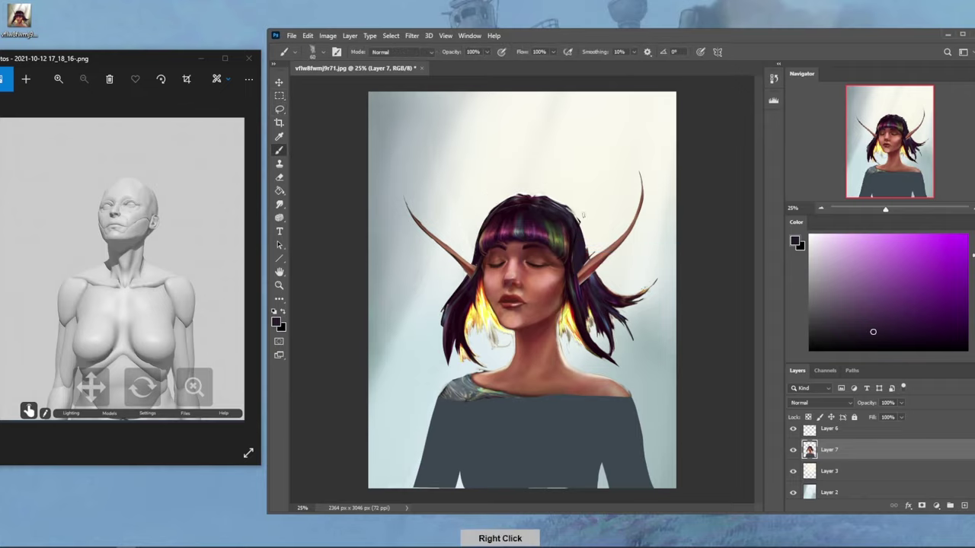
{"action": "key", "text": "e"}
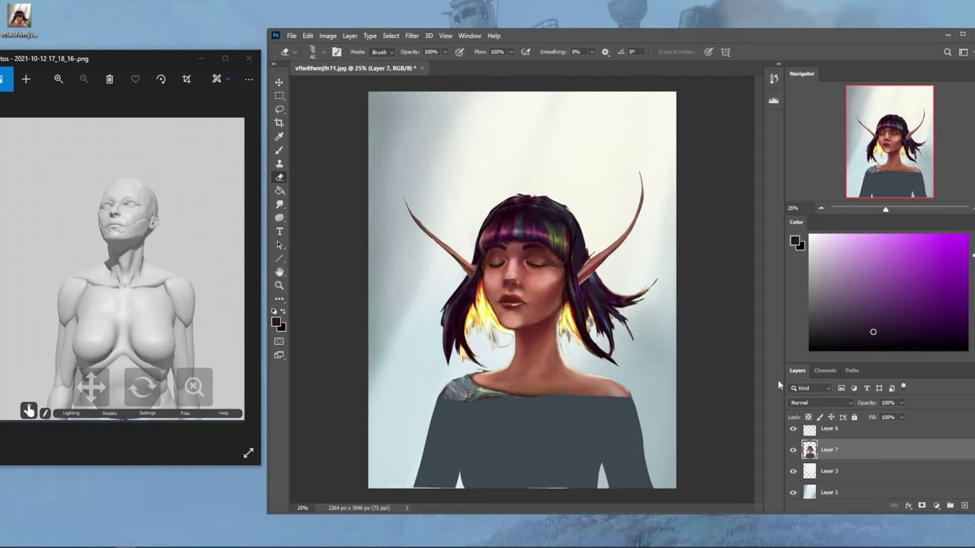
- Merge the ears on Layer 6 down into the figure on Layer 7
{"action": "right_click", "coordinate": [824, 432]}
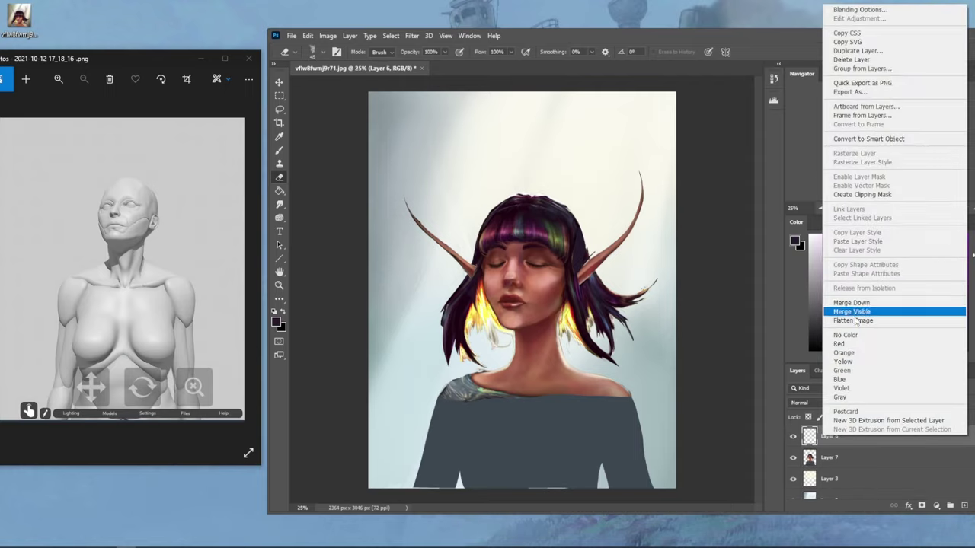
{"action": "left_click", "coordinate": [823, 456]}
{"action": "left_click", "coordinate": [835, 442]}
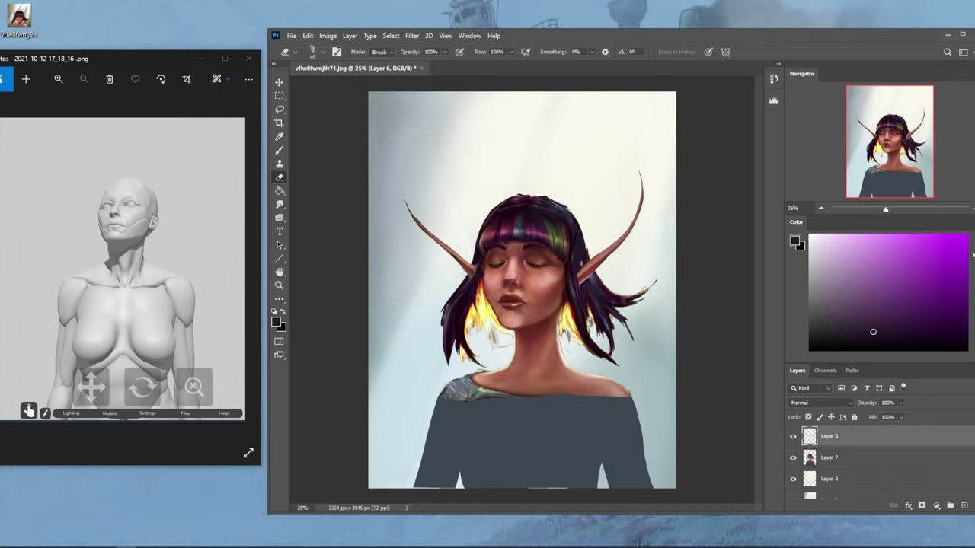
{"action": "scroll", "coordinate": [958, 463], "scroll_direction": "up", "scroll_amount": 1}
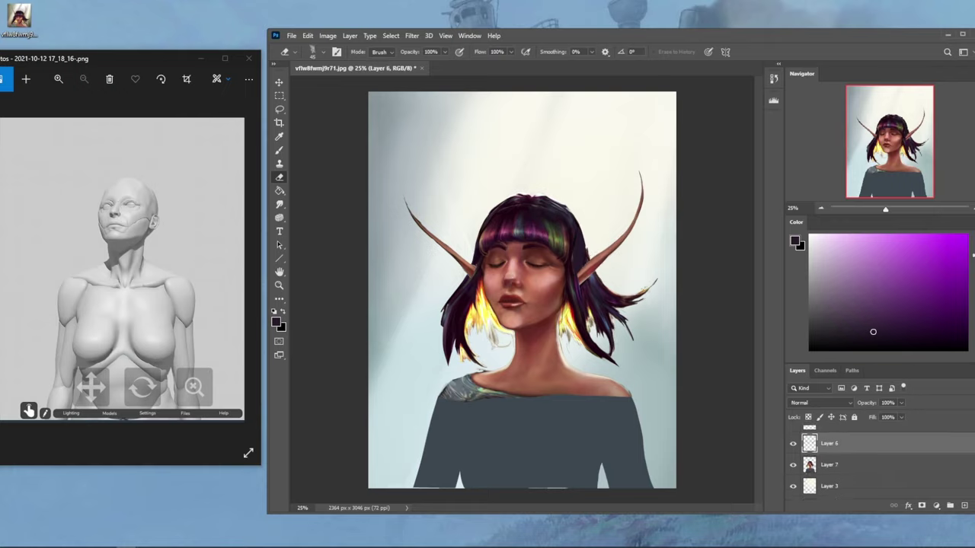
{"action": "right_click", "coordinate": [853, 440]}
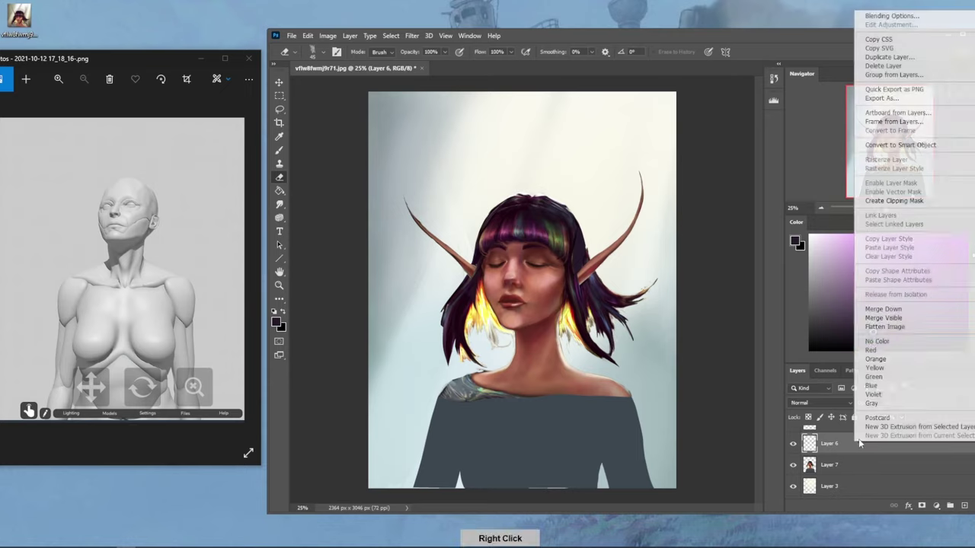
{"action": "left_click", "coordinate": [917, 310]}
- Paint the hair just above the viewer's-right ear with a dark tone sampled from the hair
{"action": "key", "text": "b"}
{"action": "left_click", "coordinate": [586, 258], "text": "alt"}
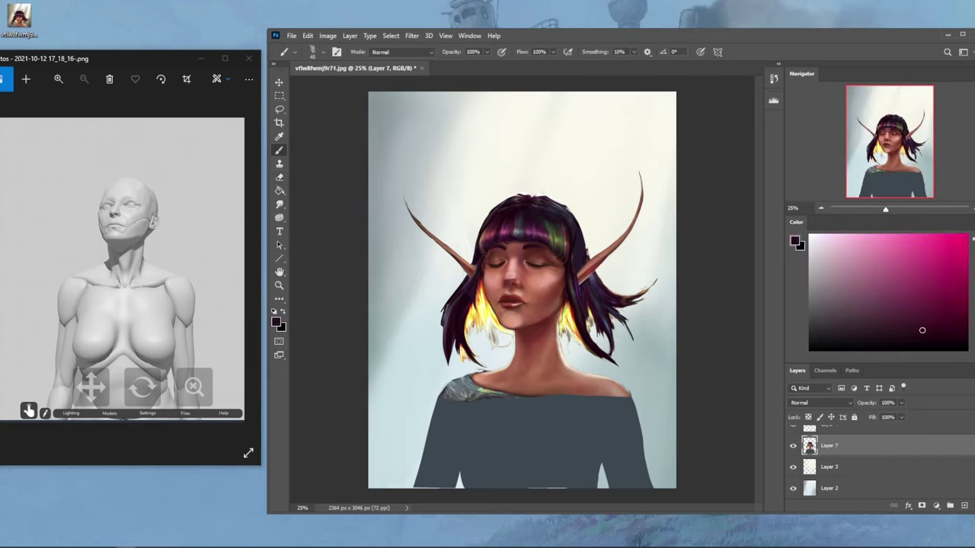
{"action": "left_click_drag", "start_coordinate": [587, 254], "coordinate": [586, 240]}
- Erase the wispy hair tips on both sides and repaint the viewer's-left tips with a 30 px dark brush
{"action": "key", "text": "e"}
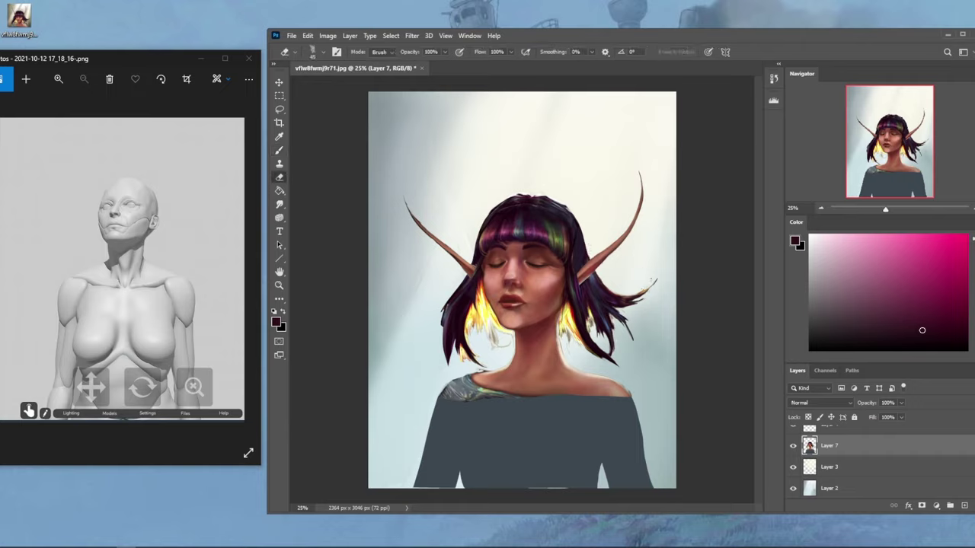
{"action": "left_click_drag", "start_coordinate": [657, 283], "coordinate": [636, 301]}
{"action": "left_click_drag", "start_coordinate": [631, 336], "coordinate": [624, 325]}
{"action": "mouse_move", "coordinate": [454, 360]}
{"action": "left_mouse_down"}
{"action": "mouse_move", "coordinate": [449, 335]}
{"action": "mouse_move", "coordinate": [447, 364]}
{"action": "mouse_move", "coordinate": [466, 313]}
{"action": "left_mouse_up"}
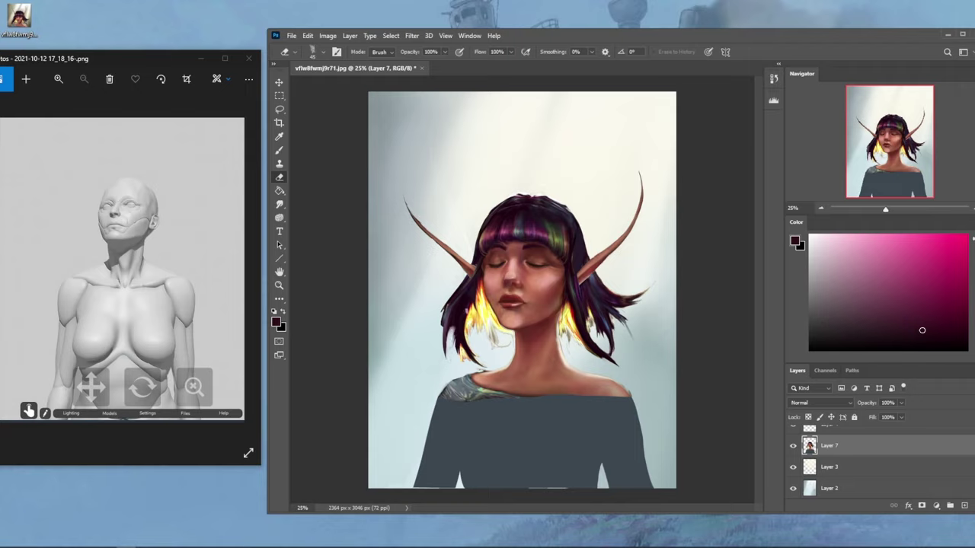
{"action": "key", "text": "b"}
{"action": "left_click_drag", "start_coordinate": [455, 327], "coordinate": [448, 344]}
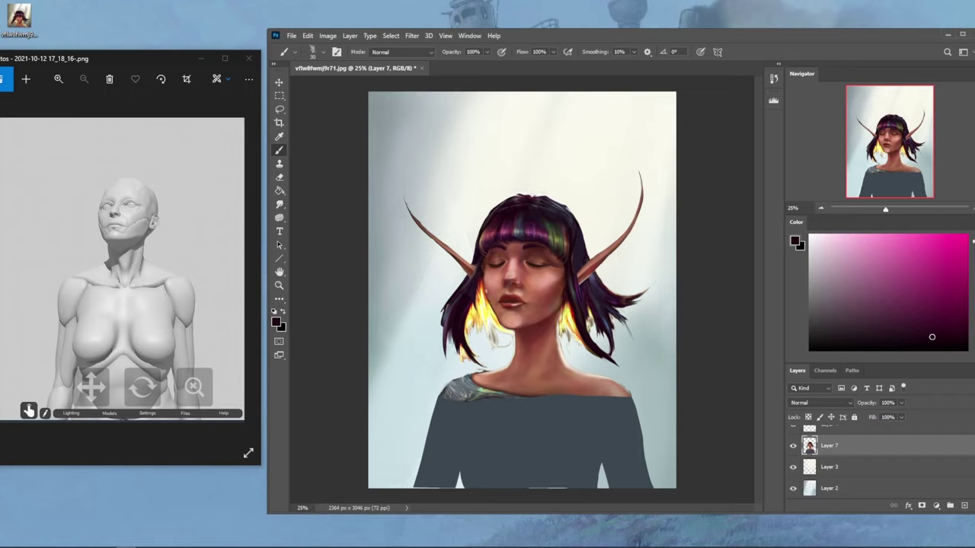
- Paint dark hair strands over the glowing yellow inner hair on the viewer's-left side of the face, undoing unsatisfactory strokes
{"action": "left_click_drag", "start_coordinate": [493, 280], "coordinate": [480, 344]}
{"action": "key", "text": "ctrl+z"}
{"action": "mouse_move", "coordinate": [481, 279]}
{"action": "left_mouse_down"}
{"action": "mouse_move", "coordinate": [480, 303]}
{"action": "mouse_move", "coordinate": [512, 355]}
{"action": "left_mouse_up"}
{"action": "key", "text": "ctrl+z"}
{"action": "left_click_drag", "start_coordinate": [480, 281], "coordinate": [493, 356]}
{"action": "left_click_drag", "start_coordinate": [485, 301], "coordinate": [473, 340]}
{"action": "key", "text": "ctrl+z"}
{"action": "left_click_drag", "start_coordinate": [486, 289], "coordinate": [476, 321]}
{"action": "mouse_move", "coordinate": [478, 288]}
{"action": "left_mouse_down"}
{"action": "mouse_move", "coordinate": [472, 312]}
{"action": "mouse_move", "coordinate": [485, 329]}
{"action": "left_mouse_up"}
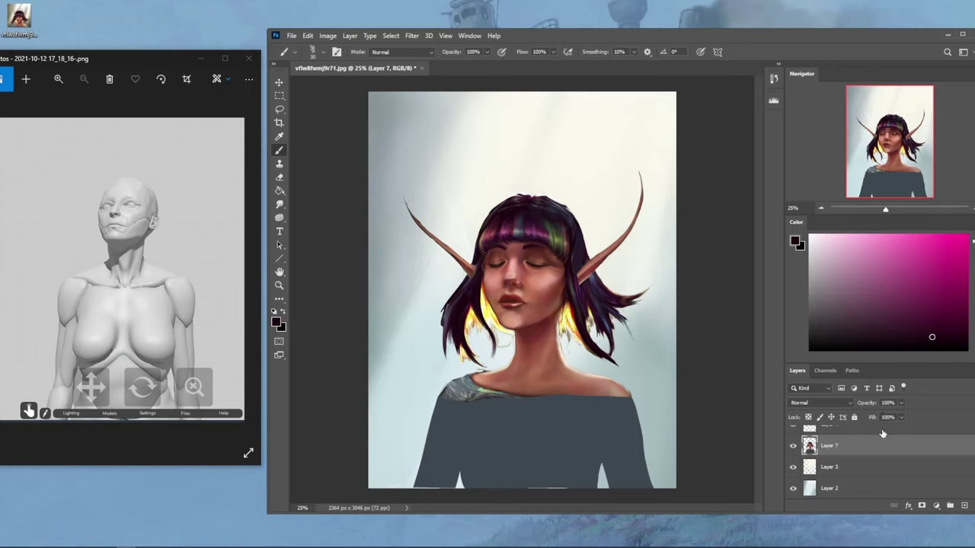
{"action": "left_click_drag", "start_coordinate": [481, 291], "coordinate": [471, 342]}
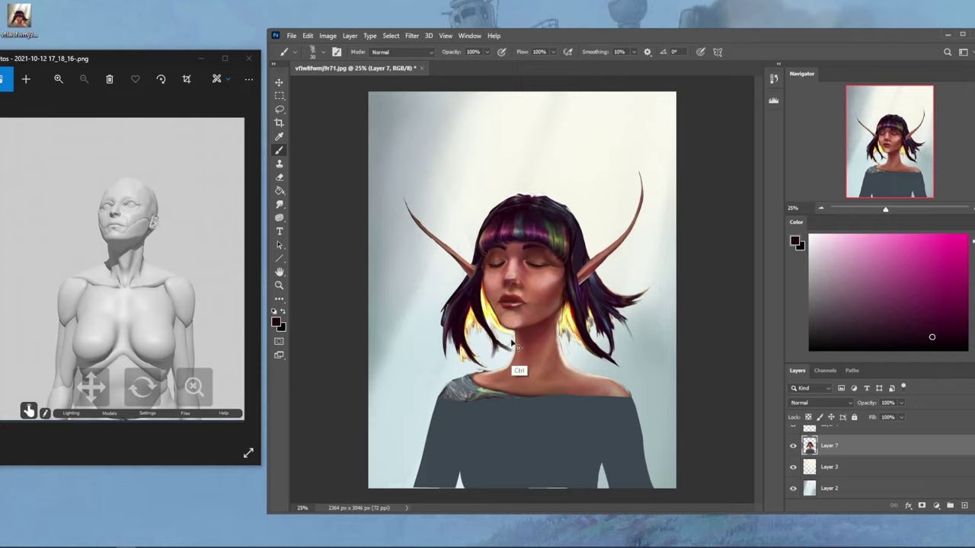
- Refine the tip of the viewer's-left inner strand with the eraser and brush, and darken the hair edge along the cheek
{"action": "key", "text": "e"}
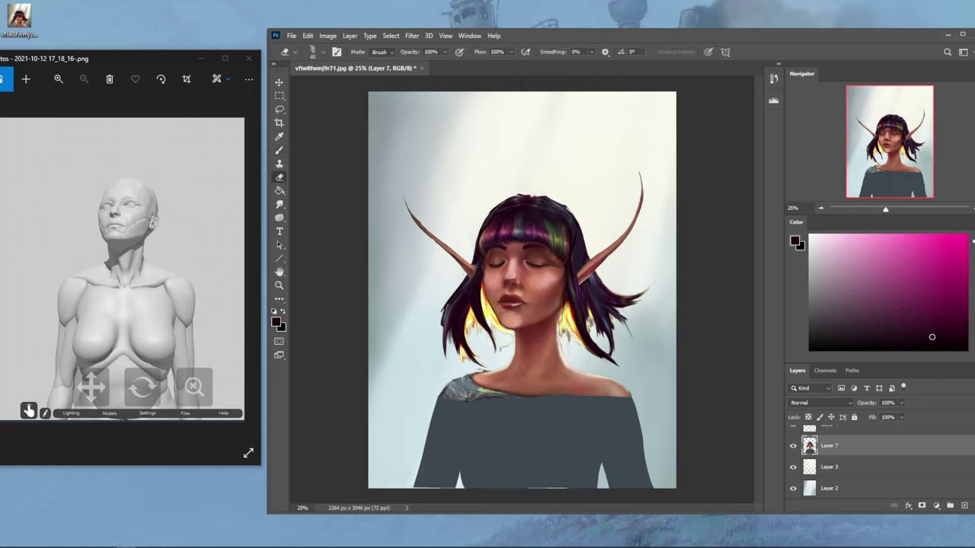
{"action": "key", "text": "b"}
{"action": "left_click_drag", "start_coordinate": [488, 328], "coordinate": [493, 363]}
{"action": "key", "text": "e"}
{"action": "left_click_drag", "start_coordinate": [498, 330], "coordinate": [493, 364]}
{"action": "key", "text": "b"}
{"action": "left_click", "coordinate": [477, 289], "text": "alt"}
{"action": "left_click_drag", "start_coordinate": [482, 290], "coordinate": [484, 318]}
{"action": "key", "text": "ctrl+z"}
{"action": "left_click_drag", "start_coordinate": [483, 273], "coordinate": [482, 294]}
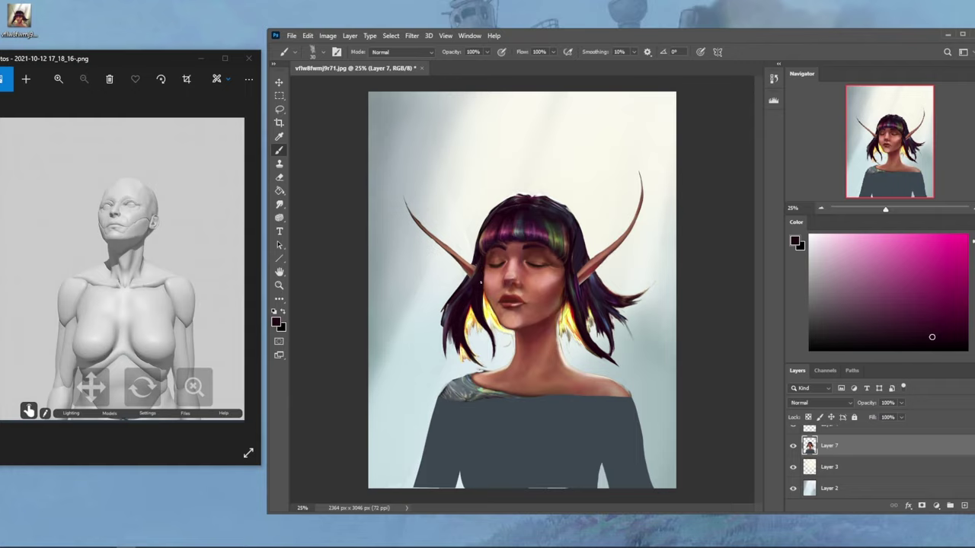
{"action": "left_click", "coordinate": [486, 273], "text": "alt"}
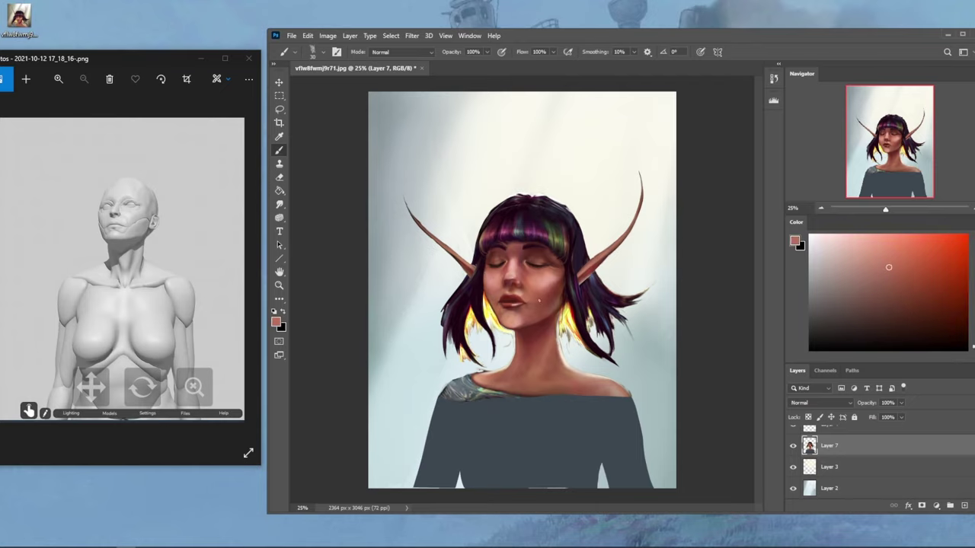
{"action": "left_click", "coordinate": [447, 346], "text": "alt"}
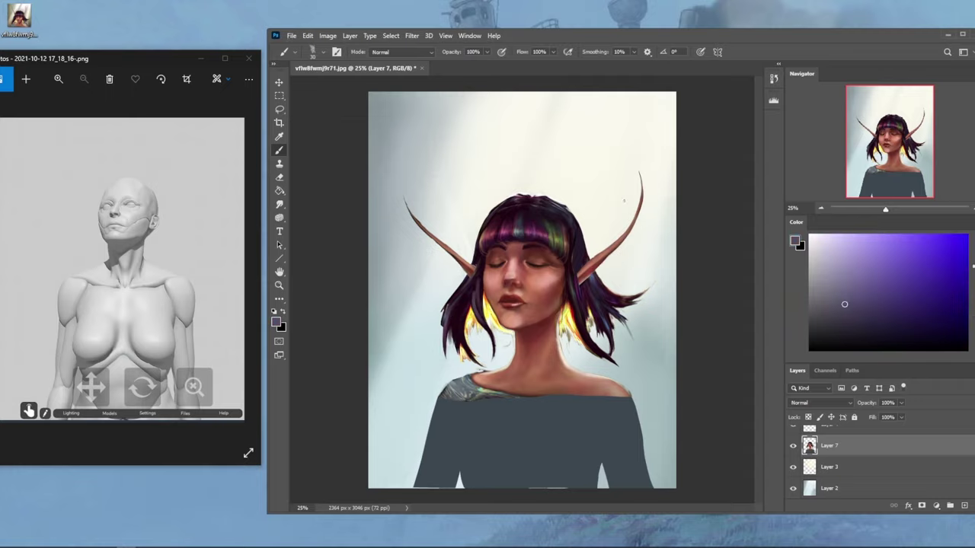
{"action": "left_click", "coordinate": [482, 305], "text": "alt"}
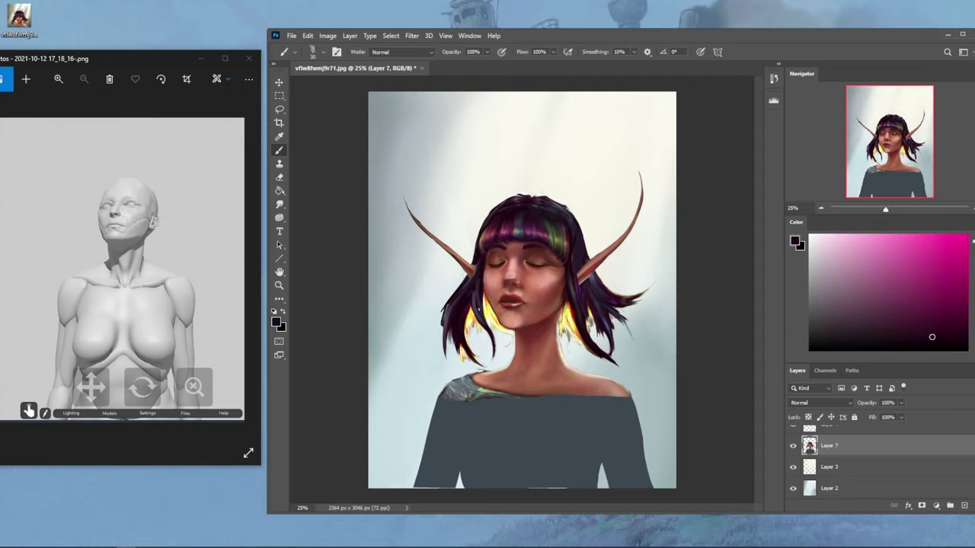
{"action": "left_click_drag", "start_coordinate": [473, 297], "coordinate": [489, 339]}
{"action": "key", "text": "bracketleft"}
{"action": "key", "text": "bracketleft"}
{"action": "key", "text": "bracketleft"}
{"action": "key", "text": "ctrl+z"}
{"action": "key", "text": "bracketright"}
- Erase the stray hair tips on the viewer's-right side and lock Layer 7's transparent pixels
{"action": "key", "text": "e"}
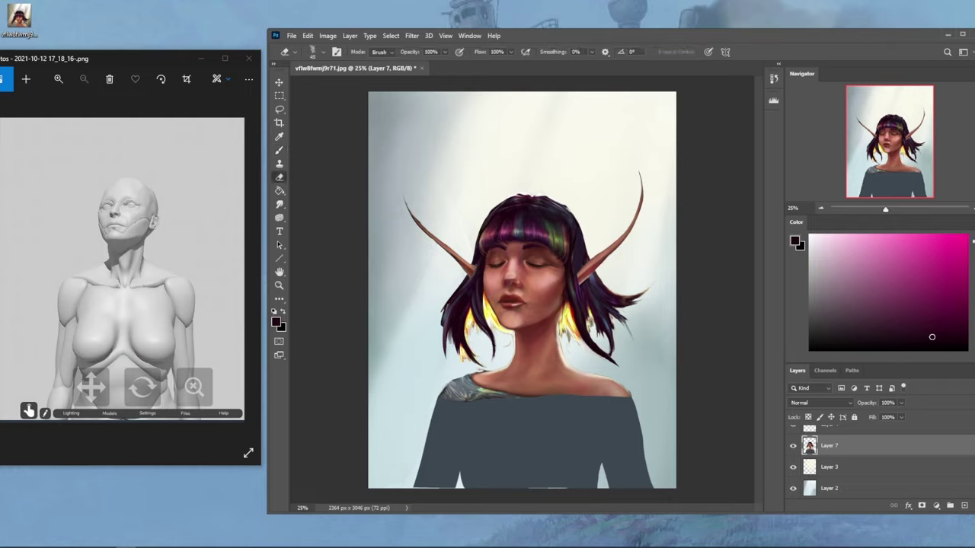
{"action": "left_click_drag", "start_coordinate": [610, 359], "coordinate": [591, 347]}
{"action": "key", "text": "ctrl+minus"}
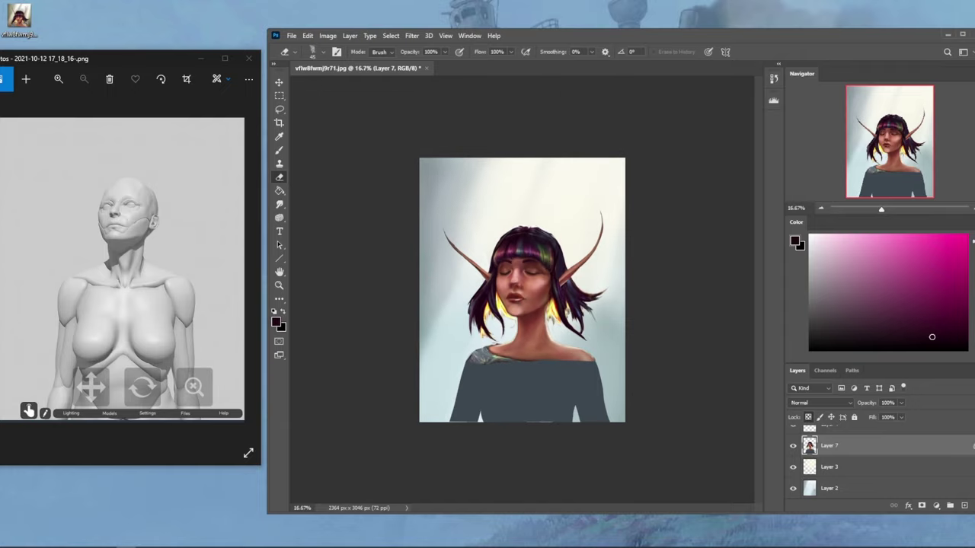
- Desaturate areas of the figure with the Sponge tool in Desaturate mode at 12% flow, varying the brush size
{"action": "key", "text": "b"}
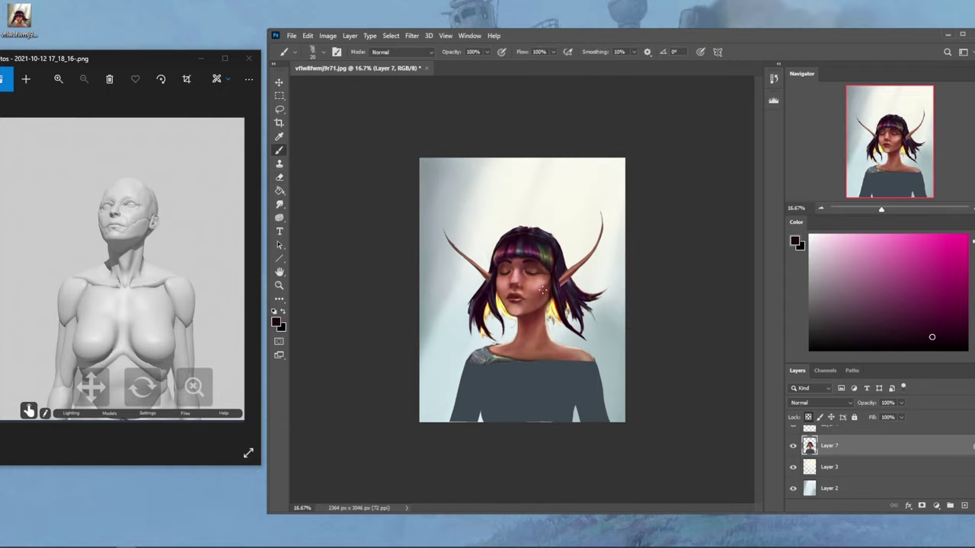
{"action": "left_click", "coordinate": [280, 218]}
{"action": "right_click", "coordinate": [278, 221]}
{"action": "left_click", "coordinate": [330, 241]}
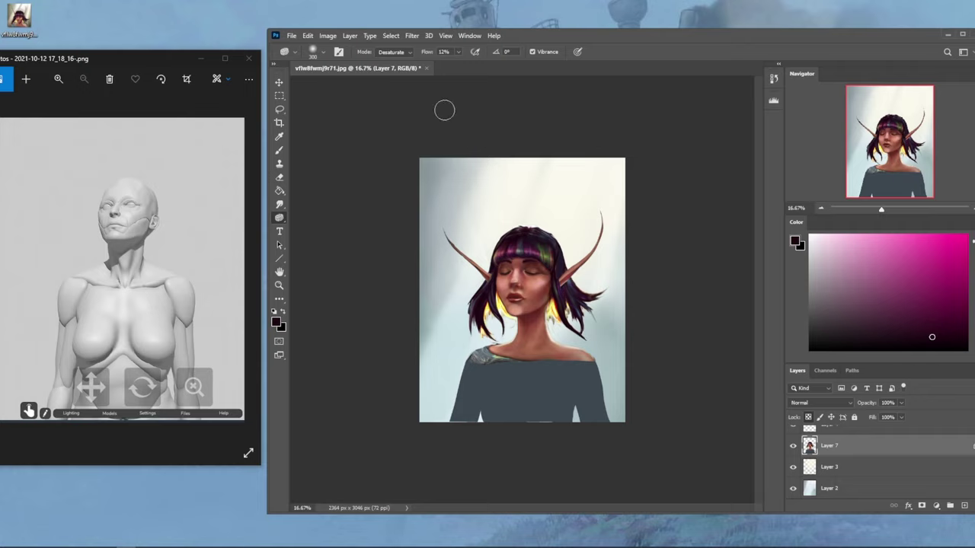
{"action": "key", "text": "bracketright"}
{"action": "key", "text": "bracketright"}
{"action": "key", "text": "bracketright"}
{"action": "key", "text": "bracketright"}
{"action": "key", "text": "bracketright"}
{"action": "key", "text": "bracketright"}
{"action": "key", "text": "bracketright"}
{"action": "key", "text": "bracketleft"}
{"action": "key", "text": "bracketleft"}
- Choose a large soft round brush, sample the light pink skin tone from the cheek, and set the brush opacity to 61%
{"action": "key", "text": "b"}
{"action": "right_click", "coordinate": [545, 282]}
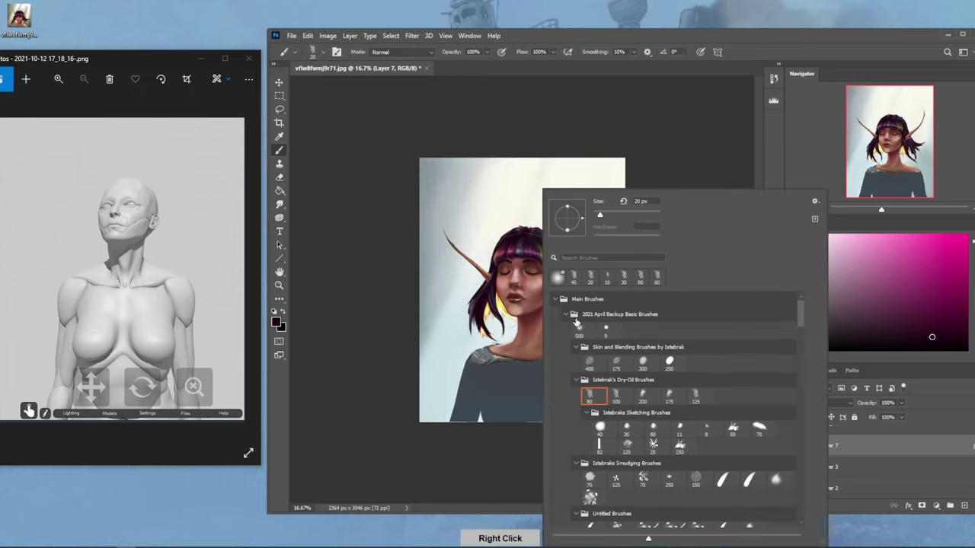
{"action": "left_click", "coordinate": [656, 150]}
{"action": "key", "text": "ctrl+plus"}
{"action": "key", "text": "ctrl+plus"}
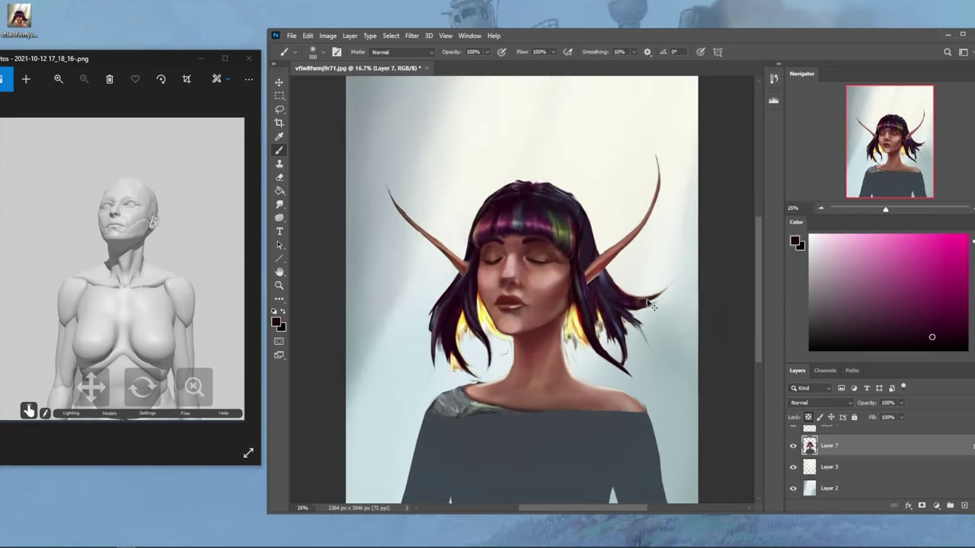
{"action": "key", "text": "ctrl+minus"}
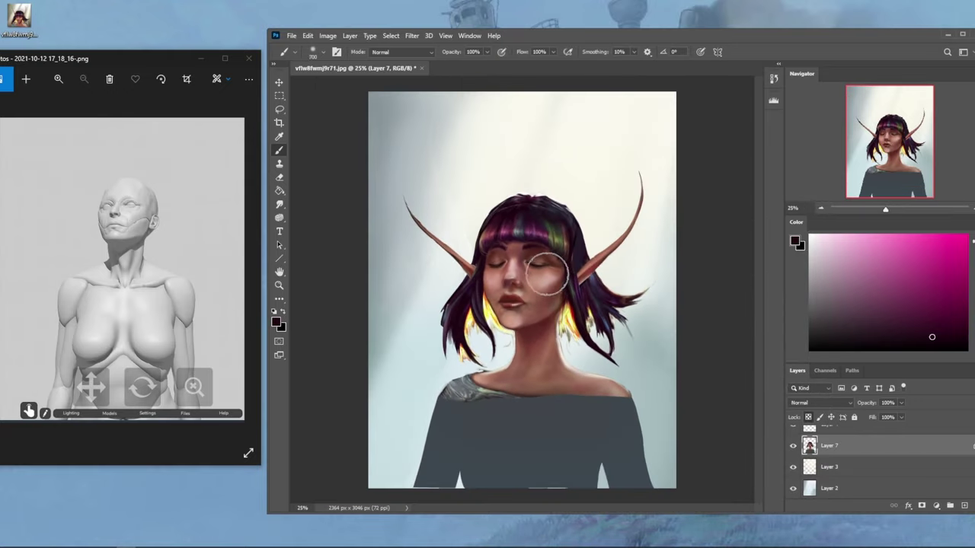
{"action": "left_click", "coordinate": [543, 282], "text": "alt"}
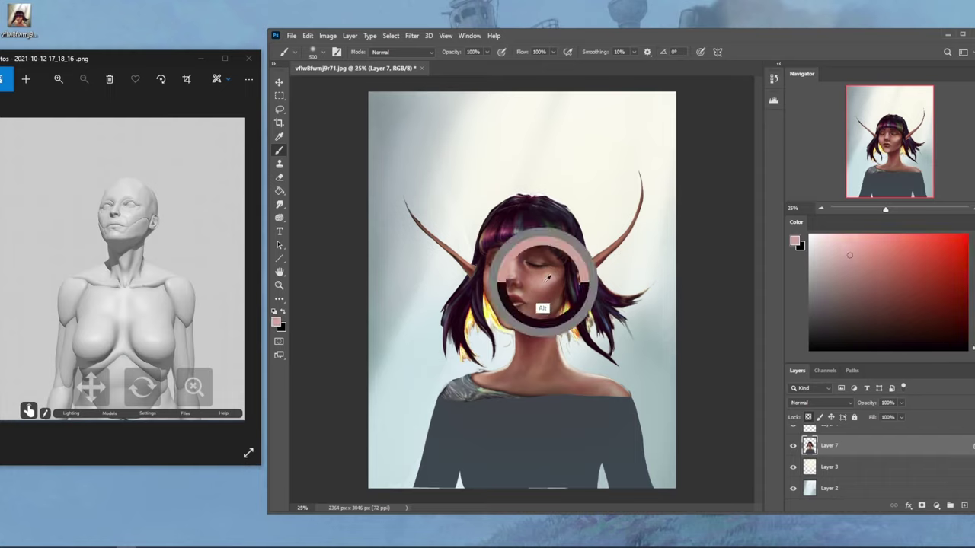
{"action": "left_click_drag", "start_coordinate": [486, 53], "coordinate": [469, 67]}
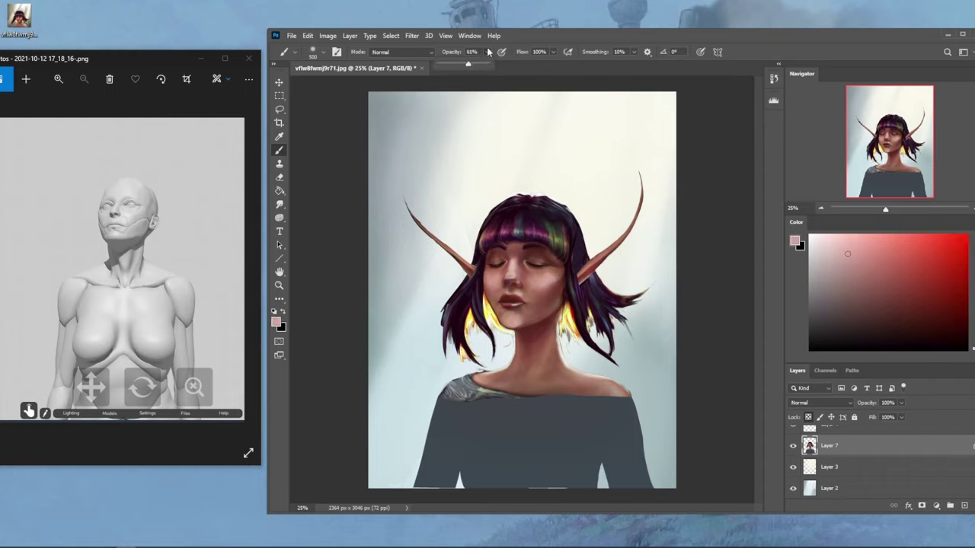
- Paint soft light skin tones over the viewer's-right eyelid and cheek, adjusting the brush size
{"action": "left_click", "coordinate": [534, 259]}
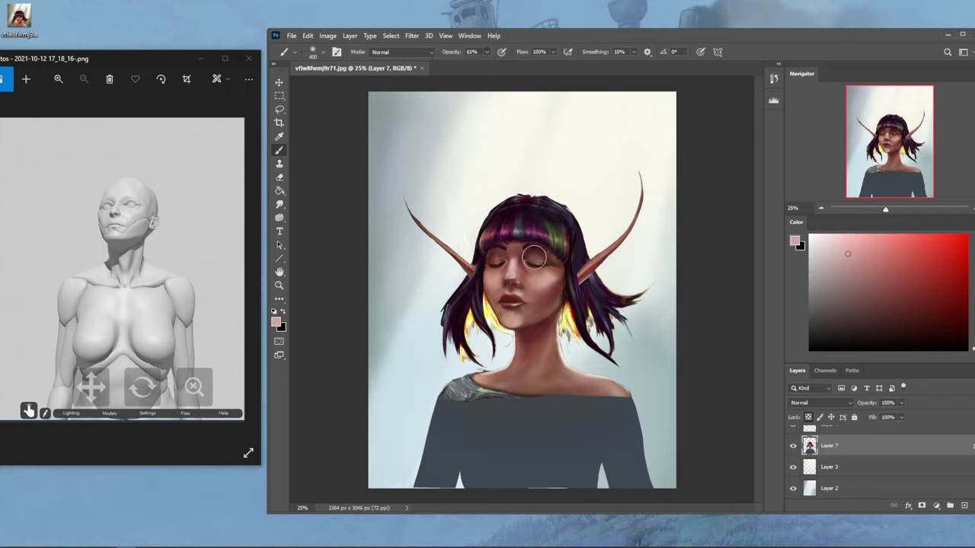
{"action": "key", "text": "bracketright"}
{"action": "key", "text": "bracketright"}
{"action": "key", "text": "bracketleft"}
{"action": "key", "text": "bracketleft"}
{"action": "key", "text": "bracketleft"}
{"action": "key", "text": "bracketleft"}
{"action": "key", "text": "bracketleft"}
{"action": "key", "text": "bracketleft"}
{"action": "key", "text": "bracketleft"}
{"action": "key", "text": "bracketleft"}
{"action": "key", "text": "bracketleft"}
- Brighten the light areas of the face with the Dodge tool set to Highlights, enlarging the brush from 175 px
{"action": "left_click_drag", "start_coordinate": [280, 218], "coordinate": [323, 220]}
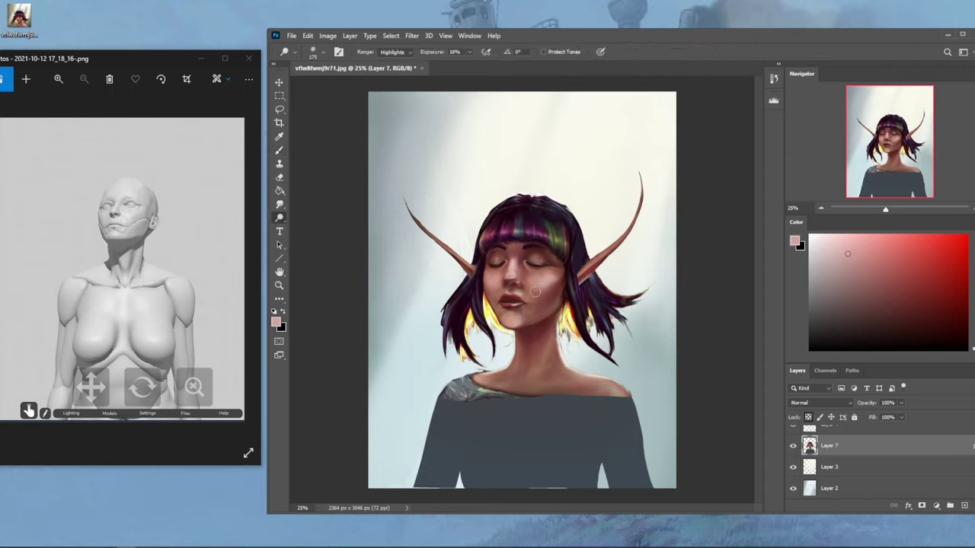
{"action": "key", "text": "bracketright"}
{"action": "key", "text": "bracketright"}
{"action": "key", "text": "bracketright"}
- Paint sampled skin tones around the eyes and brows with the soft brush at 61% opacity, and smudge them at 5% strength
{"action": "key", "text": "b"}
{"action": "left_click", "coordinate": [534, 262], "text": "alt"}
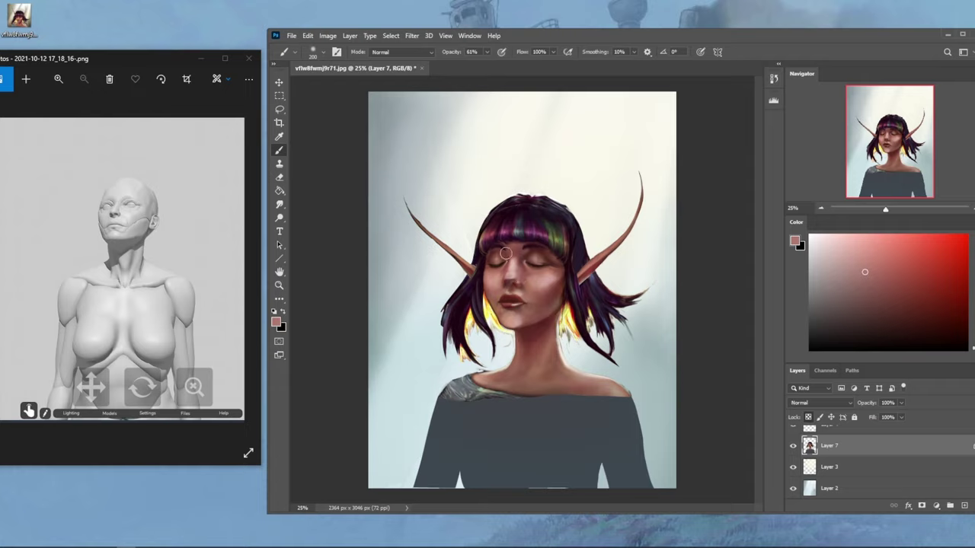
{"action": "left_click", "coordinate": [281, 205]}
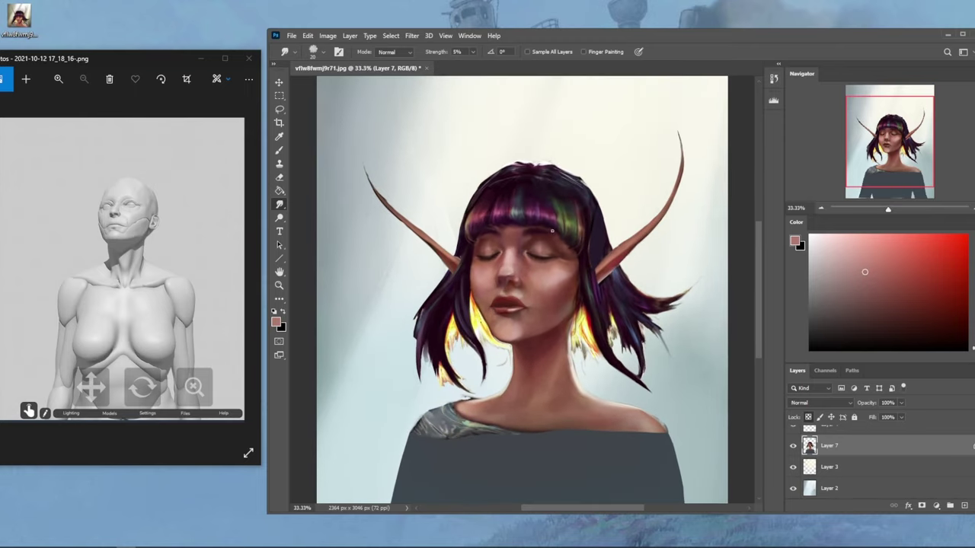
{"action": "key", "text": "b"}
{"action": "left_click", "coordinate": [565, 275], "text": "alt"}
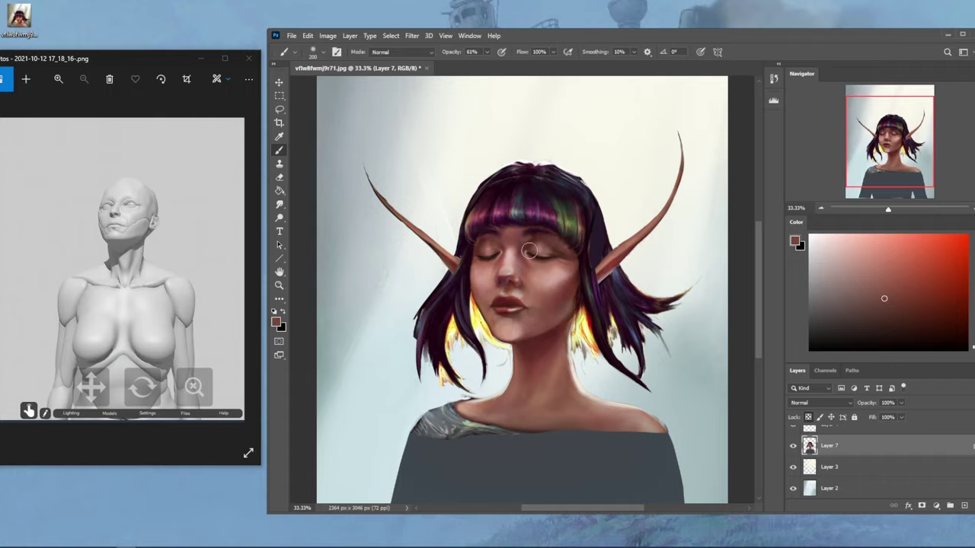
{"action": "left_click", "coordinate": [544, 275], "text": "alt"}
{"action": "key", "text": "ctrl+minus"}
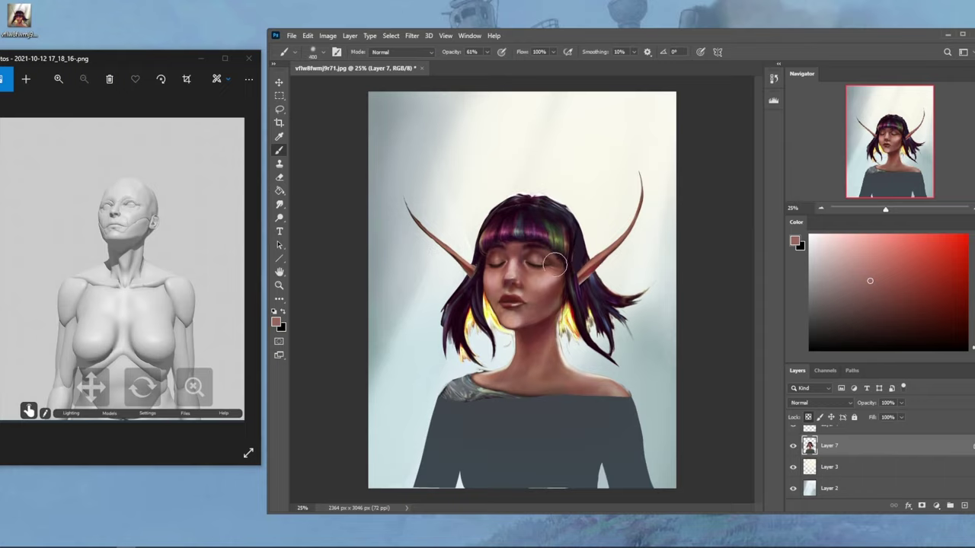
{"action": "left_click", "coordinate": [279, 204]}
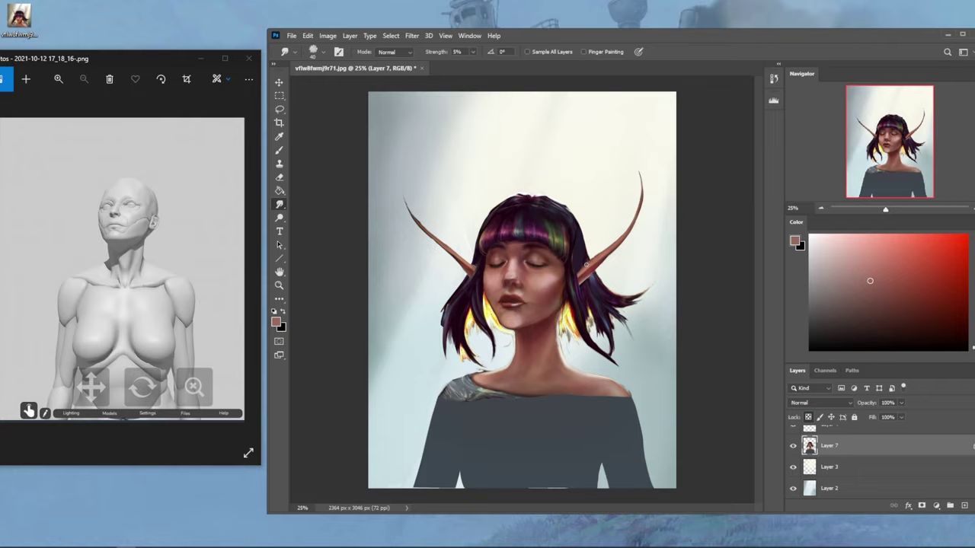
- Blend the brow area with a smaller 61% opacity brush and the Smudge tool, and repaint the brows with a sampled dark tone
{"action": "key", "text": "b"}
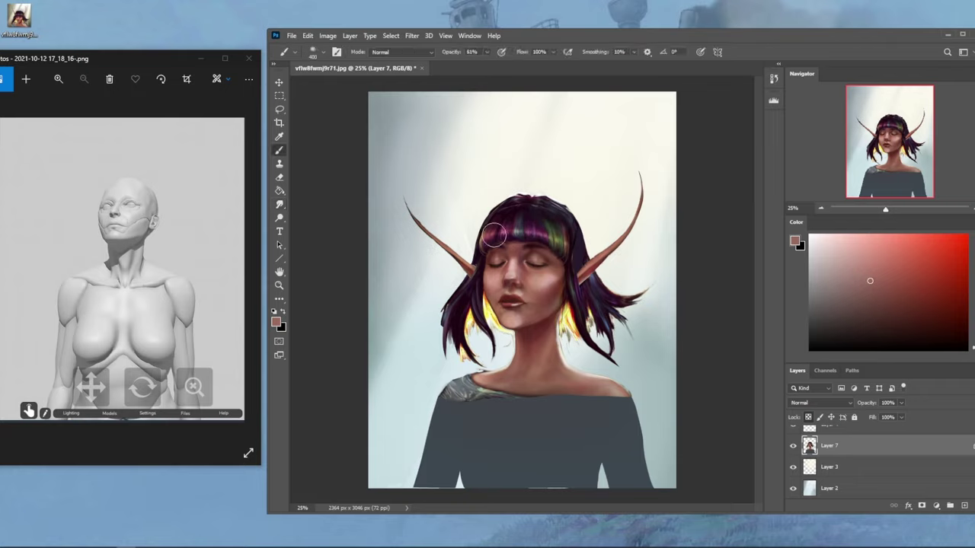
{"action": "key", "text": "["}
{"action": "key", "text": "["}
{"action": "key", "text": "6"}
{"action": "key", "text": "1"}
{"action": "left_click", "coordinate": [280, 206]}
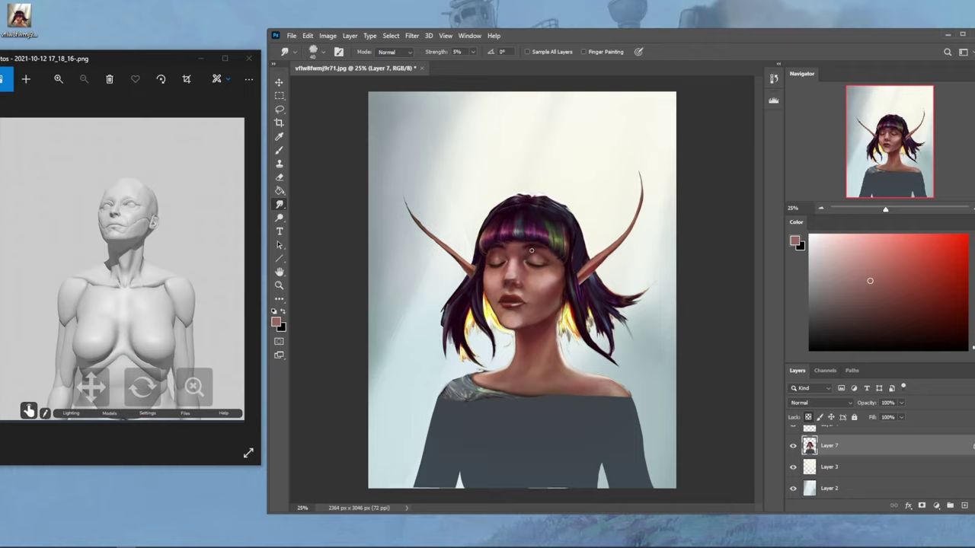
{"action": "key", "text": "b"}
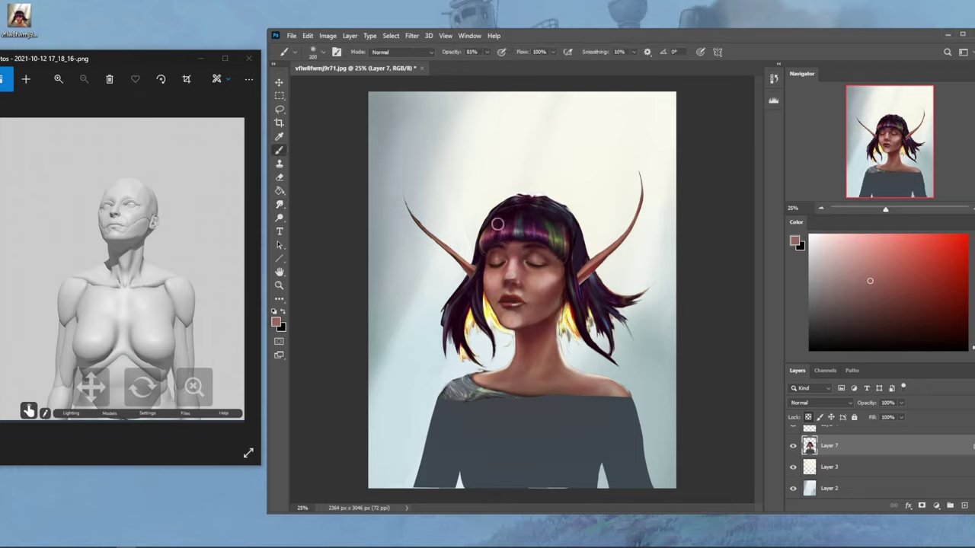
{"action": "left_click", "coordinate": [524, 245], "text": "alt"}
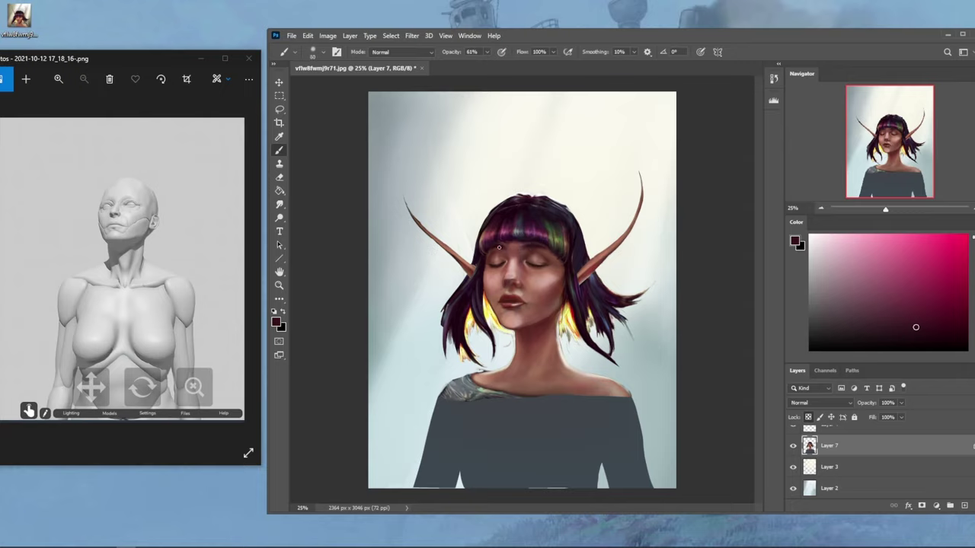
- Brighten the coloured highlights across the bangs with the Dodge tool set to Highlights, varying the brush size
{"action": "left_click", "coordinate": [280, 218]}
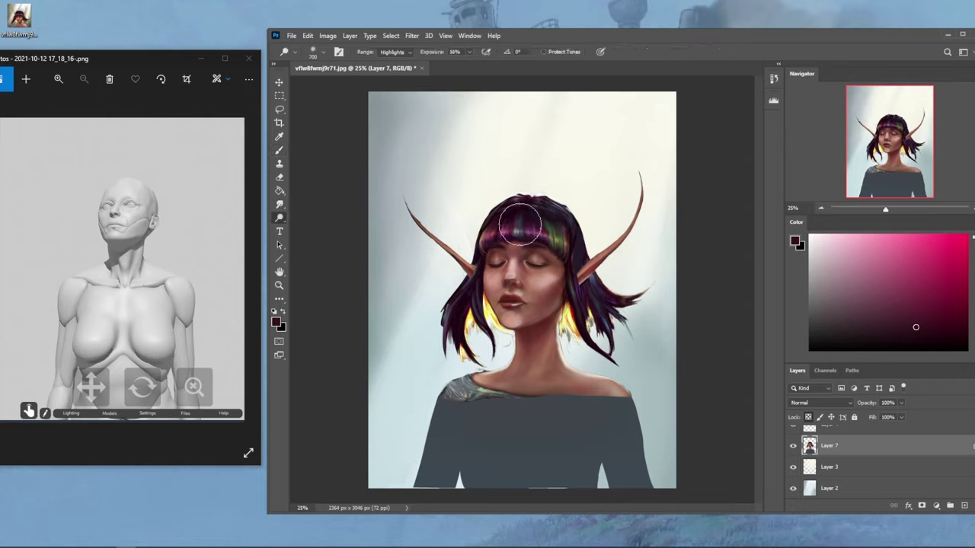
{"action": "key", "text": "["}
{"action": "key", "text": "["}
{"action": "key", "text": "["}
{"action": "key", "text": "["}
{"action": "key", "text": "["}
{"action": "key", "text": "["}
{"action": "mouse_move", "coordinate": [565, 237]}
{"action": "left_mouse_down"}
{"action": "mouse_move", "coordinate": [528, 227]}
{"action": "mouse_move", "coordinate": [562, 236]}
{"action": "mouse_move", "coordinate": [470, 244]}
{"action": "mouse_move", "coordinate": [572, 244]}
{"action": "mouse_move", "coordinate": [518, 222]}
{"action": "mouse_move", "coordinate": [479, 241]}
{"action": "mouse_move", "coordinate": [584, 242]}
{"action": "left_mouse_up"}
{"action": "key", "text": "]"}
{"action": "key", "text": "]"}
{"action": "key", "text": "]"}
{"action": "key", "text": "]"}
{"action": "key", "text": "]"}
{"action": "key", "text": "]"}
{"action": "key", "text": "ctrl+minus"}
{"action": "key", "text": "bracketright"}
{"action": "key", "text": "bracketright"}
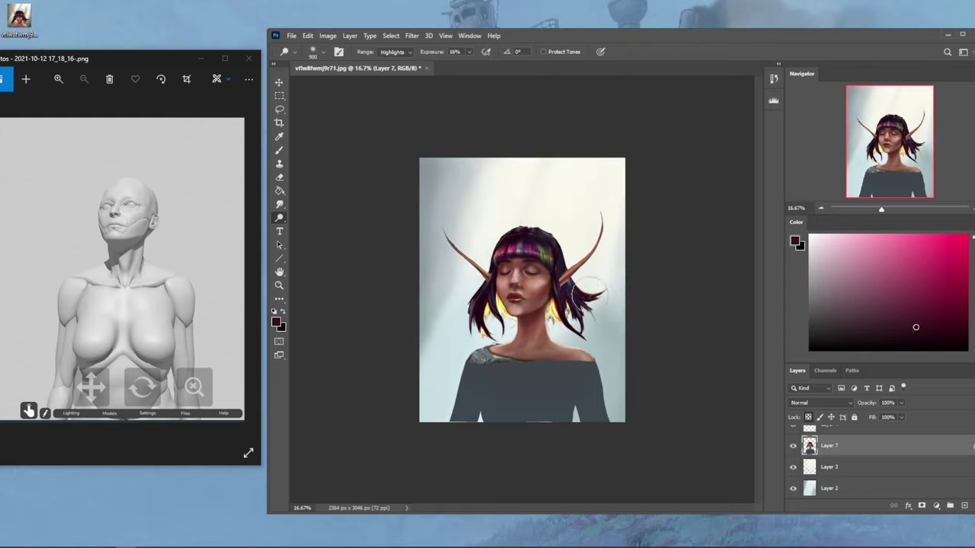
- Set the Dodge exposure to 100% and brighten the flared hair tips on the viewer's-right side with a smaller brush
{"action": "left_click", "coordinate": [470, 53]}
{"action": "left_click_drag", "start_coordinate": [472, 68], "coordinate": [547, 70]}
{"action": "key", "text": "bracketleft"}
{"action": "key", "text": "bracketleft"}
{"action": "key", "text": "bracketleft"}
{"action": "key", "text": "bracketleft"}
{"action": "key", "text": "bracketleft"}
{"action": "key", "text": "bracketleft"}
{"action": "key", "text": "bracketleft"}
{"action": "key", "text": "bracketleft"}
{"action": "key", "text": "bracketleft"}
{"action": "left_click_drag", "start_coordinate": [575, 278], "coordinate": [600, 289]}
{"action": "key", "text": "bracketleft"}
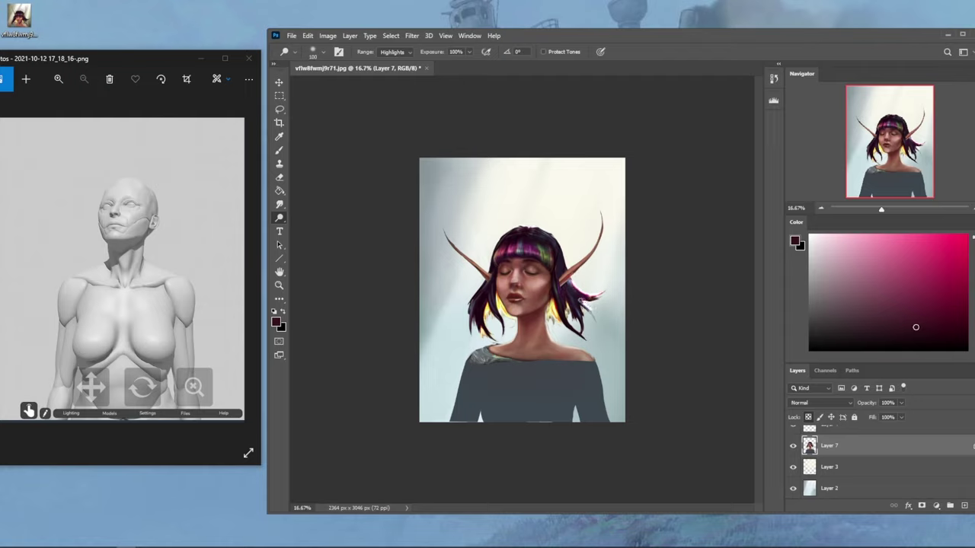
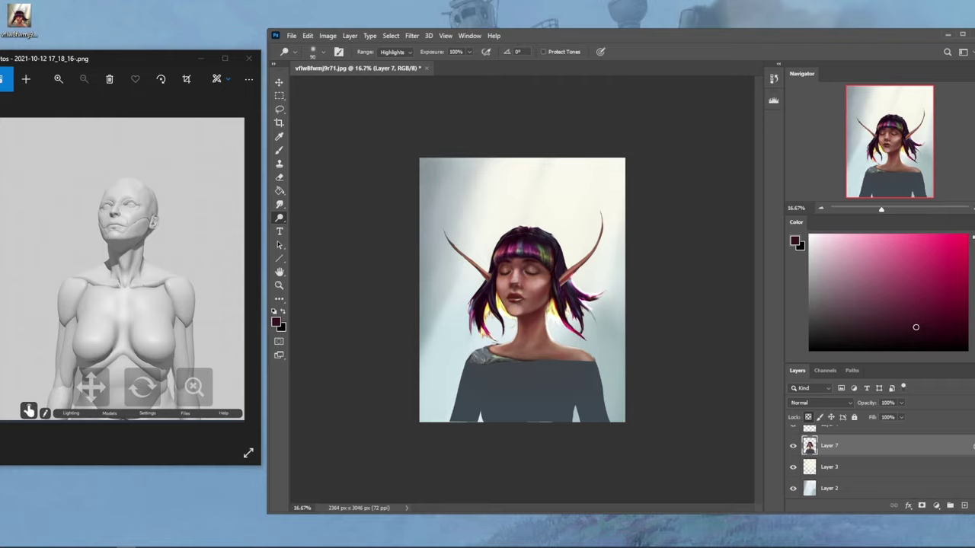
{"action": "key", "text": "]"}
{"action": "mouse_move", "coordinate": [573, 263]}
{"action": "left_mouse_down"}
{"action": "mouse_move", "coordinate": [569, 273]}
{"action": "mouse_move", "coordinate": [602, 215]}
{"action": "left_mouse_up"}
{"action": "key", "text": "ctrl+z"}
- Recolour both long elf ears with a light pink picked for the brush at 61% opacity
{"action": "key", "text": "b"}
{"action": "left_click", "coordinate": [571, 273], "text": "alt"}
{"action": "left_click", "coordinate": [872, 253]}
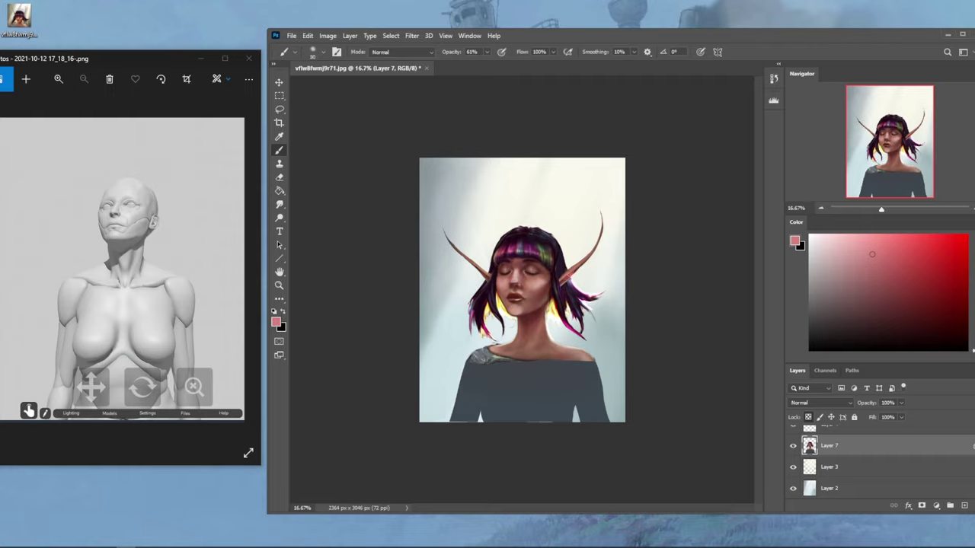
{"action": "left_click", "coordinate": [877, 236]}
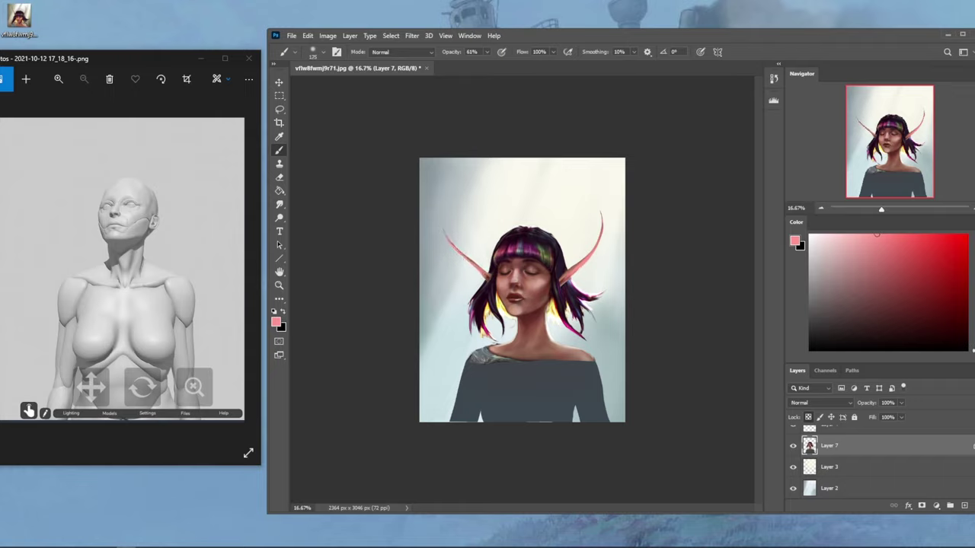
- Shade the bases of both ears with sampled reddish-brown and dark tones, using a much larger brush at 61% opacity
{"action": "key", "text": "]"}
{"action": "key", "text": "]"}
{"action": "key", "text": "]"}
{"action": "key", "text": "]"}
{"action": "key", "text": "]"}
{"action": "key", "text": "]"}
{"action": "key", "text": "]"}
{"action": "key", "text": "]"}
{"action": "key", "text": "]"}
{"action": "key", "text": "]"}
{"action": "key", "text": "]"}
{"action": "key", "text": "]"}
{"action": "key", "text": "]"}
{"action": "key", "text": "]"}
{"action": "left_click", "coordinate": [493, 274], "text": "alt"}
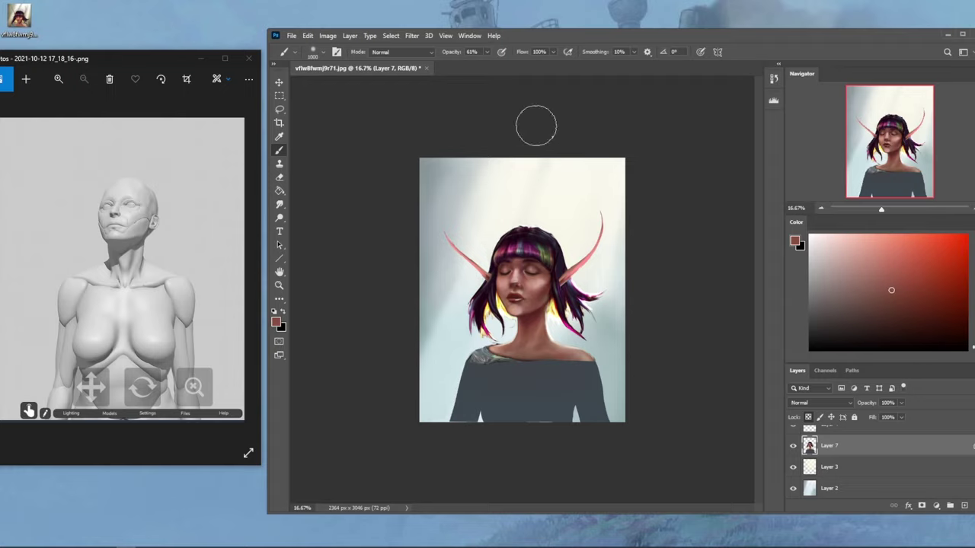
{"action": "left_click", "coordinate": [493, 272], "text": "alt"}
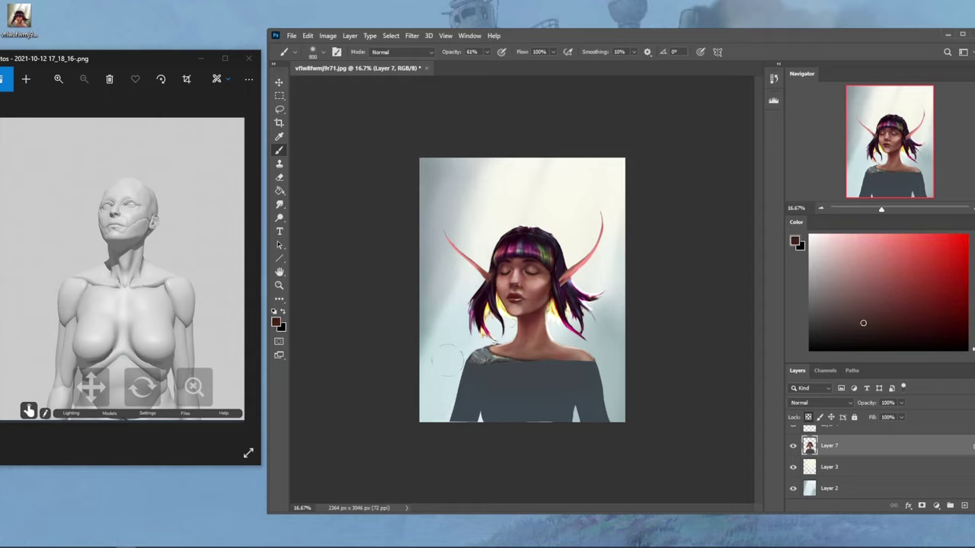
{"action": "left_click", "coordinate": [577, 277], "text": "alt"}
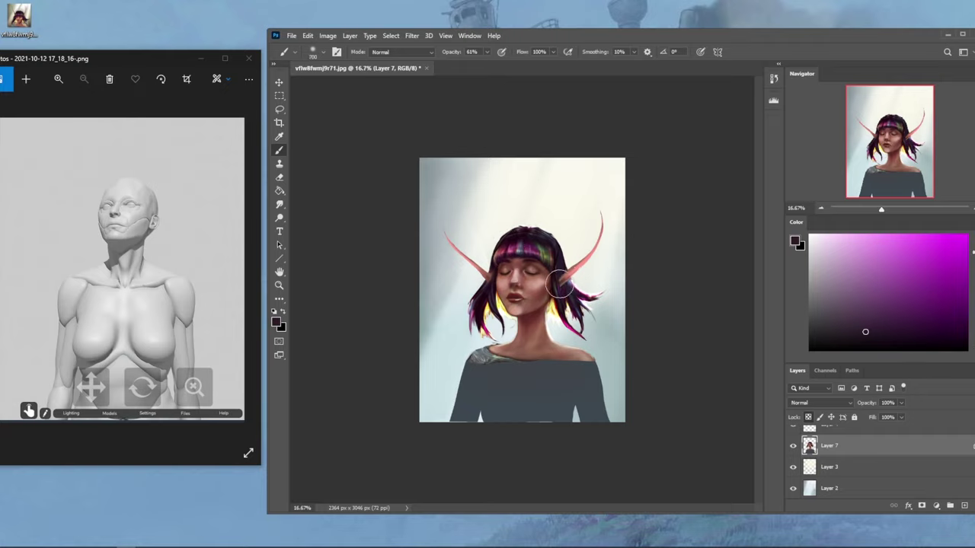
- Use Liquify on Layer 7 to pull the tip of the viewer's-left ear upward with an enlarged warp brush
{"action": "key", "text": "]"}
{"action": "key", "text": "bracketright"}
{"action": "key", "text": "bracketright"}
{"action": "left_click", "coordinate": [412, 36]}
{"action": "left_click", "coordinate": [439, 133]}
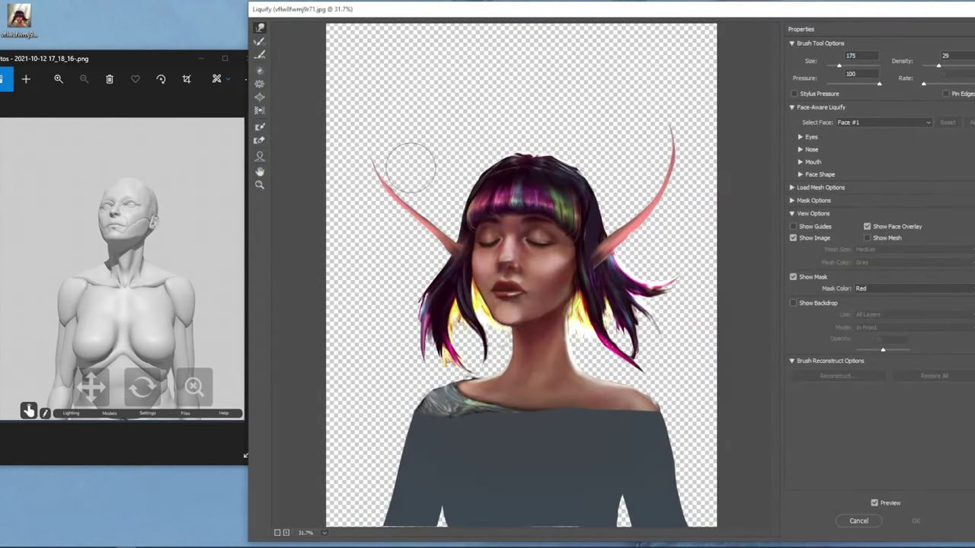
{"action": "mouse_move", "coordinate": [375, 158]}
{"action": "left_mouse_down"}
{"action": "mouse_move", "coordinate": [367, 138]}
{"action": "mouse_move", "coordinate": [372, 120]}
{"action": "mouse_move", "coordinate": [380, 124]}
{"action": "left_mouse_up"}
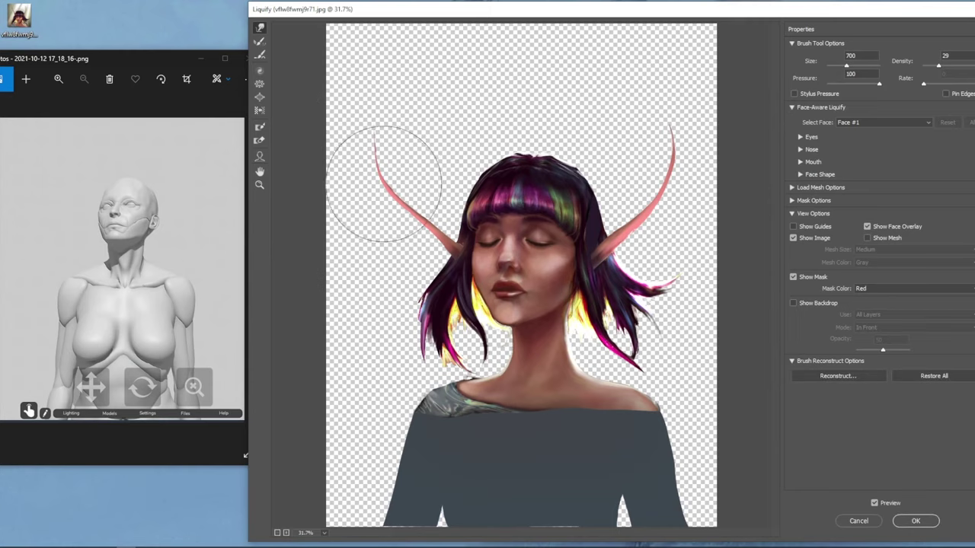
- Reshape the curve of the viewer's-left ear with a 900-size Liquify brush and apply the deformation
{"action": "key", "text": "]"}
{"action": "key", "text": "]"}
{"action": "left_click_drag", "start_coordinate": [381, 193], "coordinate": [385, 184]}
{"action": "mouse_move", "coordinate": [370, 133]}
{"action": "left_mouse_down"}
{"action": "mouse_move", "coordinate": [385, 114]}
{"action": "mouse_move", "coordinate": [376, 101]}
{"action": "mouse_move", "coordinate": [414, 92]}
{"action": "mouse_move", "coordinate": [414, 122]}
{"action": "mouse_move", "coordinate": [390, 133]}
{"action": "left_mouse_up"}
{"action": "key", "text": "ctrl+minus"}
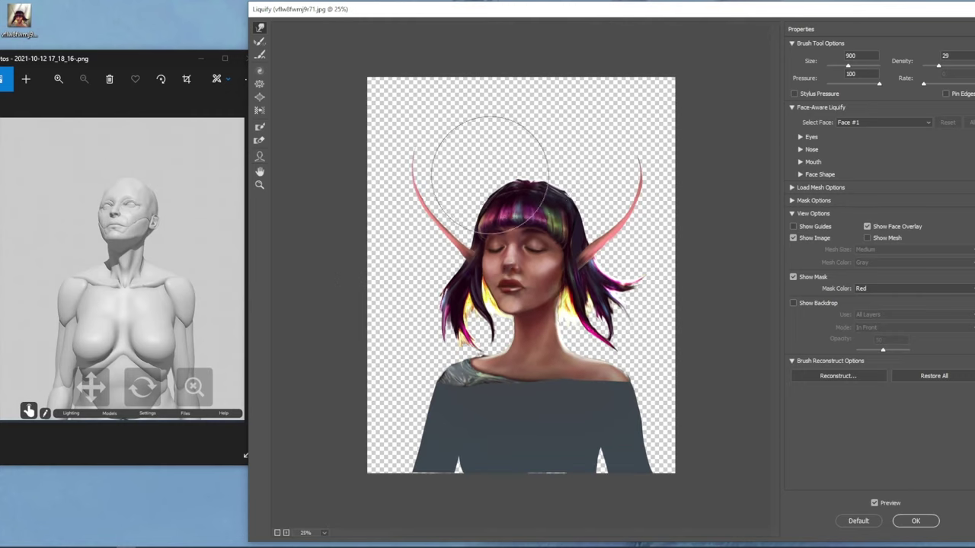
{"action": "key", "text": "bracketleft"}
{"action": "key", "text": "bracketleft"}
{"action": "key", "text": "bracketleft"}
{"action": "key", "text": "bracketleft"}
{"action": "key", "text": "bracketleft"}
{"action": "key", "text": "bracketleft"}
{"action": "key", "text": "bracketleft"}
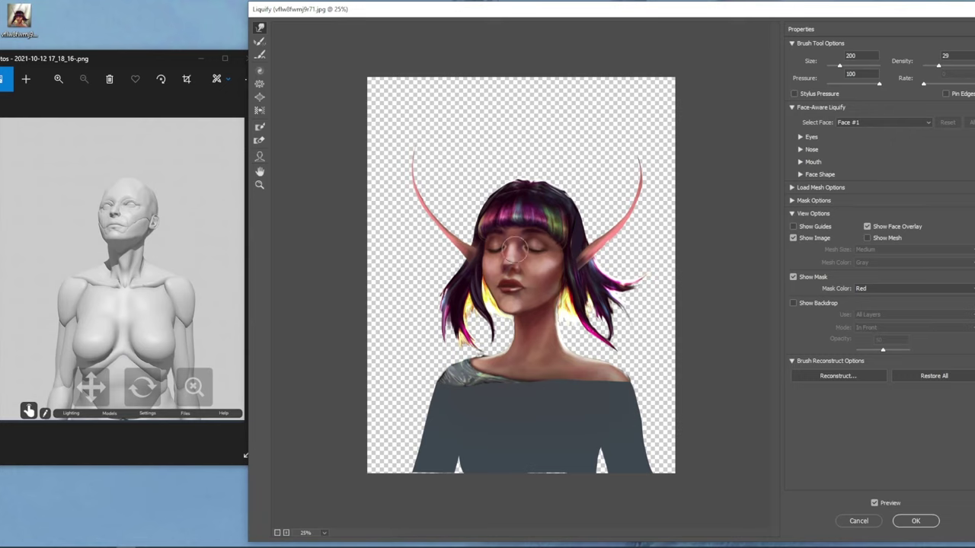
{"action": "left_click", "coordinate": [916, 520]}
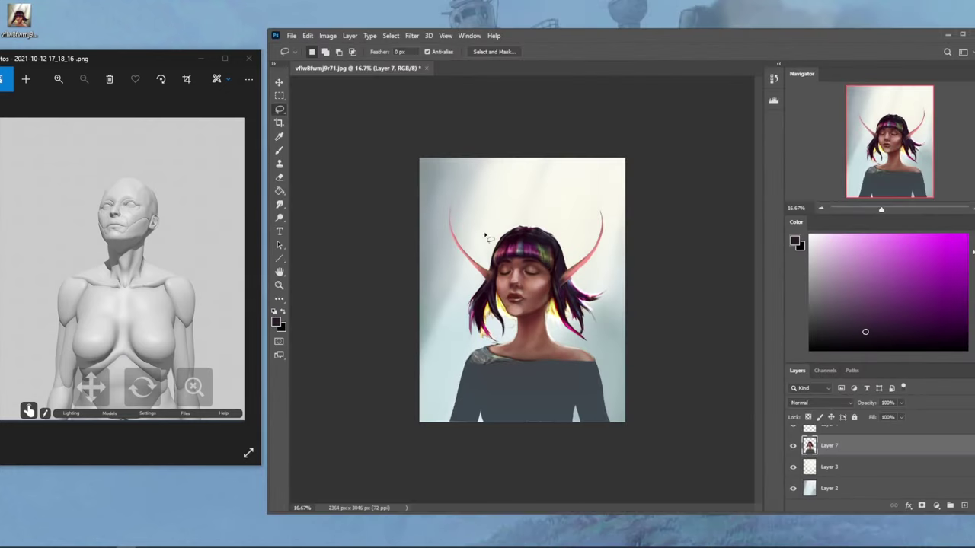
- Select the viewer's-left ear with a freehand lasso
{"action": "left_click_drag", "start_coordinate": [480, 276], "coordinate": [479, 277]}
{"action": "key", "text": "ctrl+j"}
{"action": "key", "text": "v"}
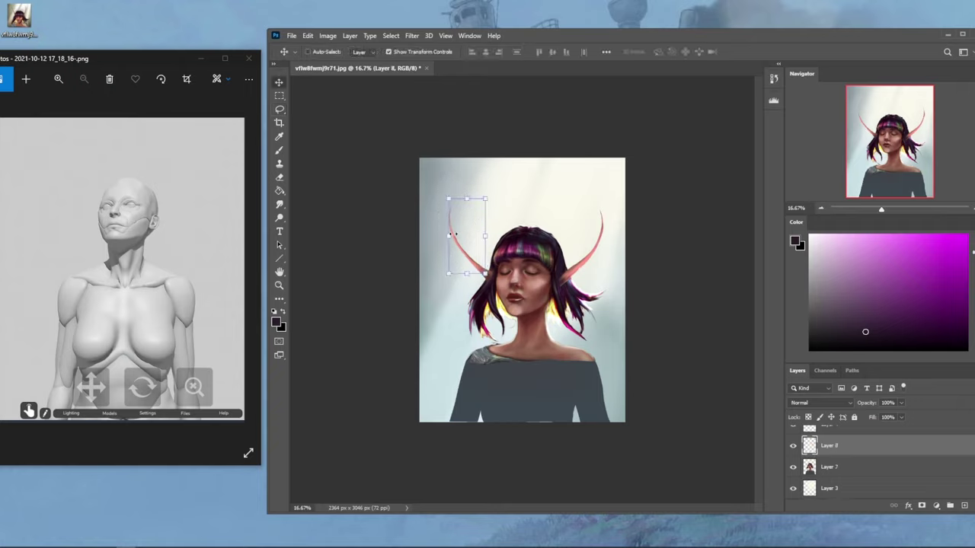
{"action": "left_click_drag", "start_coordinate": [450, 199], "coordinate": [458, 212]}
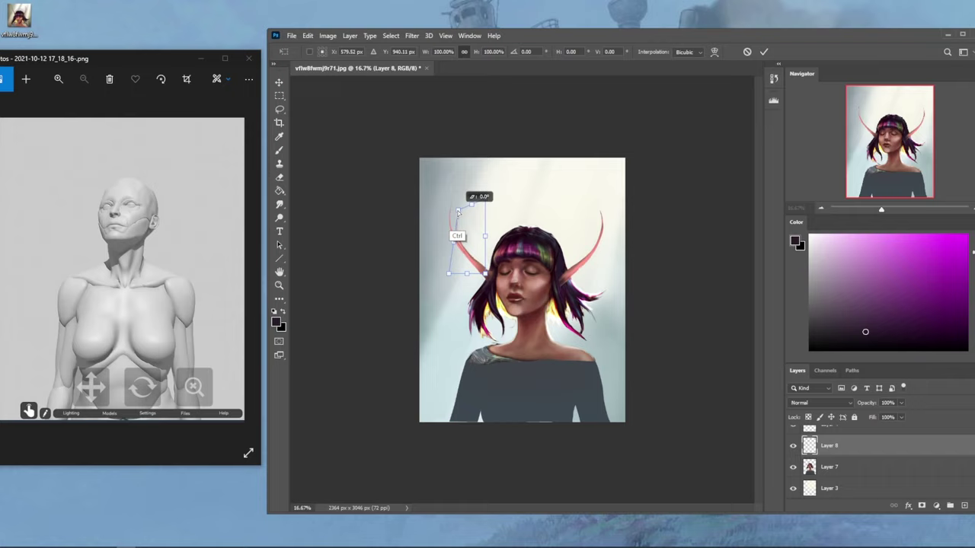
{"action": "key", "text": "ctrl+z"}
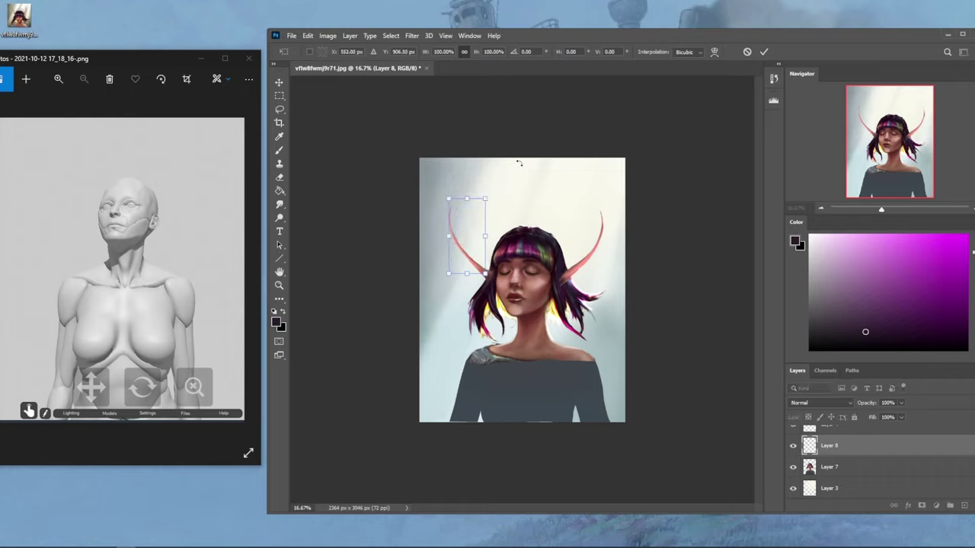
{"action": "left_click", "coordinate": [747, 52]}
{"action": "key", "text": "ctrl+z"}
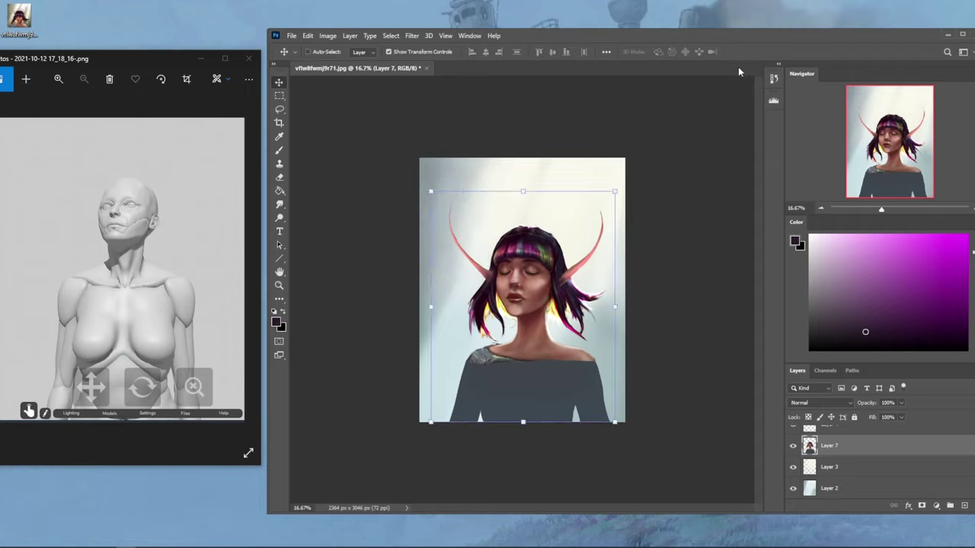
{"action": "left_click", "coordinate": [773, 78]}
{"action": "left_click", "coordinate": [683, 442]}
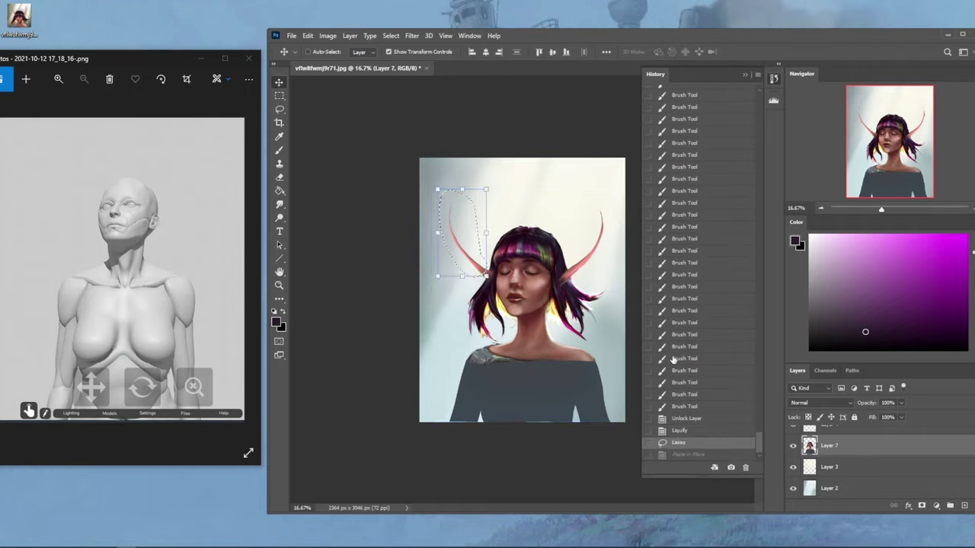
- Cut the selected ear onto its own layer and distort its outer upper corner inward to shorten it
{"action": "left_click", "coordinate": [745, 75]}
{"action": "key", "text": "ctrl+x"}
{"action": "key", "text": "ctrl+v"}
{"action": "left_click_drag", "start_coordinate": [450, 199], "coordinate": [462, 208]}
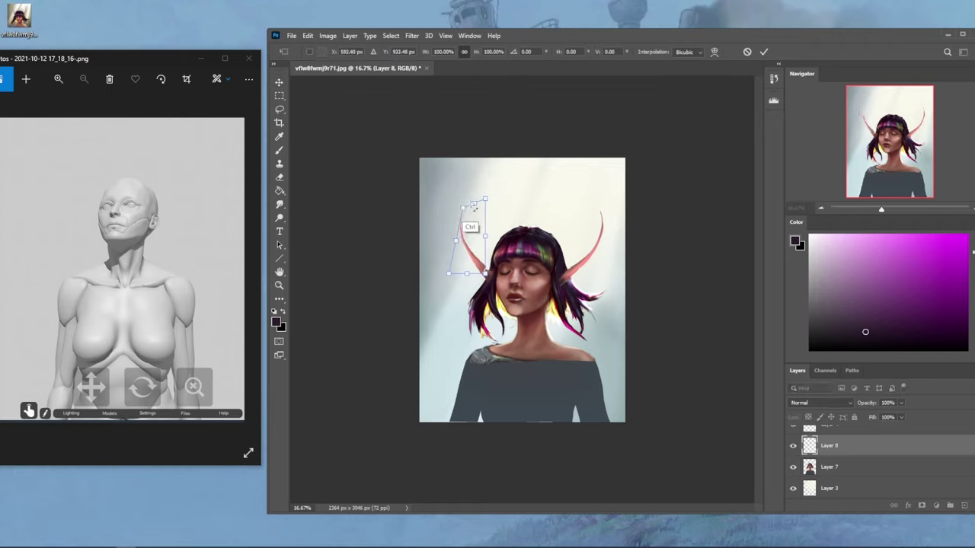
{"action": "left_click", "coordinate": [764, 51]}
{"action": "key", "text": "Return"}
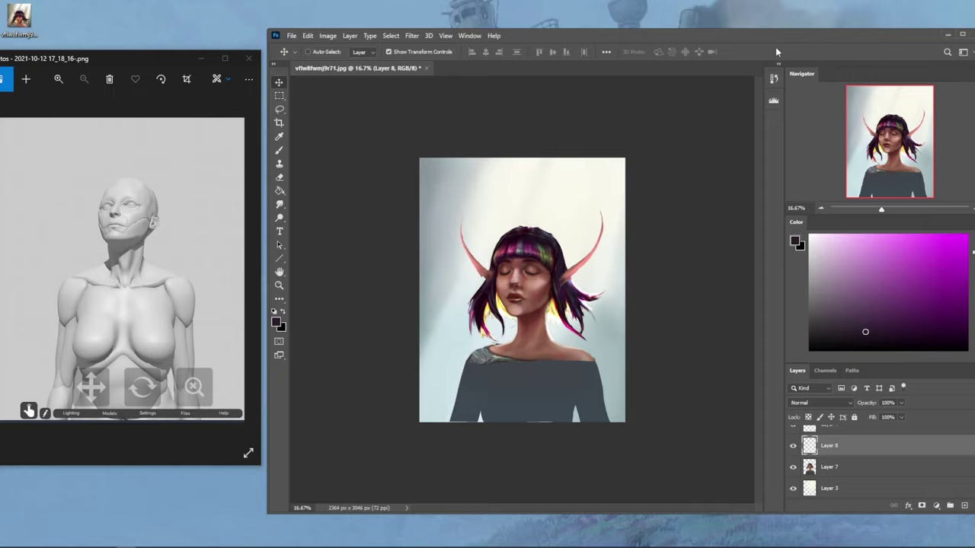
- Merge the reshaped ear layer down into Layer 7
{"action": "key", "text": "e"}
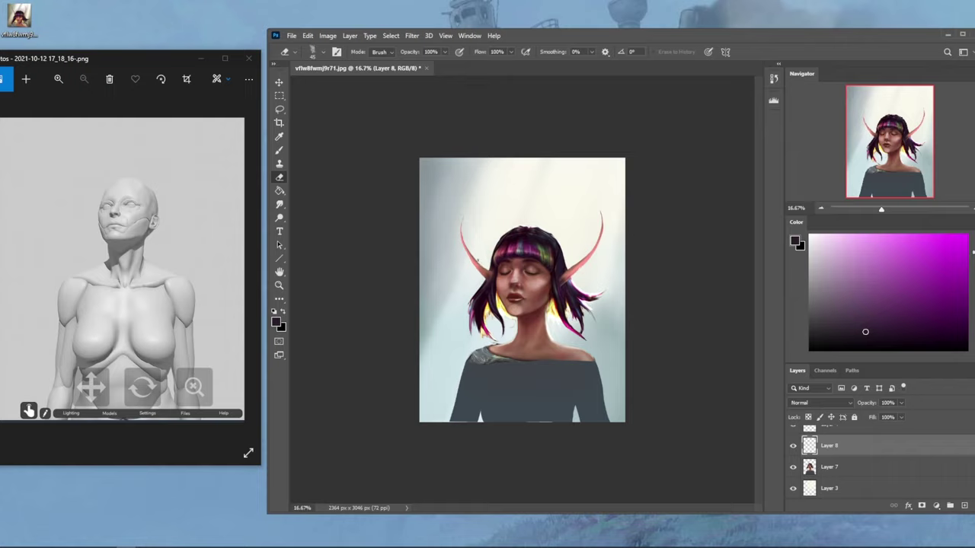
{"action": "right_click", "coordinate": [855, 446]}
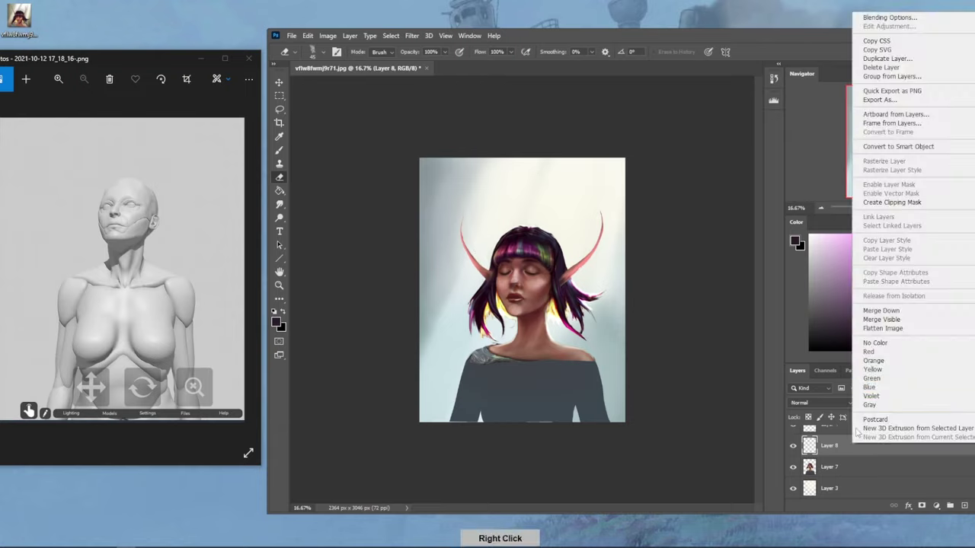
{"action": "left_click", "coordinate": [876, 313]}
- Undo the last Dodge stroke, enlarge the Dodge brush and lower its exposure
{"action": "left_click", "coordinate": [281, 218]}
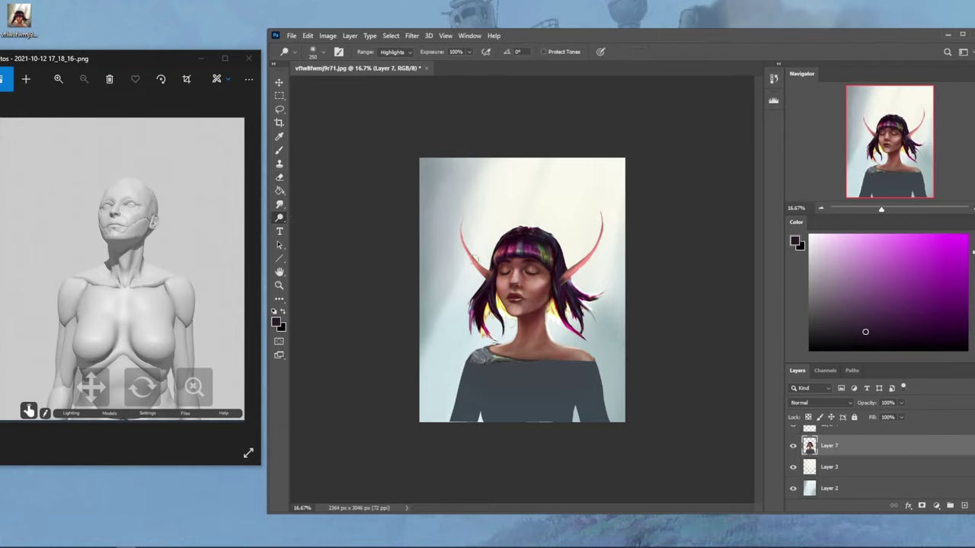
{"action": "key", "text": "ctrl"}
{"action": "key", "text": "ctrl+z"}
{"action": "key", "text": "]"}
{"action": "key", "text": "]"}
{"action": "key", "text": "]"}
{"action": "key", "text": "]"}
{"action": "key", "text": "]"}
{"action": "key", "text": "]"}
{"action": "key", "text": "]"}
{"action": "left_click", "coordinate": [468, 52]}
{"action": "left_click_drag", "start_coordinate": [472, 64], "coordinate": [428, 67]}
- Set up a smaller white brush at 100% opacity and lock the transparent pixels of Layer 7
{"action": "key", "text": "b"}
{"action": "key", "text": "x"}
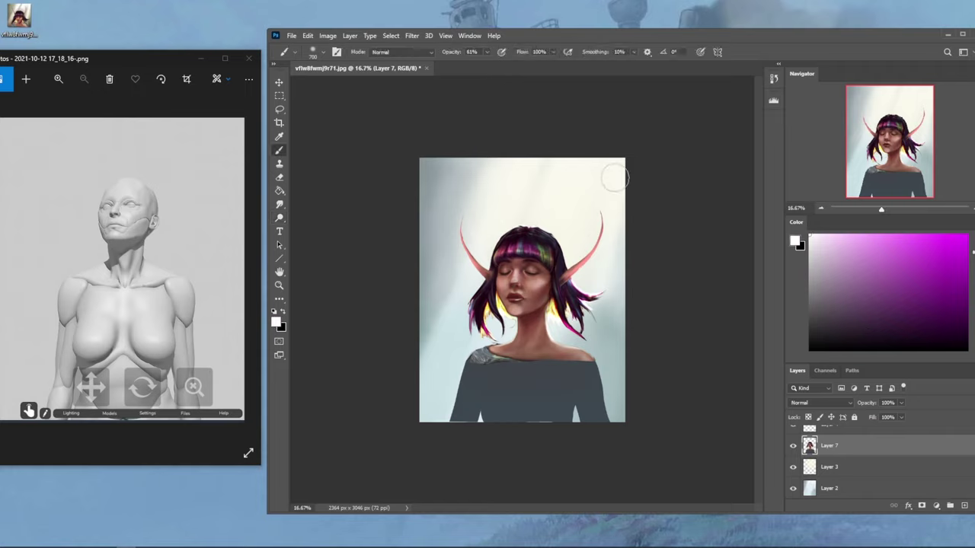
{"action": "left_click", "coordinate": [486, 52]}
{"action": "left_click_drag", "start_coordinate": [482, 65], "coordinate": [514, 66]}
{"action": "left_click", "coordinate": [808, 417]}
{"action": "key", "text": "["}
- Darken the background on Layer 2 by lowering its Hue/Saturation lightness
{"action": "left_click", "coordinate": [851, 488]}
{"action": "key", "text": "ctrl+u"}
{"action": "left_click_drag", "start_coordinate": [809, 397], "coordinate": [805, 397]}
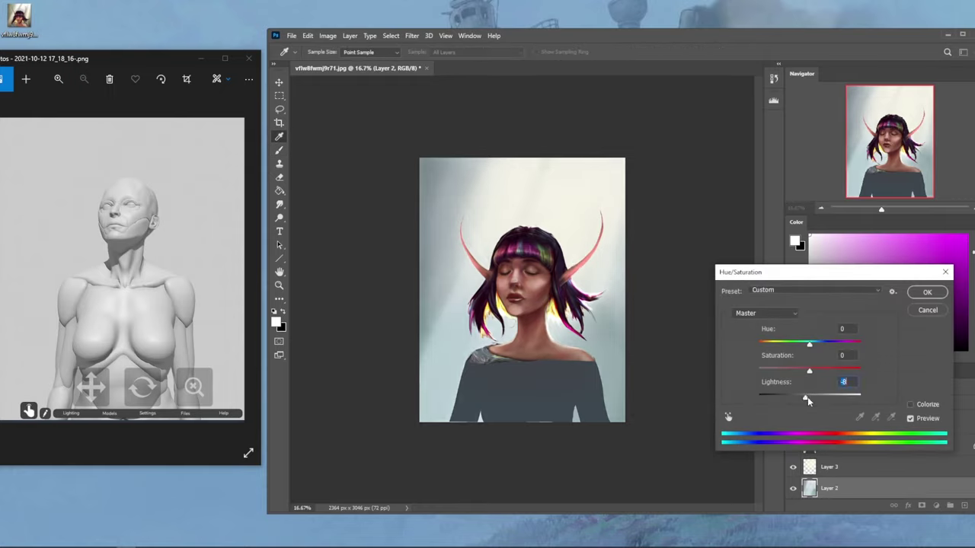
{"action": "left_click_drag", "start_coordinate": [804, 402], "coordinate": [798, 397]}
{"action": "left_click", "coordinate": [928, 293]}
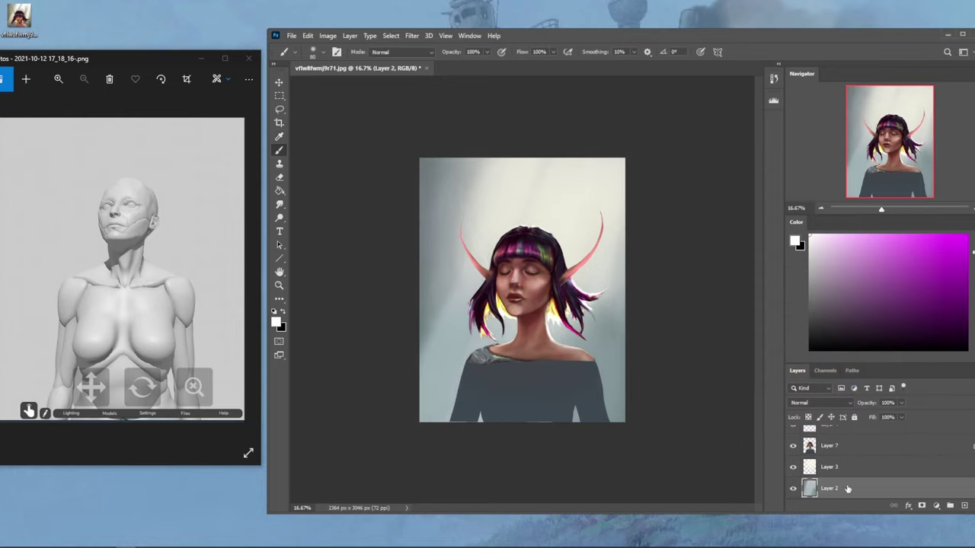
- Strengthen the pale glow by duplicating Layer 3 and merging the copy back into it
{"action": "left_click", "coordinate": [852, 468]}
{"action": "key", "text": "ctrl+j"}
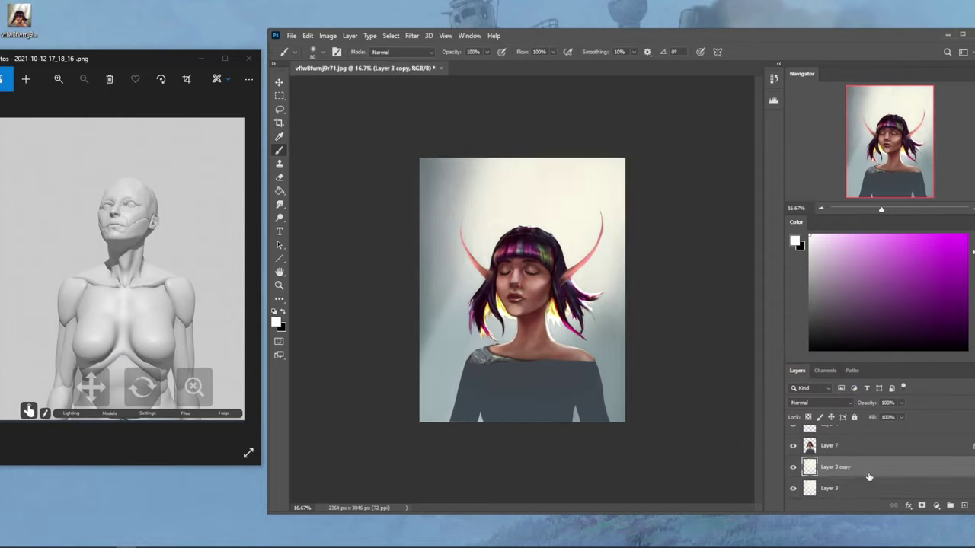
{"action": "key", "text": "ctrl+e"}
- Turn the Layer 3 glow pure white by setting its Hue/Saturation lightness to +100
{"action": "key", "text": "ctrl+u"}
{"action": "left_click_drag", "start_coordinate": [825, 398], "coordinate": [861, 398]}
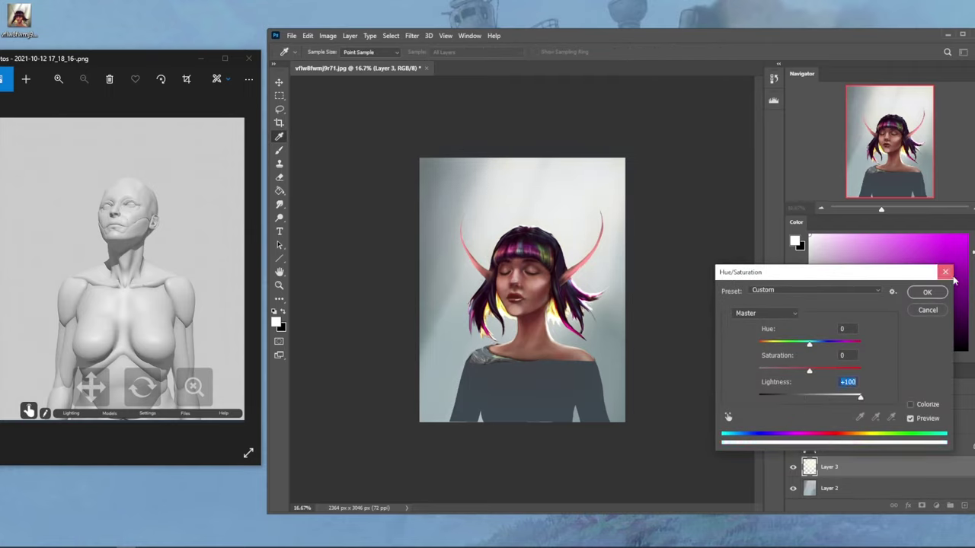
{"action": "left_click", "coordinate": [935, 293]}
{"action": "key", "text": "b"}
- Duplicate the whitened Layer 3 and merge the copy down to intensify the white glow
{"action": "key", "text": "ctrl+j"}
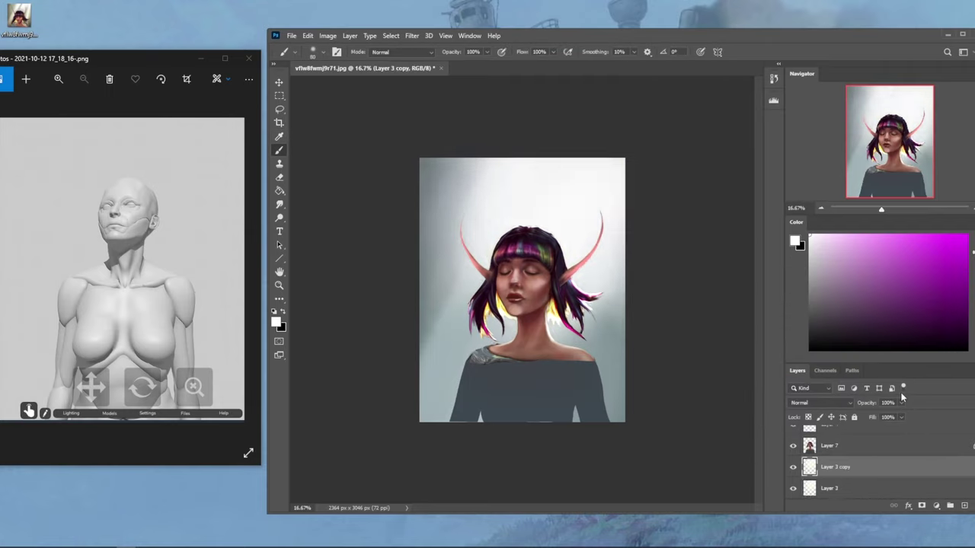
{"action": "right_click", "coordinate": [838, 467]}
{"action": "left_click", "coordinate": [887, 331]}
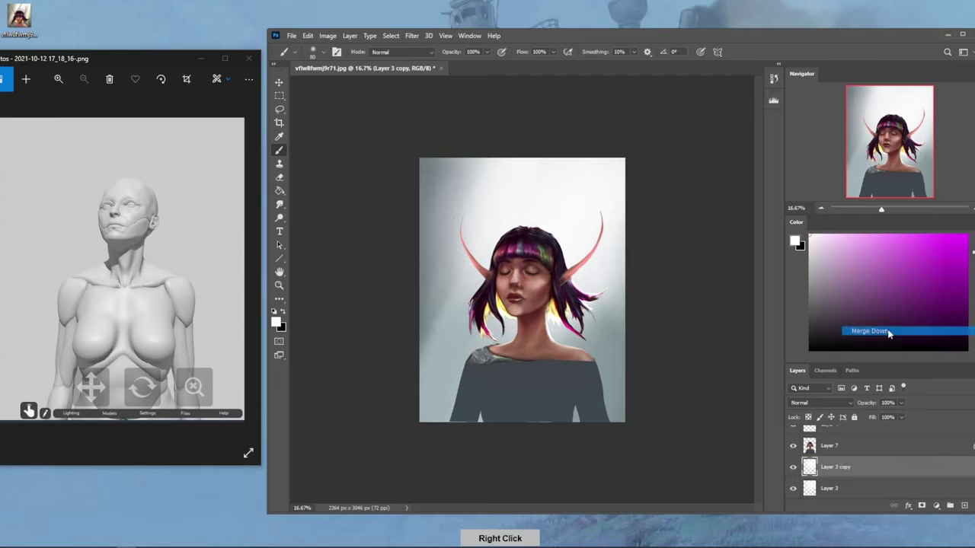
{"action": "left_click", "coordinate": [839, 447]}
{"action": "key", "text": "e"}
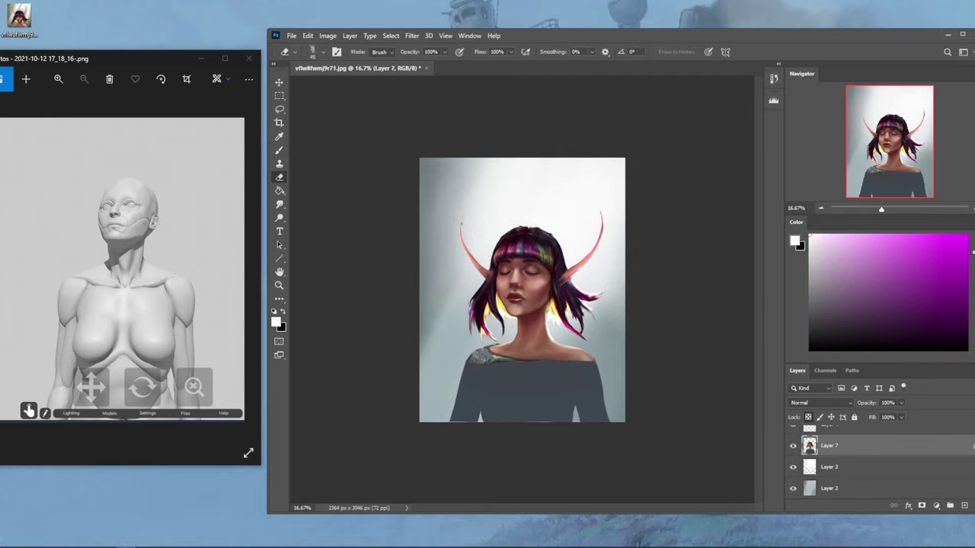
{"action": "key", "text": "b"}
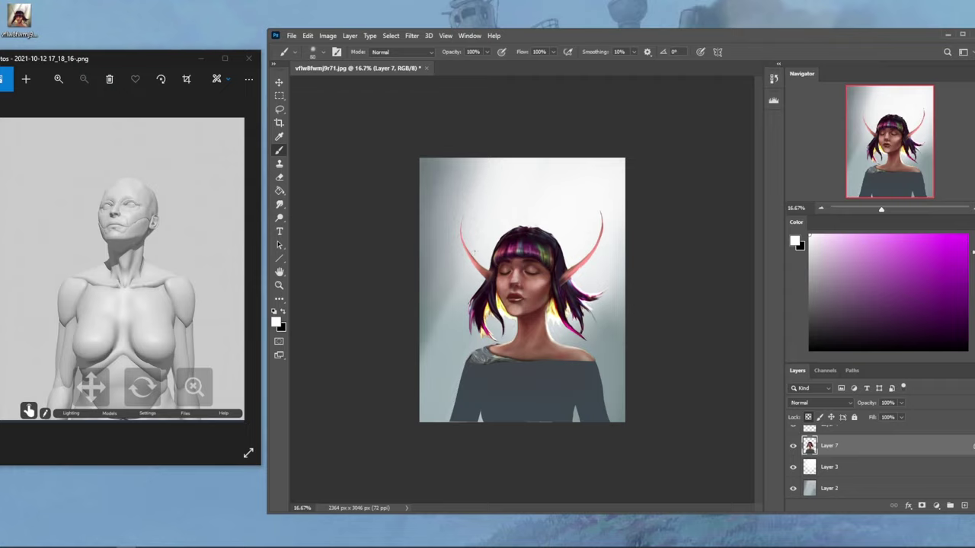
- Move the white glow on Layer 3 upward behind the figure
{"action": "left_click", "coordinate": [830, 467]}
{"action": "key", "text": "v"}
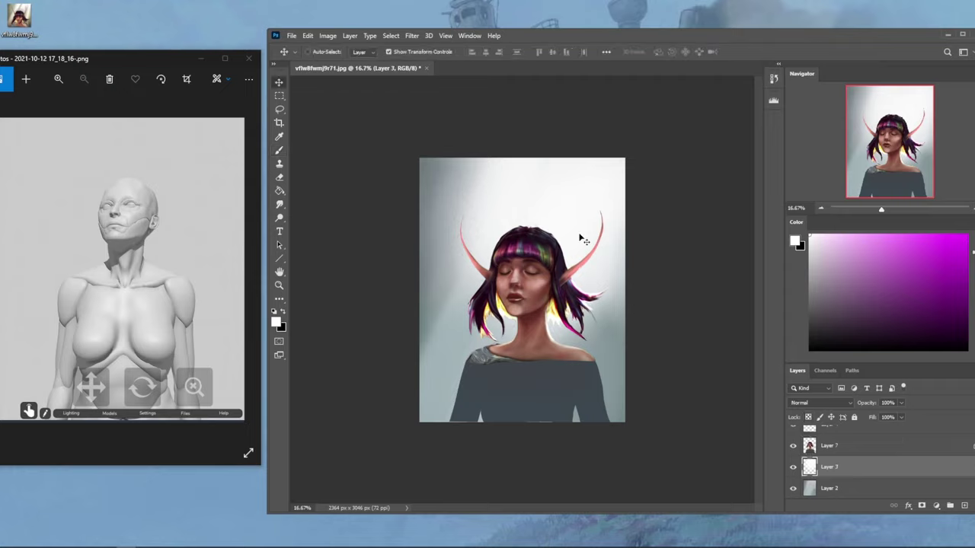
{"action": "mouse_move", "coordinate": [563, 221]}
{"action": "left_mouse_down"}
{"action": "mouse_move", "coordinate": [561, 124]}
{"action": "mouse_move", "coordinate": [568, 156]}
{"action": "left_mouse_up"}
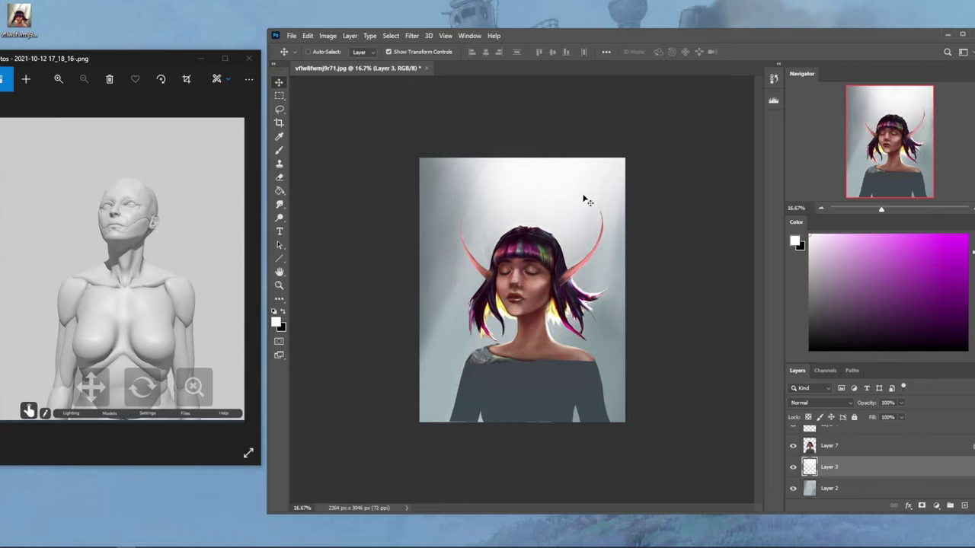
- Erase part of the glow around the upper viewer's-left background with a 3100-size eraser, and compare it with Layer 3 hidden
{"action": "key", "text": "e"}
{"action": "right_click", "coordinate": [583, 197]}
{"action": "double_click", "coordinate": [583, 329]}
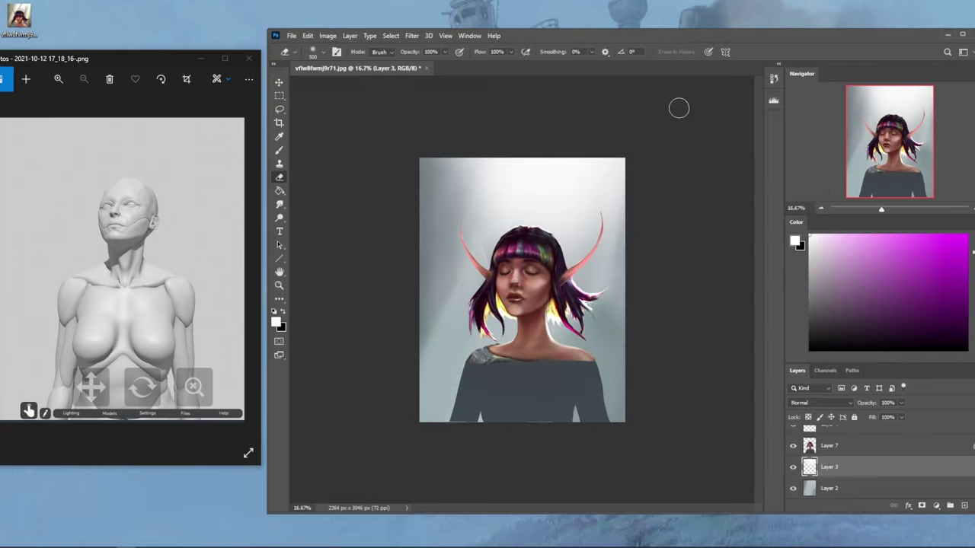
{"action": "key", "text": "]"}
{"action": "key", "text": "]"}
{"action": "key", "text": "]"}
{"action": "key", "text": "]"}
{"action": "key", "text": "]"}
{"action": "key", "text": "]"}
{"action": "key", "text": "]"}
{"action": "key", "text": "]"}
{"action": "key", "text": "]"}
{"action": "key", "text": "]"}
{"action": "key", "text": "]"}
{"action": "key", "text": "]"}
{"action": "key", "text": "]"}
{"action": "key", "text": "]"}
{"action": "key", "text": "]"}
{"action": "key", "text": "]"}
{"action": "left_click", "coordinate": [449, 169]}
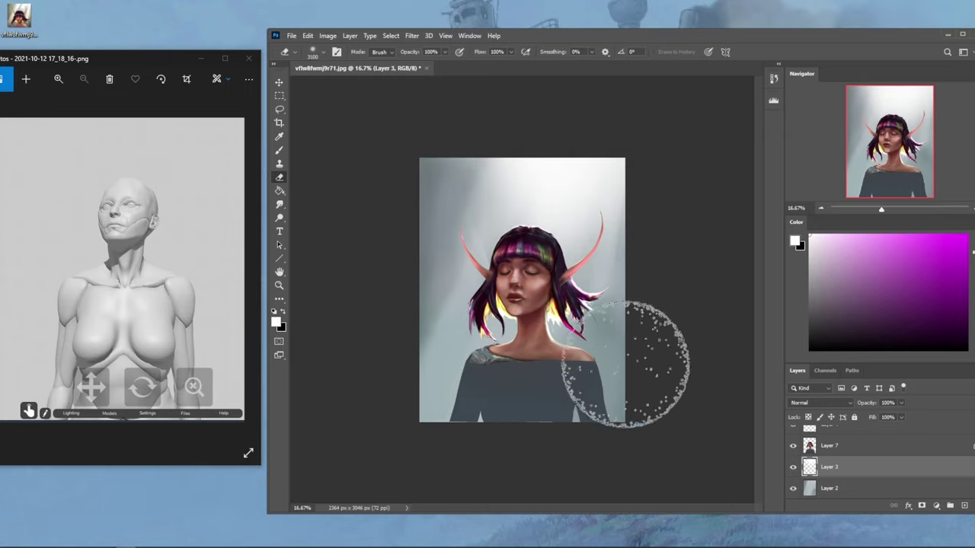
{"action": "left_click", "coordinate": [474, 170]}
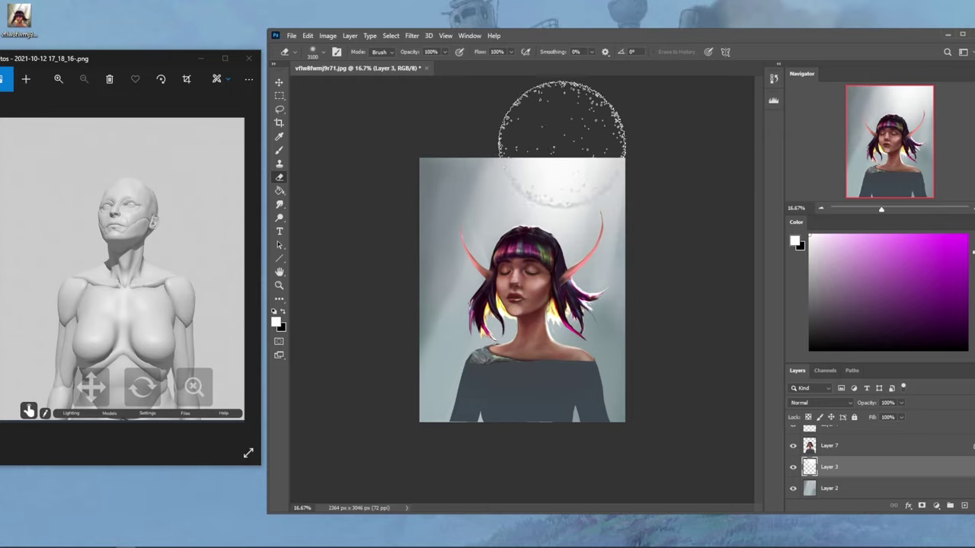
{"action": "left_click", "coordinate": [793, 467]}
{"action": "left_click", "coordinate": [792, 468]}
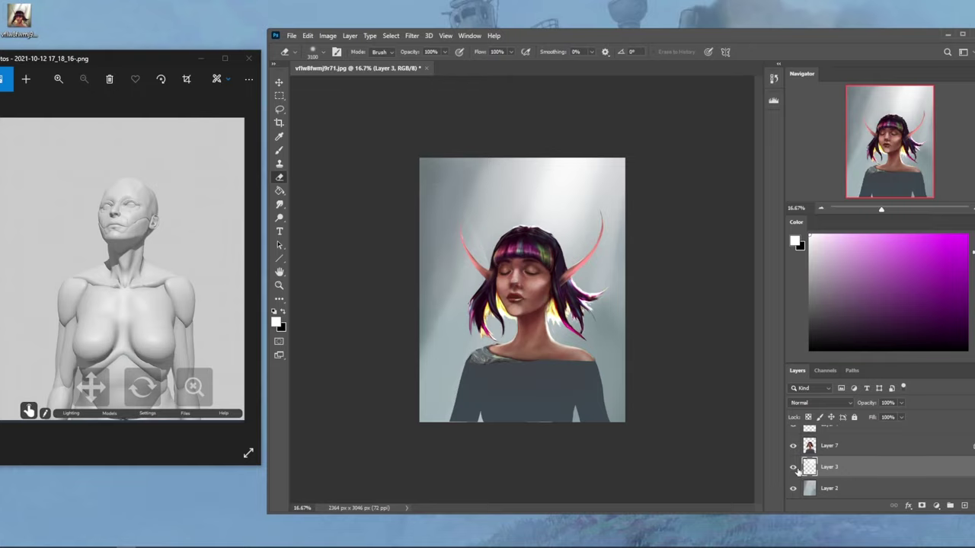
- Select Layer 7 and compare the portrait with Layer 2 and Layer 3 hidden in turn
{"action": "left_click", "coordinate": [838, 445]}
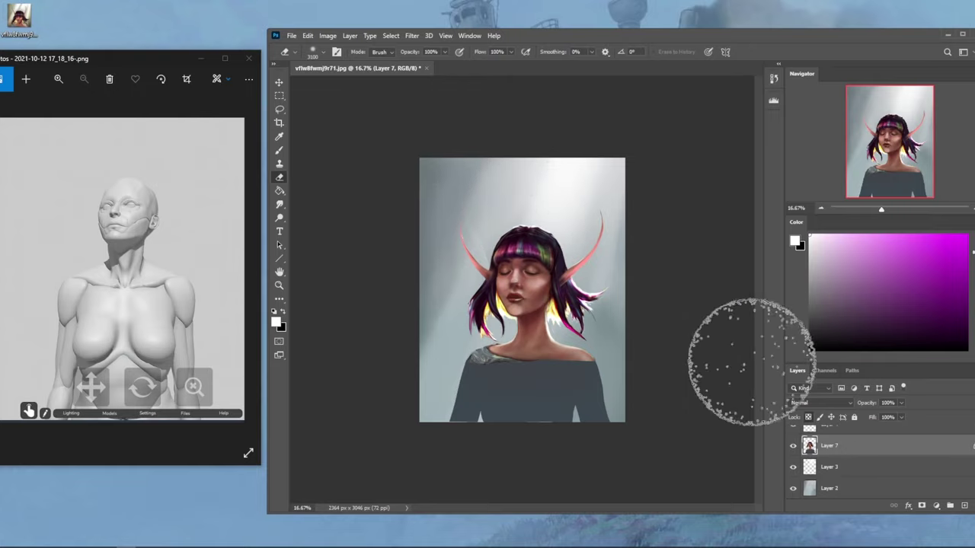
{"action": "left_click", "coordinate": [793, 489]}
{"action": "left_click", "coordinate": [793, 488]}
{"action": "left_click", "coordinate": [792, 467]}
{"action": "left_click", "coordinate": [792, 467]}
- Brush white light onto the tips of both elf ears on Layer 7
{"action": "key", "text": "b"}
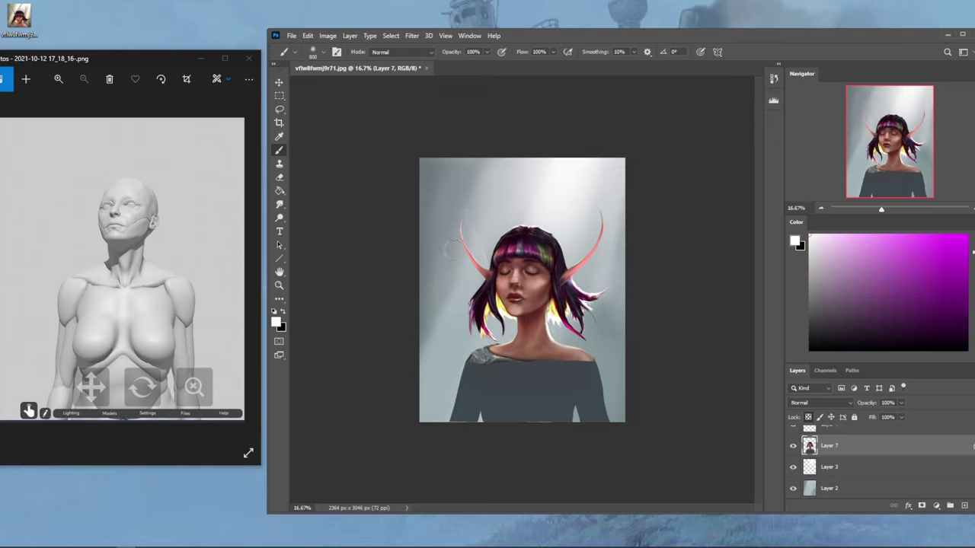
{"action": "key", "text": "["}
{"action": "key", "text": "["}
{"action": "key", "text": "["}
{"action": "key", "text": "bracketright"}
{"action": "key", "text": "bracketright"}
{"action": "key", "text": "bracketright"}
{"action": "key", "text": "bracketright"}
{"action": "key", "text": "bracketright"}
- Brighten the rim highlights of the hair and ears with a small Dodge tool set to Highlights at 100% exposure
{"action": "left_click", "coordinate": [279, 218]}
{"action": "key", "text": "bracketleft"}
{"action": "key", "text": "bracketleft"}
{"action": "key", "text": "bracketleft"}
{"action": "key", "text": "bracketleft"}
{"action": "key", "text": "bracketleft"}
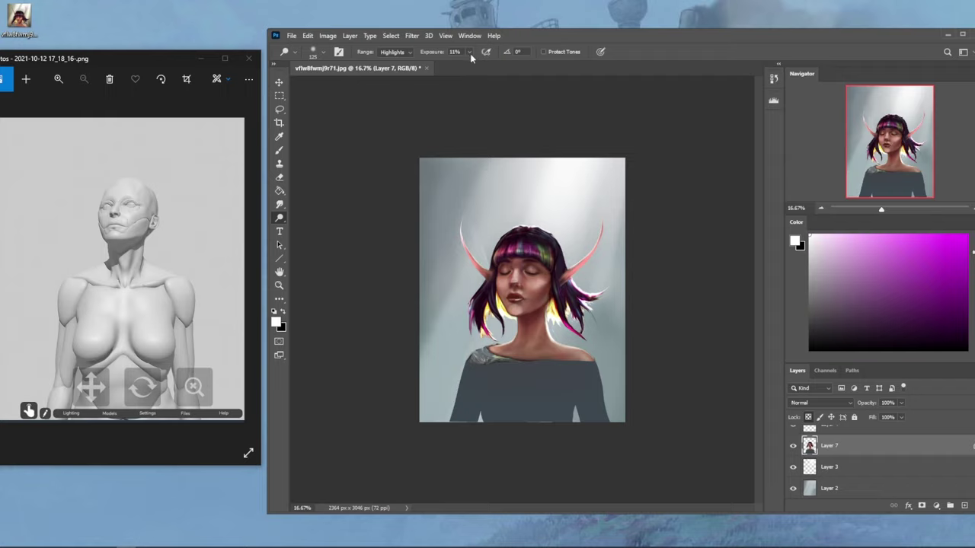
{"action": "left_click_drag", "start_coordinate": [470, 55], "coordinate": [535, 67]}
{"action": "key", "text": "["}
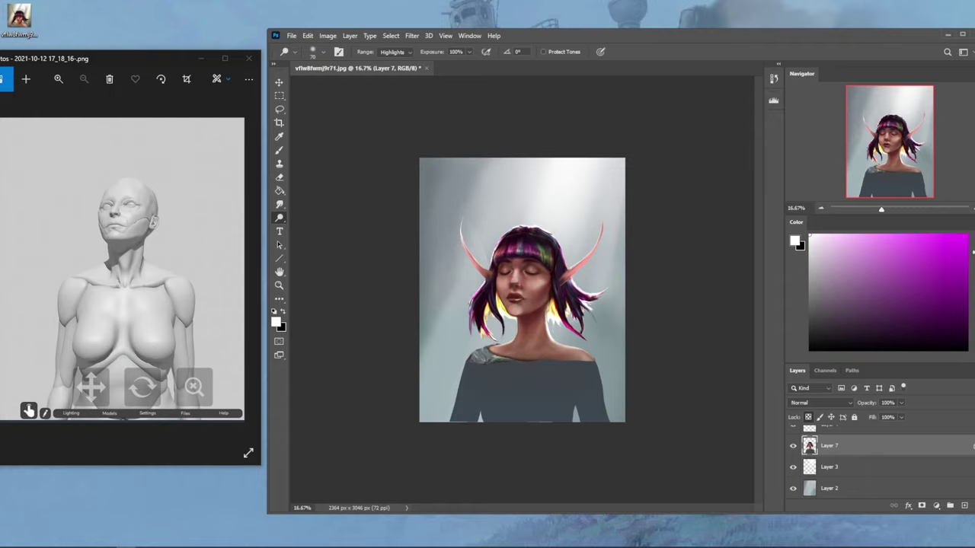
- Try to brush white light across the viewer's-right shoulder at full opacity
{"action": "key", "text": "b"}
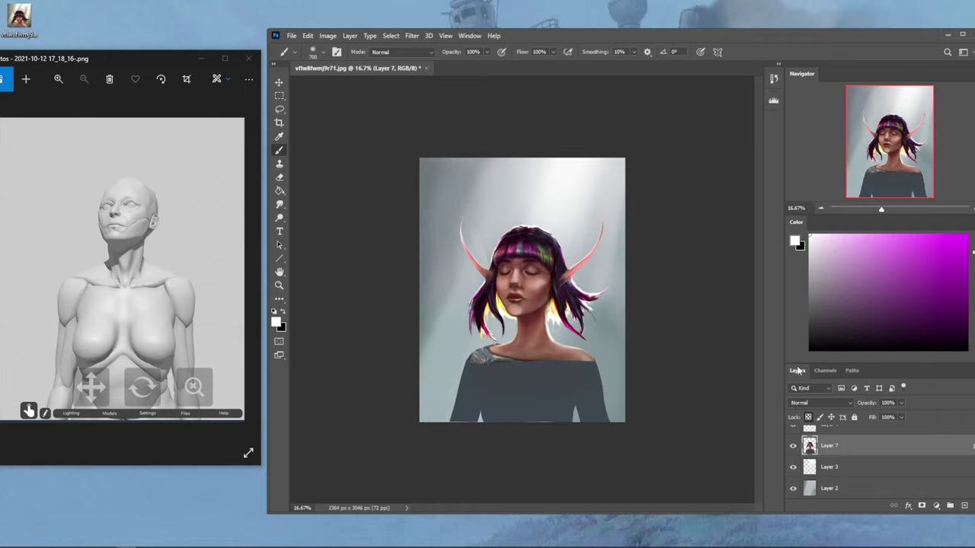
{"action": "left_click", "coordinate": [551, 336], "text": "alt"}
{"action": "left_click_drag", "start_coordinate": [552, 354], "coordinate": [575, 355]}
{"action": "key", "text": "ctrl+z"}
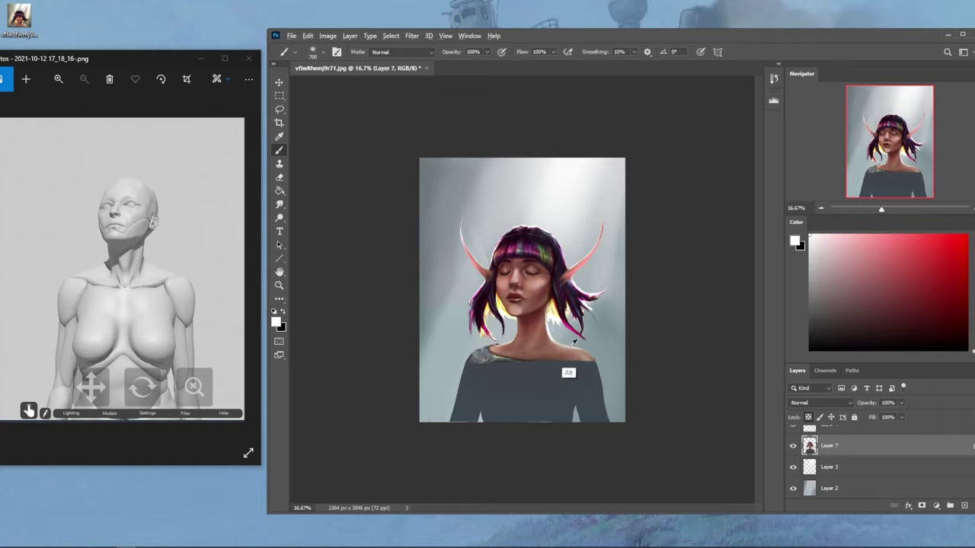
- Brush a sampled pale tone softly over the viewer's-right shoulder at 35% opacity
{"action": "left_click", "coordinate": [575, 342], "text": "alt"}
{"action": "left_click", "coordinate": [487, 52]}
{"action": "left_click", "coordinate": [463, 64]}
{"action": "left_click_drag", "start_coordinate": [556, 350], "coordinate": [587, 357]}
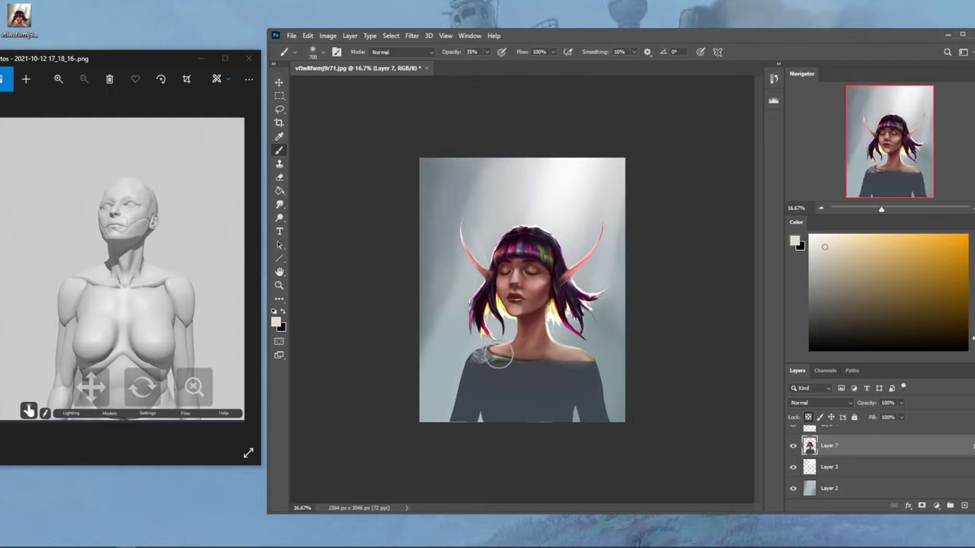
- Tint the grey sweater dark navy blue using a 2300-size brush at 35% opacity
{"action": "key", "text": "bracketright"}
{"action": "key", "text": "bracketright"}
{"action": "key", "text": "bracketright"}
{"action": "key", "text": "bracketright"}
{"action": "key", "text": "bracketright"}
{"action": "key", "text": "bracketright"}
{"action": "key", "text": "bracketright"}
{"action": "key", "text": "bracketright"}
{"action": "key", "text": "bracketright"}
{"action": "key", "text": "bracketright"}
{"action": "key", "text": "bracketright"}
{"action": "left_click", "coordinate": [973, 271]}
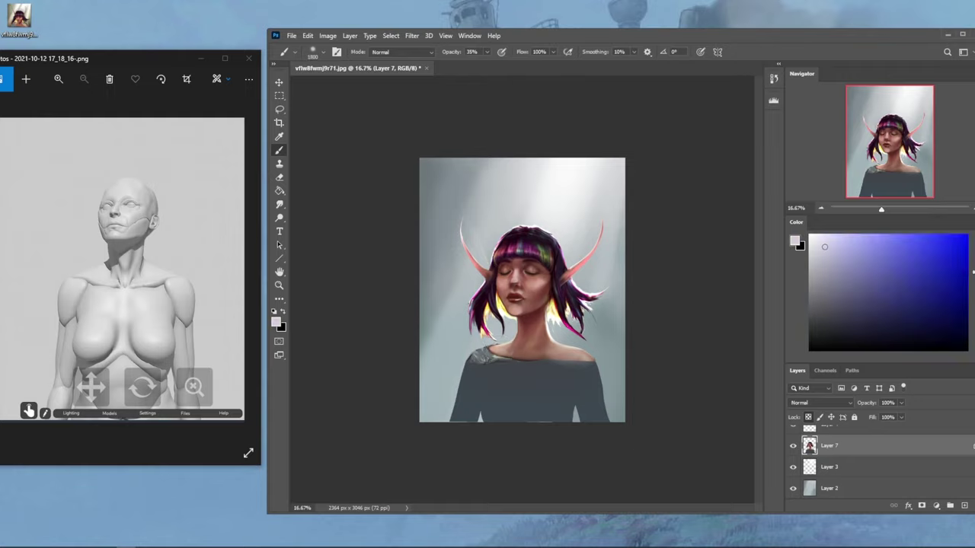
{"action": "left_click", "coordinate": [923, 323]}
{"action": "key", "text": "bracketright"}
{"action": "key", "text": "bracketright"}
{"action": "key", "text": "bracketright"}
{"action": "key", "text": "bracketright"}
{"action": "key", "text": "bracketright"}
{"action": "mouse_move", "coordinate": [612, 403]}
{"action": "left_mouse_down"}
{"action": "mouse_move", "coordinate": [538, 421]}
{"action": "mouse_move", "coordinate": [434, 407]}
{"action": "left_mouse_up"}
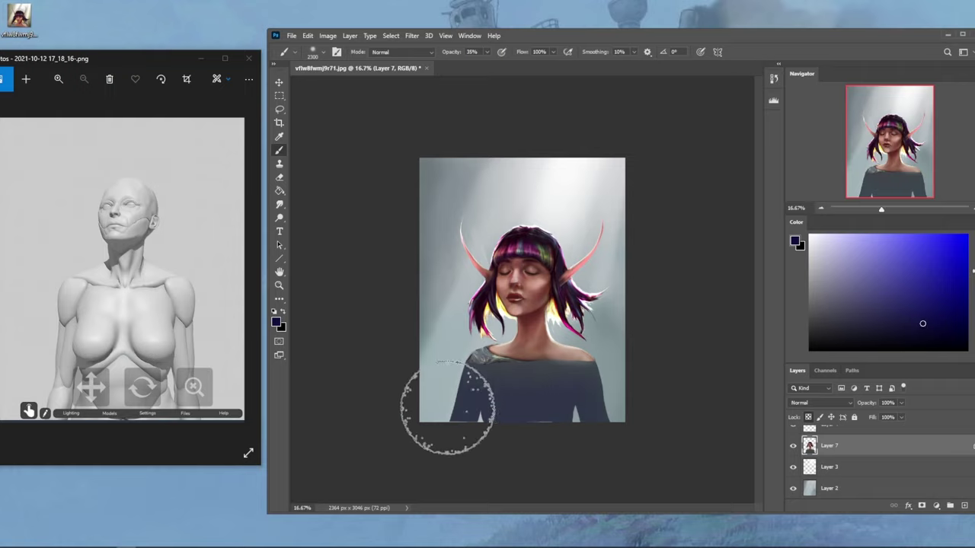
{"action": "left_click", "coordinate": [919, 338]}
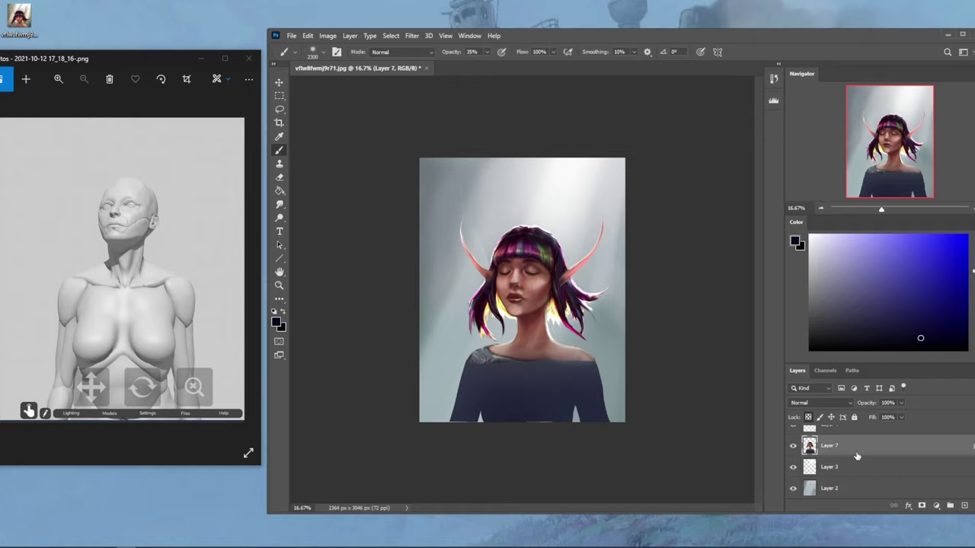
- Apply a Gaussian Blur with a 78.4-pixel radius to the Layer 2 background
{"action": "left_click", "coordinate": [847, 488]}
{"action": "left_click", "coordinate": [411, 36]}
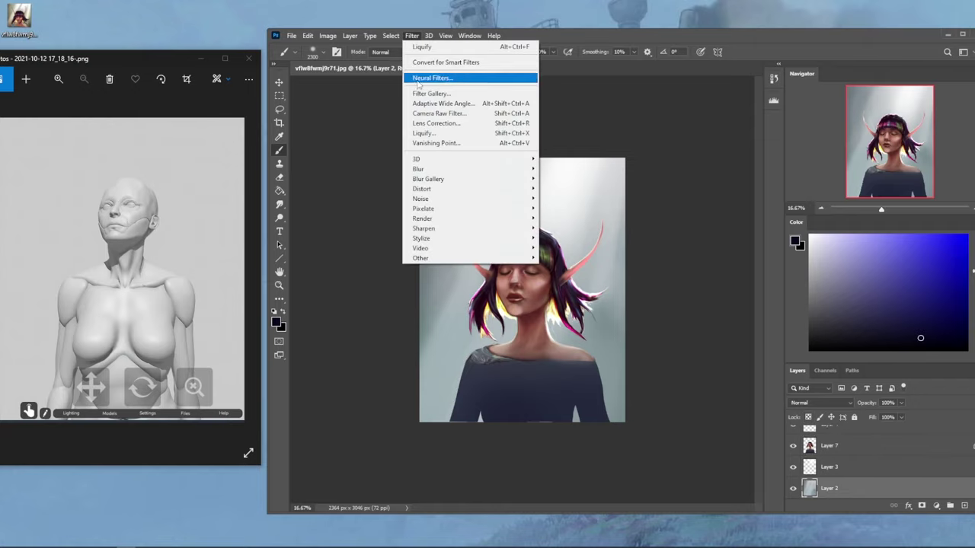
{"action": "mouse_move", "coordinate": [437, 168]}
{"action": "left_click", "coordinate": [560, 197]}
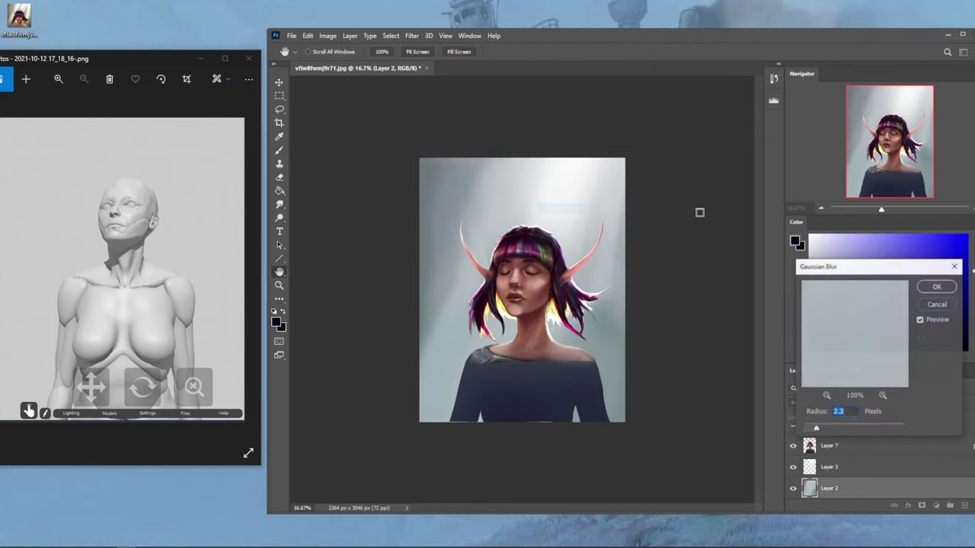
{"action": "left_click_drag", "start_coordinate": [829, 433], "coordinate": [865, 429]}
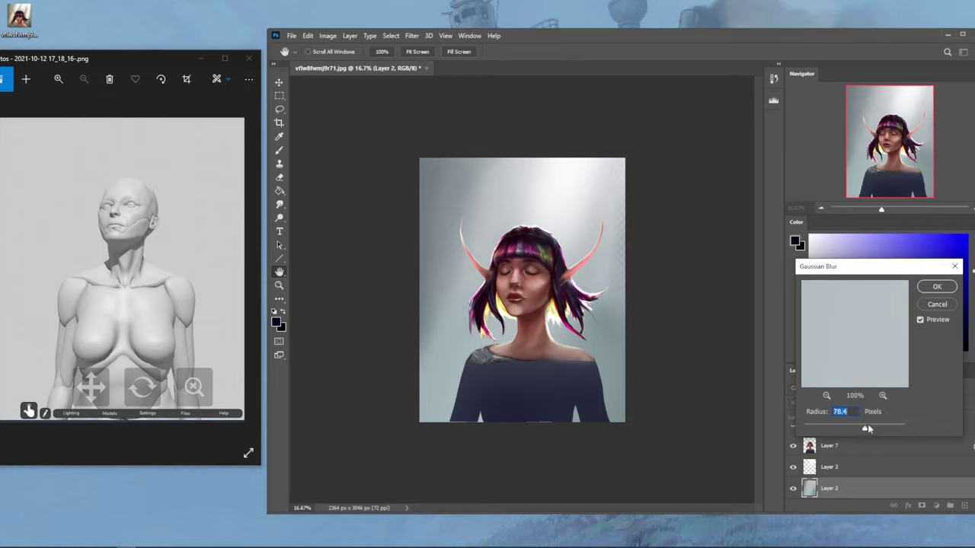
{"action": "left_click", "coordinate": [937, 288]}
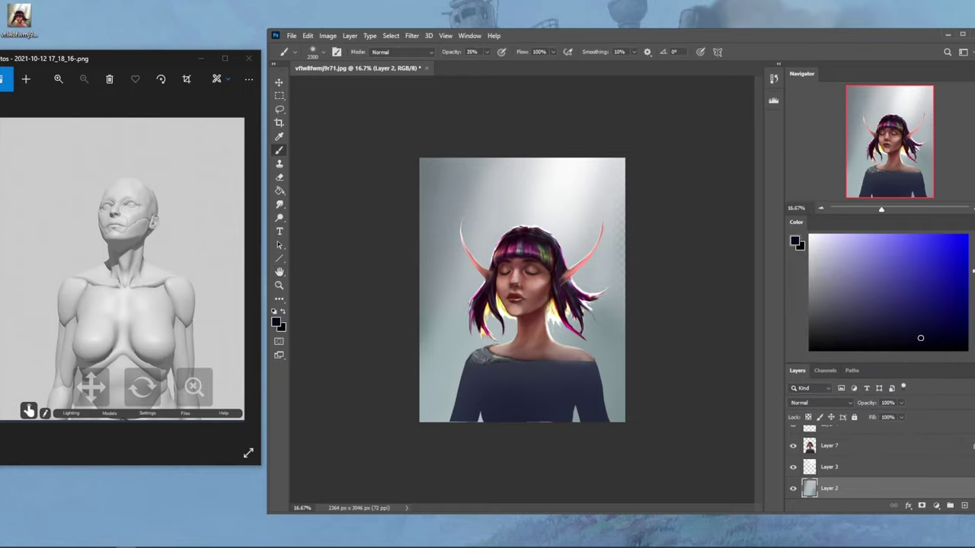
- Duplicate the blurred Layer 2 and merge the copy down to make the background solid
{"action": "key", "text": "ctrl+j"}
{"action": "right_click", "coordinate": [849, 491]}
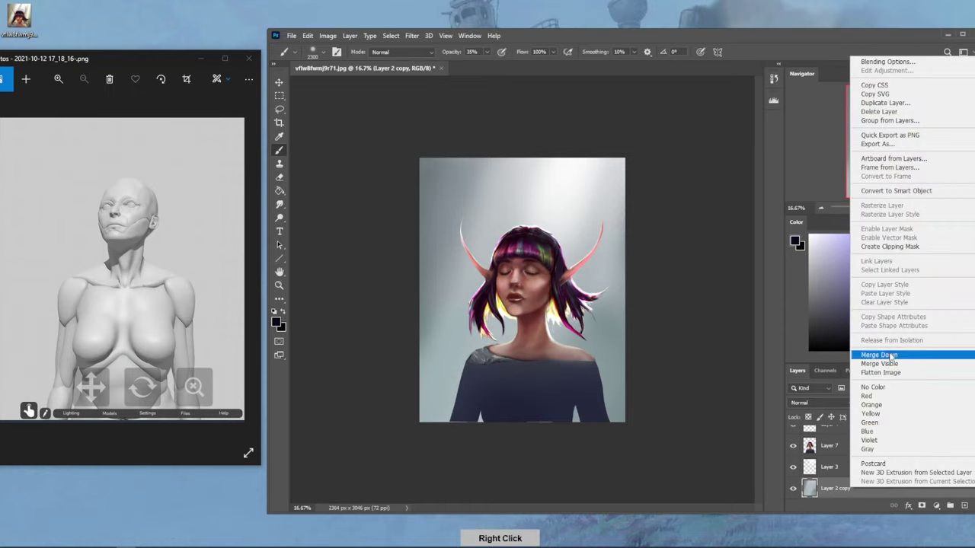
{"action": "left_click", "coordinate": [876, 355]}
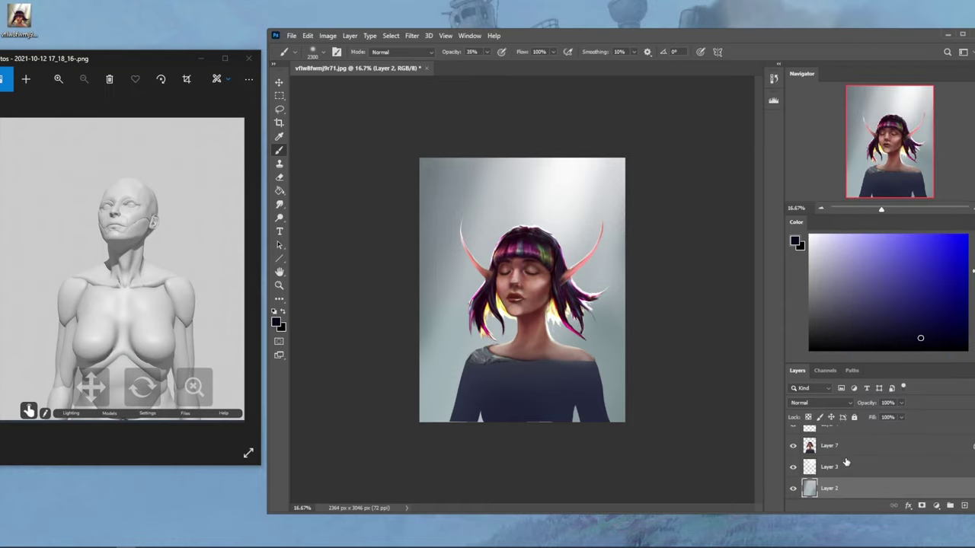
{"action": "left_click", "coordinate": [846, 471]}
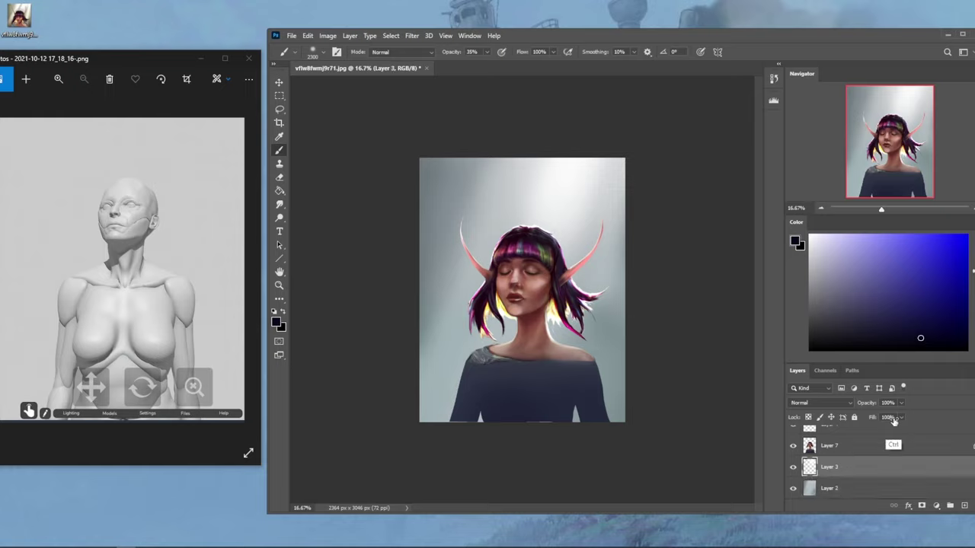
{"action": "key", "text": "ctrl+j"}
{"action": "left_click_drag", "start_coordinate": [851, 477], "coordinate": [972, 508]}
- Darken the lower background on Layer 2 with a dark blue-grey, using a 4400-size brush at 35% opacity
{"action": "left_click", "coordinate": [850, 491]}
{"action": "key", "text": "ctrl+minus"}
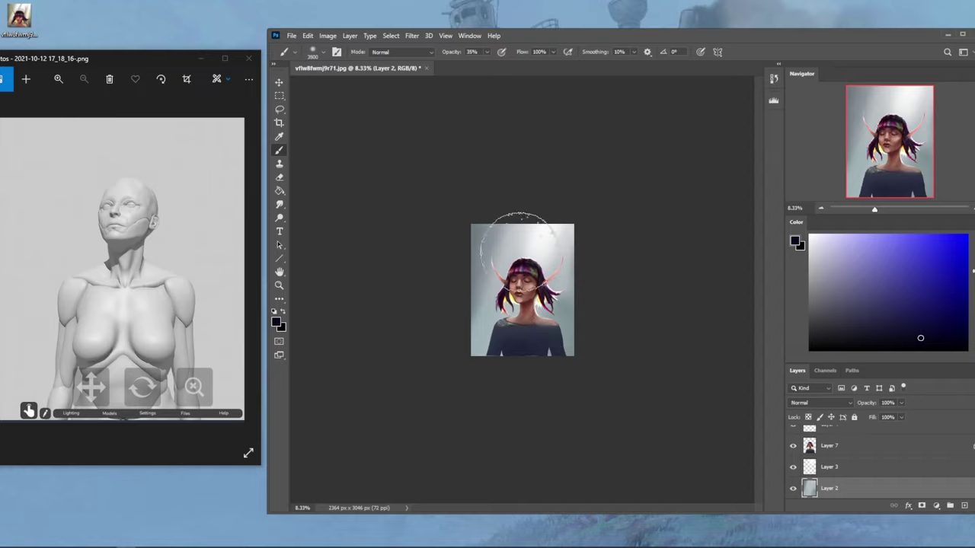
{"action": "left_click", "coordinate": [568, 313], "text": "alt"}
{"action": "left_click", "coordinate": [972, 284]}
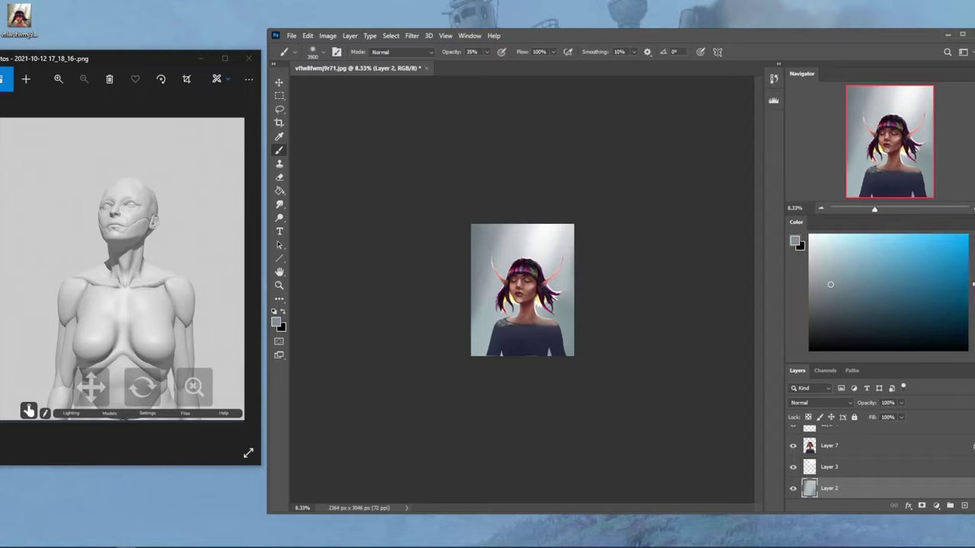
{"action": "left_click", "coordinate": [863, 315]}
{"action": "left_click", "coordinate": [972, 279]}
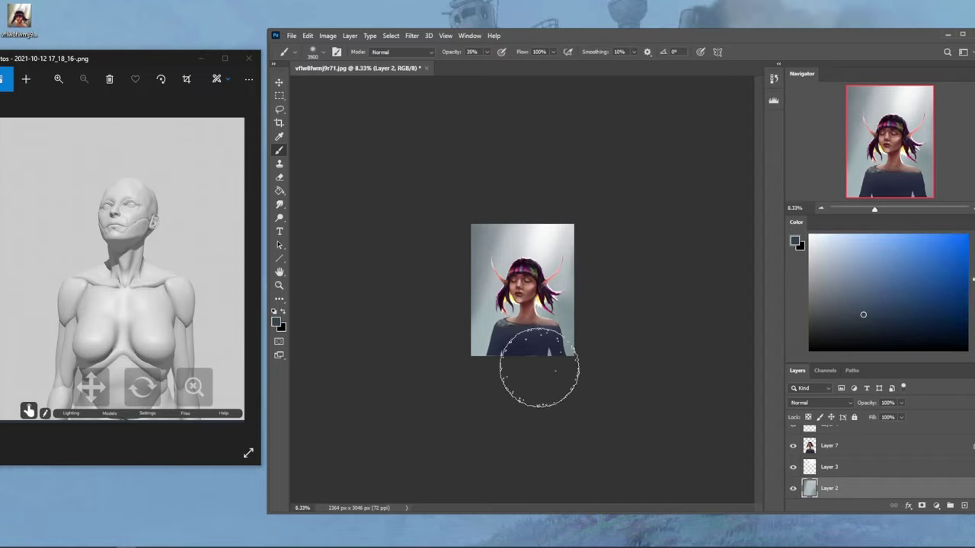
{"action": "key", "text": "bracketright"}
{"action": "key", "text": "bracketright"}
{"action": "key", "text": "bracketright"}
{"action": "key", "text": "bracketright"}
{"action": "key", "text": "bracketright"}
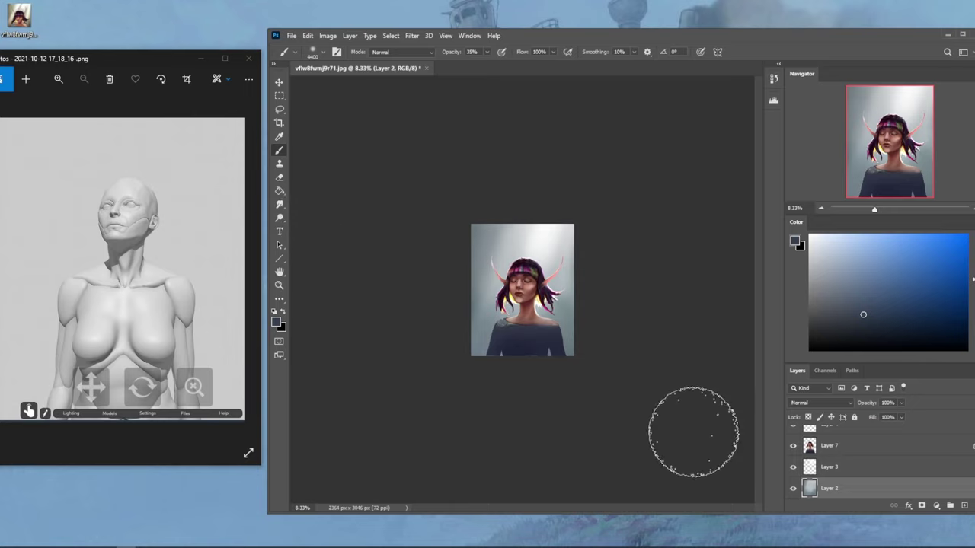
{"action": "scroll", "coordinate": [696, 431], "scroll_direction": "up", "scroll_amount": 1, "text": "alt"}
{"action": "left_click", "coordinate": [595, 281], "text": "alt"}
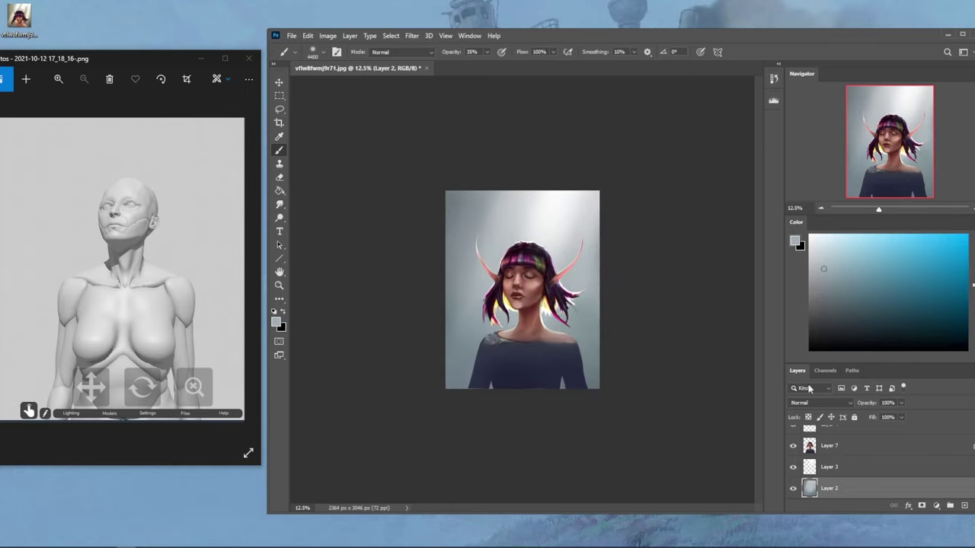
- Darken the hair on Layer 7 with a sampled near-black purple, using a small brush at 90% opacity
{"action": "left_click", "coordinate": [838, 449]}
{"action": "left_click", "coordinate": [278, 218]}
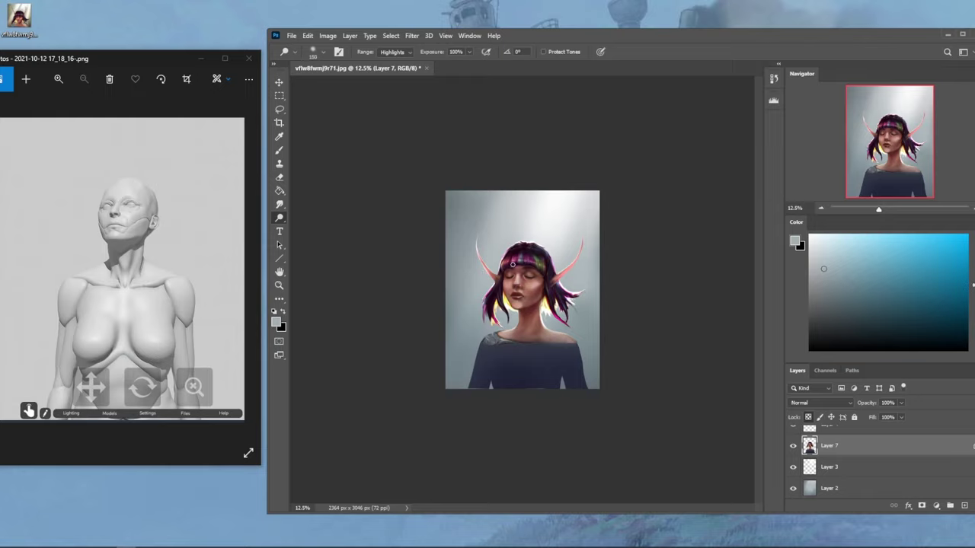
{"action": "key", "text": "b"}
{"action": "left_click", "coordinate": [497, 298], "text": "alt"}
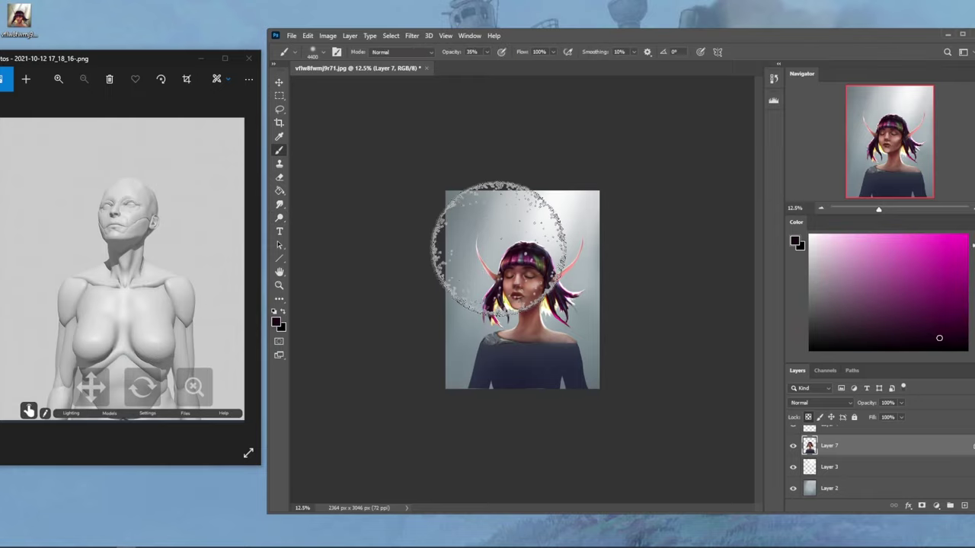
{"action": "key", "text": "bracketleft"}
{"action": "key", "text": "bracketleft"}
{"action": "key", "text": "bracketleft"}
{"action": "key", "text": "bracketleft"}
{"action": "key", "text": "bracketleft"}
{"action": "key", "text": "bracketleft"}
{"action": "key", "text": "bracketleft"}
{"action": "key", "text": "bracketleft"}
{"action": "key", "text": "bracketleft"}
{"action": "key", "text": "bracketleft"}
{"action": "key", "text": "bracketleft"}
{"action": "key", "text": "bracketleft"}
{"action": "key", "text": "bracketleft"}
{"action": "key", "text": "bracketleft"}
{"action": "key", "text": "bracketleft"}
{"action": "key", "text": "bracketleft"}
{"action": "key", "text": "bracketleft"}
{"action": "key", "text": "bracketleft"}
{"action": "key", "text": "bracketleft"}
{"action": "key", "text": "bracketleft"}
{"action": "left_click", "coordinate": [485, 53]}
{"action": "left_click_drag", "start_coordinate": [486, 59], "coordinate": [530, 63]}
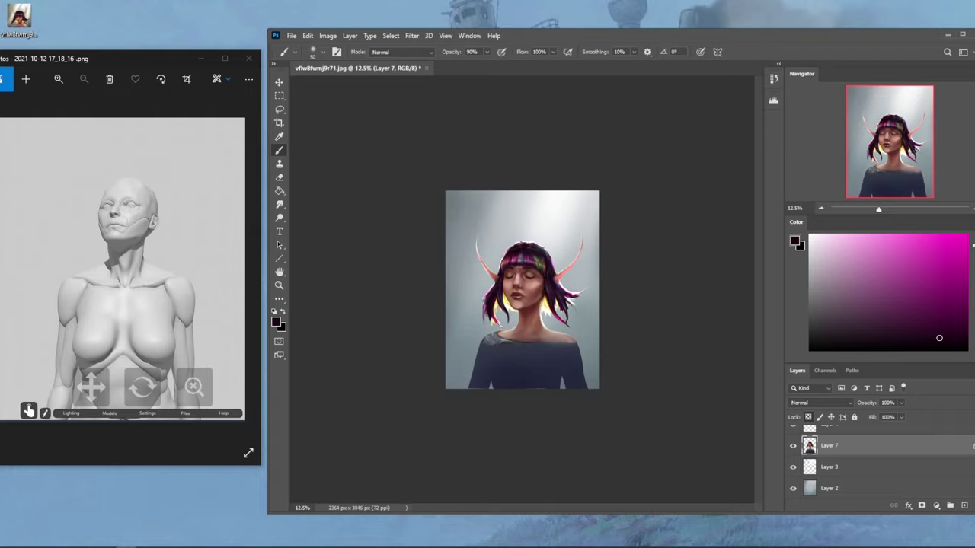
- Refine the outer hair strands on both sides of the head with small strokes of dark tones sampled from the hair
{"action": "left_click", "coordinate": [499, 283], "text": "alt"}
{"action": "key", "text": "ctrl+plus"}
{"action": "key", "text": "x"}
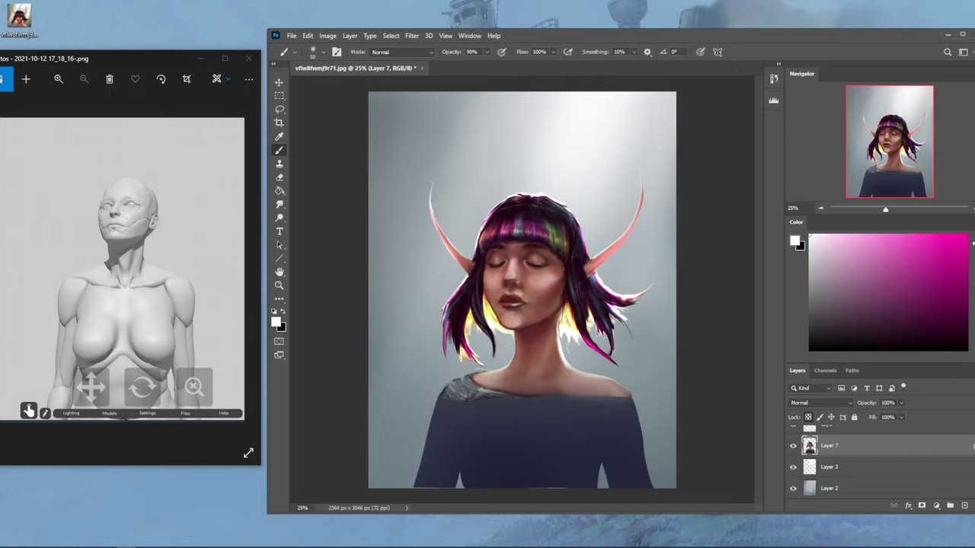
{"action": "key", "text": "x"}
{"action": "left_click", "coordinate": [577, 225], "text": "alt"}
{"action": "left_click", "coordinate": [574, 230], "text": "alt"}
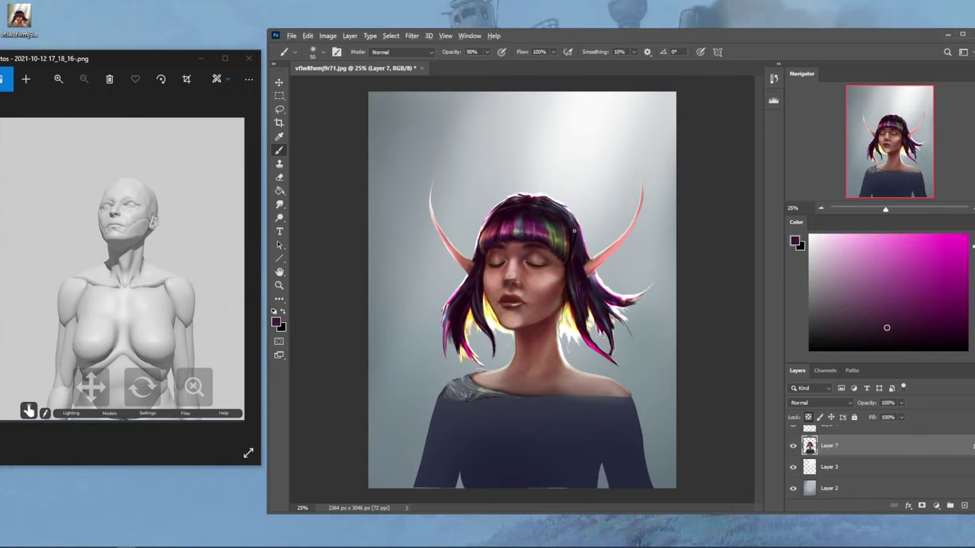
{"action": "left_click", "coordinate": [597, 317], "text": "alt"}
{"action": "key", "text": "ctrl+minus"}
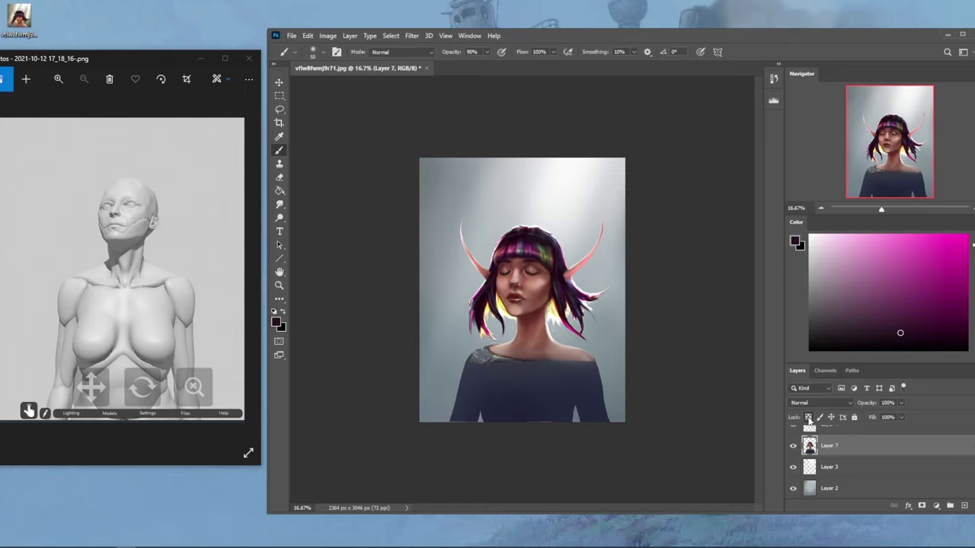
- Blend the skin around the jaw and neck with the Smudge tool at 5% strength
{"action": "left_click", "coordinate": [279, 204]}
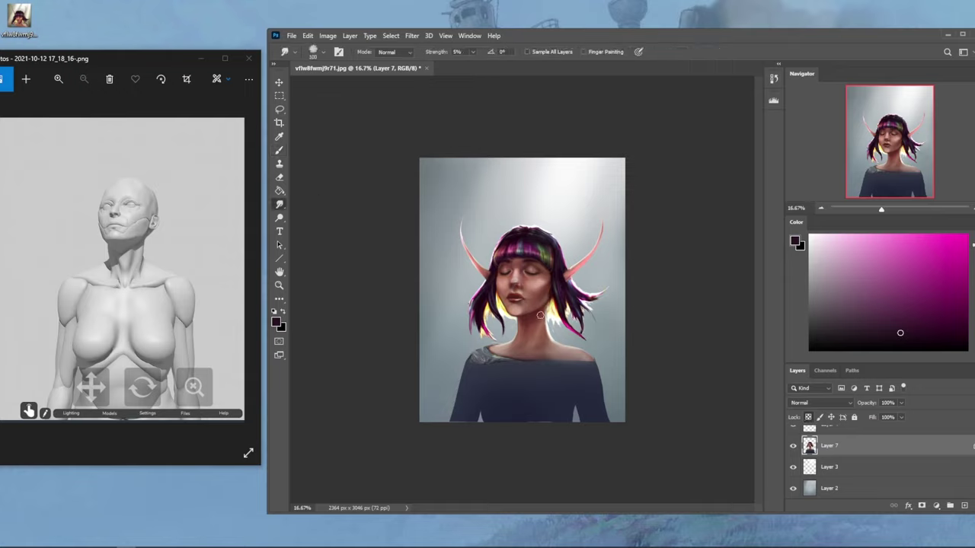
{"action": "key", "text": "bracketright"}
{"action": "key", "text": "bracketright"}
{"action": "key", "text": "bracketright"}
- Brush a sampled near-white light softly over the neck and hair on Layer 7, using a 1000-size brush at 36% opacity
{"action": "key", "text": "b"}
{"action": "left_click", "coordinate": [554, 326], "text": "alt"}
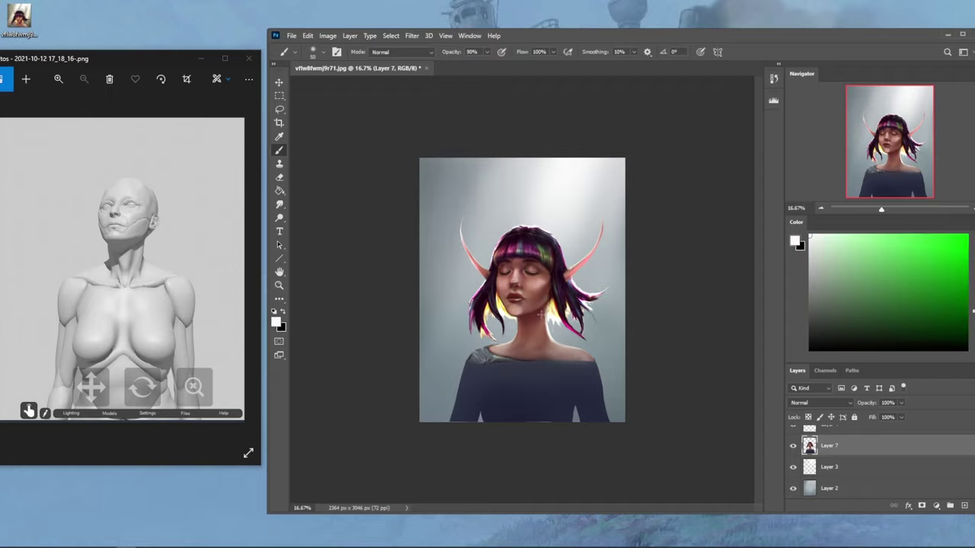
{"action": "key", "text": "bracketright"}
{"action": "key", "text": "bracketright"}
{"action": "key", "text": "bracketright"}
{"action": "key", "text": "bracketright"}
{"action": "key", "text": "bracketright"}
{"action": "key", "text": "bracketright"}
{"action": "key", "text": "bracketright"}
{"action": "key", "text": "bracketright"}
{"action": "key", "text": "bracketright"}
{"action": "left_click", "coordinate": [488, 52]}
{"action": "left_click_drag", "start_coordinate": [495, 65], "coordinate": [460, 65]}
{"action": "left_click", "coordinate": [808, 418]}
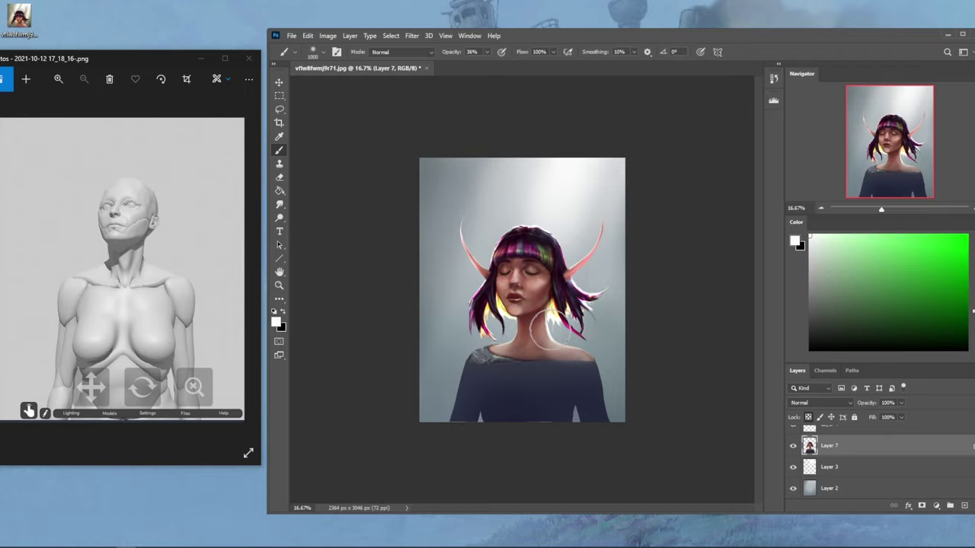
- Soften the painted transitions on the figure in Layer 7 with the Smudge tool at 5% strength
{"action": "left_click", "coordinate": [279, 204]}
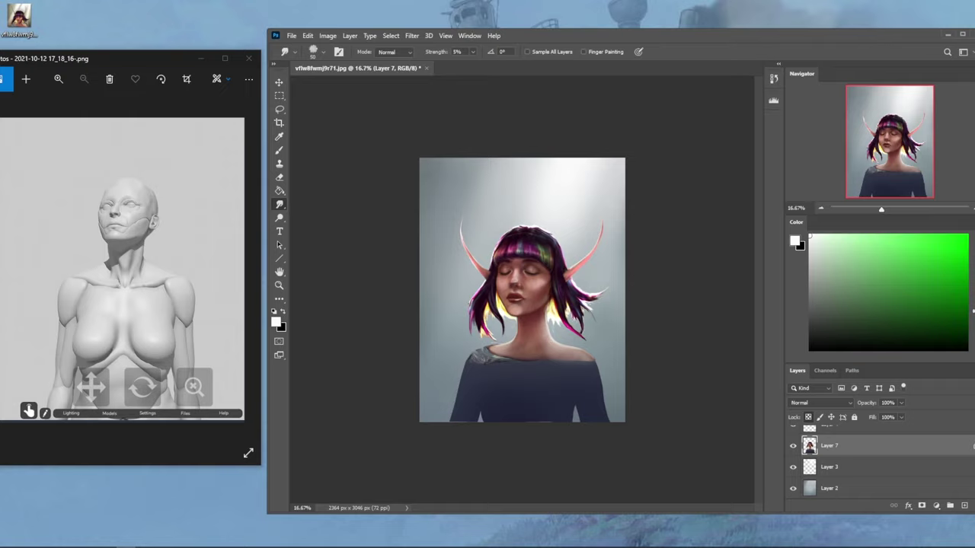
{"action": "key", "text": "b"}
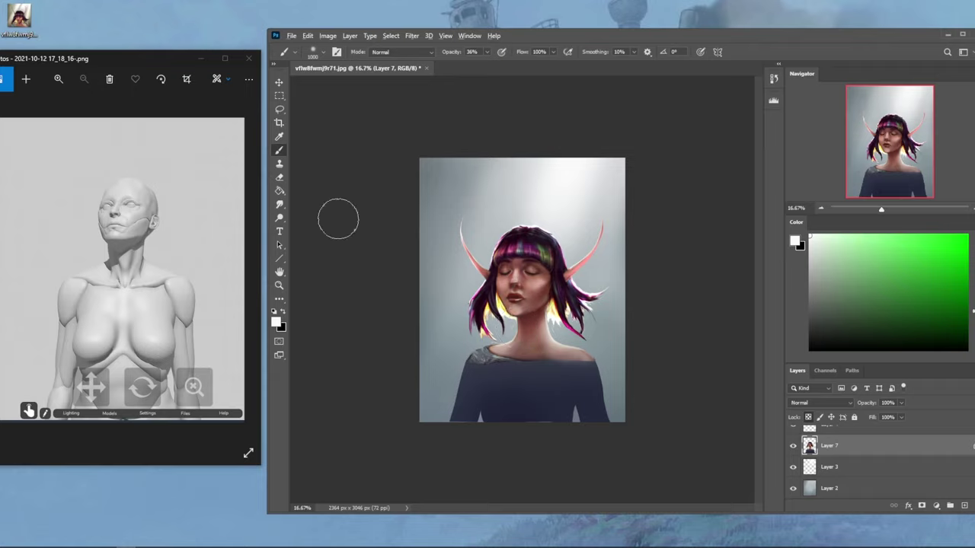
{"action": "left_click", "coordinate": [280, 206]}
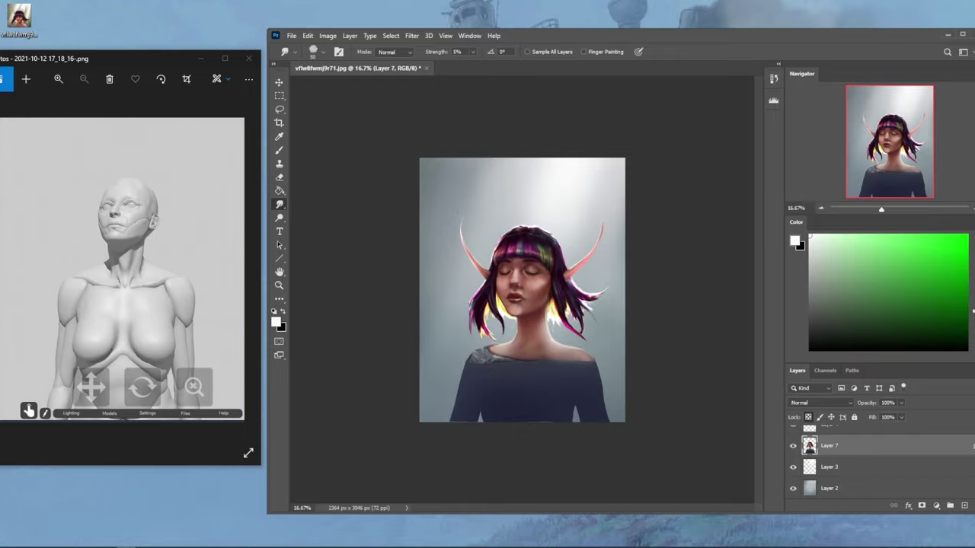
{"action": "key", "text": "b"}
- Paint sampled orange light along the face's edge beside the yellow hair, using a 30-size brush in Lighten mode at 36% opacity
{"action": "key", "text": "z"}
{"action": "left_click_drag", "start_coordinate": [503, 271], "coordinate": [528, 317]}
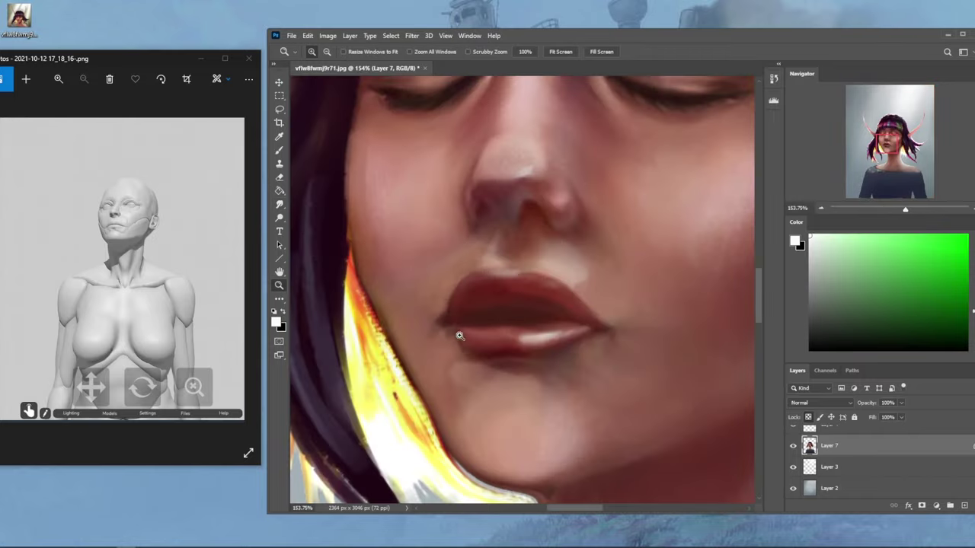
{"action": "key", "text": "b"}
{"action": "left_click", "coordinate": [355, 312], "text": "alt"}
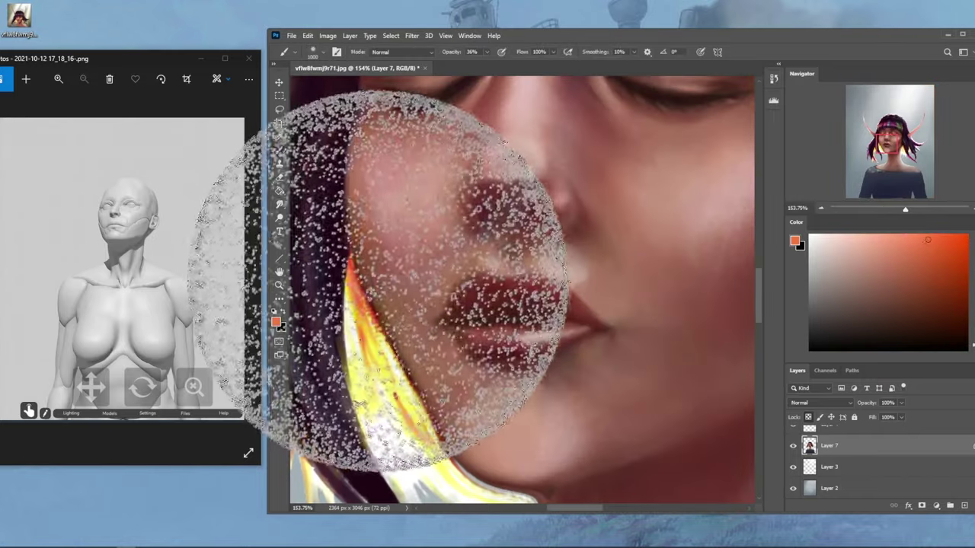
{"action": "key", "text": "["}
{"action": "key", "text": "["}
{"action": "key", "text": "["}
{"action": "key", "text": "["}
{"action": "key", "text": "["}
{"action": "key", "text": "["}
{"action": "key", "text": "["}
{"action": "key", "text": "["}
{"action": "key", "text": "["}
{"action": "key", "text": "["}
{"action": "key", "text": "["}
{"action": "key", "text": "["}
{"action": "key", "text": "["}
{"action": "key", "text": "["}
{"action": "left_click", "coordinate": [401, 54]}
{"action": "left_click", "coordinate": [387, 150]}
{"action": "key", "text": "["}
{"action": "key", "text": "["}
{"action": "key", "text": "["}
{"action": "left_click_drag", "start_coordinate": [349, 264], "coordinate": [397, 350]}
{"action": "left_click_drag", "start_coordinate": [349, 237], "coordinate": [403, 356]}
{"action": "mouse_move", "coordinate": [374, 317]}
{"action": "left_mouse_down"}
{"action": "mouse_move", "coordinate": [445, 448]}
{"action": "mouse_move", "coordinate": [437, 436]}
{"action": "left_mouse_up"}
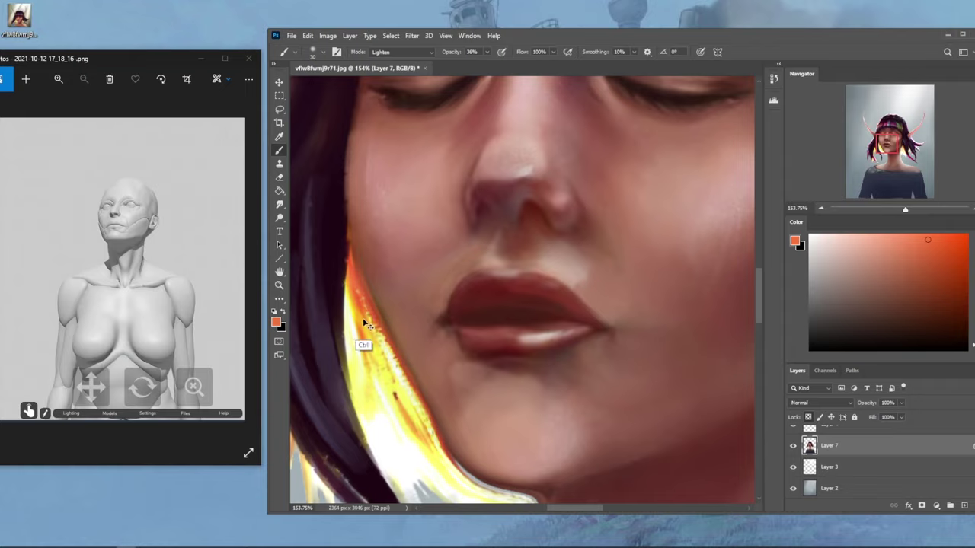
{"action": "key", "text": "ctrl+0"}
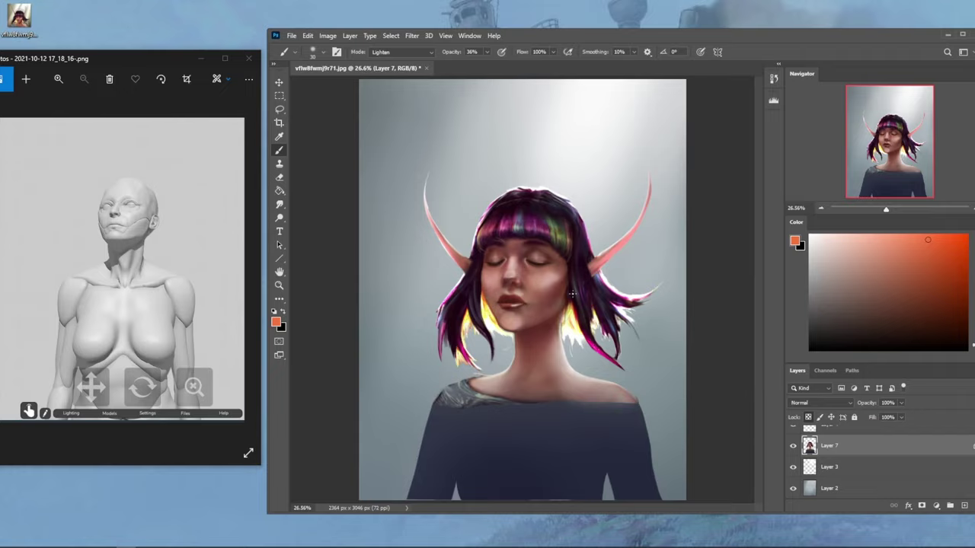
- Save the painting as a Photoshop PSD file with Maximize Compatibility enabled
{"action": "key", "text": "bracketright"}
{"action": "key", "text": "bracketright"}
{"action": "key", "text": "bracketright"}
{"action": "key", "text": "bracketright"}
{"action": "key", "text": "bracketright"}
{"action": "key", "text": "bracketright"}
{"action": "key", "text": "bracketright"}
{"action": "key", "text": "bracketright"}
{"action": "key", "text": "ctrl+shift+s"}
{"action": "scroll", "coordinate": [352, 113], "scroll_direction": "up", "scroll_amount": 1}
{"action": "left_click", "coordinate": [309, 109]}
{"action": "left_click", "coordinate": [687, 352]}
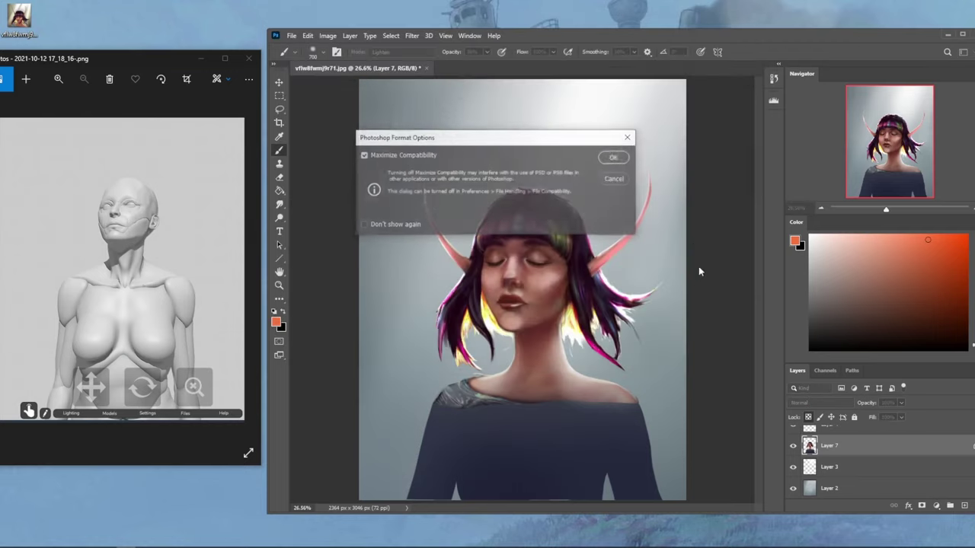
{"action": "left_click", "coordinate": [614, 159]}
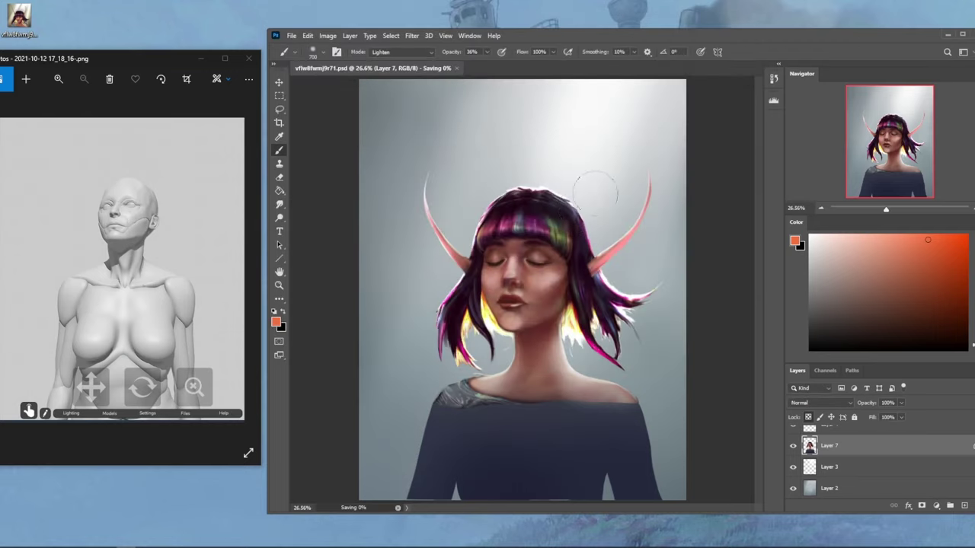
- Shade the cheek with sampled skin tones using a 700-size Normal-mode brush at 36% opacity, and blend with the Smudge tool at 5%
{"action": "left_click", "coordinate": [557, 281], "text": "alt"}
{"action": "left_click", "coordinate": [416, 52]}
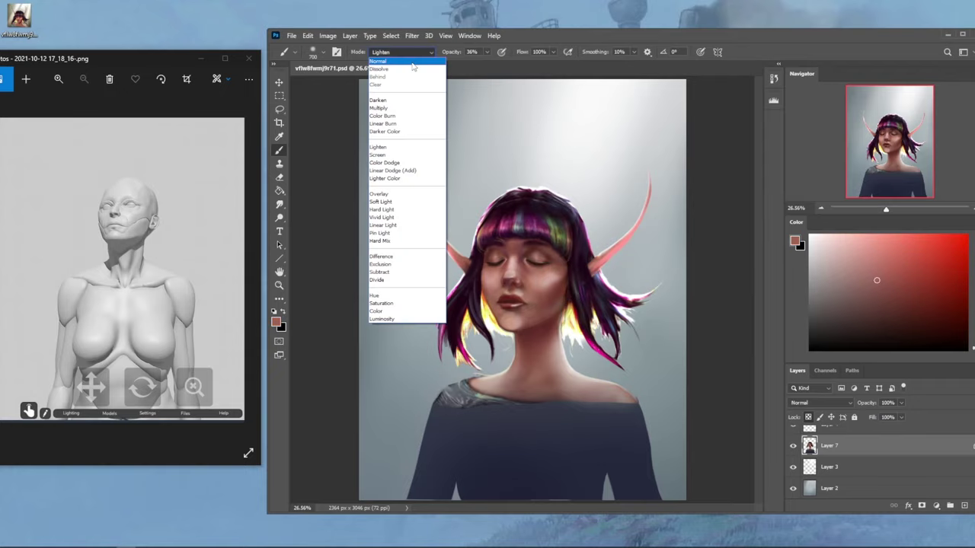
{"action": "left_click", "coordinate": [380, 62]}
{"action": "mouse_move", "coordinate": [555, 281]}
{"action": "left_mouse_down"}
{"action": "mouse_move", "coordinate": [557, 248]}
{"action": "mouse_move", "coordinate": [558, 276]}
{"action": "left_mouse_up"}
{"action": "left_click", "coordinate": [557, 285], "text": "alt"}
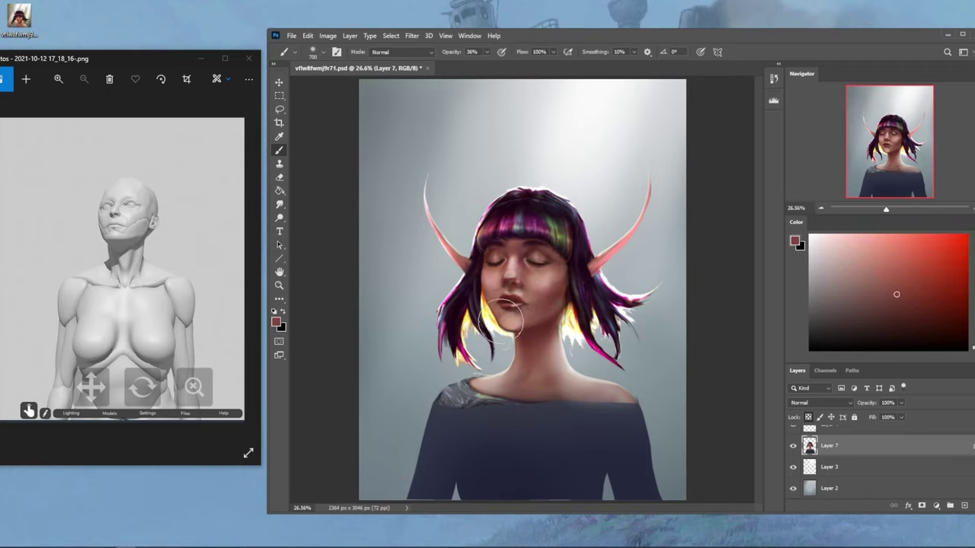
{"action": "left_click", "coordinate": [559, 278], "text": "alt"}
{"action": "left_click_drag", "start_coordinate": [558, 273], "coordinate": [555, 287]}
{"action": "left_click", "coordinate": [559, 286], "text": "alt"}
{"action": "left_click", "coordinate": [278, 204]}
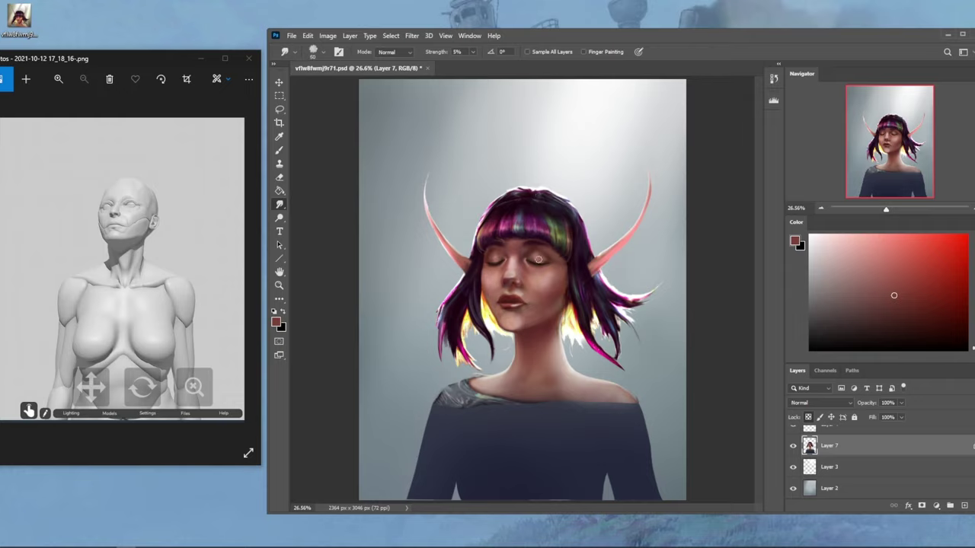
- Touch up the cheek, nose and under-eye area with sampled skin tones, reducing the brush size for finer strokes at 36% opacity
{"action": "key", "text": "b"}
{"action": "left_click", "coordinate": [540, 280], "text": "alt"}
{"action": "key", "text": "bracketleft"}
{"action": "key", "text": "bracketleft"}
{"action": "key", "text": "bracketleft"}
{"action": "key", "text": "bracketleft"}
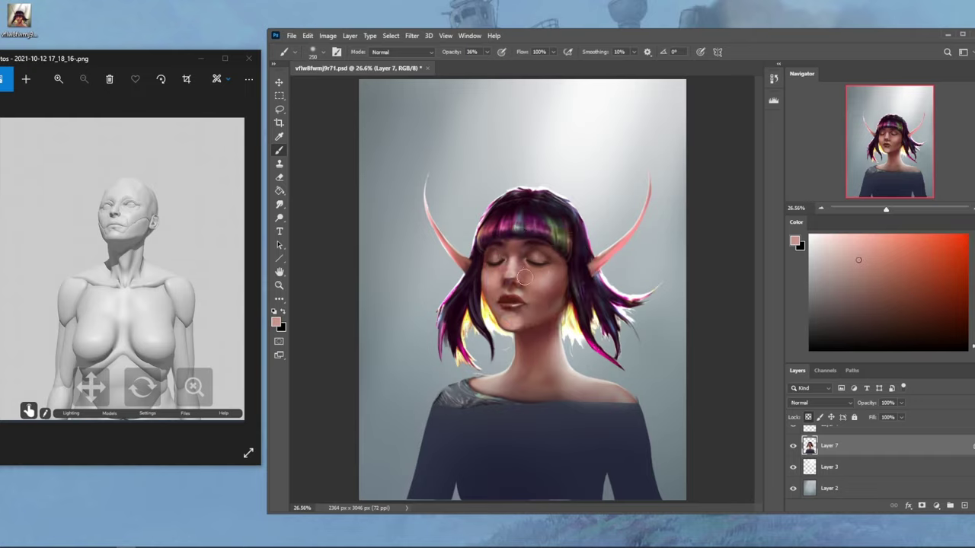
{"action": "key", "text": "bracketleft"}
{"action": "key", "text": "bracketleft"}
{"action": "key", "text": "bracketleft"}
{"action": "key", "text": "bracketleft"}
{"action": "key", "text": "bracketleft"}
{"action": "key", "text": "bracketleft"}
{"action": "key", "text": "bracketleft"}
{"action": "left_click", "coordinate": [543, 265], "text": "alt"}
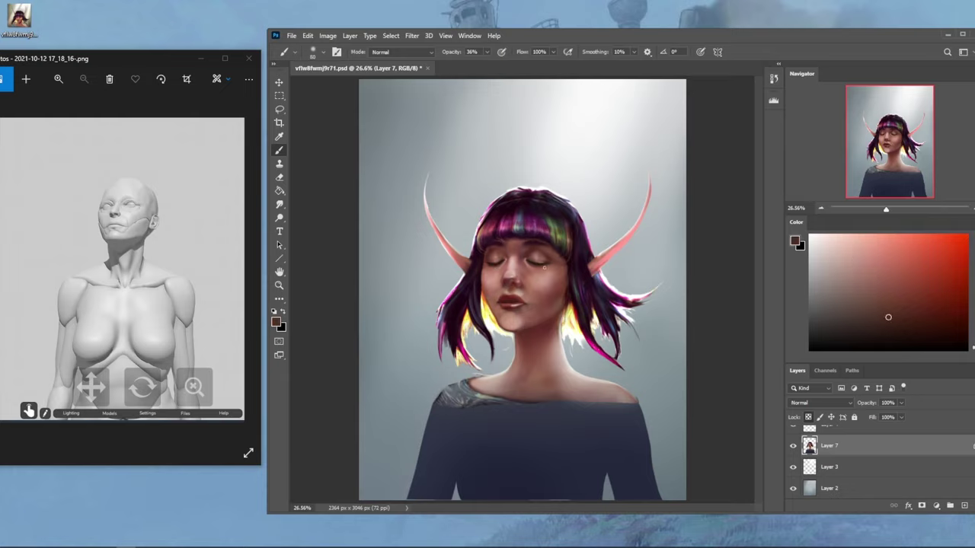
- Paint the nostrils under the nose in very dark red with a small brush
{"action": "left_click", "coordinate": [889, 336]}
{"action": "key", "text": "z"}
{"action": "mouse_move", "coordinate": [432, 200]}
{"action": "left_mouse_down"}
{"action": "mouse_move", "coordinate": [480, 228]}
{"action": "mouse_move", "coordinate": [606, 364]}
{"action": "left_mouse_up"}
{"action": "key", "text": "b"}
{"action": "left_click", "coordinate": [930, 324]}
{"action": "left_click", "coordinate": [973, 350]}
{"action": "left_click", "coordinate": [930, 317]}
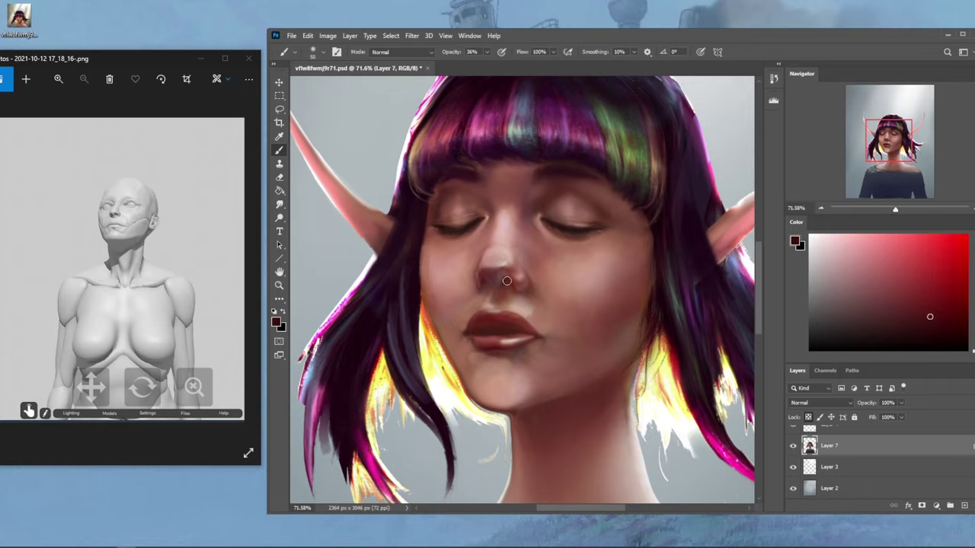
{"action": "key", "text": "bracketleft"}
{"action": "key", "text": "bracketleft"}
{"action": "left_click", "coordinate": [930, 340]}
- Define the nostrils and upper lip edge with tones sampled around the mouth, raising the brush opacity to 100%
{"action": "left_click", "coordinate": [475, 309], "text": "alt"}
{"action": "left_click", "coordinate": [502, 307], "text": "alt"}
{"action": "left_click", "coordinate": [503, 342], "text": "alt"}
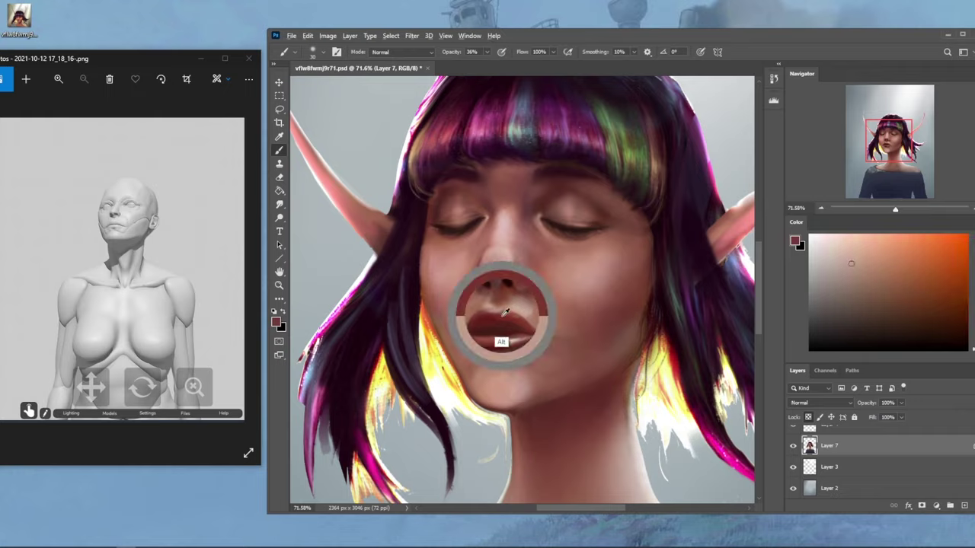
{"action": "left_click_drag", "start_coordinate": [488, 60], "coordinate": [538, 66]}
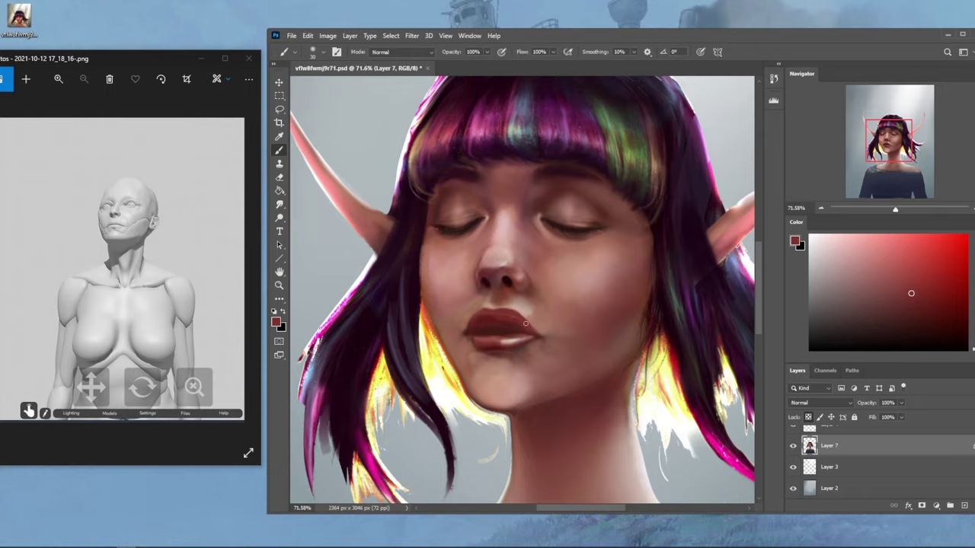
{"action": "left_click", "coordinate": [488, 334], "text": "alt"}
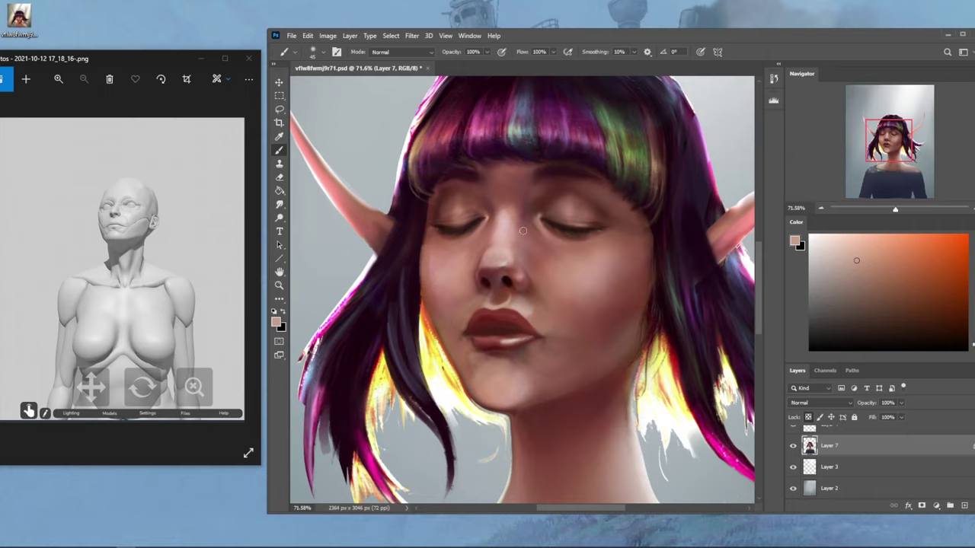
- Refine the nose shading with sampled dark tones at 50% brush opacity, and soften it with the Smudge tool at 5% strength
{"action": "key", "text": "bracketright"}
{"action": "key", "text": "bracketright"}
{"action": "key", "text": "bracketright"}
{"action": "key", "text": "5"}
{"action": "key", "text": "ctrl"}
{"action": "left_click", "coordinate": [486, 282], "text": "alt"}
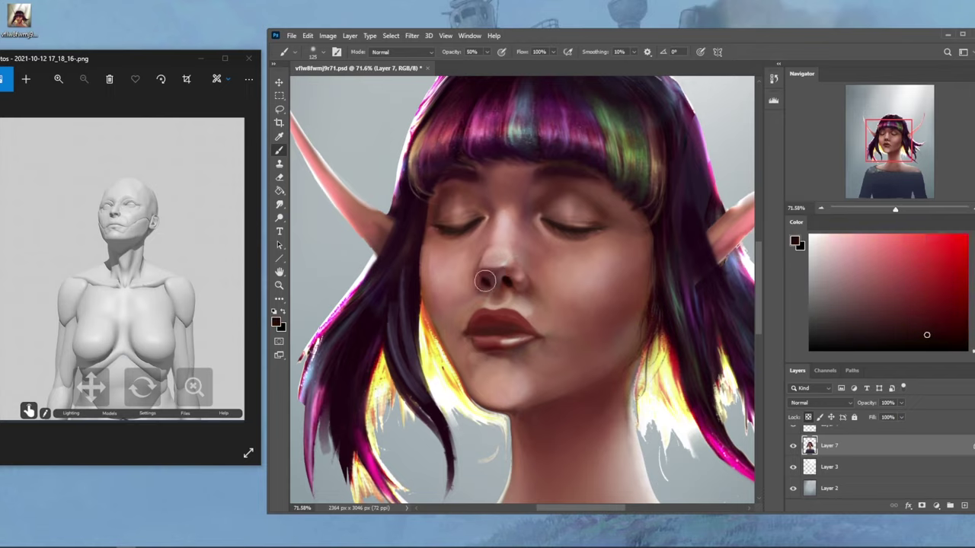
{"action": "key", "text": "["}
{"action": "key", "text": "["}
{"action": "key", "text": "["}
{"action": "key", "text": "ctrl+0"}
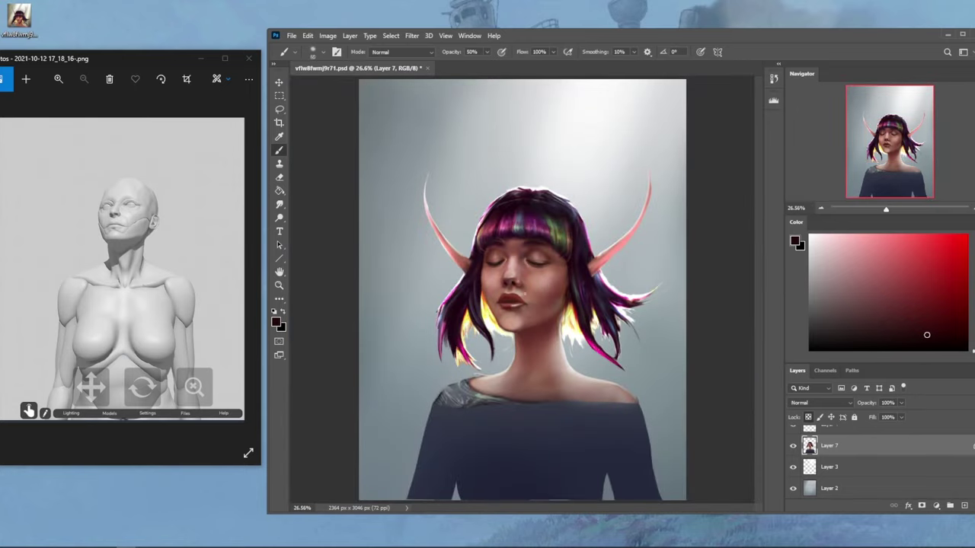
{"action": "left_click", "coordinate": [279, 204]}
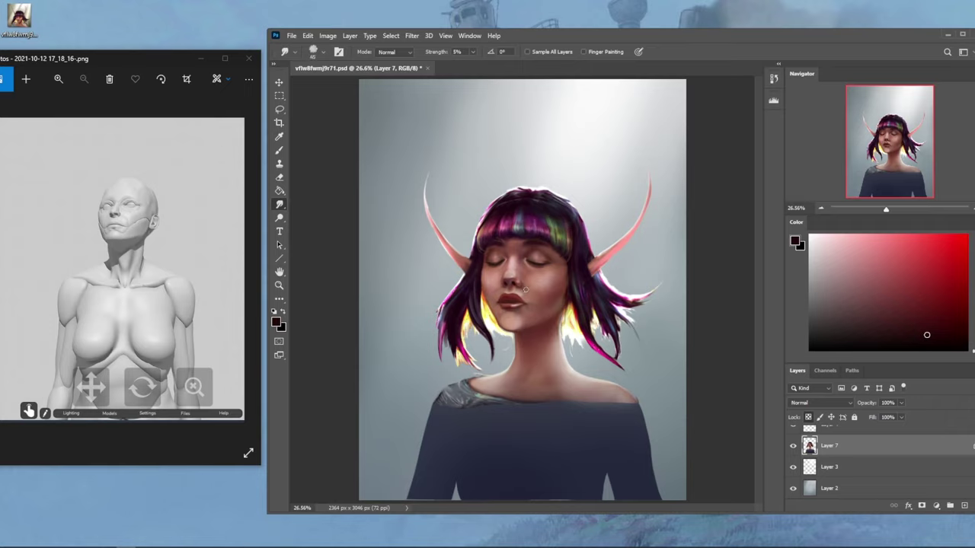
- Model the cheek and side of the nose with sampled skin tones at 50% opacity, narrowing the brush from 400 to 150
{"action": "key", "text": "b"}
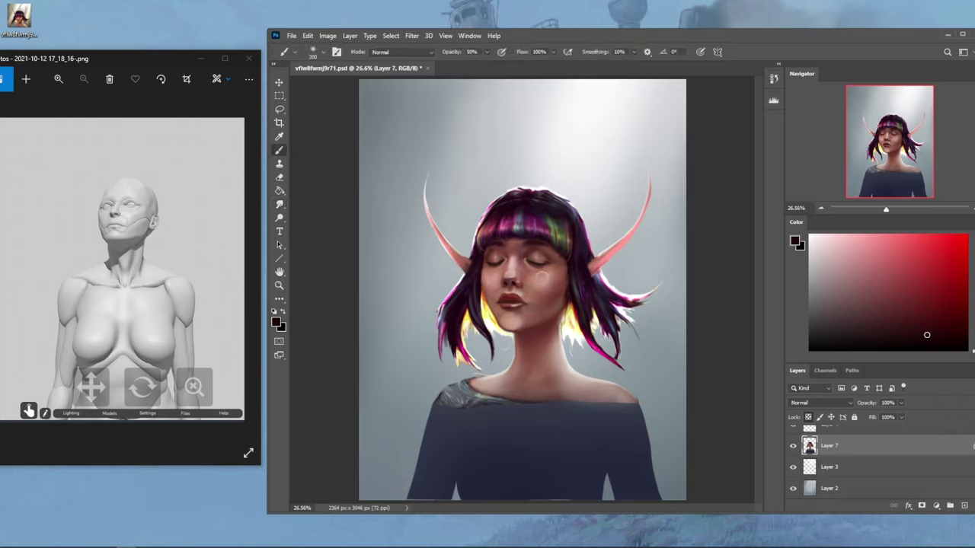
{"action": "left_click", "coordinate": [541, 276], "text": "alt"}
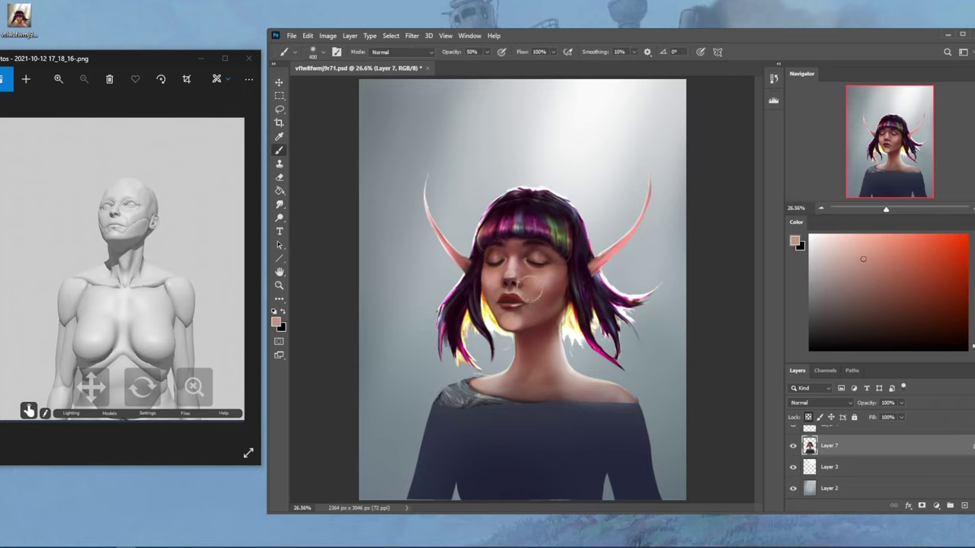
{"action": "key", "text": "["}
{"action": "key", "text": "bracketleft"}
{"action": "key", "text": "bracketleft"}
{"action": "key", "text": "bracketleft"}
{"action": "key", "text": "bracketleft"}
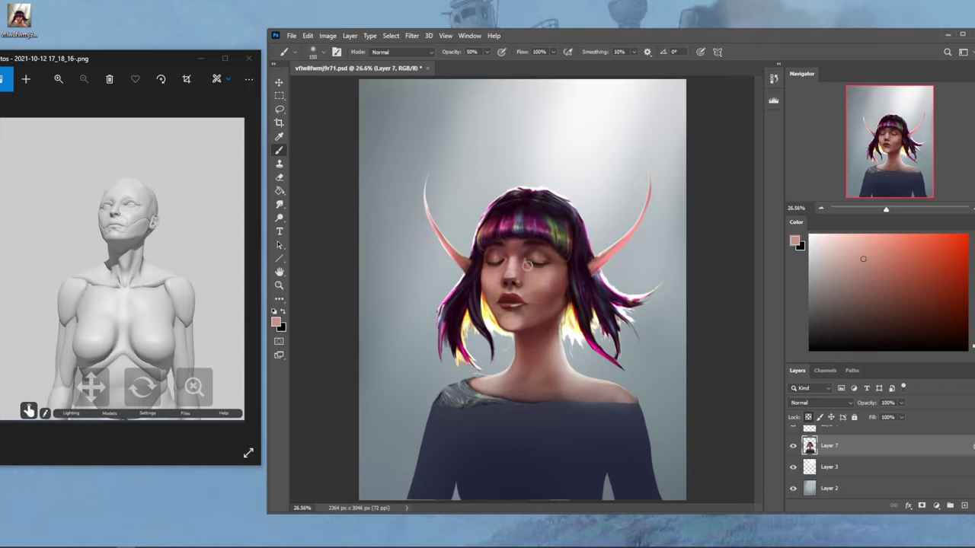
{"action": "key", "text": "bracketleft"}
{"action": "left_click", "coordinate": [518, 272], "text": "alt"}
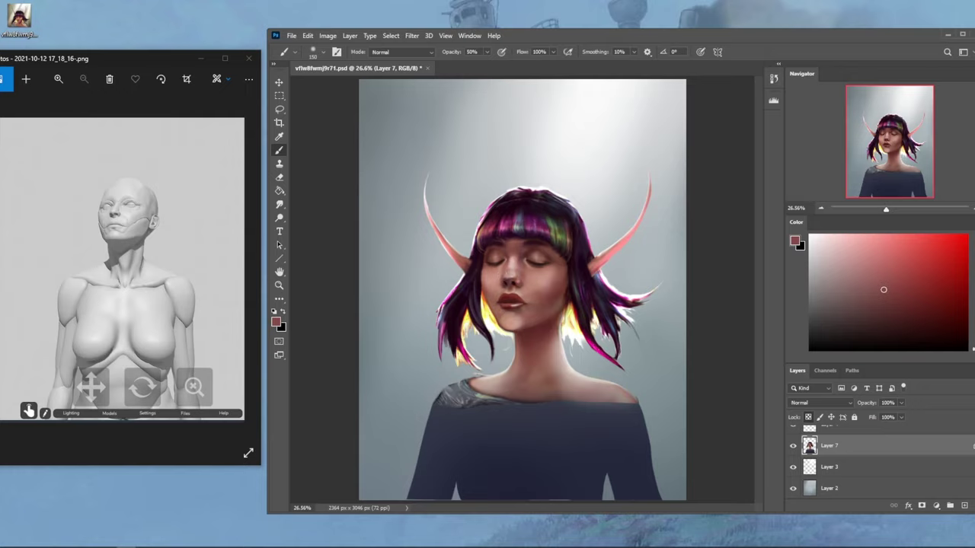
- Soften the shading along the nose bridge and inner brow with sampled skin tones at 24% brush opacity, and blend with the Smudge tool
{"action": "key", "text": "ctrl"}
{"action": "key", "text": "alt"}
{"action": "left_click", "coordinate": [515, 261], "text": "alt"}
{"action": "key", "text": "ctrl"}
{"action": "left_click", "coordinate": [487, 53]}
{"action": "left_click_drag", "start_coordinate": [469, 65], "coordinate": [473, 65]}
{"action": "left_click", "coordinate": [500, 50]}
{"action": "key", "text": "alt"}
{"action": "left_click", "coordinate": [524, 243], "text": "alt"}
{"action": "left_click", "coordinate": [280, 204]}
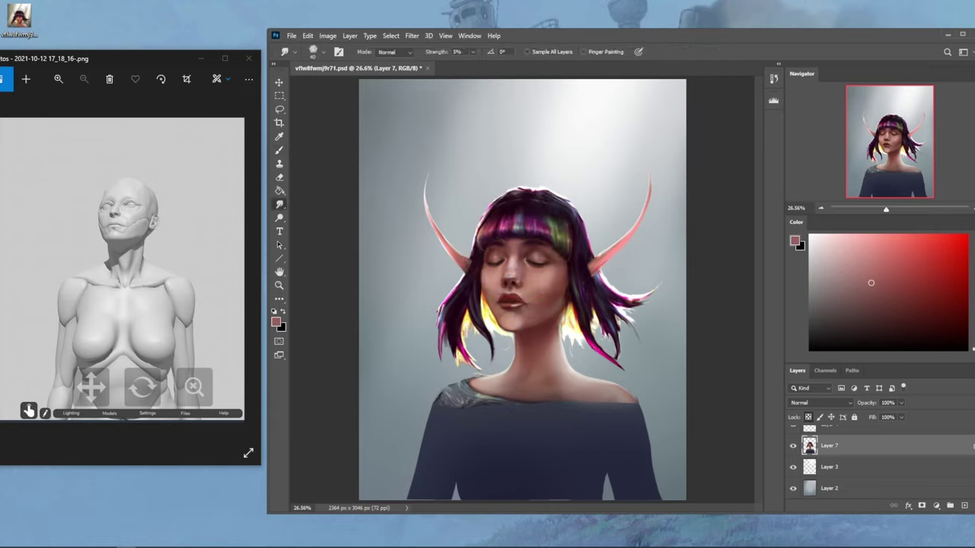
- Darken the eyebrows and the lower edge of the fringe with sampled dark tones, increasing the brush opacity from 24% to 84%
{"action": "key", "text": "b"}
{"action": "left_click", "coordinate": [496, 244], "text": "alt"}
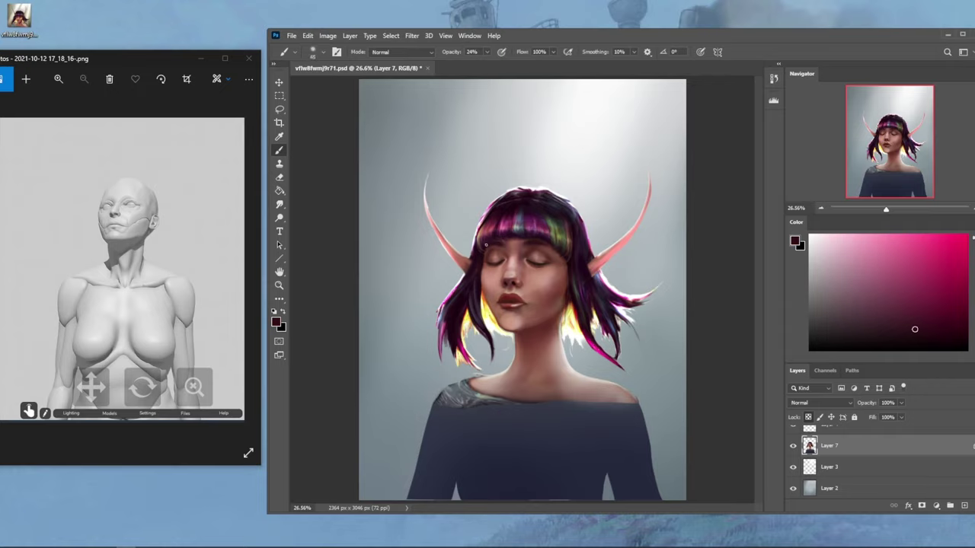
{"action": "left_click", "coordinate": [486, 245], "text": "alt"}
{"action": "left_click", "coordinate": [497, 245], "text": "alt"}
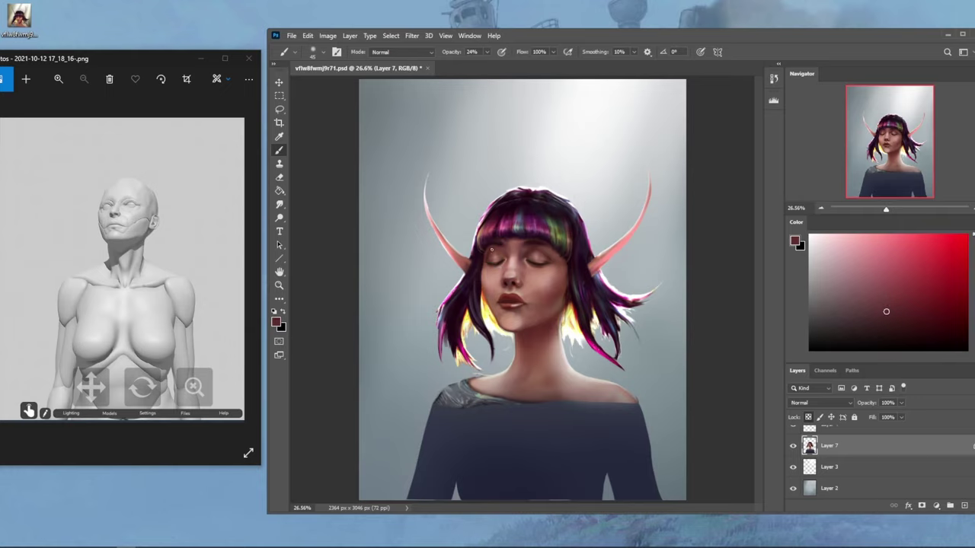
{"action": "left_click", "coordinate": [538, 242], "text": "alt"}
{"action": "left_click", "coordinate": [571, 279], "text": "alt"}
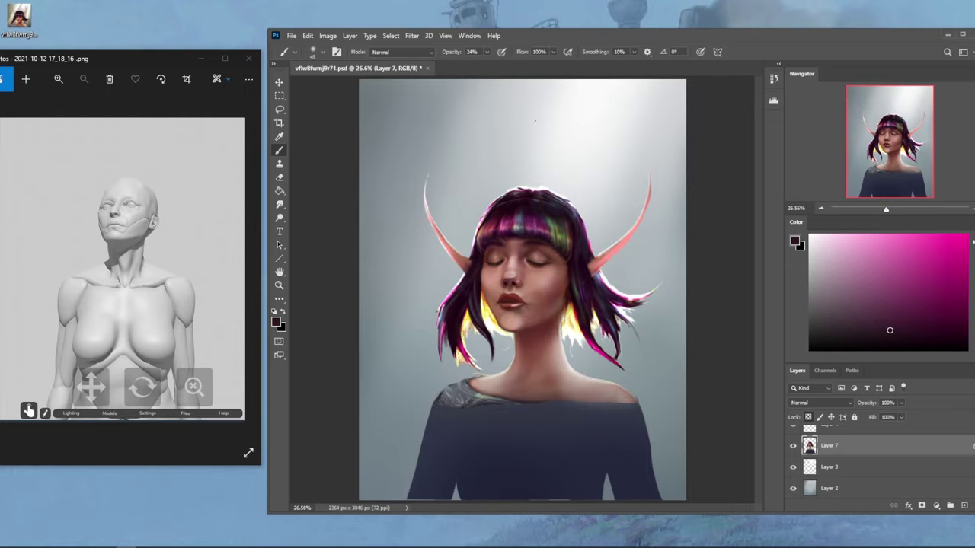
{"action": "left_click_drag", "start_coordinate": [508, 258], "coordinate": [561, 287]}
{"action": "key", "text": "ctrl+z"}
{"action": "left_click", "coordinate": [575, 233], "text": "alt"}
{"action": "left_click", "coordinate": [506, 241], "text": "alt"}
{"action": "left_click", "coordinate": [488, 51]}
{"action": "left_click", "coordinate": [515, 64]}
{"action": "left_click", "coordinate": [503, 236]}
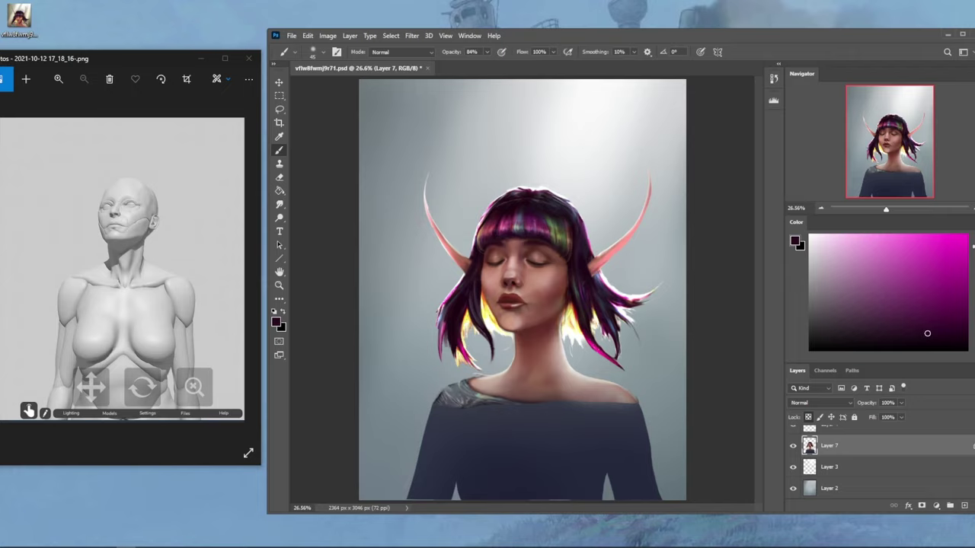
- Darken the line between the lips with a near-black red at 84% brush opacity
{"action": "left_click", "coordinate": [972, 345]}
{"action": "left_click", "coordinate": [939, 339]}
{"action": "left_click_drag", "start_coordinate": [972, 351], "coordinate": [972, 345]}
{"action": "left_click", "coordinate": [961, 338]}
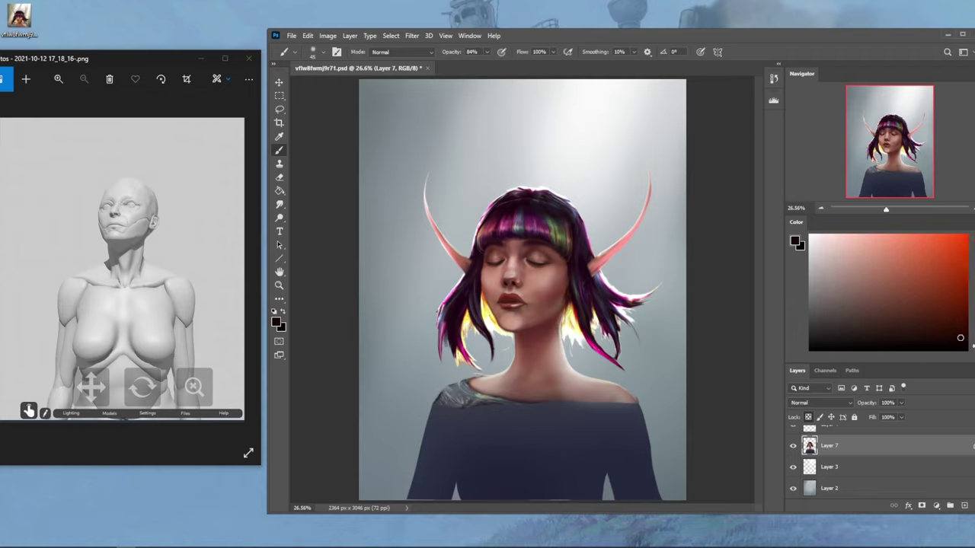
{"action": "left_click", "coordinate": [973, 349]}
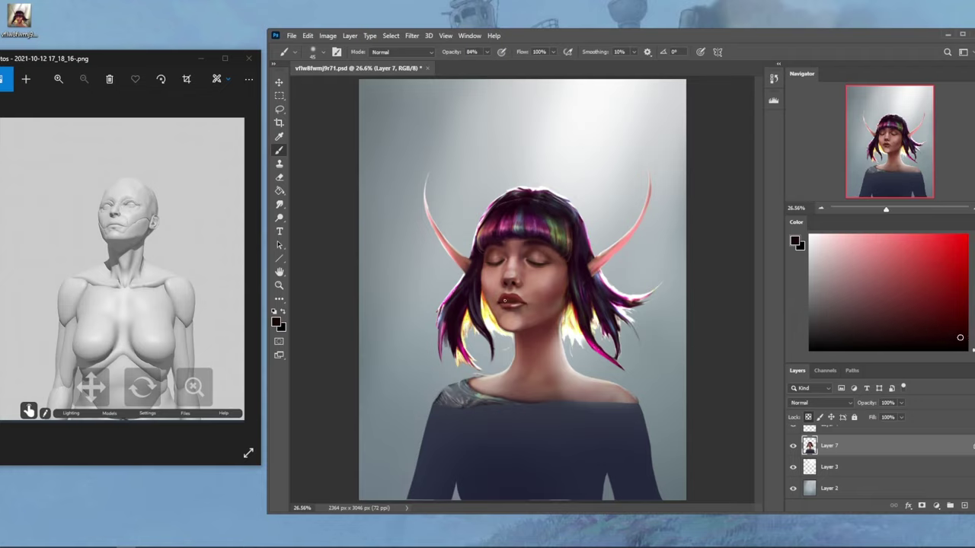
- Repaint the lips with sampled reds at 84% brush opacity, toning down the lower lip highlight, and blend with the Smudge tool
{"action": "left_click", "coordinate": [515, 303], "text": "alt"}
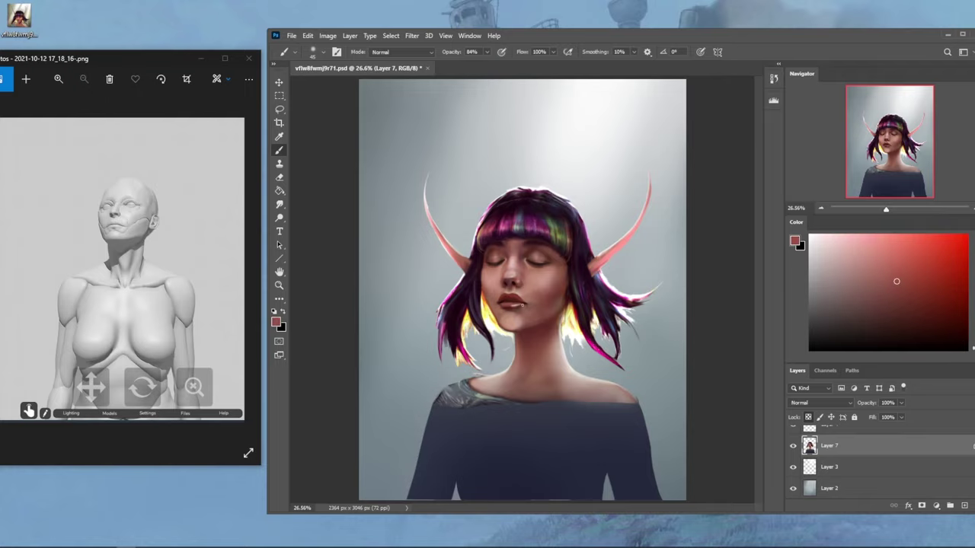
{"action": "left_click_drag", "start_coordinate": [405, 187], "coordinate": [635, 372]}
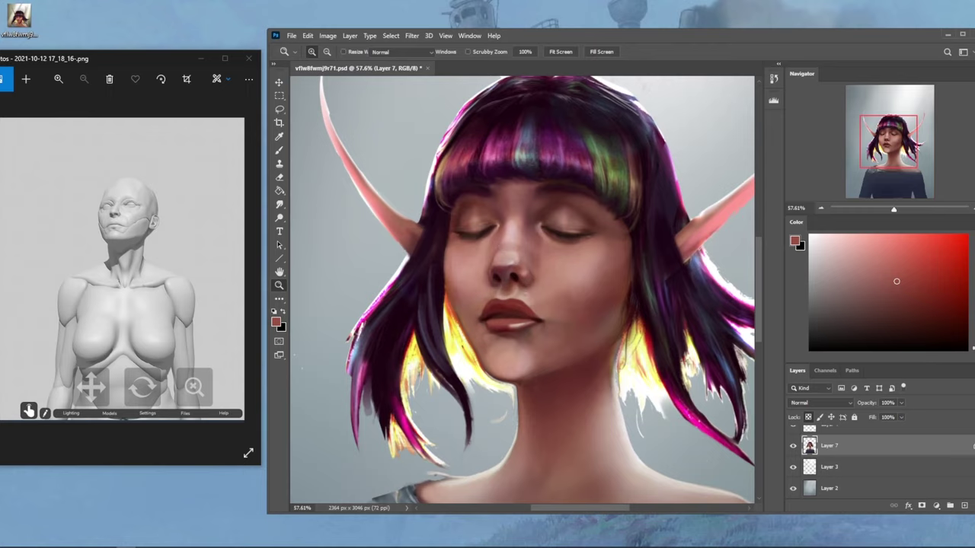
{"action": "left_click", "coordinate": [526, 318], "text": "alt"}
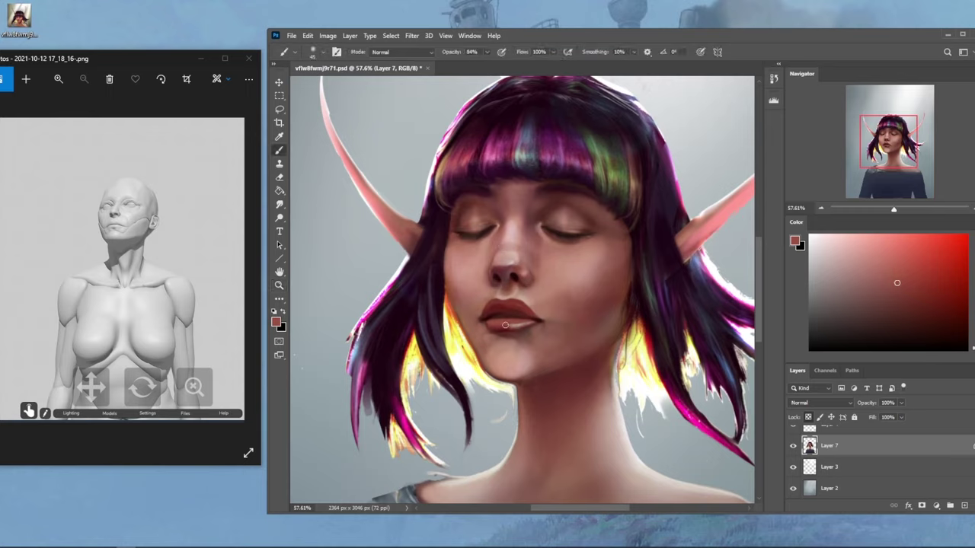
{"action": "left_click", "coordinate": [509, 320], "text": "alt"}
{"action": "key", "text": "8"}
{"action": "key", "text": "4"}
{"action": "left_click", "coordinate": [492, 322], "text": "alt"}
{"action": "left_click", "coordinate": [496, 314], "text": "alt"}
{"action": "left_click", "coordinate": [530, 312], "text": "alt"}
{"action": "left_click", "coordinate": [279, 204]}
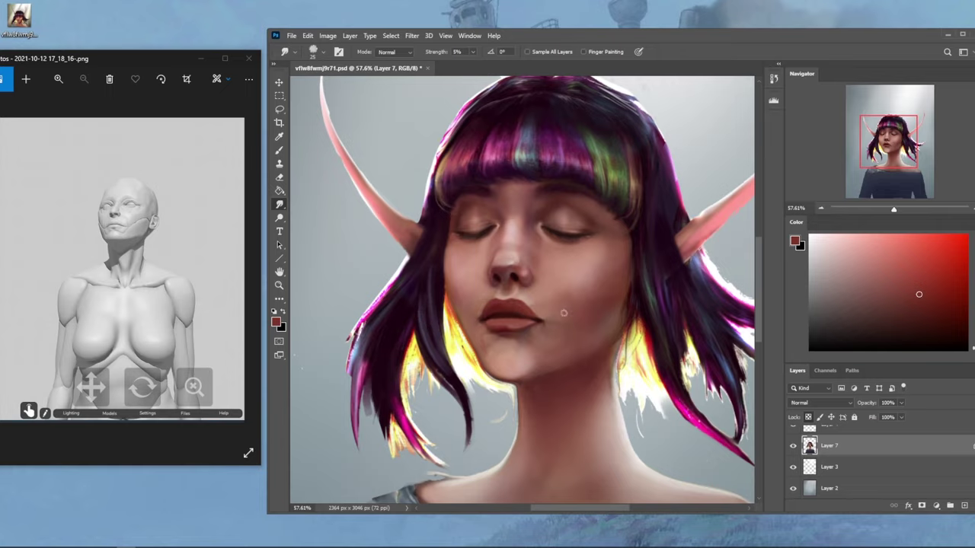
- Refine the lower lip with additional sampled reds and smooth its edges with the Smudge tool at 5% strength
{"action": "key", "text": "b"}
{"action": "left_click", "coordinate": [517, 320], "text": "alt"}
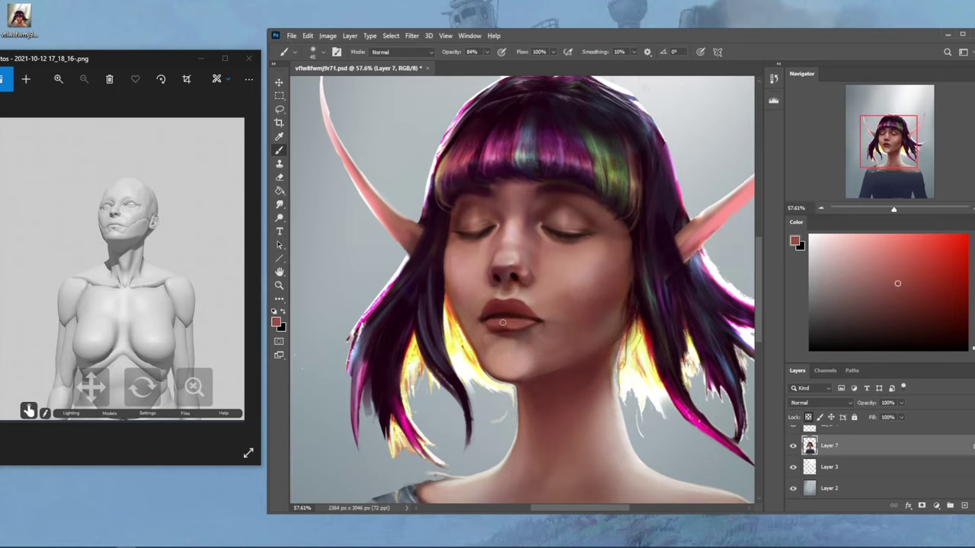
{"action": "left_click", "coordinate": [501, 326], "text": "alt"}
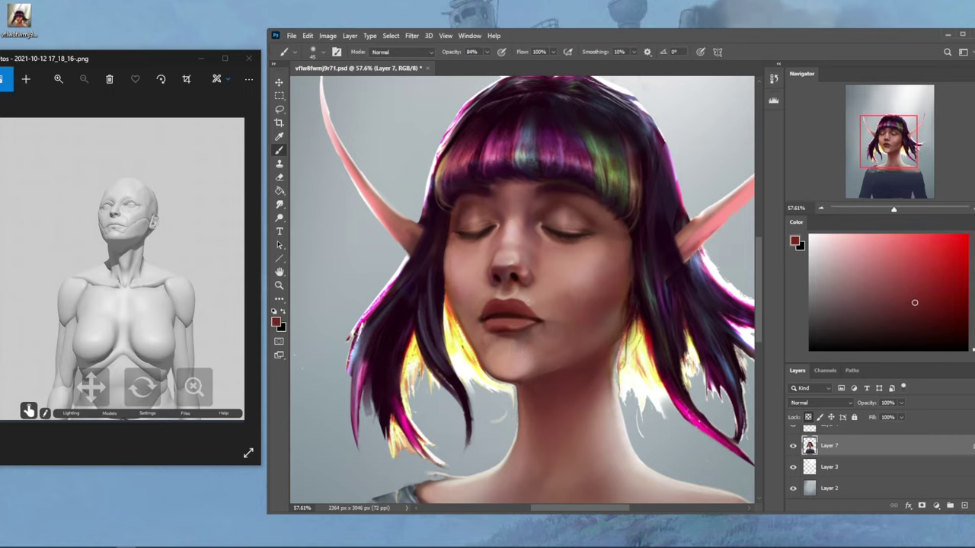
{"action": "left_click", "coordinate": [280, 205]}
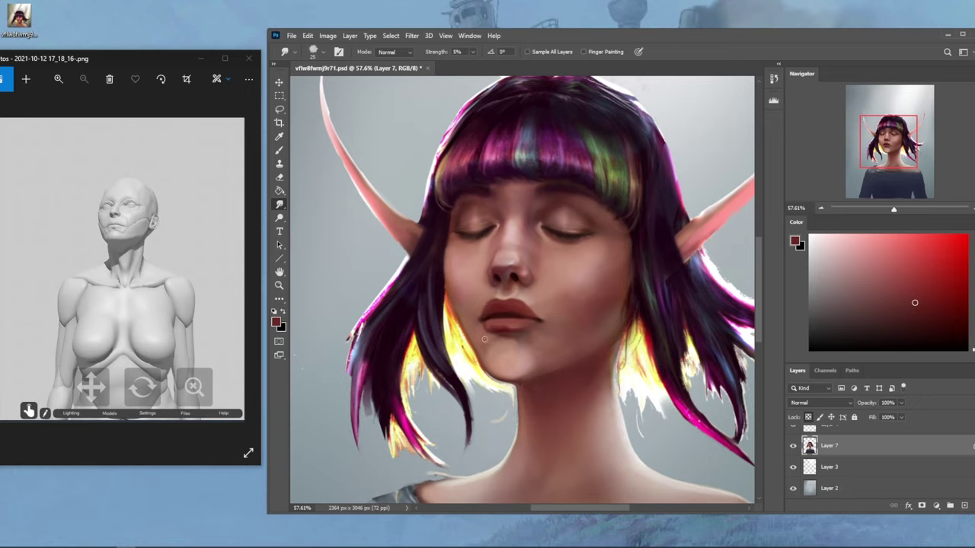
{"action": "key", "text": "ctrl+minus"}
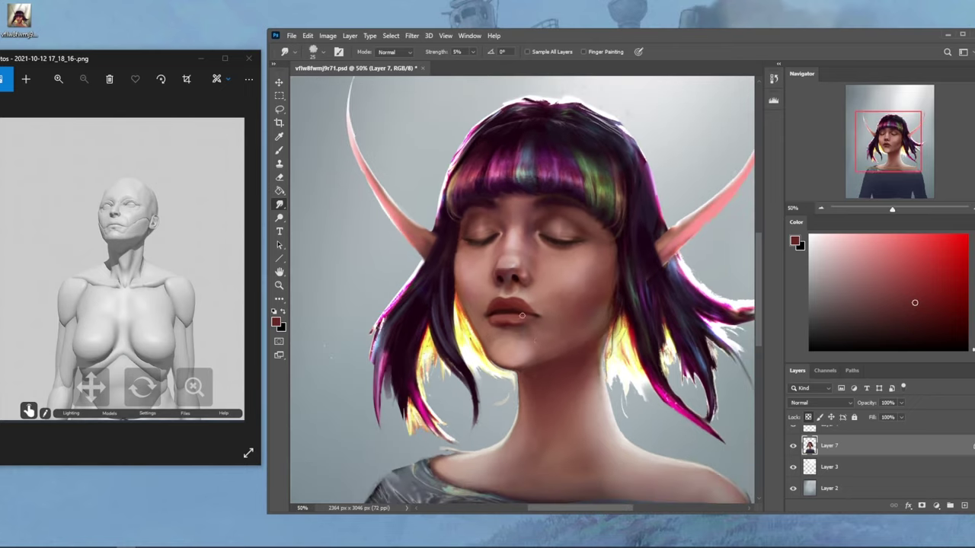
- Touch up the face with sampled reddish skin tones, switch the brush to Darken mode at 84% opacity, and save the document
{"action": "key", "text": "ctrl+minus"}
{"action": "key", "text": "b"}
{"action": "left_click", "coordinate": [544, 311], "text": "alt"}
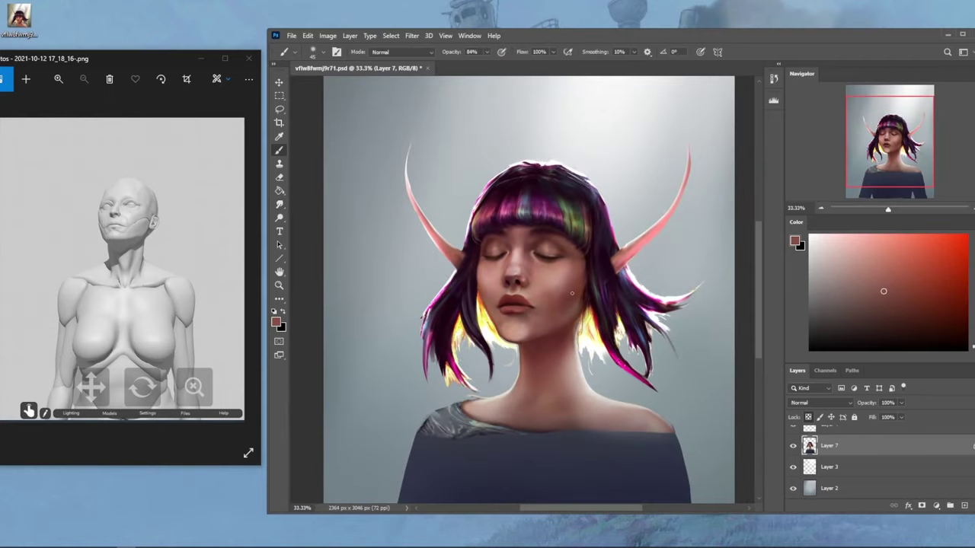
{"action": "left_click", "coordinate": [518, 295], "text": "alt"}
{"action": "left_click", "coordinate": [426, 51]}
{"action": "left_click", "coordinate": [403, 100]}
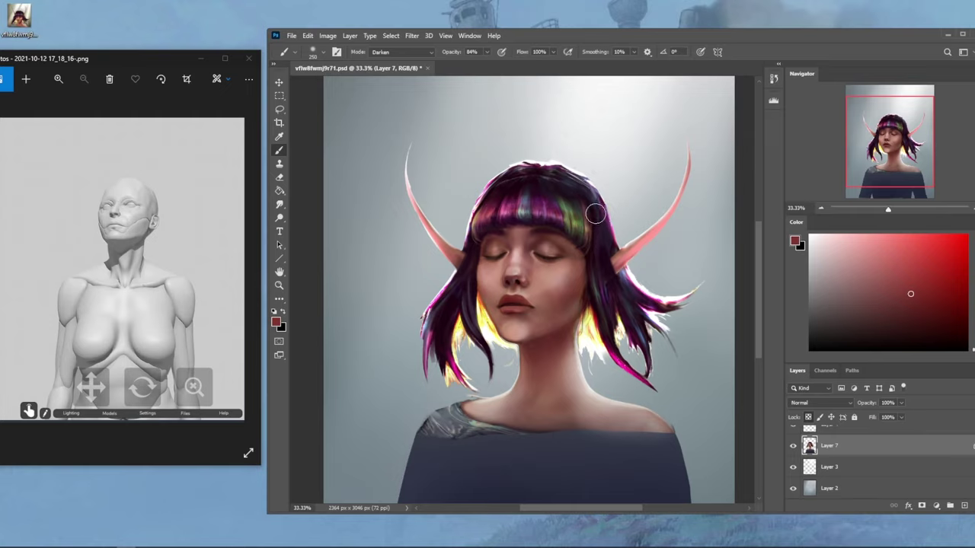
{"action": "key", "text": "ctrl+s"}
- Shade the cheek and jaw beside the mouth with sampled muted reds in Darken mode at 92% opacity, and blend with the Smudge tool
{"action": "key", "text": "alt"}
{"action": "left_click", "coordinate": [533, 327], "text": "alt"}
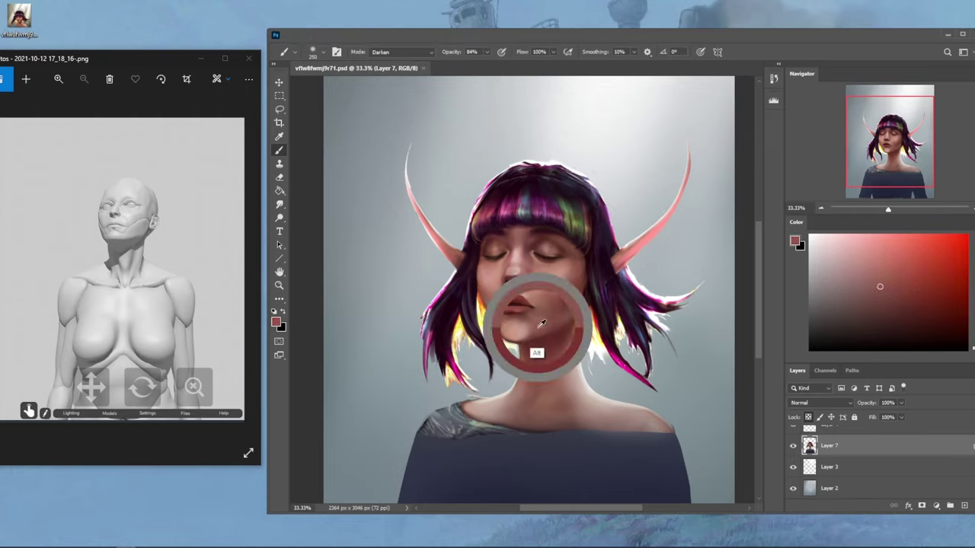
{"action": "left_click", "coordinate": [487, 52]}
{"action": "left_click_drag", "start_coordinate": [487, 64], "coordinate": [491, 64]}
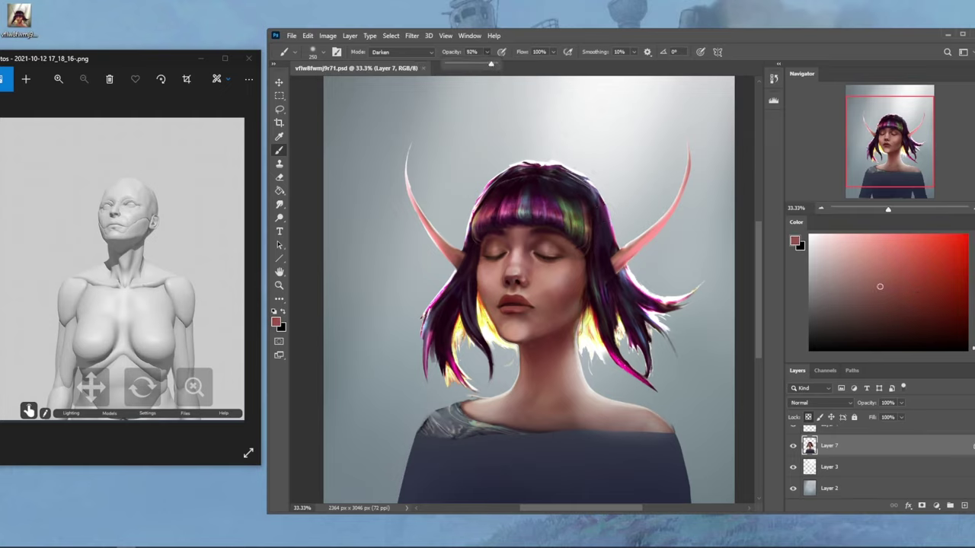
{"action": "left_click", "coordinate": [558, 332], "text": "alt"}
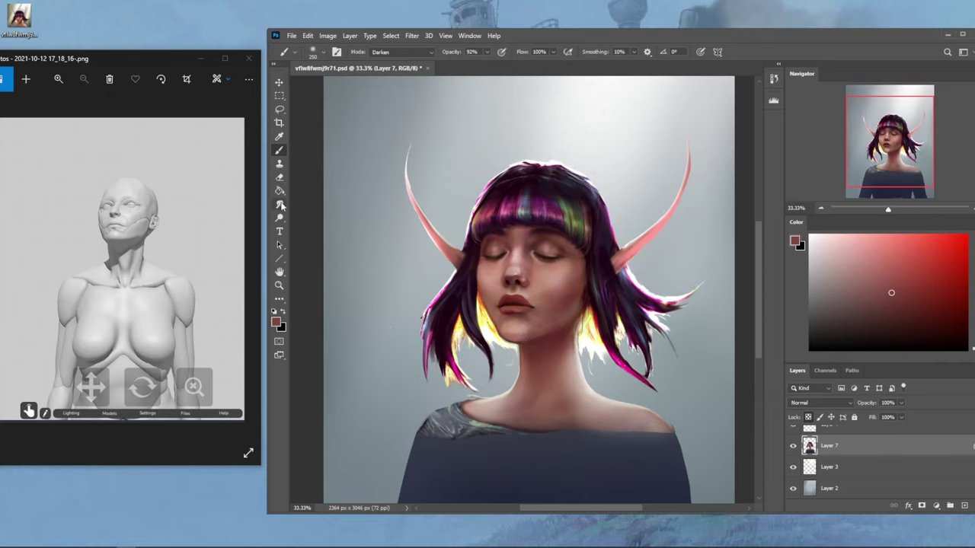
{"action": "left_click", "coordinate": [279, 204]}
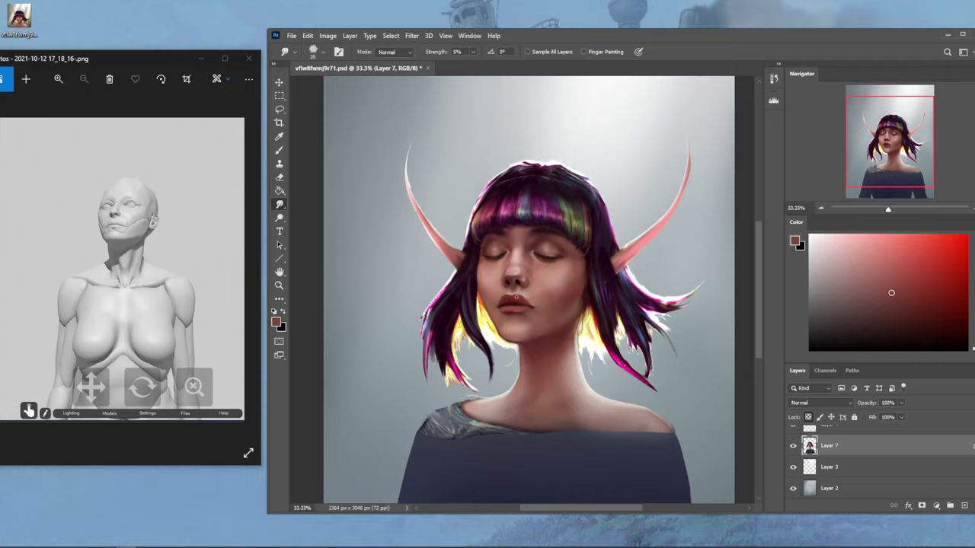
- Retouch the lips and mouth corners using a smaller Darken brush with sampled red and light skin tones at 92% opacity
{"action": "key", "text": "b"}
{"action": "left_click", "coordinate": [509, 307], "text": "alt"}
{"action": "key", "text": "bracketleft"}
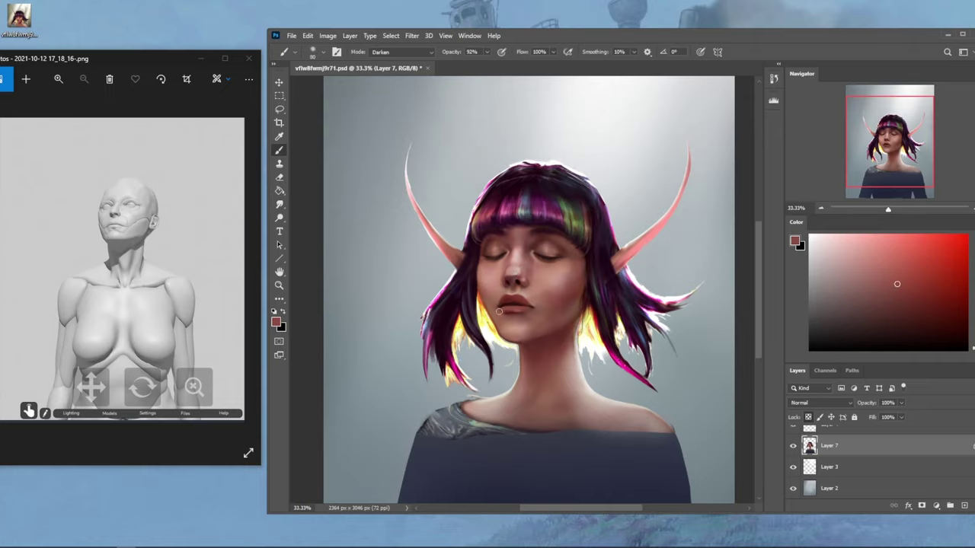
{"action": "key", "text": "ctrl+minus"}
{"action": "left_click", "coordinate": [540, 305], "text": "alt"}
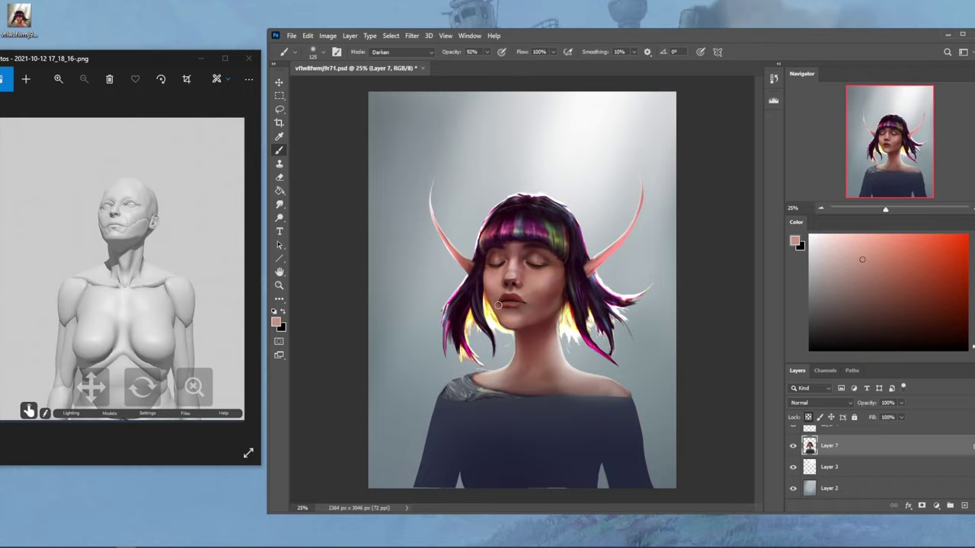
- Set the brush to Normal mode at 51% opacity and tilt the canvas to work on the skin around the lips
{"action": "left_click", "coordinate": [401, 52]}
{"action": "left_click", "coordinate": [385, 57]}
{"action": "left_click", "coordinate": [487, 52]}
{"action": "left_click", "coordinate": [466, 66]}
{"action": "left_click", "coordinate": [590, 259]}
{"action": "key", "text": "r"}
{"action": "left_click_drag", "start_coordinate": [591, 258], "coordinate": [516, 315]}
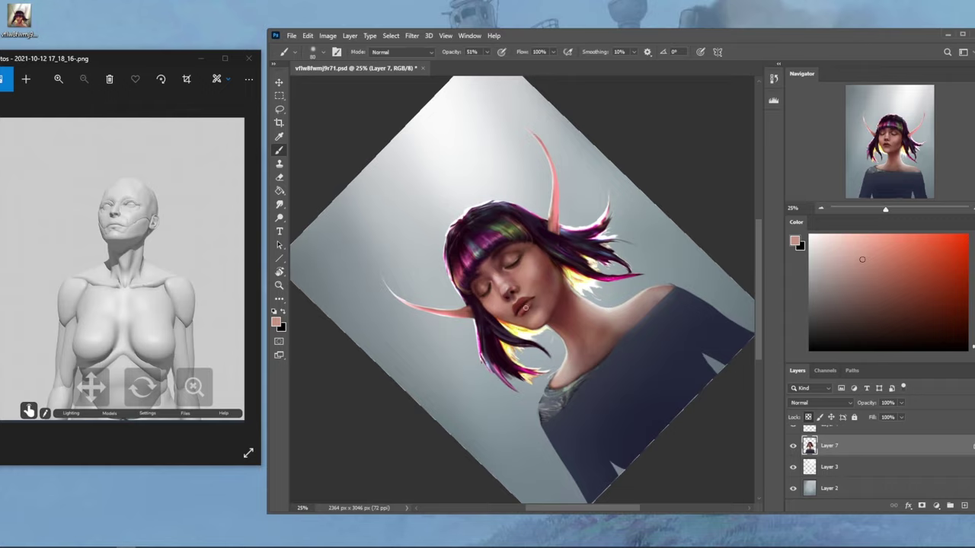
- Deepen the lips and the adjoining skin with sampled dark reds in Darken mode at 51% opacity, and reset the canvas rotation
{"action": "left_click", "coordinate": [528, 303], "text": "alt"}
{"action": "left_click", "coordinate": [399, 52]}
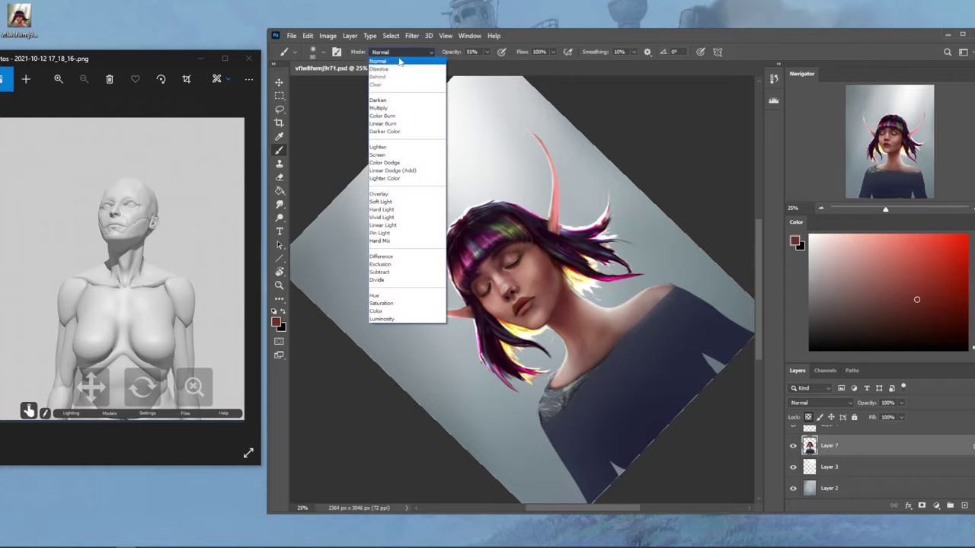
{"action": "left_click", "coordinate": [389, 100]}
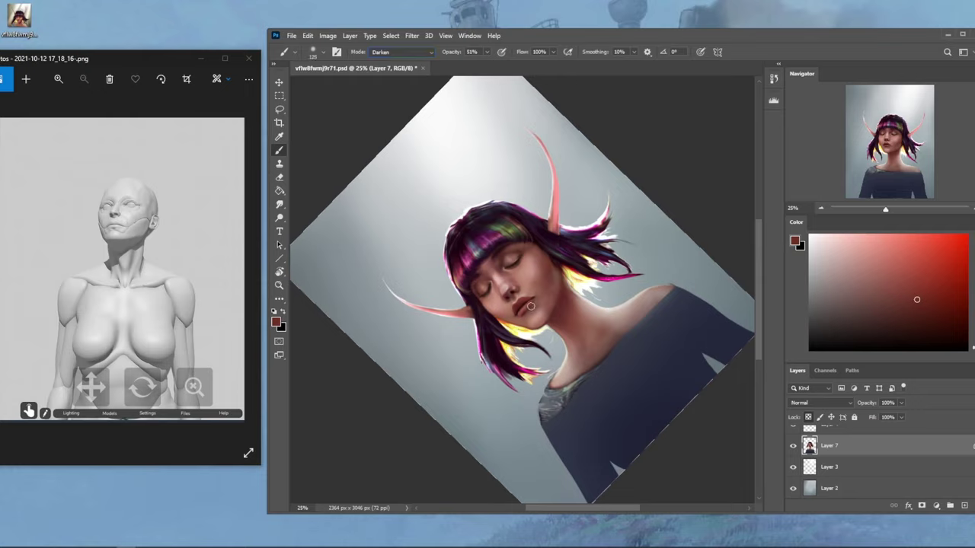
{"action": "left_click", "coordinate": [522, 308], "text": "alt"}
{"action": "left_click", "coordinate": [524, 306], "text": "alt"}
{"action": "key", "text": "bracketright"}
{"action": "key", "text": "bracketright"}
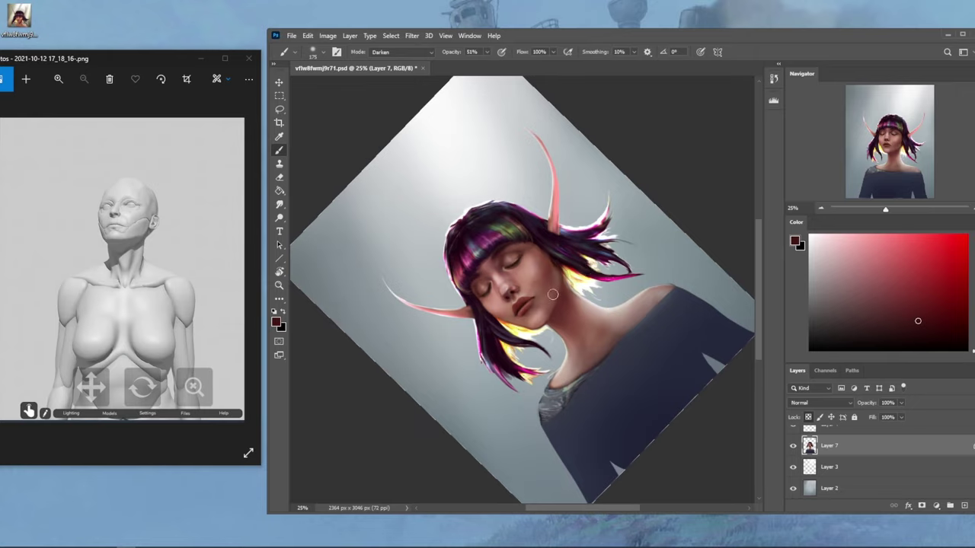
{"action": "key", "text": "Escape"}
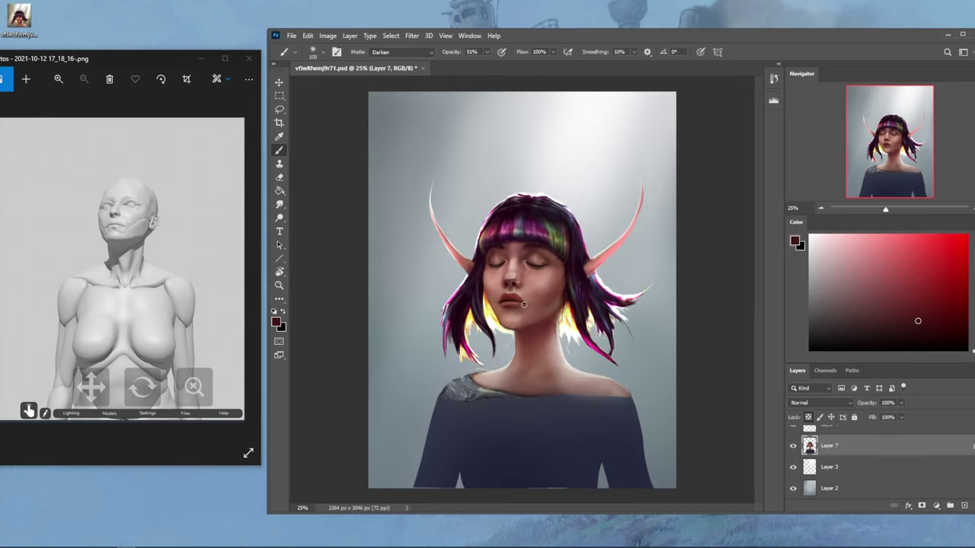
- Darken the lip line with a sampled deep red at 51% opacity and soften it with the Smudge tool at 5% strength
{"action": "left_click", "coordinate": [503, 340], "text": "alt"}
{"action": "left_click", "coordinate": [513, 298], "text": "alt"}
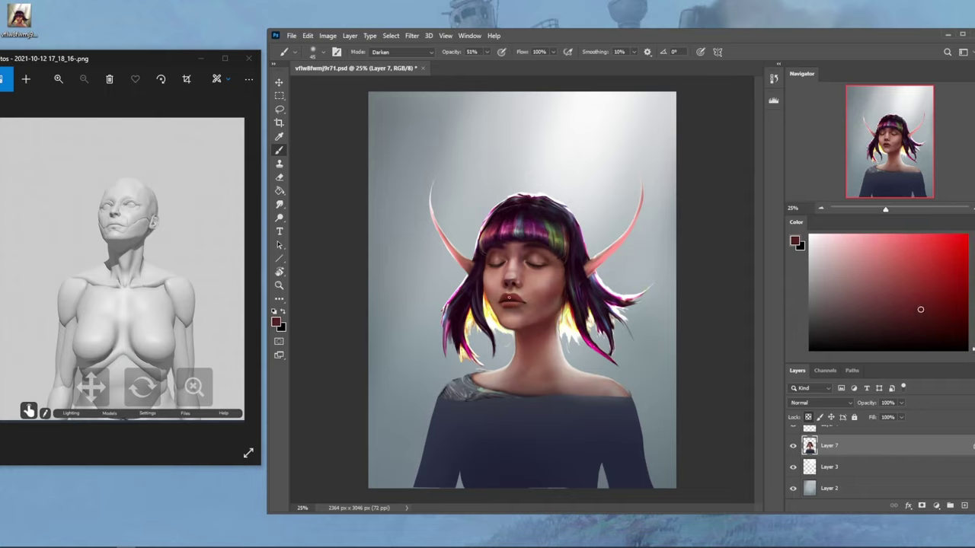
{"action": "left_click", "coordinate": [279, 205]}
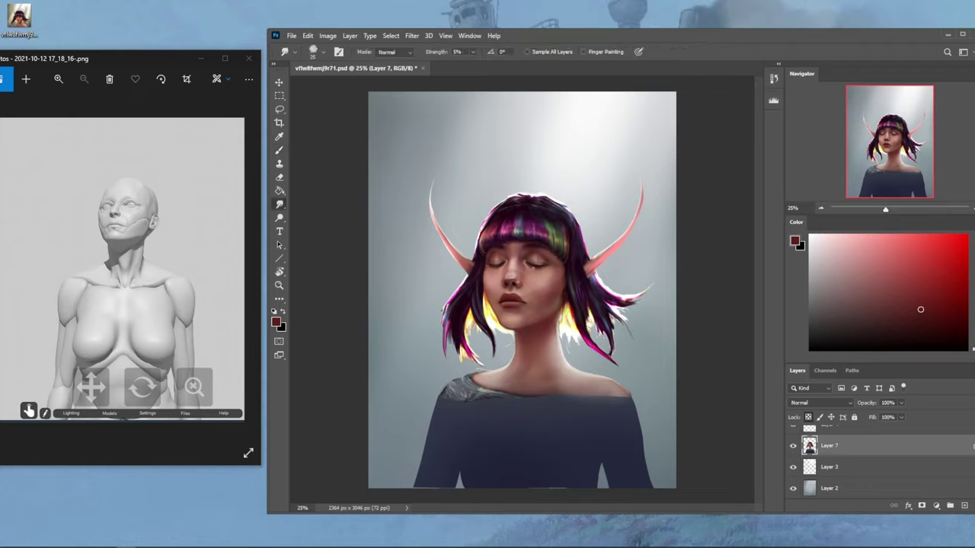
- Reshape the lips and lower face in the Liquify filter with small Forward Warp brushes at 100 pressure, and apply it
{"action": "left_click", "coordinate": [411, 36]}
{"action": "left_click", "coordinate": [437, 136]}
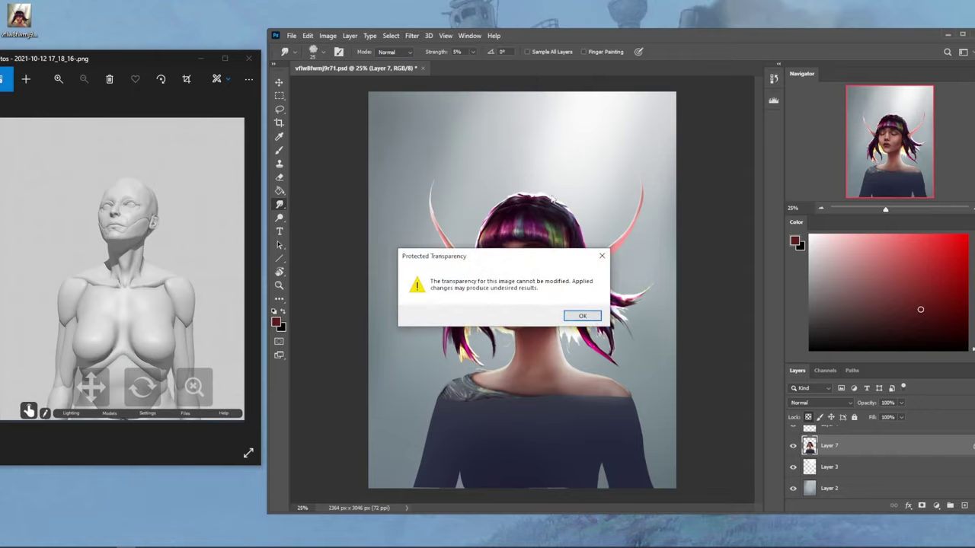
{"action": "left_click", "coordinate": [592, 319]}
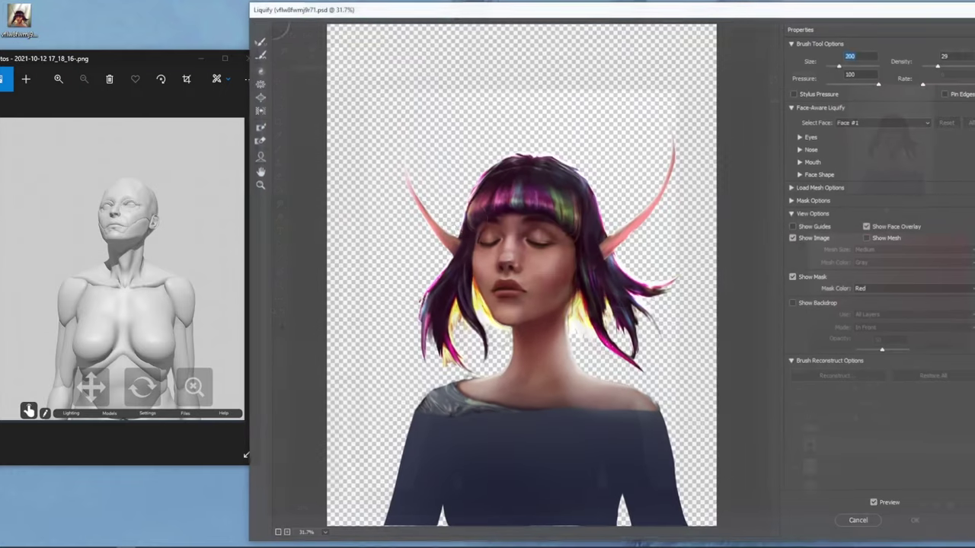
{"action": "key", "text": "bracketleft"}
{"action": "key", "text": "bracketleft"}
{"action": "key", "text": "bracketleft"}
{"action": "key", "text": "bracketleft"}
{"action": "key", "text": "bracketleft"}
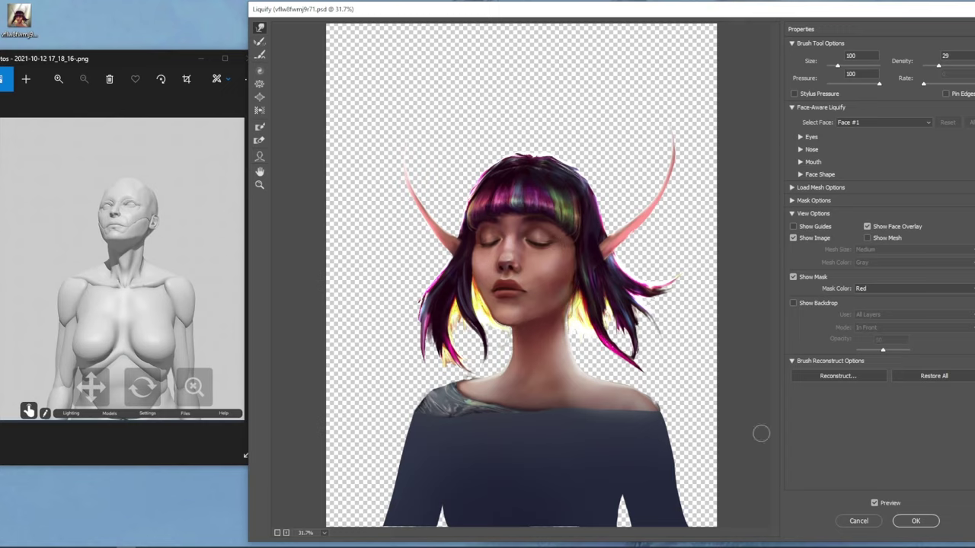
{"action": "key", "text": "bracketright"}
{"action": "key", "text": "bracketright"}
{"action": "key", "text": "bracketleft"}
{"action": "key", "text": "bracketleft"}
{"action": "key", "text": "bracketleft"}
{"action": "left_click", "coordinate": [923, 518]}
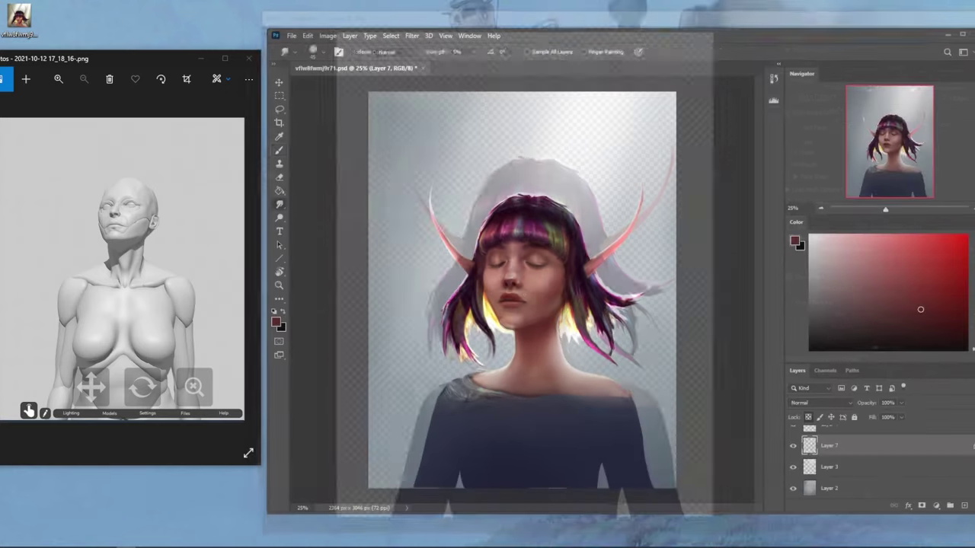
- Choose the 500 px soft brush from the 2021 April Backup Basic Brushes and sample a muted red beside the lips
{"action": "right_click", "coordinate": [537, 277]}
{"action": "left_click", "coordinate": [583, 330]}
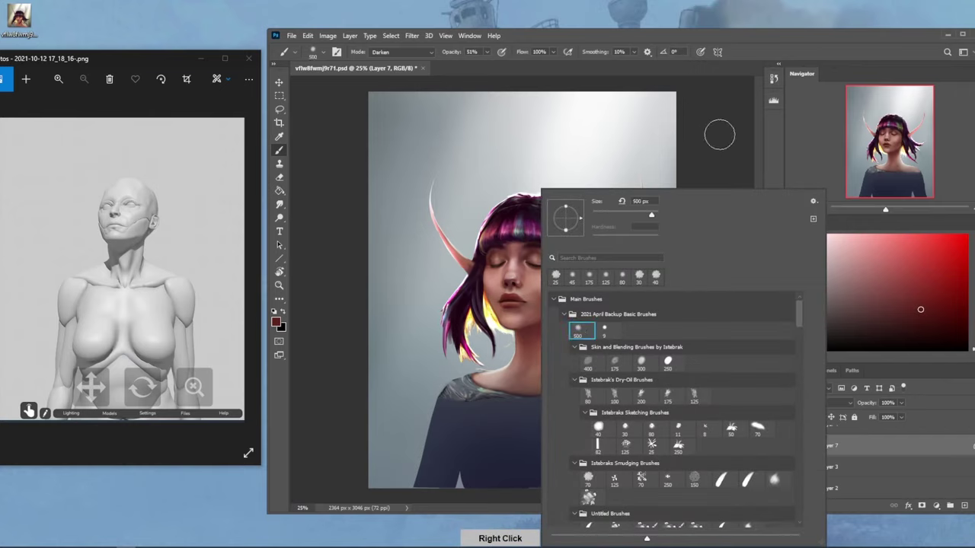
{"action": "left_click", "coordinate": [711, 131]}
{"action": "left_click", "coordinate": [524, 295], "text": "alt"}
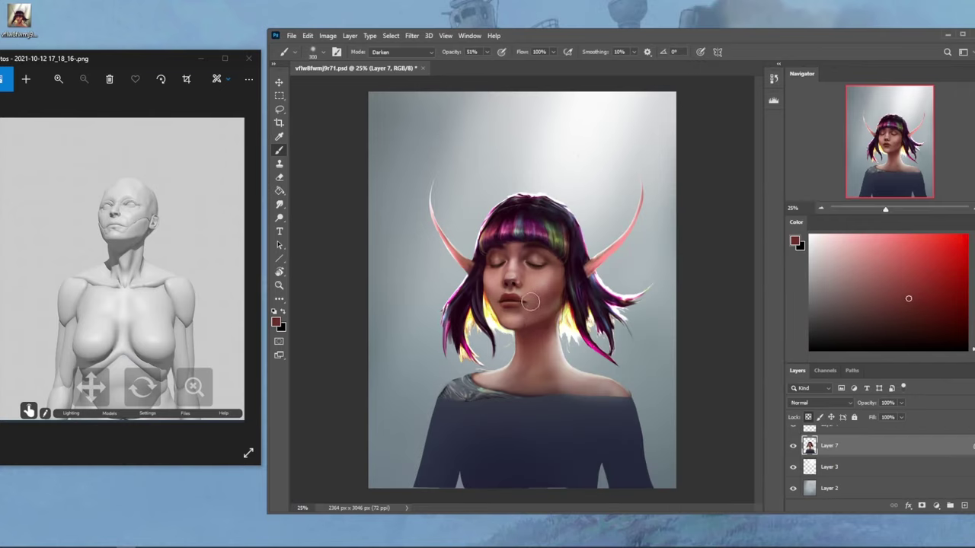
- Shade the cheek and mouth area with the sampled red in Darken mode at 51% opacity, varying the brush size, and blend by smudging
{"action": "key", "text": "bracketleft"}
{"action": "key", "text": "bracketleft"}
{"action": "key", "text": "bracketleft"}
{"action": "key", "text": "bracketleft"}
{"action": "key", "text": "bracketleft"}
{"action": "key", "text": "bracketleft"}
{"action": "key", "text": "bracketleft"}
{"action": "key", "text": "bracketright"}
{"action": "key", "text": "bracketright"}
{"action": "key", "text": "bracketright"}
{"action": "key", "text": "bracketleft"}
{"action": "key", "text": "bracketright"}
{"action": "key", "text": "bracketright"}
{"action": "key", "text": "bracketright"}
{"action": "left_click", "coordinate": [279, 204]}
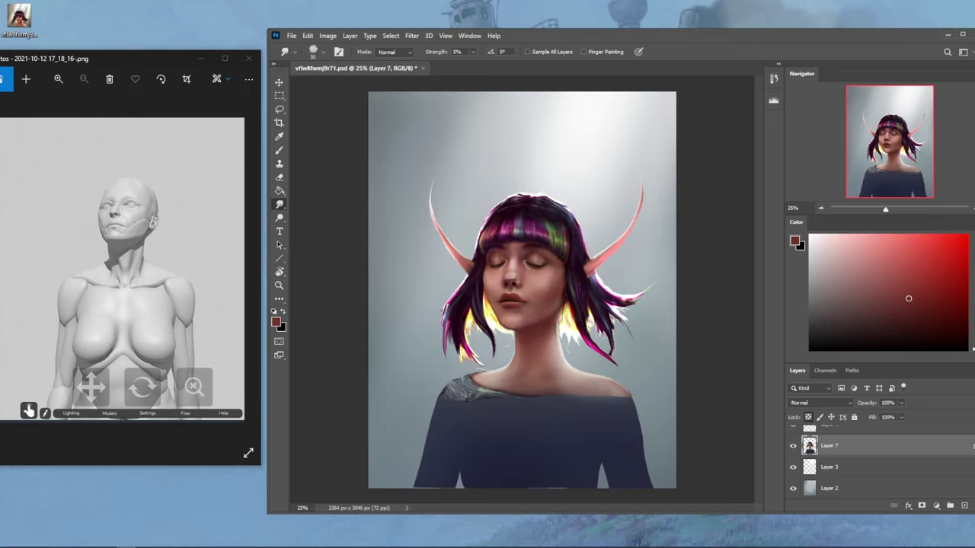
- Refine the shape of the nose in the Liquify filter with a size 90 brush, and apply it
{"action": "left_click", "coordinate": [411, 35]}
{"action": "left_click", "coordinate": [448, 134]}
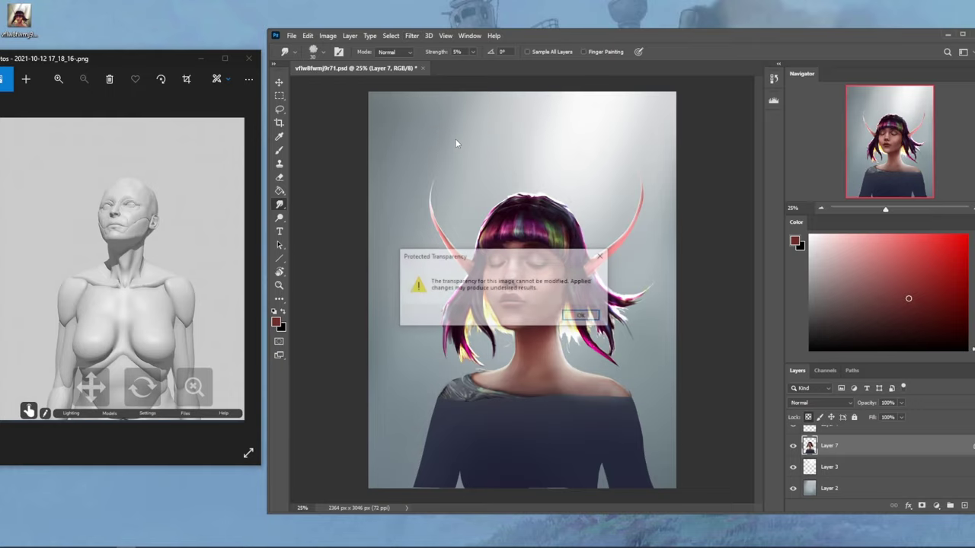
{"action": "left_click", "coordinate": [587, 320]}
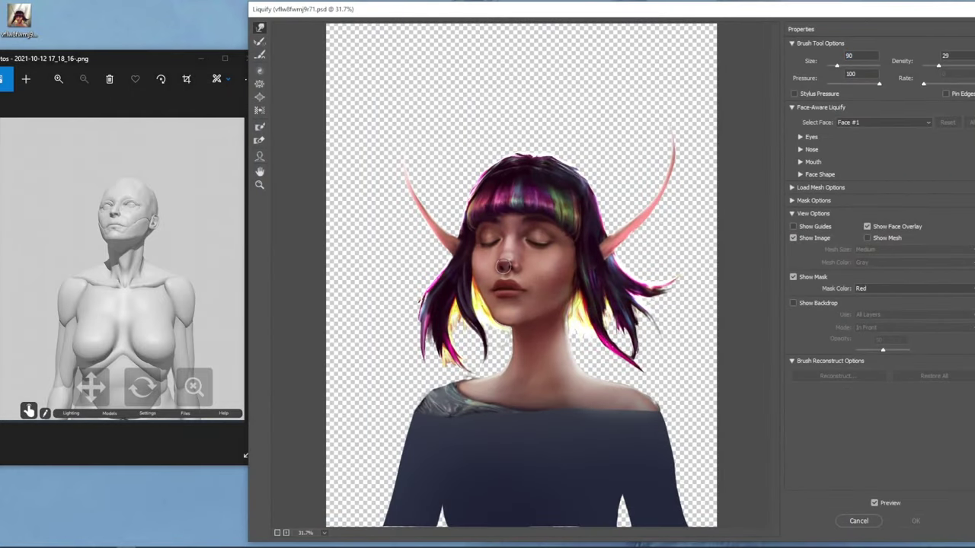
{"action": "left_click_drag", "start_coordinate": [502, 265], "coordinate": [508, 270]}
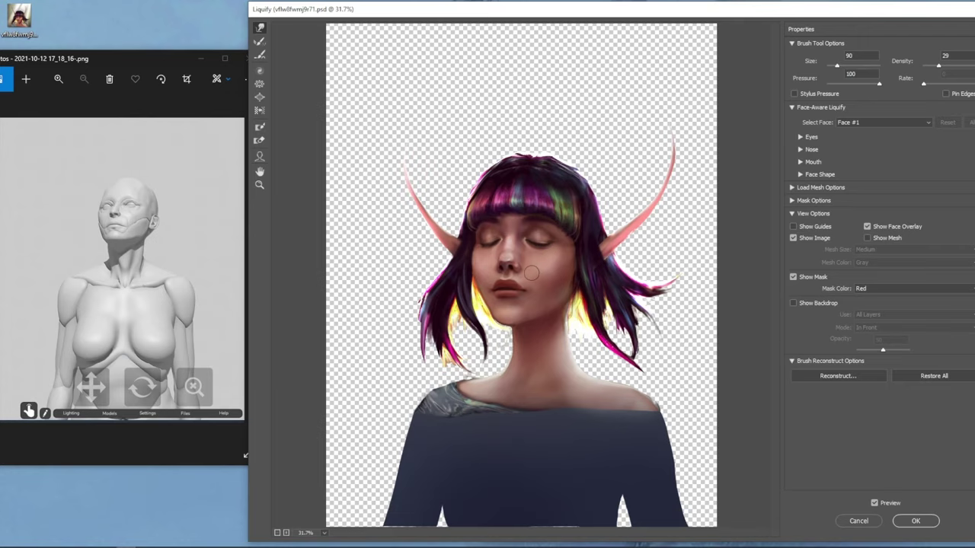
{"action": "left_click", "coordinate": [916, 520]}
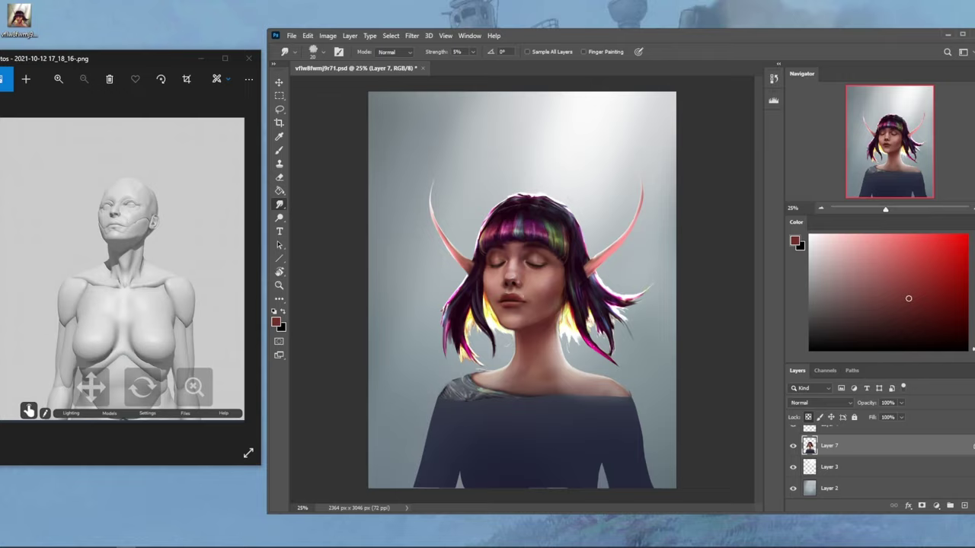
- Darken the eye area with a sampled near-black tone, changing the brush to Normal mode at 85% opacity, and blend with the Smudge tool
{"action": "key", "text": "b"}
{"action": "left_click", "coordinate": [534, 249], "text": "alt"}
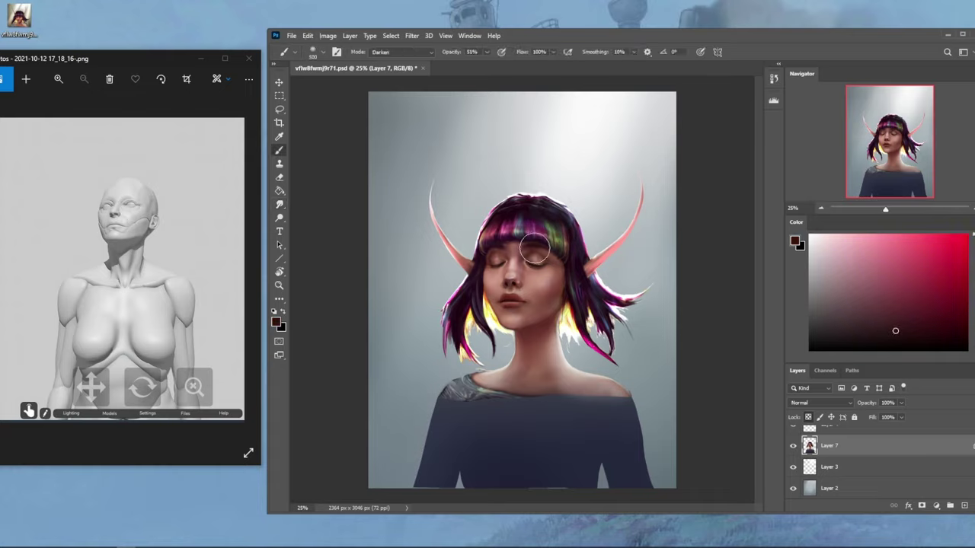
{"action": "left_click", "coordinate": [486, 52]}
{"action": "left_click_drag", "start_coordinate": [488, 63], "coordinate": [505, 64]}
{"action": "left_click", "coordinate": [406, 54]}
{"action": "left_click", "coordinate": [397, 57]}
{"action": "key", "text": "bracketleft"}
{"action": "key", "text": "bracketleft"}
{"action": "key", "text": "bracketleft"}
{"action": "key", "text": "bracketleft"}
{"action": "key", "text": "bracketleft"}
{"action": "key", "text": "bracketleft"}
{"action": "left_click", "coordinate": [279, 205]}
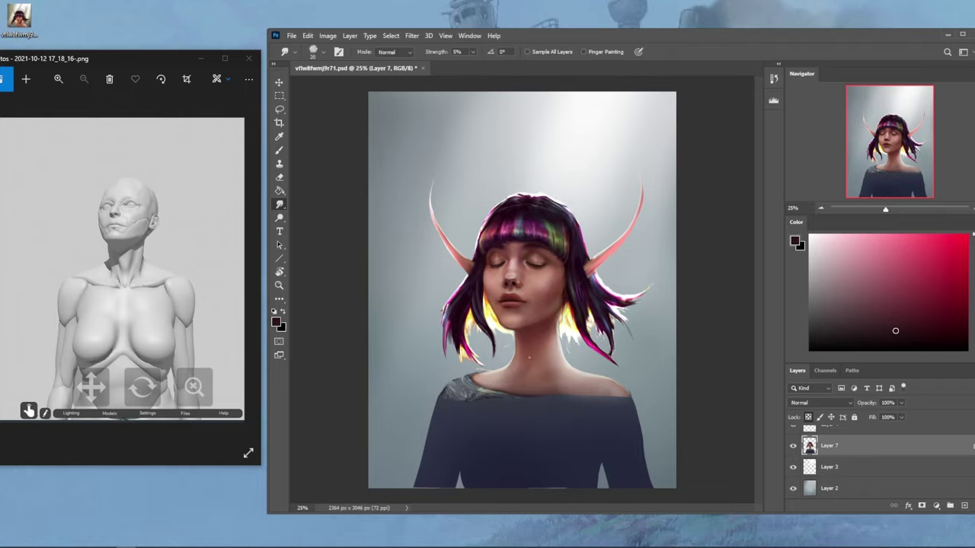
- Touch up the lower lip and chin with sampled dark red and light skin tones in Normal mode at 85% opacity
{"action": "key", "text": "b"}
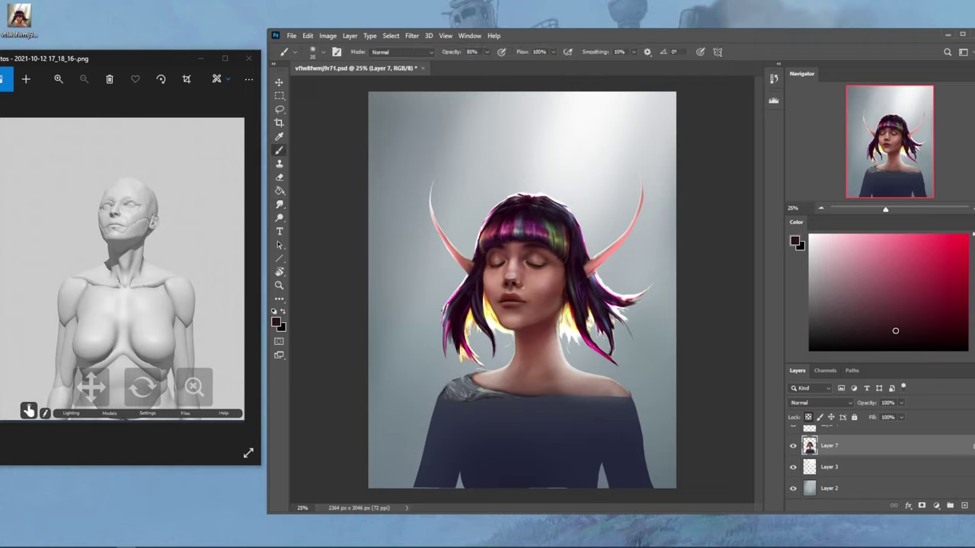
{"action": "left_click", "coordinate": [512, 325], "text": "alt"}
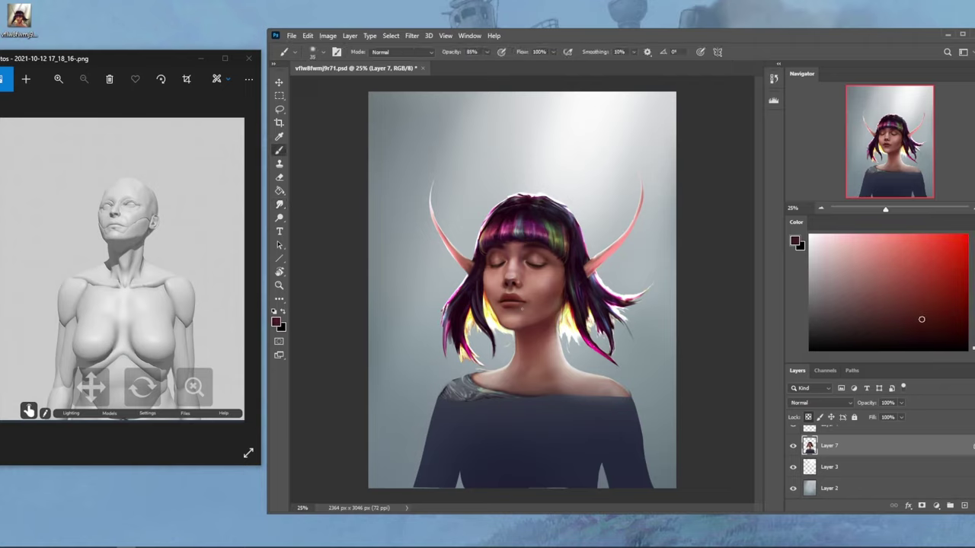
{"action": "left_click", "coordinate": [526, 317], "text": "alt"}
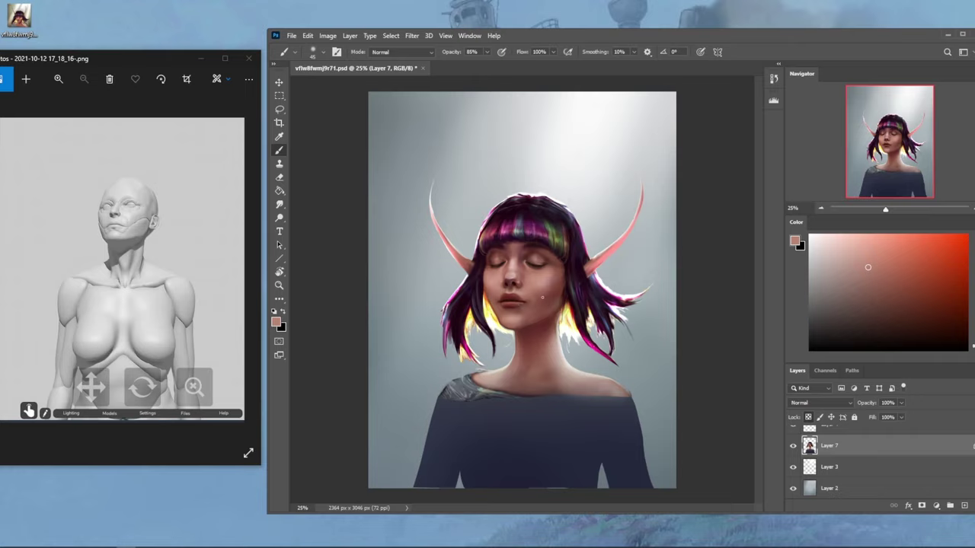
- Shade the face with a dark tone sampled near the eye, using a 250 px brush in Darken mode at 85% opacity
{"action": "key", "text": "bracketright"}
{"action": "key", "text": "bracketright"}
{"action": "key", "text": "bracketright"}
{"action": "key", "text": "bracketright"}
{"action": "key", "text": "bracketright"}
{"action": "left_click", "coordinate": [407, 52]}
{"action": "left_click", "coordinate": [395, 101]}
{"action": "key", "text": "bracketright"}
{"action": "key", "text": "bracketright"}
{"action": "left_click", "coordinate": [542, 254], "text": "alt"}
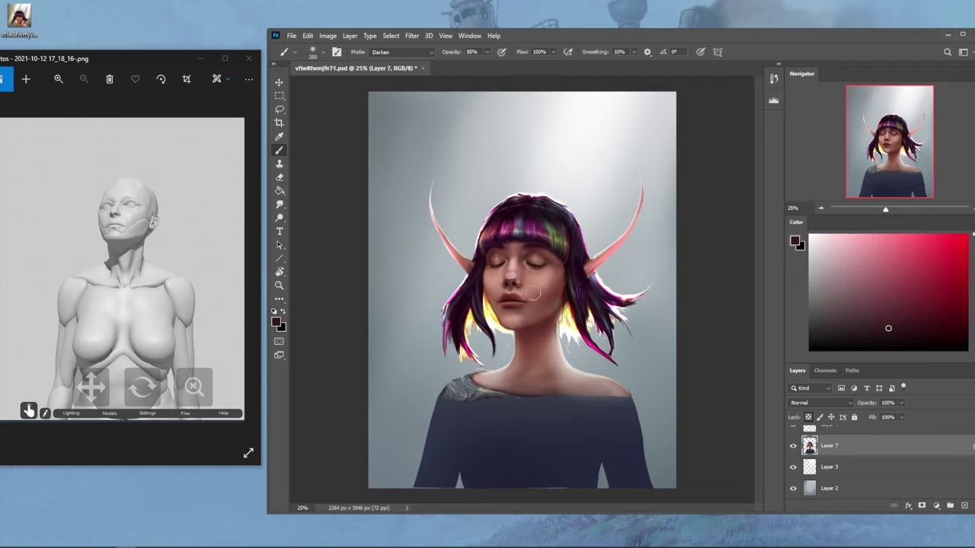
- Shade the chin and mouth area on the tilted canvas with a sampled muted red, reset the rotation, and blend with the Smudge tool
{"action": "left_click", "coordinate": [512, 332], "text": "alt"}
{"action": "key", "text": "r"}
{"action": "left_click_drag", "start_coordinate": [585, 315], "coordinate": [544, 349]}
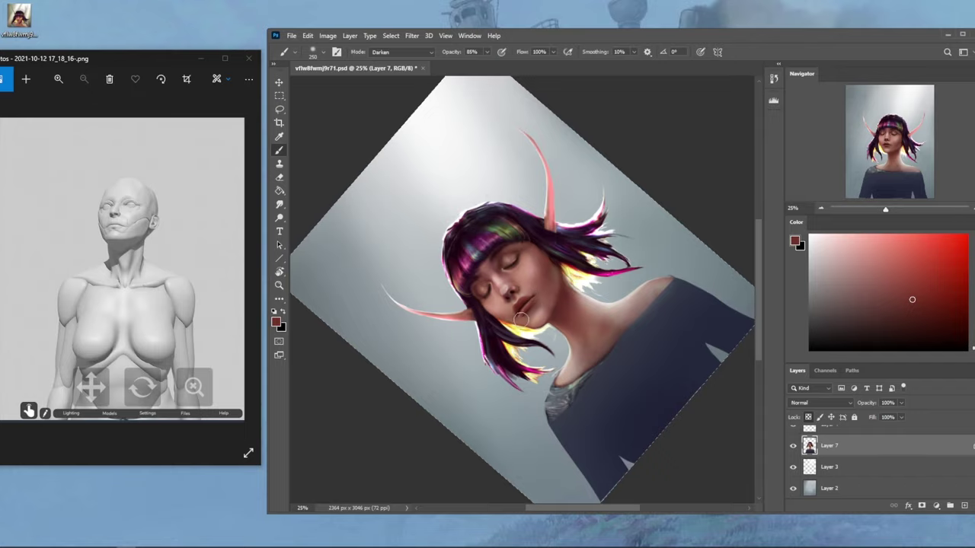
{"action": "key", "text": "Escape"}
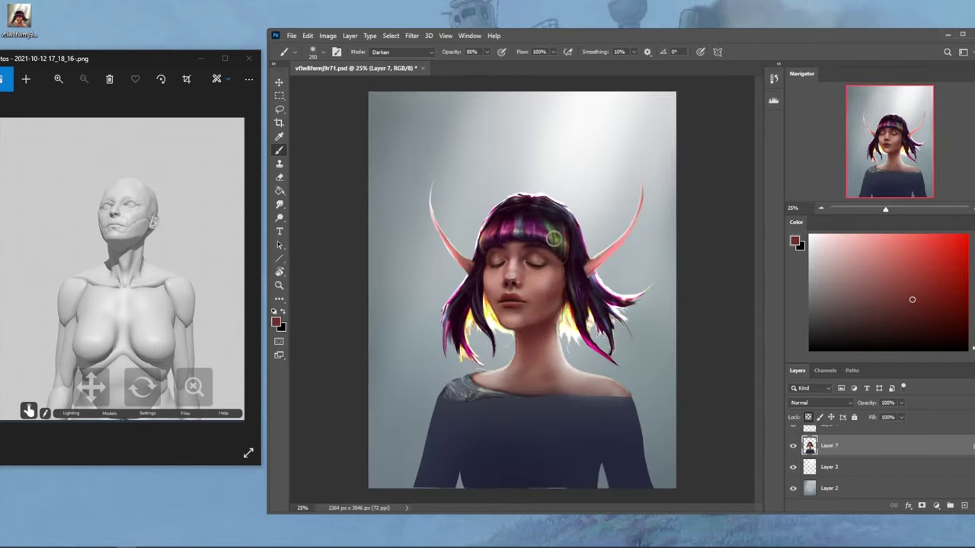
{"action": "left_click", "coordinate": [278, 204]}
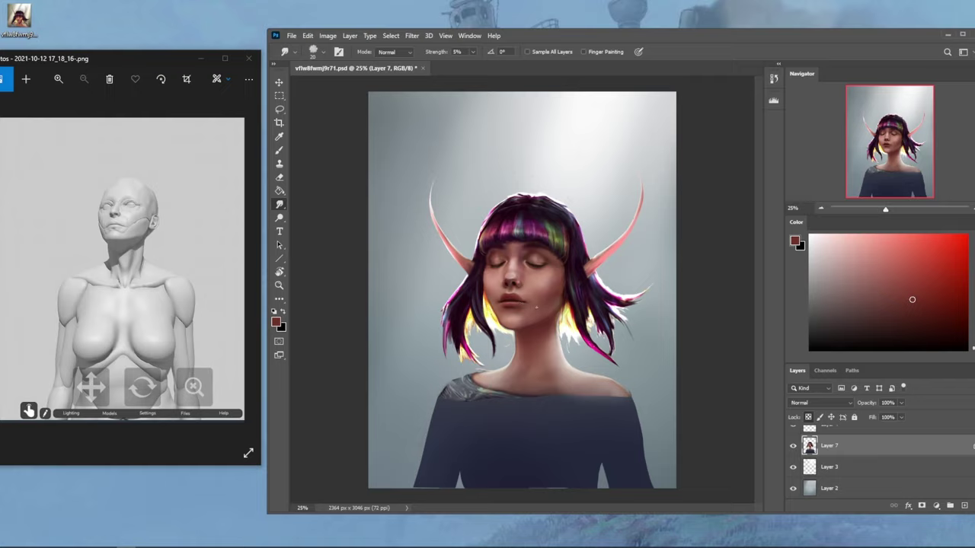
- Touch up the lower lip and mouth corner with sampled dark reds, using a smaller brush in Normal mode at 100% opacity
{"action": "key", "text": "b"}
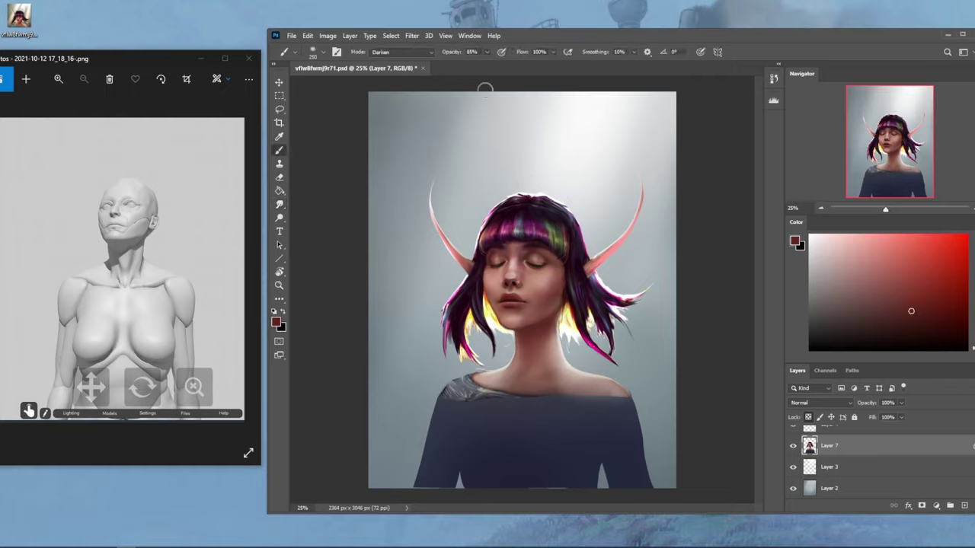
{"action": "left_click", "coordinate": [411, 51]}
{"action": "left_click", "coordinate": [380, 60]}
{"action": "key", "text": "0"}
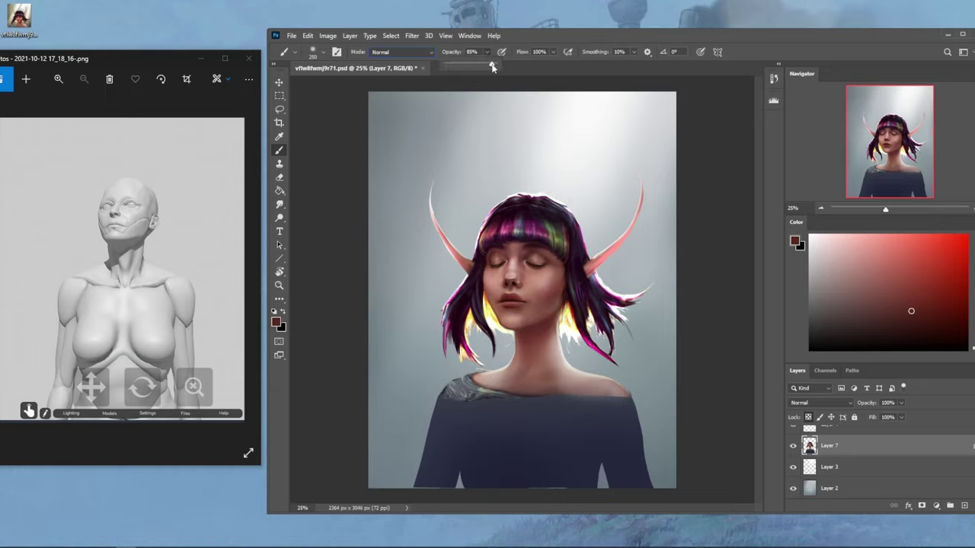
{"action": "key", "text": "bracketleft"}
{"action": "key", "text": "bracketleft"}
{"action": "key", "text": "bracketleft"}
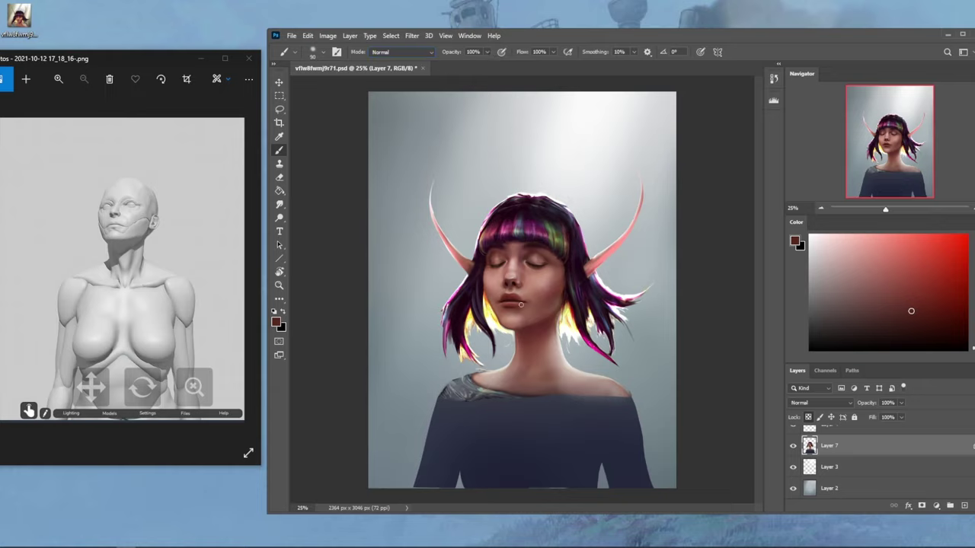
{"action": "left_click", "coordinate": [518, 303], "text": "alt"}
{"action": "scroll", "coordinate": [525, 303], "scroll_direction": "up", "scroll_amount": 1, "text": "alt"}
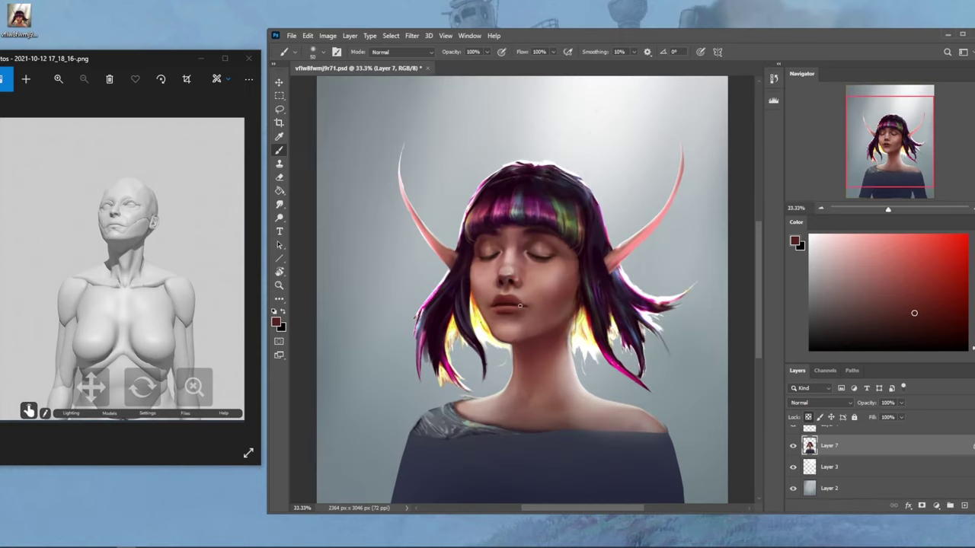
{"action": "left_click", "coordinate": [521, 307], "text": "alt"}
{"action": "left_click", "coordinate": [512, 309], "text": "alt"}
{"action": "left_click", "coordinate": [523, 314], "text": "alt"}
- Erase stray edges along both shoulders on Layer 7 with a much smaller Eraser at 100% opacity
{"action": "key", "text": "e"}
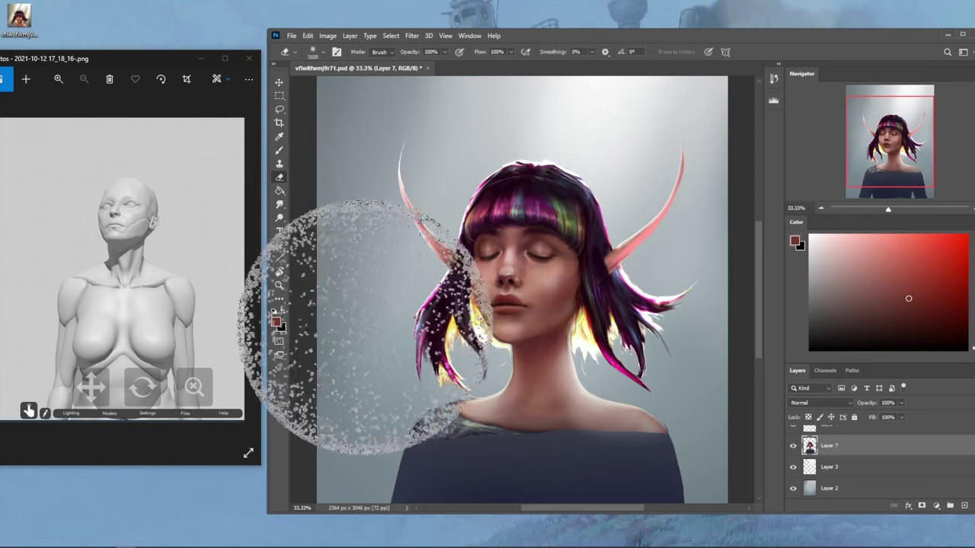
{"action": "key", "text": "bracketleft"}
{"action": "key", "text": "bracketleft"}
{"action": "key", "text": "bracketleft"}
{"action": "key", "text": "bracketleft"}
{"action": "key", "text": "bracketleft"}
{"action": "key", "text": "bracketleft"}
{"action": "key", "text": "bracketleft"}
{"action": "key", "text": "bracketleft"}
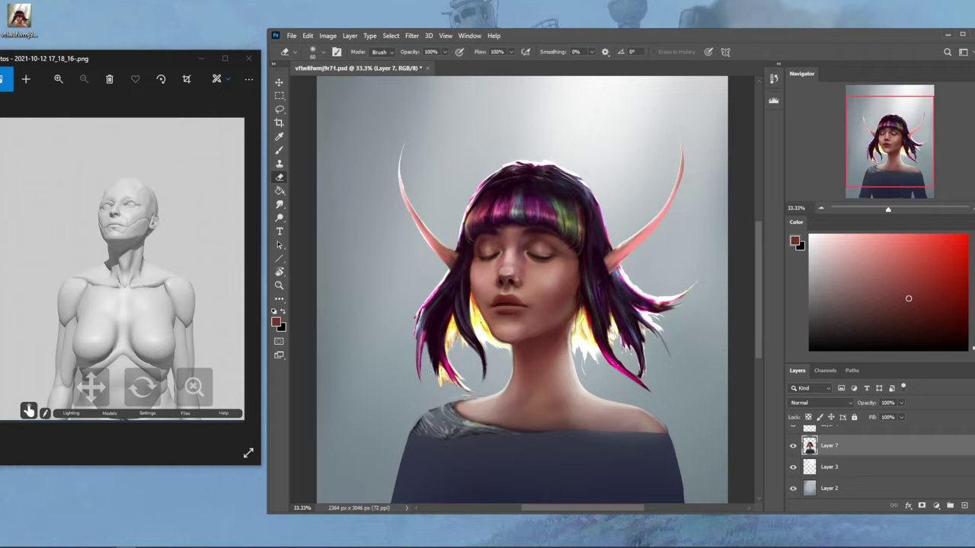
{"action": "left_click_drag", "start_coordinate": [465, 399], "coordinate": [453, 403]}
{"action": "left_click_drag", "start_coordinate": [577, 361], "coordinate": [581, 383]}
- Brighten the rim-lit edges around the hair using the Dodge tool set to Highlights at 100% exposure
{"action": "key", "text": "ctrl+minus"}
{"action": "key", "text": "o"}
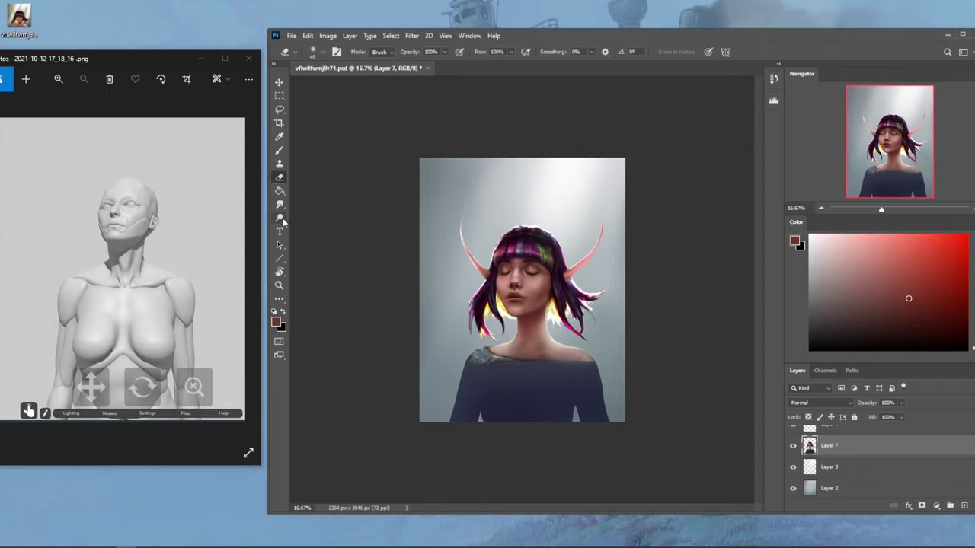
{"action": "key", "text": "bracketright"}
{"action": "key", "text": "bracketright"}
{"action": "key", "text": "bracketright"}
{"action": "key", "text": "bracketright"}
{"action": "key", "text": "bracketright"}
{"action": "key", "text": "bracketright"}
{"action": "key", "text": "bracketleft"}
{"action": "key", "text": "bracketleft"}
{"action": "key", "text": "bracketleft"}
{"action": "key", "text": "bracketleft"}
{"action": "key", "text": "bracketleft"}
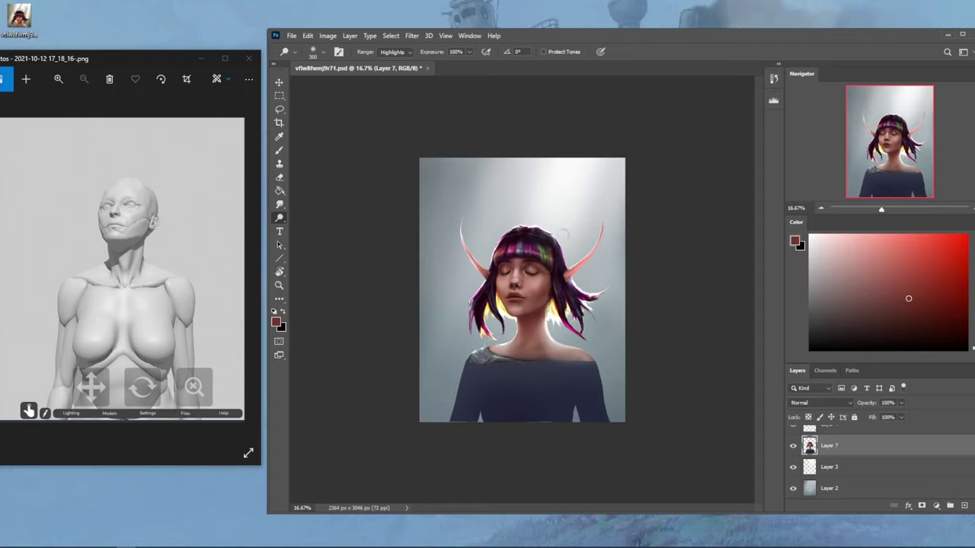
{"action": "key", "text": "bracketleft"}
{"action": "key", "text": "bracketleft"}
{"action": "key", "text": "bracketleft"}
{"action": "key", "text": "bracketleft"}
{"action": "key", "text": "l"}
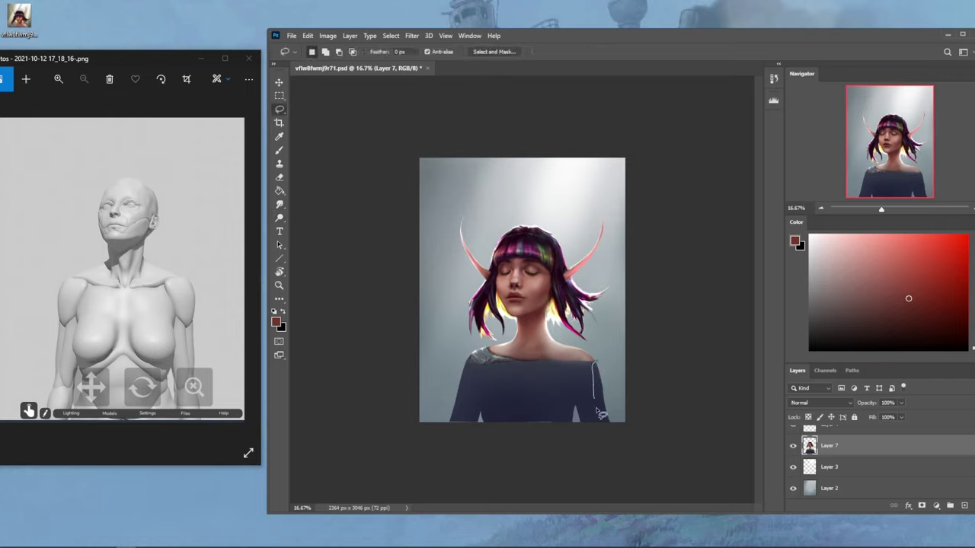
{"action": "mouse_move", "coordinate": [580, 395]}
{"action": "left_mouse_down"}
{"action": "mouse_move", "coordinate": [577, 431]}
{"action": "mouse_move", "coordinate": [574, 400]}
{"action": "mouse_move", "coordinate": [442, 444]}
{"action": "mouse_move", "coordinate": [467, 361]}
{"action": "left_mouse_up"}
{"action": "key", "text": "m"}
{"action": "right_click", "coordinate": [565, 378]}
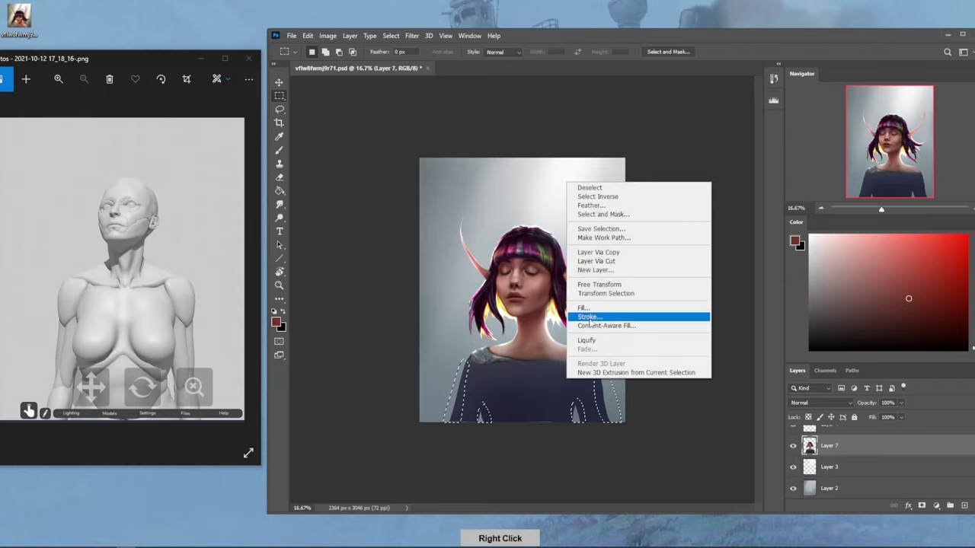
{"action": "left_click", "coordinate": [610, 189]}
- Roughen the outer edges of both sleeves with the Smudge tool, using a textured Istebraks smudging brush at 39% strength
{"action": "left_click", "coordinate": [279, 204]}
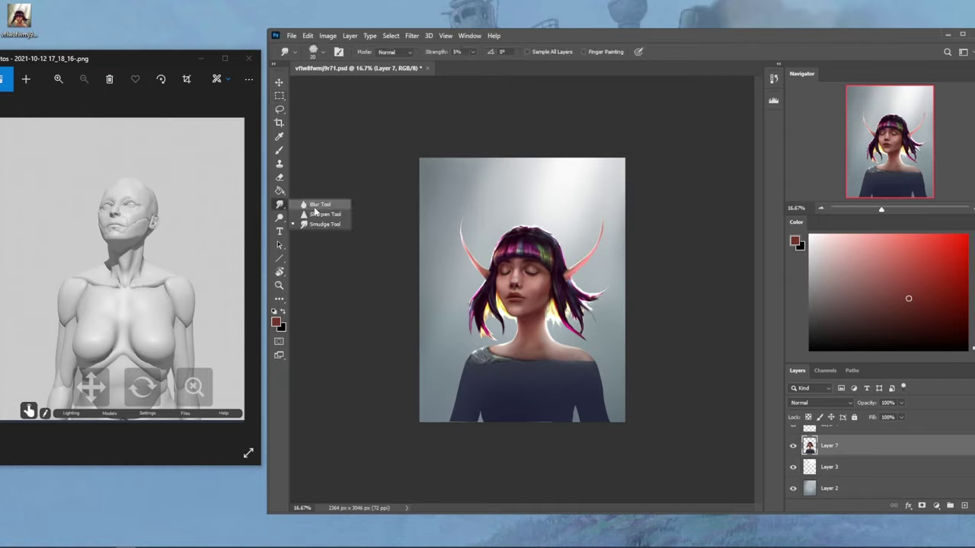
{"action": "left_click", "coordinate": [326, 224]}
{"action": "right_click", "coordinate": [502, 189]}
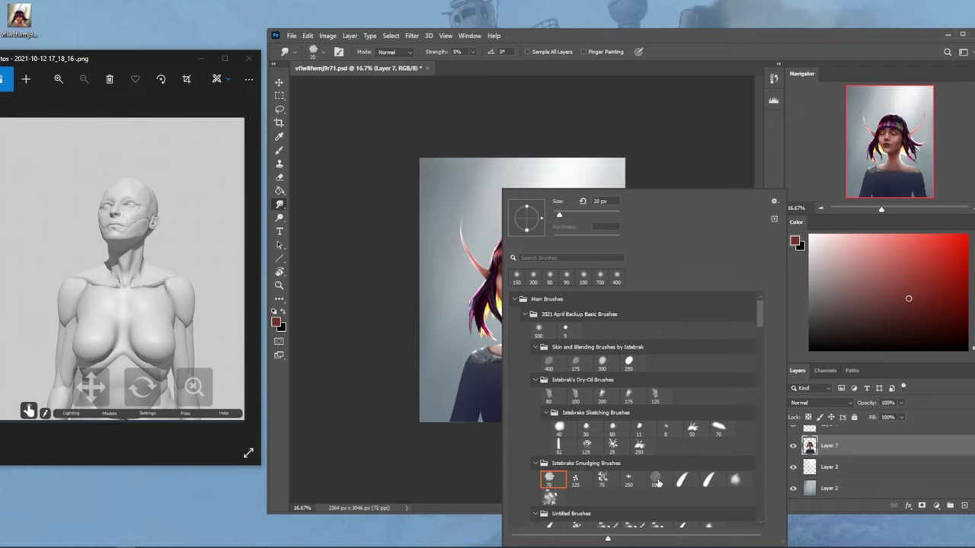
{"action": "left_click", "coordinate": [550, 498]}
{"action": "left_click", "coordinate": [696, 162]}
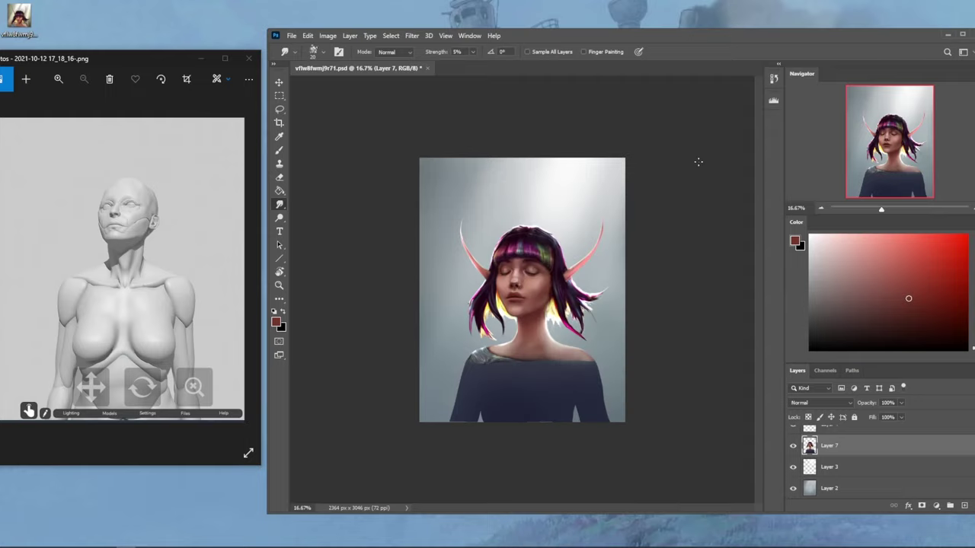
{"action": "key", "text": "bracketright"}
{"action": "left_click", "coordinate": [474, 51]}
{"action": "left_click", "coordinate": [490, 64]}
{"action": "left_click", "coordinate": [595, 367]}
{"action": "left_click_drag", "start_coordinate": [602, 378], "coordinate": [597, 372]}
{"action": "left_click_drag", "start_coordinate": [462, 383], "coordinate": [457, 403]}
{"action": "key", "text": "["}
- Dodge the bare shoulder's highlights with a 125 px brush at 100% exposure, and smudge the opposite sleeve's edge at 39% strength
{"action": "left_click", "coordinate": [280, 218]}
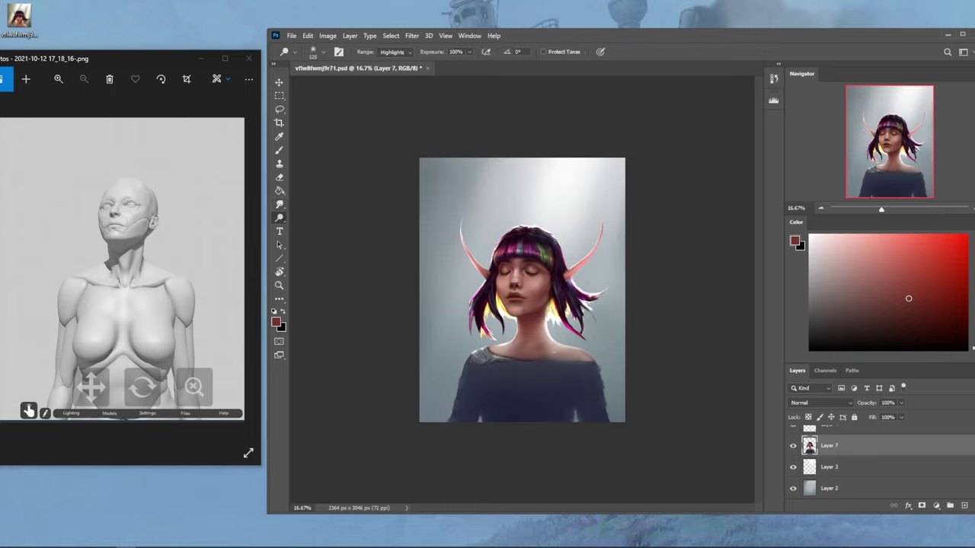
{"action": "left_click_drag", "start_coordinate": [554, 348], "coordinate": [560, 348]}
{"action": "left_click", "coordinate": [275, 204]}
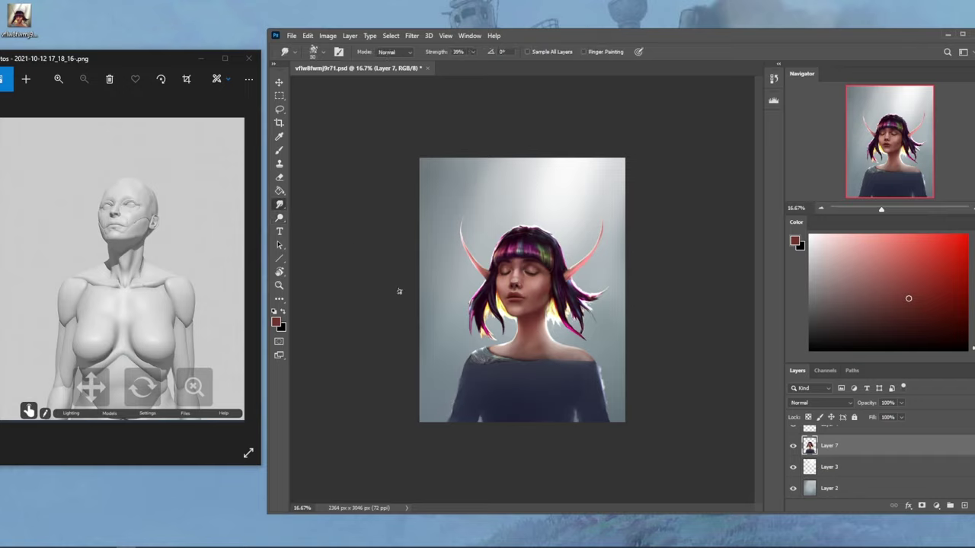
{"action": "mouse_move", "coordinate": [454, 415]}
{"action": "left_mouse_down"}
{"action": "mouse_move", "coordinate": [458, 393]}
{"action": "mouse_move", "coordinate": [453, 410]}
{"action": "left_mouse_up"}
{"action": "left_click_drag", "start_coordinate": [455, 421], "coordinate": [460, 401]}
- Brighten the outer edge of the sleeve below the bare shoulder with a 100 px Highlights Dodge brush, undoing the last unwanted stroke
{"action": "left_click", "coordinate": [280, 217]}
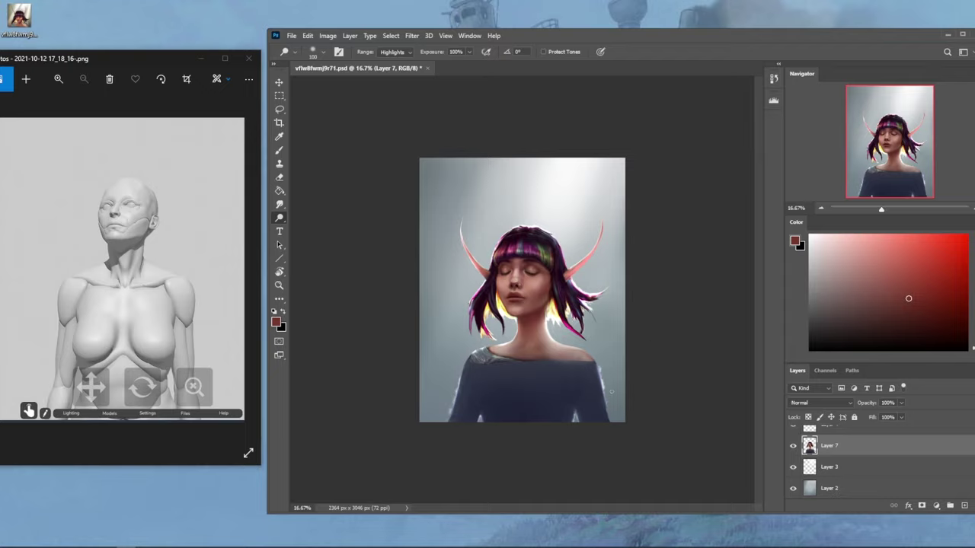
{"action": "left_click_drag", "start_coordinate": [605, 404], "coordinate": [606, 386]}
{"action": "left_click", "coordinate": [279, 204]}
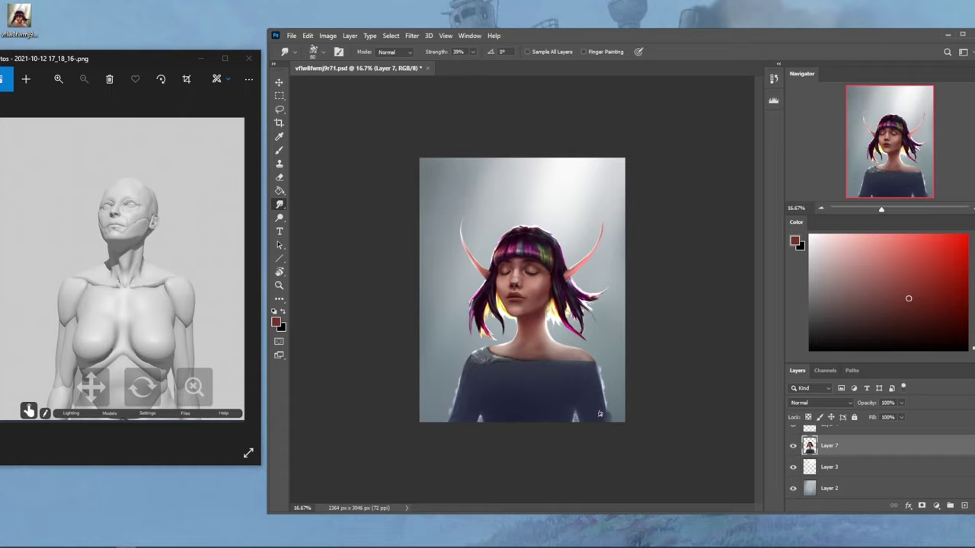
{"action": "key", "text": "ctrl"}
{"action": "key", "text": "ctrl+z"}
{"action": "key", "text": "o"}
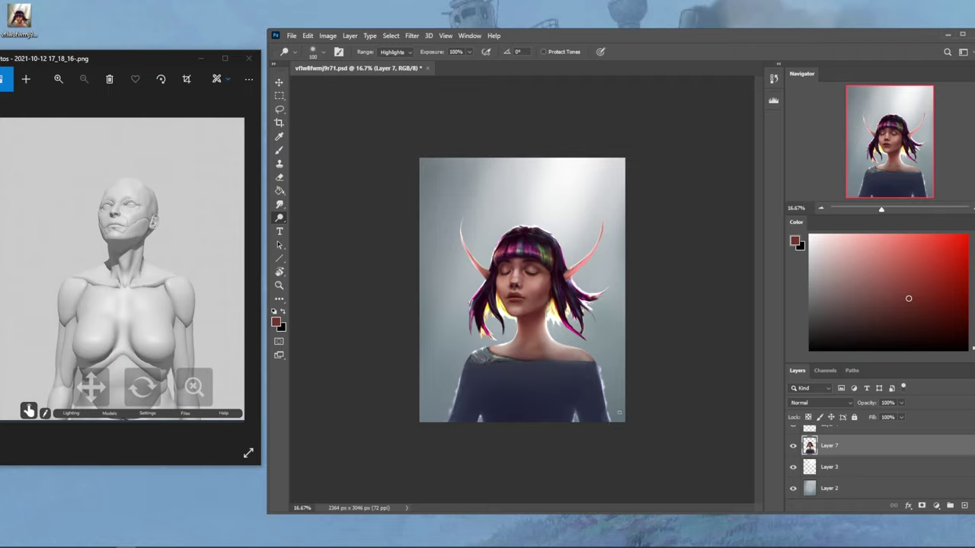
- Smudge the edge of the patterned shoulder and redo its rim light with the Dodge tool in Highlights range at 100% exposure
{"action": "left_click", "coordinate": [279, 204]}
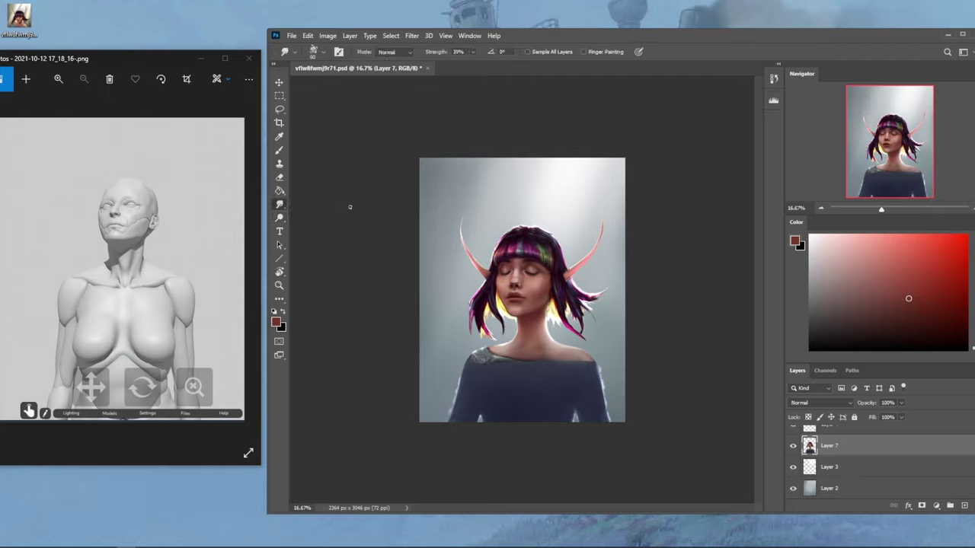
{"action": "mouse_move", "coordinate": [469, 363]}
{"action": "left_mouse_down"}
{"action": "mouse_move", "coordinate": [463, 370]}
{"action": "mouse_move", "coordinate": [472, 354]}
{"action": "left_mouse_up"}
{"action": "left_click", "coordinate": [280, 217]}
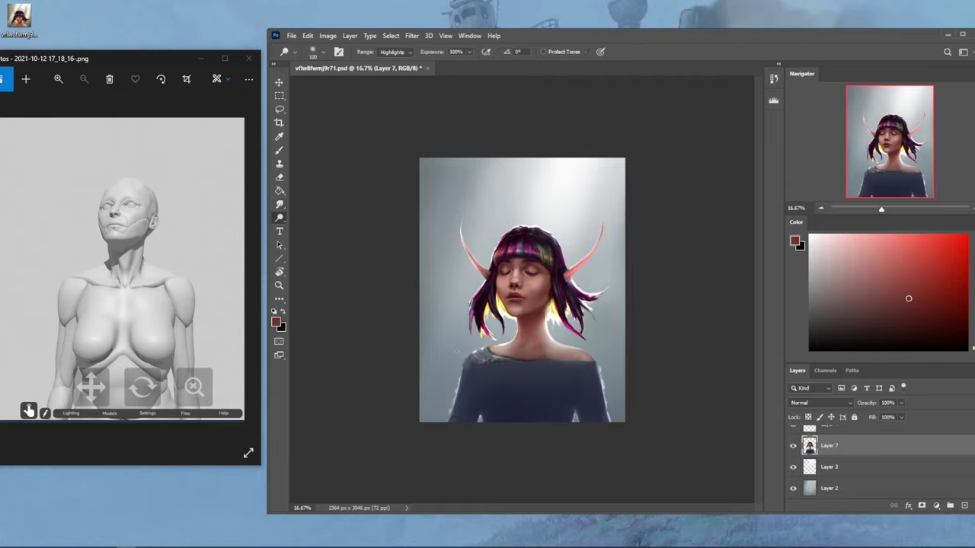
{"action": "left_click_drag", "start_coordinate": [471, 355], "coordinate": [462, 373]}
{"action": "key", "text": "ctrl+z"}
{"action": "key", "text": "ctrl+z"}
{"action": "left_click_drag", "start_coordinate": [468, 356], "coordinate": [459, 387]}
- Change the Smudge tool to the 70 px round Istebraks smudging brush and lower its strength
{"action": "left_click", "coordinate": [282, 205]}
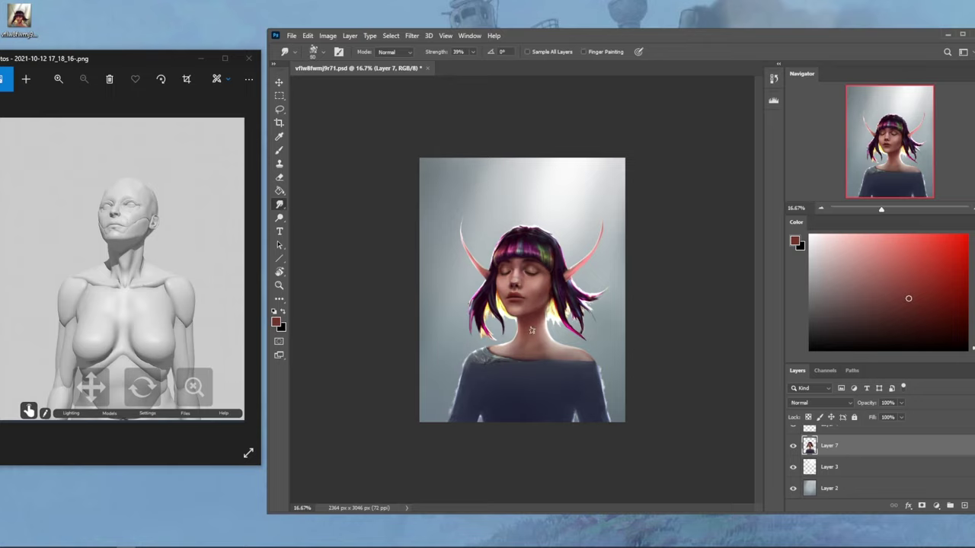
{"action": "right_click", "coordinate": [533, 309]}
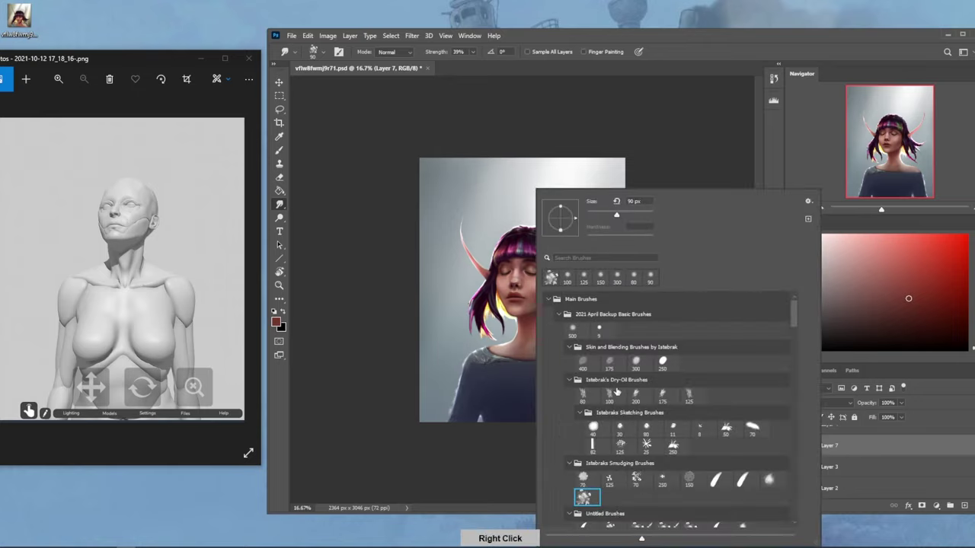
{"action": "left_click", "coordinate": [689, 481]}
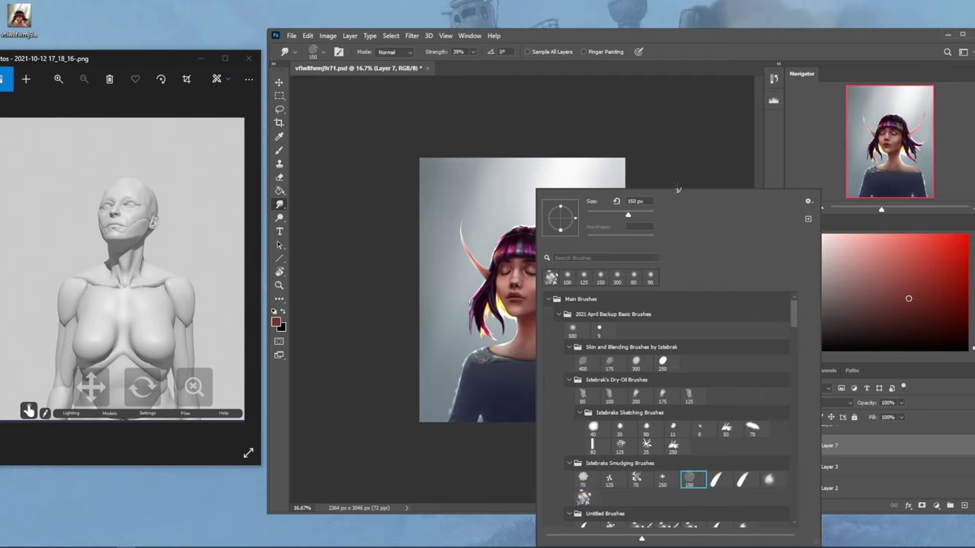
{"action": "left_click", "coordinate": [683, 156]}
{"action": "right_click", "coordinate": [520, 263]}
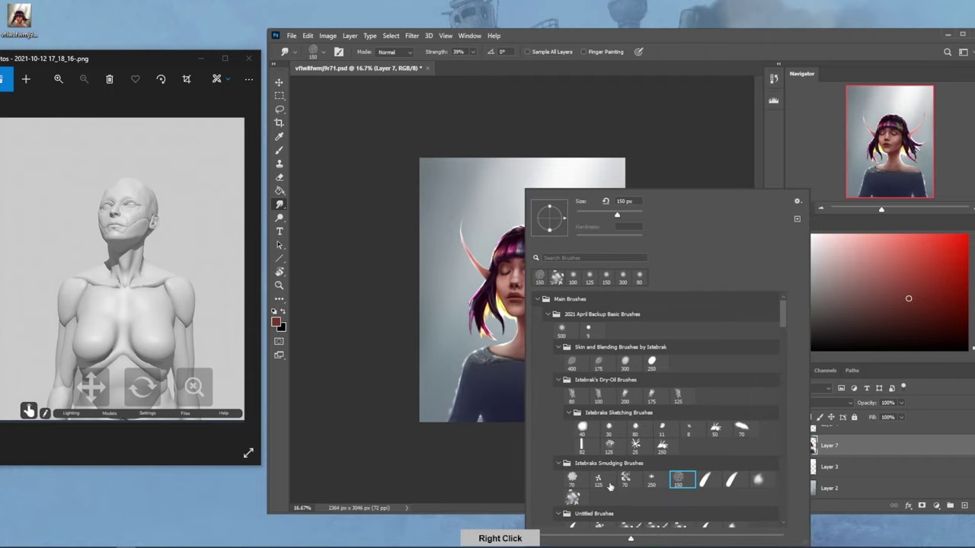
{"action": "left_click", "coordinate": [573, 478]}
{"action": "left_click", "coordinate": [714, 146]}
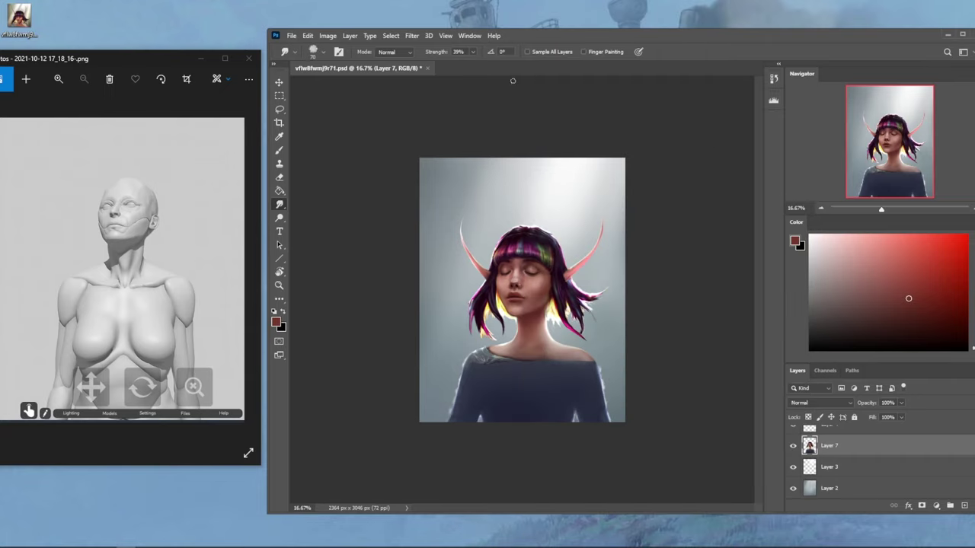
{"action": "left_click", "coordinate": [473, 52]}
{"action": "left_click_drag", "start_coordinate": [470, 66], "coordinate": [460, 66]}
{"action": "left_click", "coordinate": [443, 91]}
- Lock Layer 7's transparent pixels and paint the neck area with sampled light skin tones, using the basic soft brush at 400 px
{"action": "left_click", "coordinate": [808, 417]}
{"action": "key", "text": "b"}
{"action": "right_click", "coordinate": [533, 296]}
{"action": "left_click", "coordinate": [571, 330]}
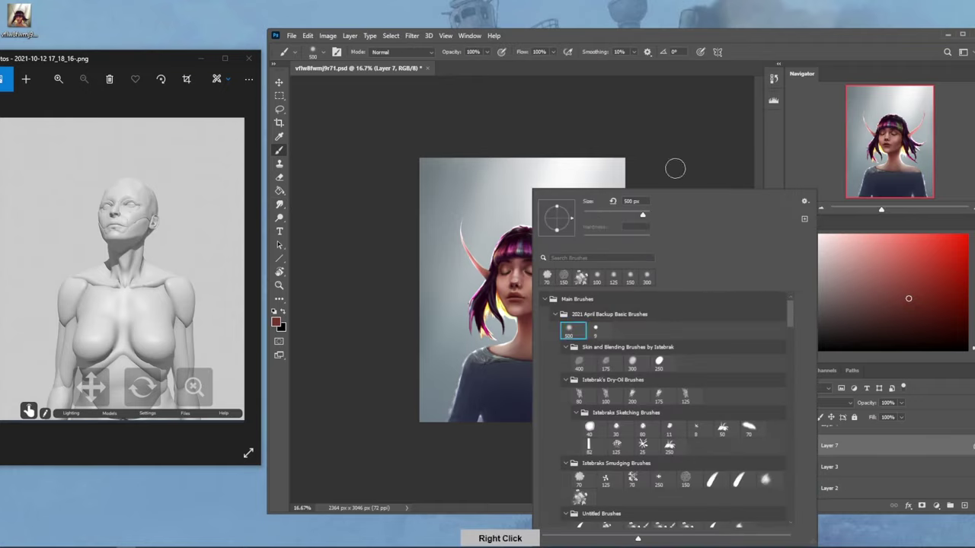
{"action": "left_click", "coordinate": [674, 169]}
{"action": "left_click", "coordinate": [509, 372], "text": "alt"}
{"action": "key", "text": "["}
{"action": "key", "text": "["}
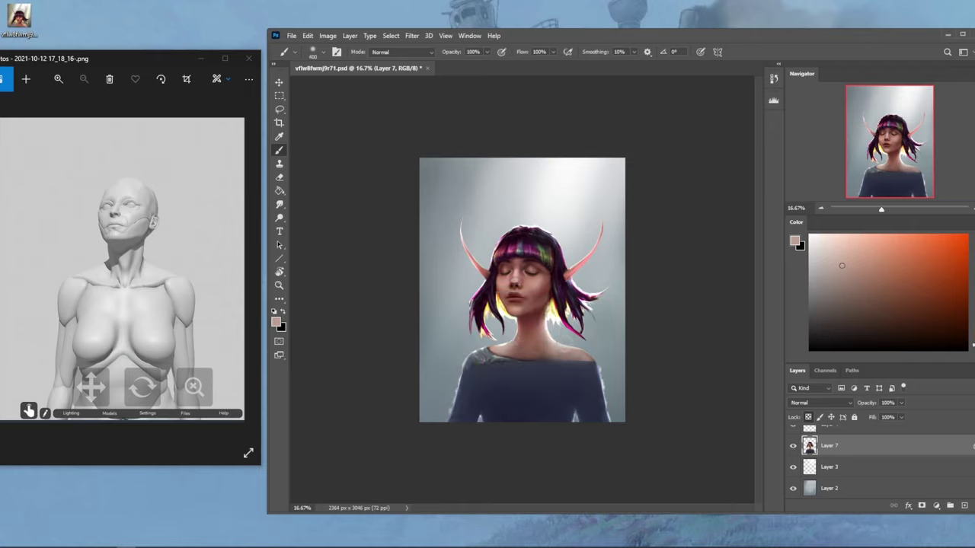
{"action": "left_click", "coordinate": [515, 345], "text": "alt"}
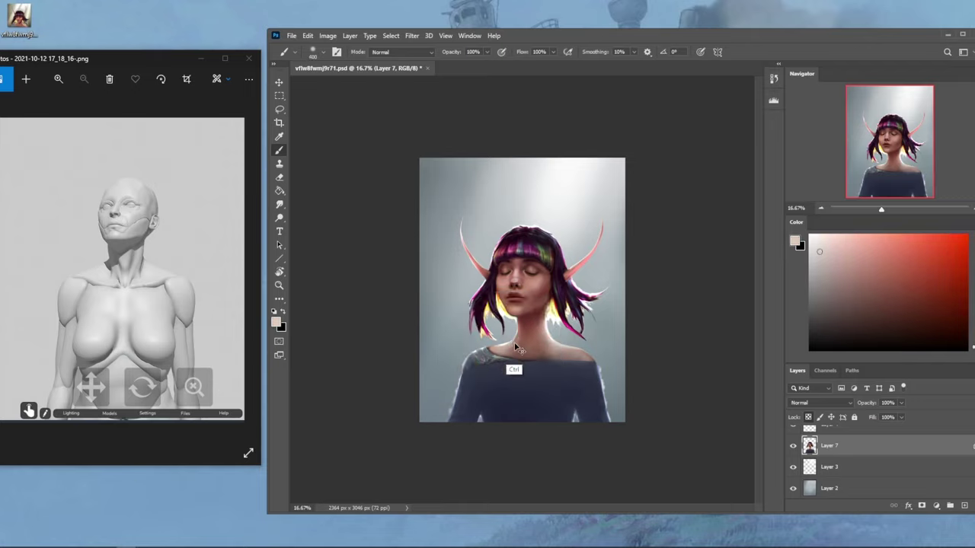
{"action": "left_click", "coordinate": [515, 319], "text": "alt"}
- Shade the lower sweater with a very dark navy tone, enlarging the soft brush up to 1600 px
{"action": "key", "text": "]"}
{"action": "key", "text": "]"}
{"action": "key", "text": "]"}
{"action": "key", "text": "]"}
{"action": "key", "text": "]"}
{"action": "key", "text": "]"}
{"action": "left_click", "coordinate": [552, 381], "text": "alt"}
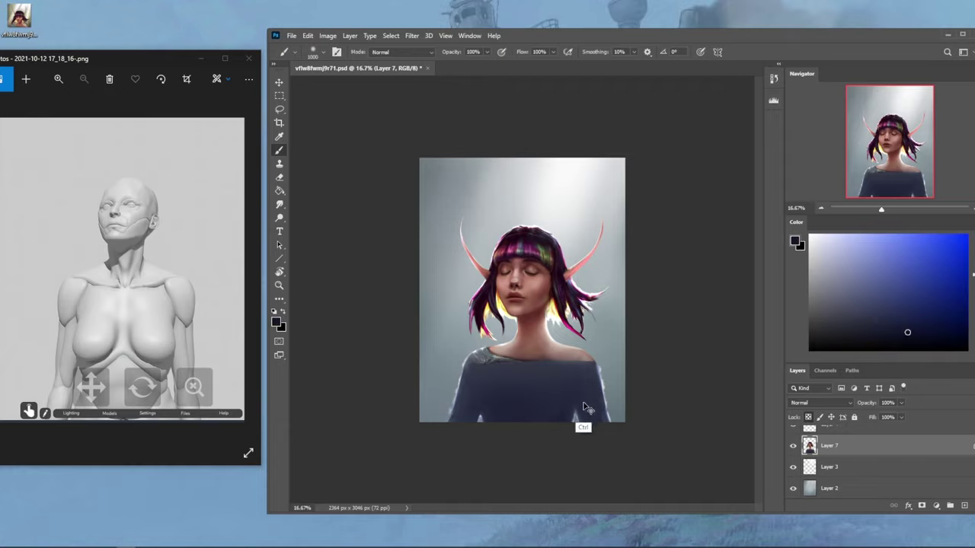
{"action": "key", "text": "bracketright"}
{"action": "key", "text": "bracketright"}
{"action": "key", "text": "bracketright"}
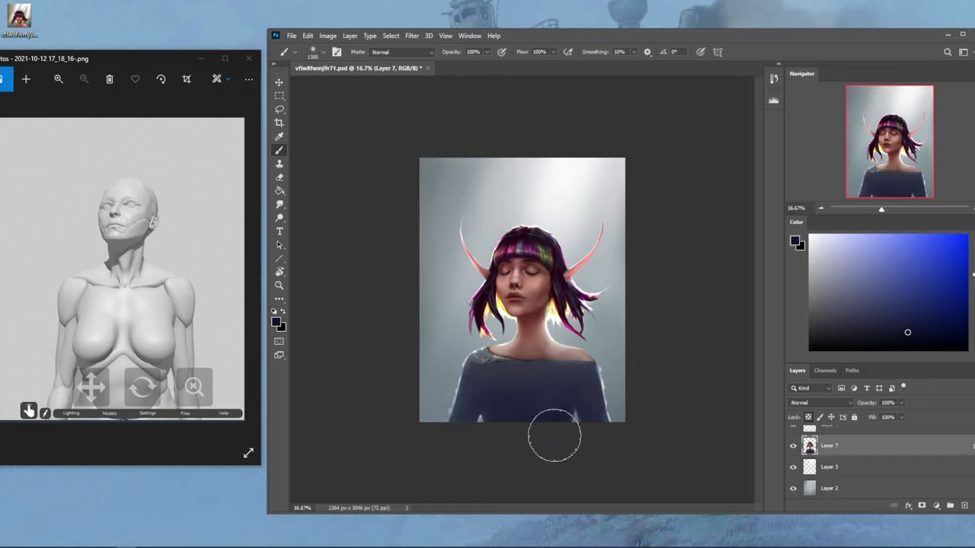
{"action": "key", "text": "bracketleft"}
{"action": "key", "text": "bracketright"}
{"action": "key", "text": "bracketright"}
{"action": "key", "text": "bracketright"}
{"action": "key", "text": "bracketright"}
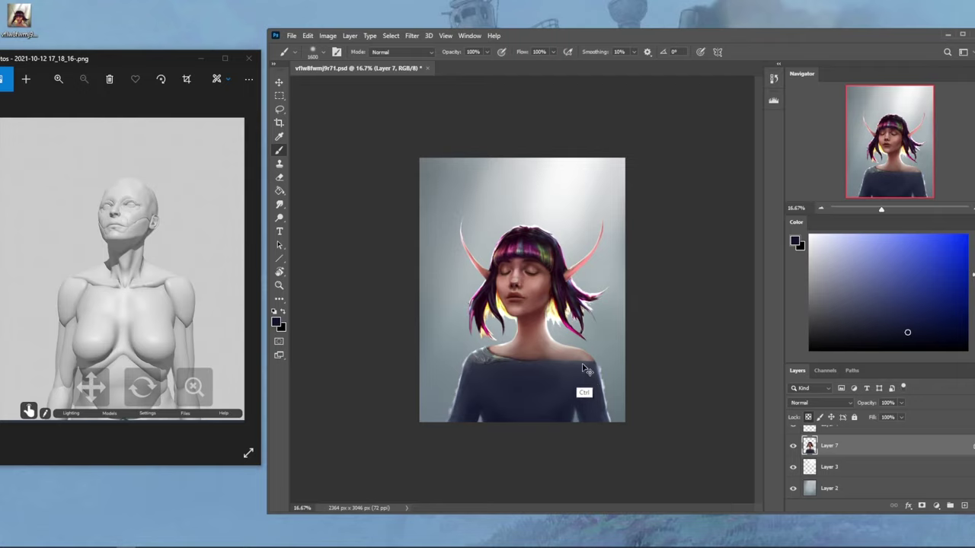
{"action": "key", "text": "ctrl+minus"}
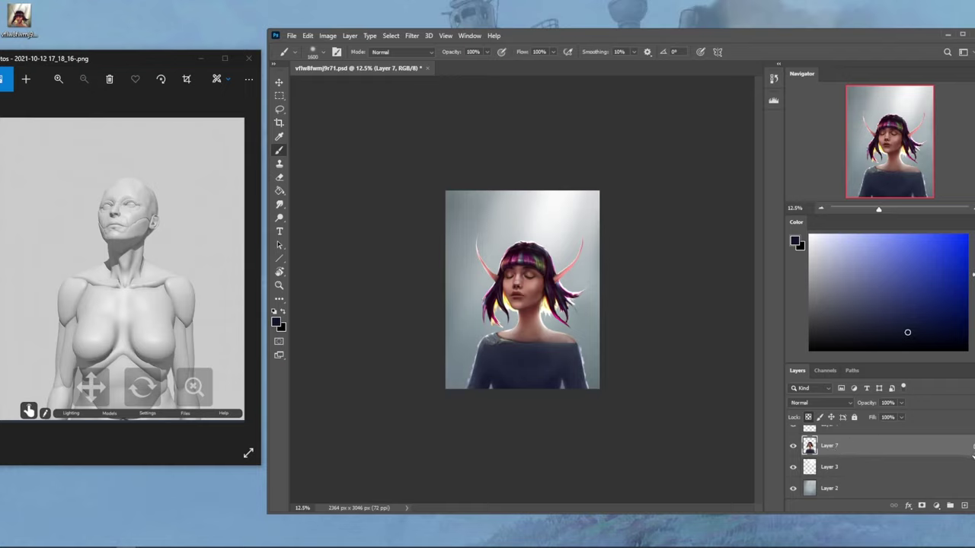
- Add a new layer above Layer 4 and paint a soft white glow beside the neck with a reduced brush
{"action": "scroll", "coordinate": [967, 457], "scroll_direction": "up", "scroll_amount": 1}
{"action": "left_click", "coordinate": [902, 443]}
{"action": "left_click", "coordinate": [963, 506]}
{"action": "left_click", "coordinate": [809, 234]}
{"action": "key", "text": "["}
{"action": "key", "text": "["}
{"action": "key", "text": "["}
{"action": "key", "text": "["}
{"action": "key", "text": "["}
{"action": "key", "text": "["}
{"action": "key", "text": "["}
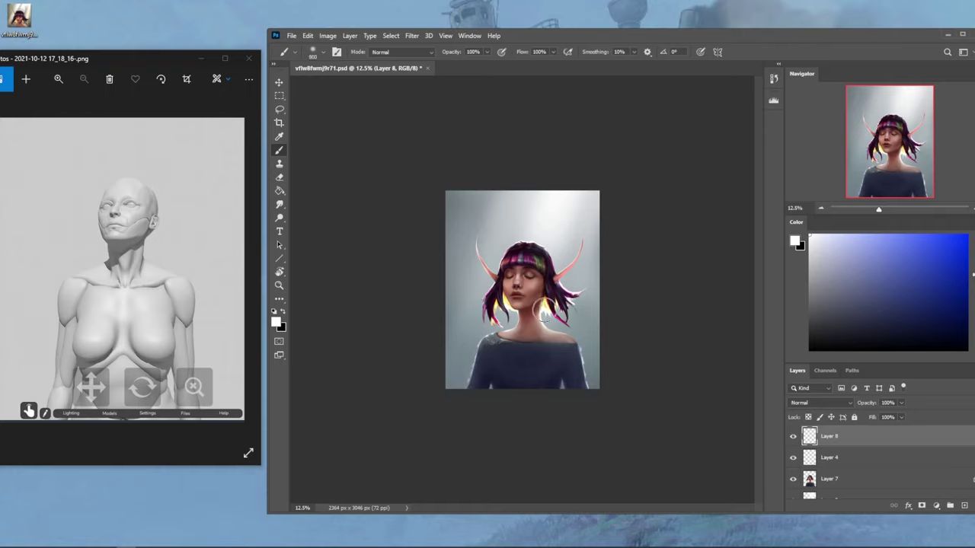
{"action": "left_click", "coordinate": [504, 330]}
- Unlock Layer 7's transparent pixels and paint soft white haze over the bare shoulder with a 400 px brush
{"action": "left_click", "coordinate": [833, 481]}
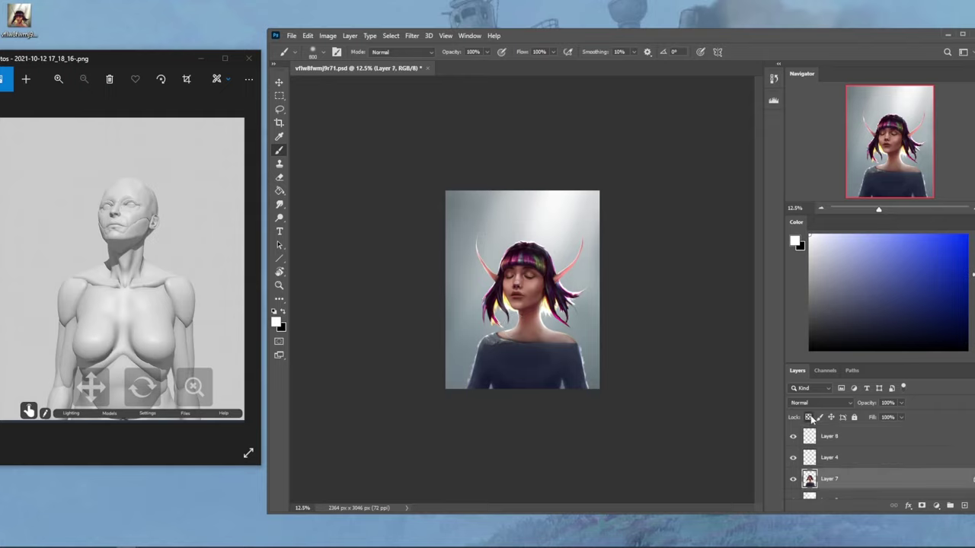
{"action": "left_click", "coordinate": [564, 332]}
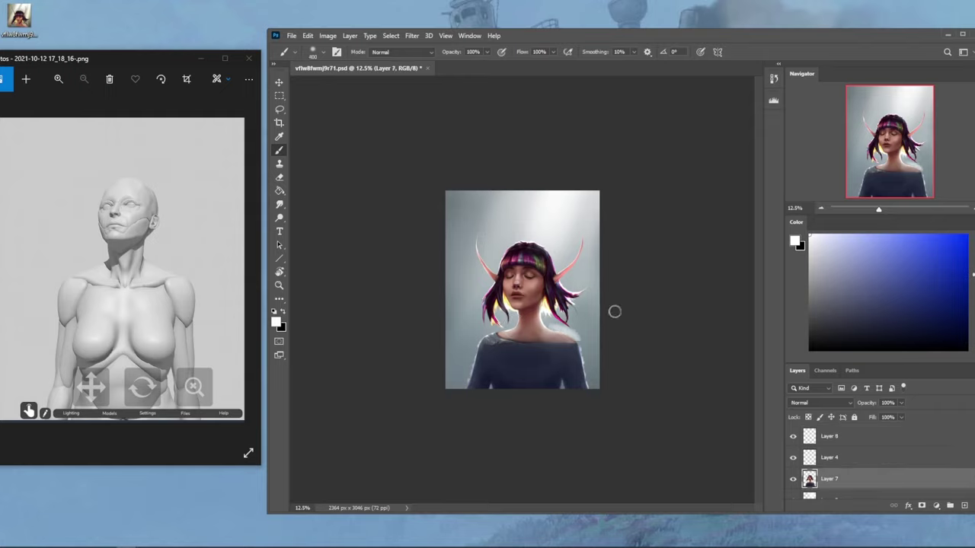
- Undo the white shoulder haze and touch up the crown of the hair with a sampled near-black purple, using a 60 px brush
{"action": "key", "text": "ctrl+z"}
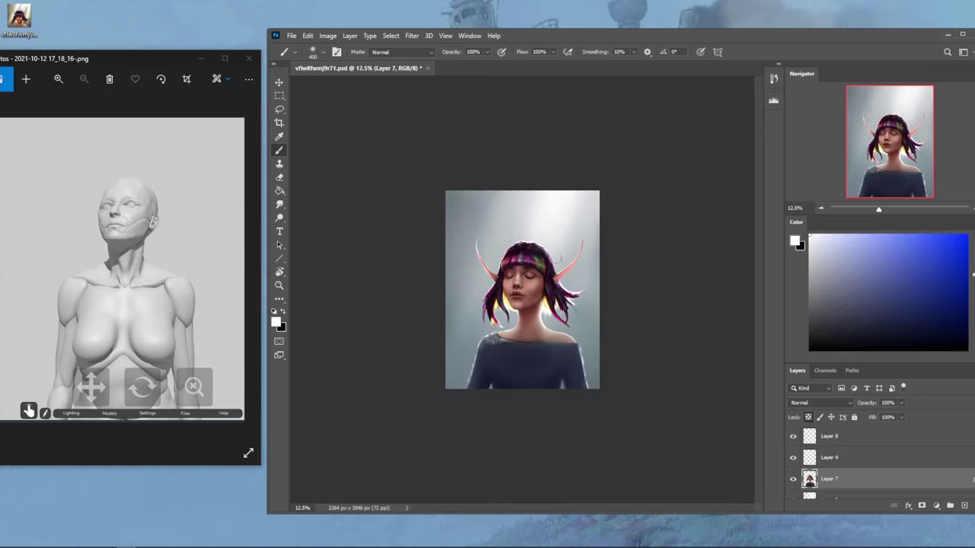
{"action": "key", "text": "bracketleft"}
{"action": "key", "text": "bracketleft"}
{"action": "key", "text": "bracketleft"}
{"action": "key", "text": "bracketleft"}
{"action": "key", "text": "bracketleft"}
{"action": "key", "text": "bracketleft"}
{"action": "left_click", "coordinate": [531, 245], "text": "alt"}
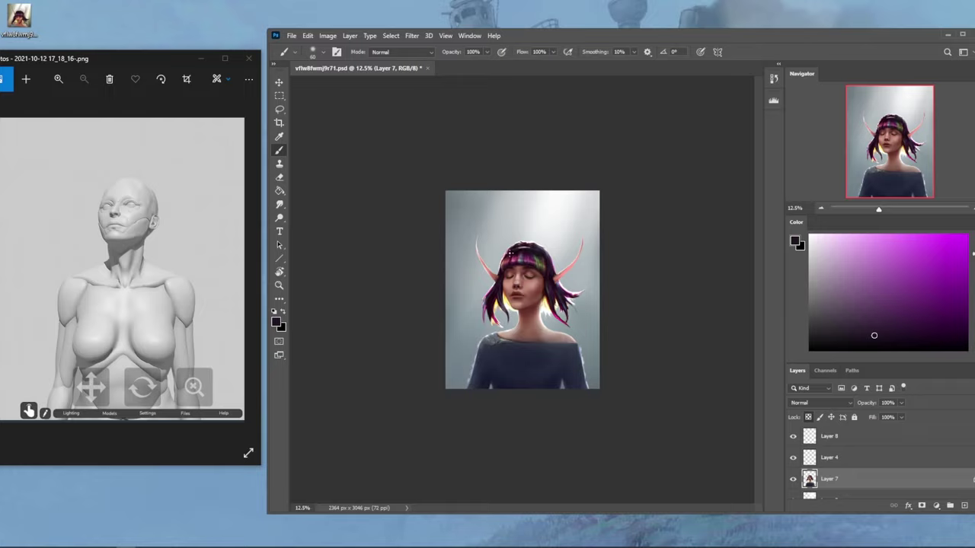
- Brighten the highlight on top of the hair with the Dodge tool at 100 px, Highlights range and 100% exposure
{"action": "left_click", "coordinate": [279, 219]}
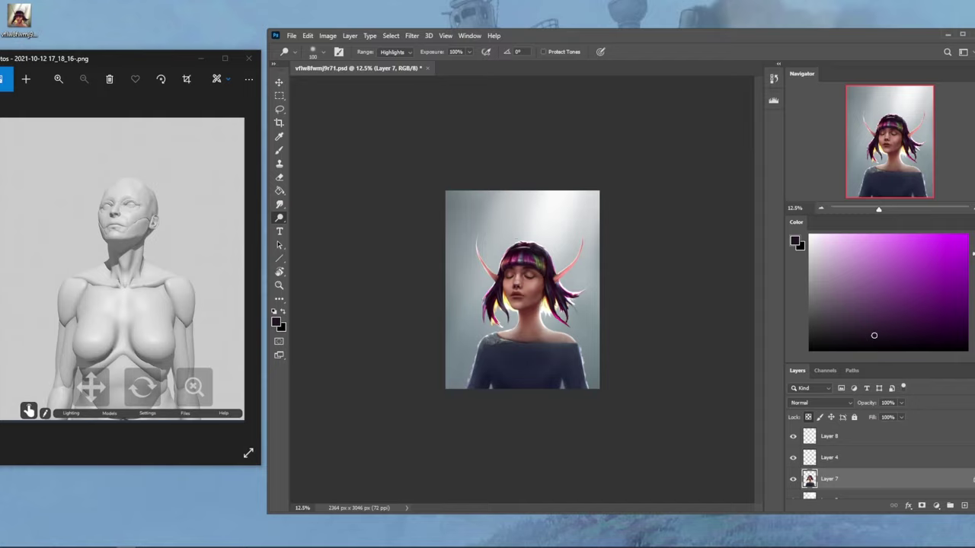
{"action": "left_click", "coordinate": [469, 51]}
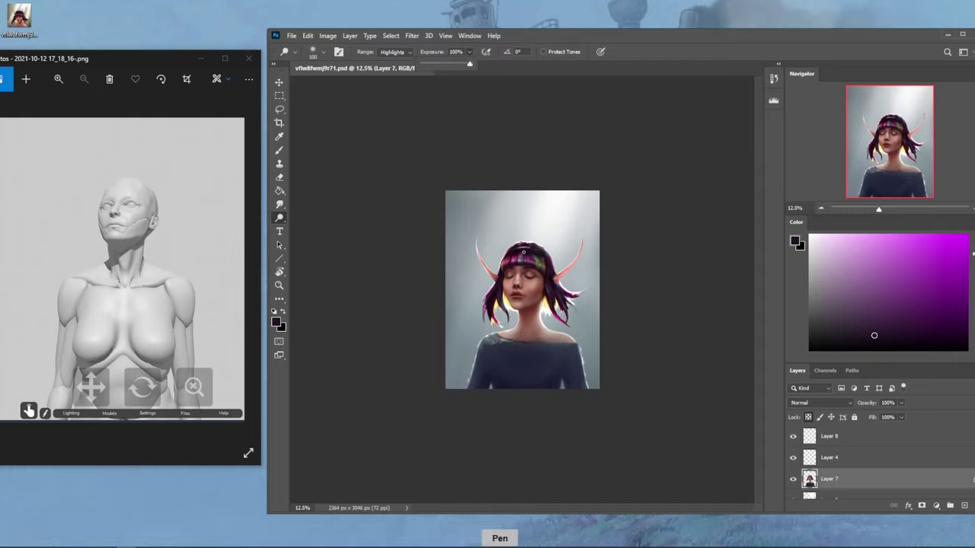
{"action": "left_click", "coordinate": [532, 246]}
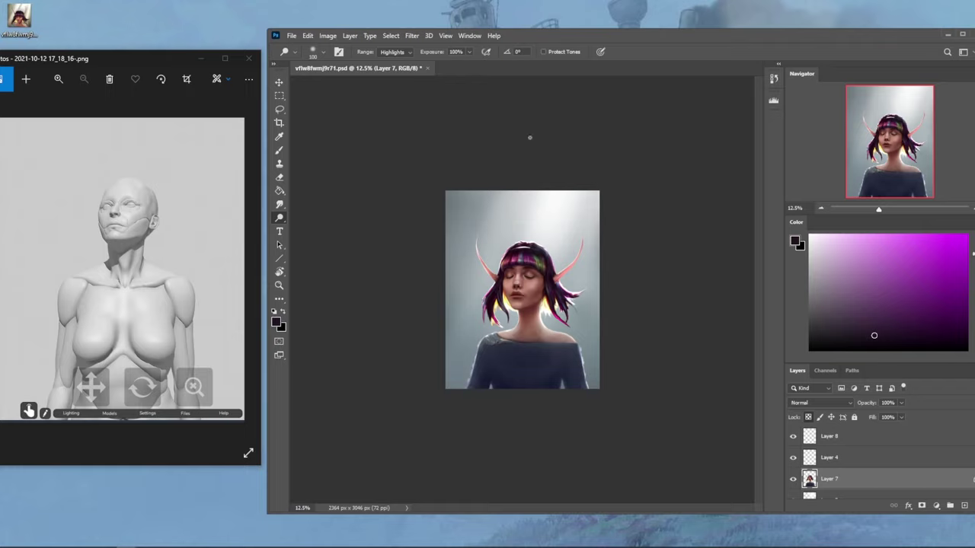
- Set up a soft brush enlarged to 4800 px with a very dark navy paint colour
{"action": "key", "text": "b"}
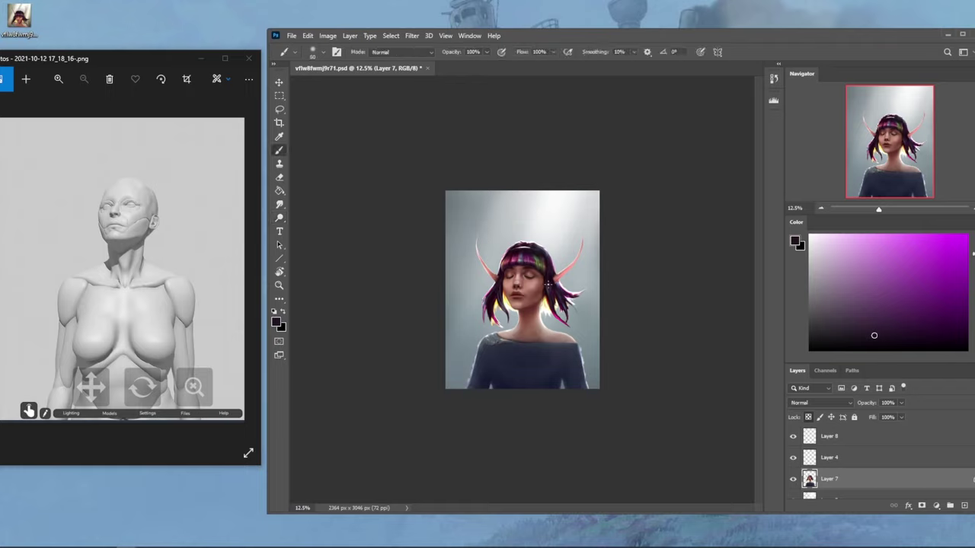
{"action": "right_click", "coordinate": [539, 283]}
{"action": "left_click", "coordinate": [709, 162]}
{"action": "key", "text": "bracketright"}
{"action": "key", "text": "bracketright"}
{"action": "key", "text": "bracketright"}
{"action": "key", "text": "bracketright"}
{"action": "key", "text": "bracketright"}
{"action": "key", "text": "bracketright"}
{"action": "key", "text": "bracketright"}
{"action": "key", "text": "bracketright"}
{"action": "key", "text": "bracketright"}
{"action": "key", "text": "bracketright"}
{"action": "key", "text": "bracketright"}
{"action": "key", "text": "bracketright"}
{"action": "key", "text": "bracketright"}
{"action": "key", "text": "bracketright"}
{"action": "key", "text": "bracketright"}
{"action": "key", "text": "bracketright"}
{"action": "key", "text": "bracketright"}
{"action": "key", "text": "bracketright"}
{"action": "key", "text": "bracketright"}
{"action": "key", "text": "bracketright"}
{"action": "scroll", "coordinate": [827, 434], "scroll_direction": "down", "scroll_amount": 2}
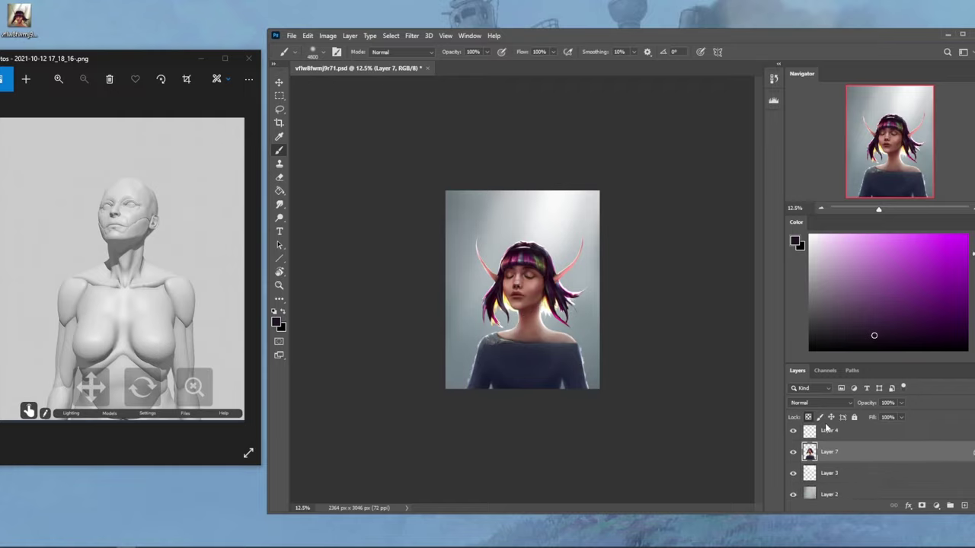
{"action": "left_click", "coordinate": [972, 272]}
{"action": "left_click", "coordinate": [901, 333]}
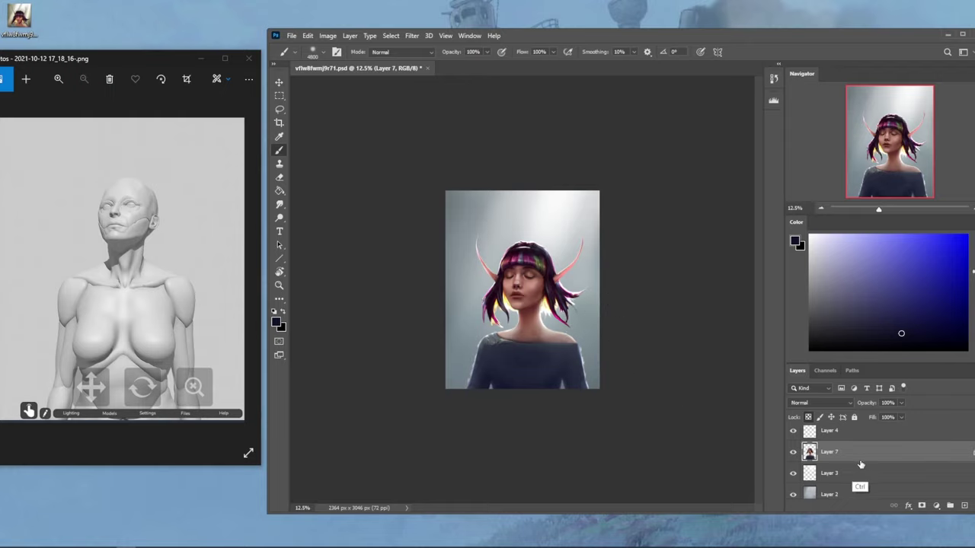
- Duplicate Layer 7 and darken the whole figure on the copy with a broad navy stroke, keeping its transparent pixels locked
{"action": "key", "text": "ctrl+j"}
{"action": "left_click", "coordinate": [808, 417]}
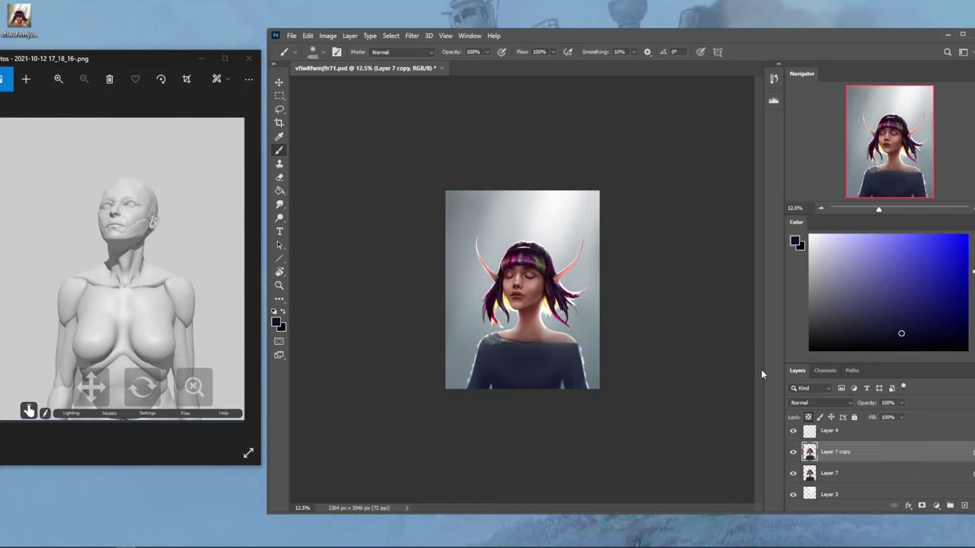
{"action": "left_click", "coordinate": [811, 405]}
{"action": "left_click", "coordinate": [716, 408]}
{"action": "mouse_move", "coordinate": [500, 261]}
{"action": "left_mouse_down"}
{"action": "mouse_move", "coordinate": [528, 296]}
{"action": "mouse_move", "coordinate": [570, 263]}
{"action": "left_mouse_up"}
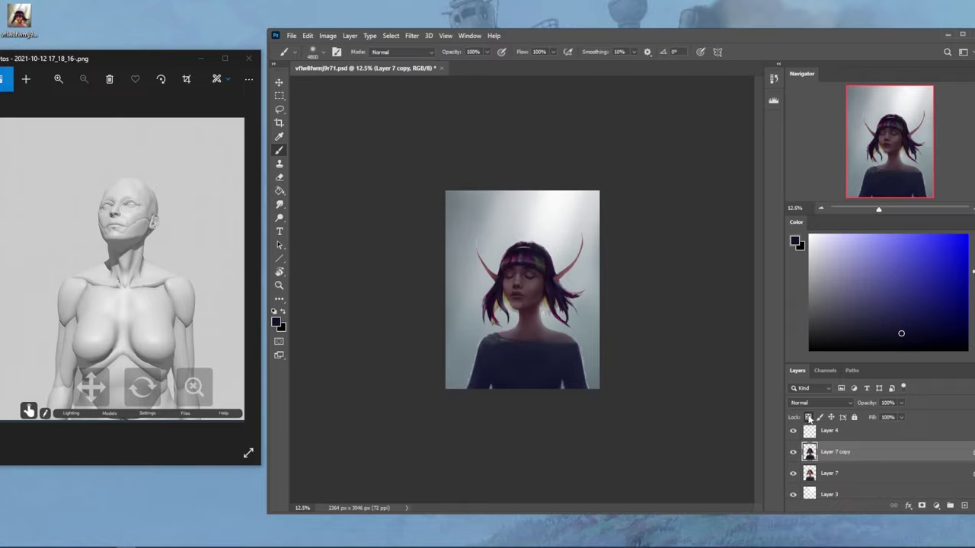
- Unlock the copy's transparent pixels and erase the dark tone along the shoulders and sleeve edges, using a soft eraser at about 300 px
{"action": "key", "text": "e"}
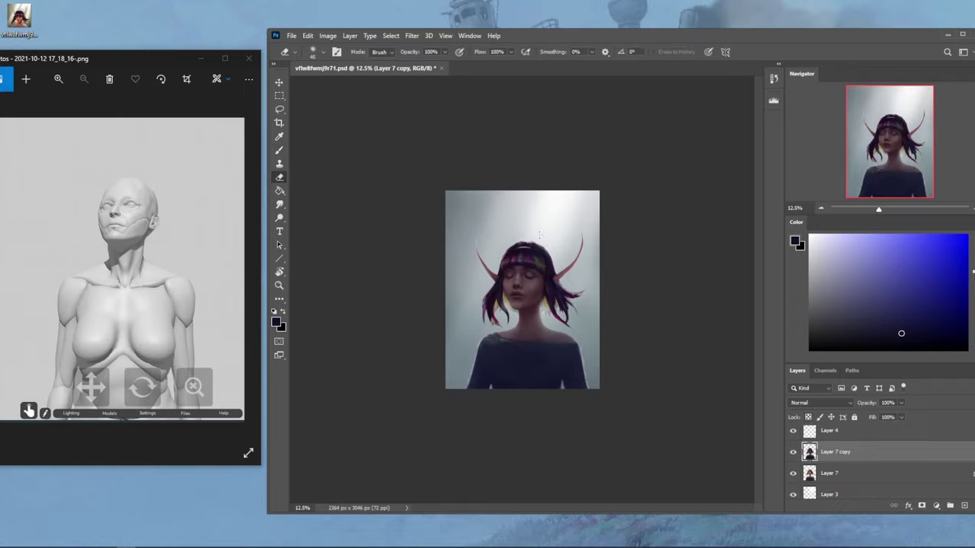
{"action": "key", "text": "bracketright"}
{"action": "key", "text": "bracketright"}
{"action": "key", "text": "bracketright"}
{"action": "key", "text": "bracketright"}
{"action": "key", "text": "bracketright"}
{"action": "key", "text": "bracketright"}
{"action": "key", "text": "bracketright"}
{"action": "key", "text": "bracketright"}
{"action": "key", "text": "bracketright"}
{"action": "key", "text": "bracketright"}
{"action": "key", "text": "bracketright"}
{"action": "key", "text": "bracketright"}
{"action": "key", "text": "bracketright"}
{"action": "left_click_drag", "start_coordinate": [581, 339], "coordinate": [599, 409]}
{"action": "key", "text": "bracketleft"}
{"action": "key", "text": "bracketleft"}
{"action": "key", "text": "bracketleft"}
{"action": "key", "text": "bracketleft"}
{"action": "mouse_move", "coordinate": [474, 347]}
{"action": "left_mouse_down"}
{"action": "mouse_move", "coordinate": [469, 387]}
{"action": "mouse_move", "coordinate": [472, 366]}
{"action": "left_mouse_up"}
{"action": "key", "text": "bracketright"}
{"action": "left_click_drag", "start_coordinate": [488, 334], "coordinate": [506, 330]}
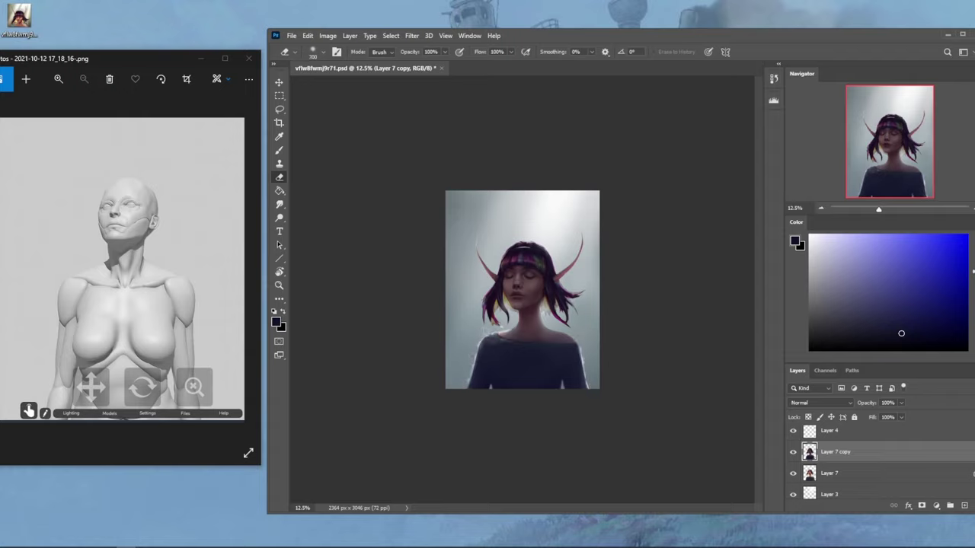
- Erase the dark tone around the neck and inner hair to bring back the yellow glow, enlarging the eraser to 500 px
{"action": "key", "text": "ctrl"}
{"action": "key", "text": "ctrl"}
{"action": "mouse_move", "coordinate": [547, 310]}
{"action": "left_mouse_down"}
{"action": "mouse_move", "coordinate": [544, 298]}
{"action": "mouse_move", "coordinate": [545, 308]}
{"action": "mouse_move", "coordinate": [504, 296]}
{"action": "left_mouse_up"}
{"action": "key", "text": "bracketright"}
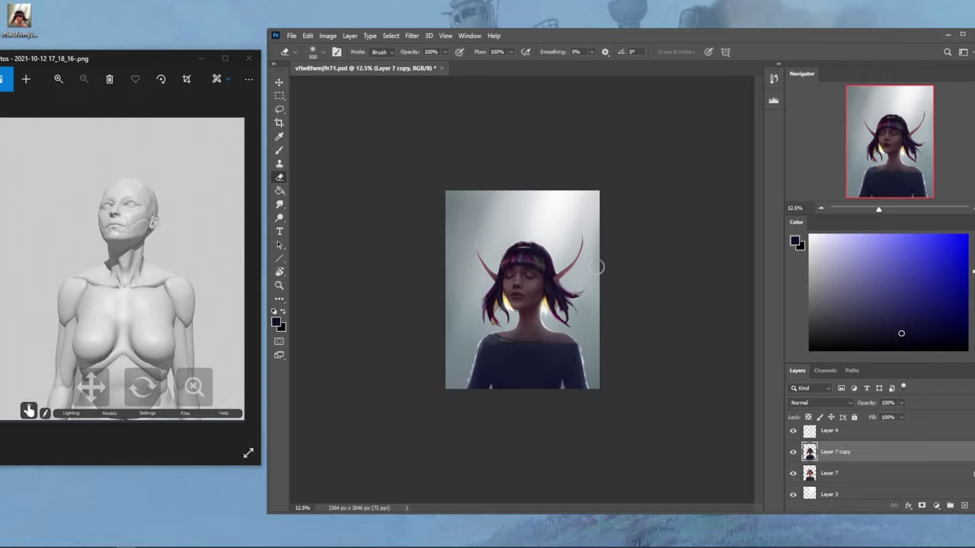
- Erase the dark tone over the outer hair strands, varying the soft eraser between 700 and 400 px
{"action": "left_click_drag", "start_coordinate": [553, 314], "coordinate": [560, 305]}
{"action": "key", "text": "bracketright"}
{"action": "key", "text": "bracketright"}
{"action": "key", "text": "bracketright"}
{"action": "key", "text": "bracketright"}
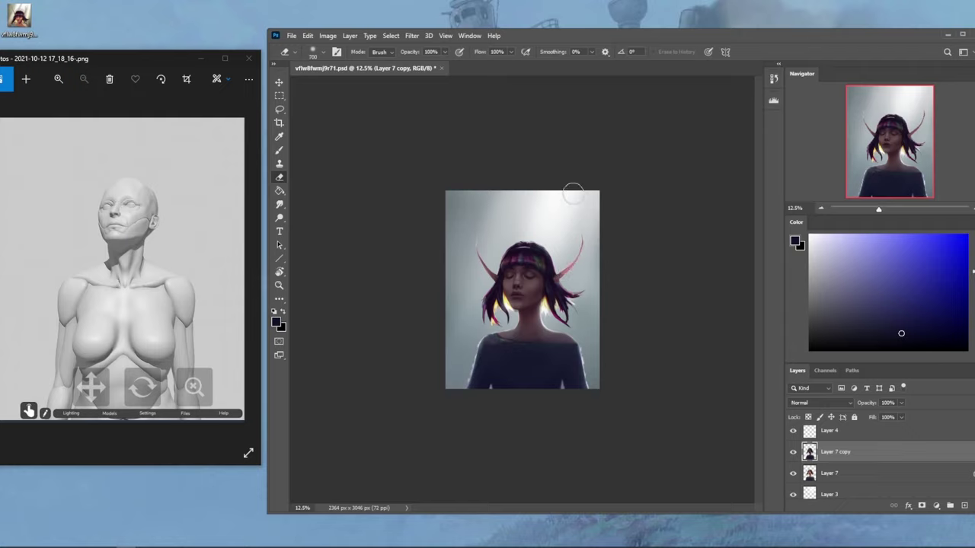
{"action": "key", "text": "bracketleft"}
{"action": "key", "text": "bracketleft"}
{"action": "key", "text": "bracketleft"}
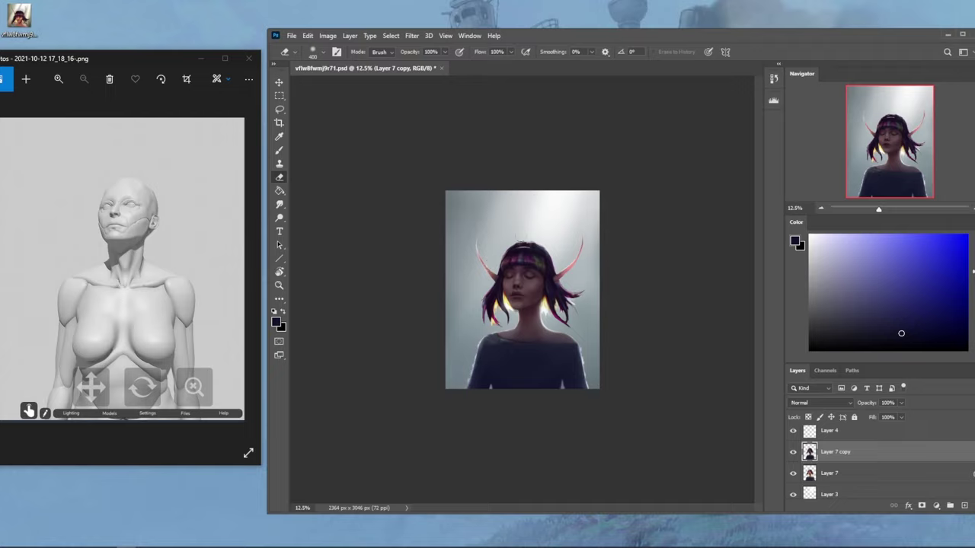
- Erase the dark tone at the top of the hair on Layer 7 copy, enlarging the soft eraser to 1000 px
{"action": "left_click_drag", "start_coordinate": [524, 239], "coordinate": [533, 234]}
{"action": "key", "text": "bracketright"}
{"action": "key", "text": "bracketright"}
{"action": "key", "text": "bracketright"}
{"action": "key", "text": "bracketright"}
{"action": "key", "text": "bracketright"}
{"action": "key", "text": "bracketright"}
{"action": "key", "text": "bracketleft"}
{"action": "key", "text": "bracketright"}
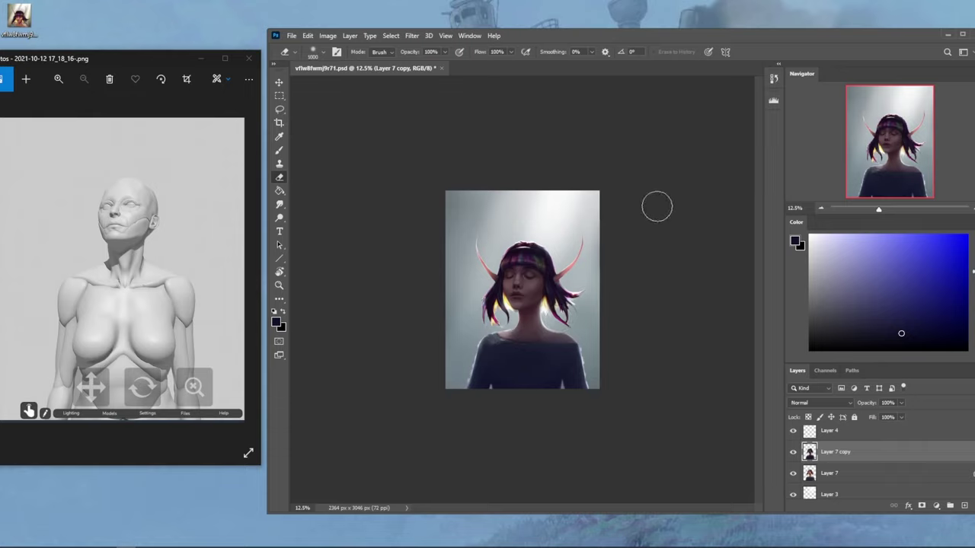
- Softly erase the dark tone over the figure's shoulder area at 27% opacity, enlarging the eraser to 1300 px
{"action": "key", "text": "2"}
{"action": "key", "text": "7"}
{"action": "key", "text": "bracketright"}
{"action": "key", "text": "bracketright"}
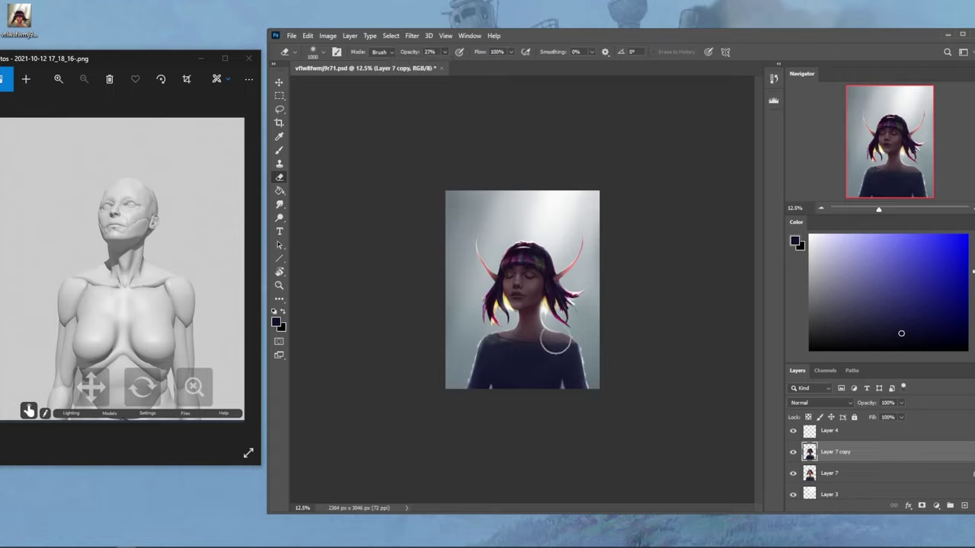
{"action": "key", "text": "bracketright"}
{"action": "key", "text": "bracketright"}
{"action": "key", "text": "bracketright"}
{"action": "key", "text": "bracketright"}
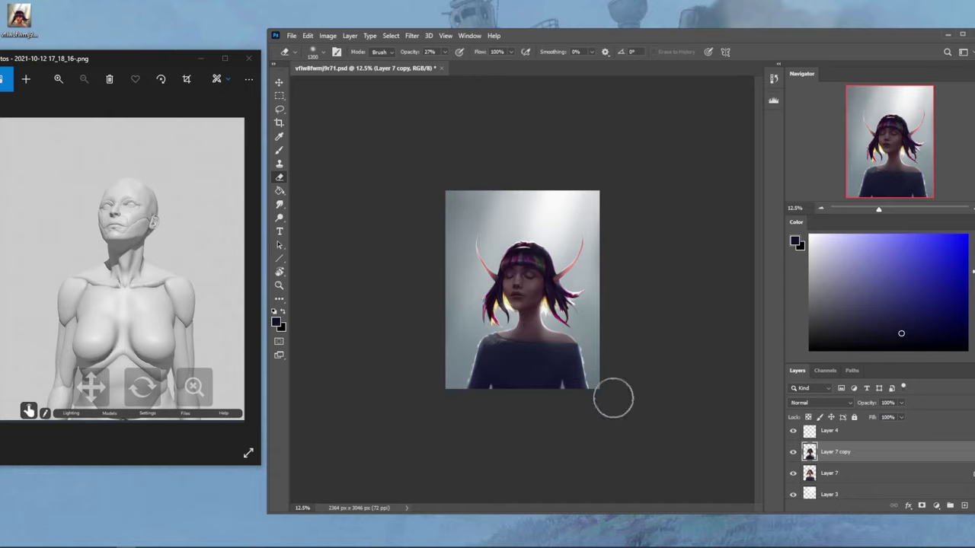
- Compare the figure with Layer 7 copy hidden and shown, and try a lower fill on that layer
{"action": "left_click", "coordinate": [793, 454]}
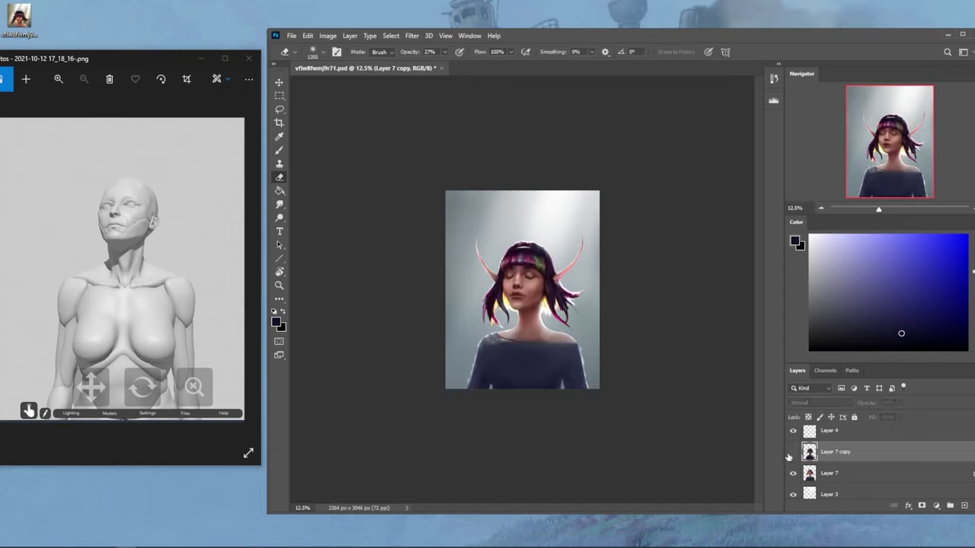
{"action": "left_click", "coordinate": [793, 454]}
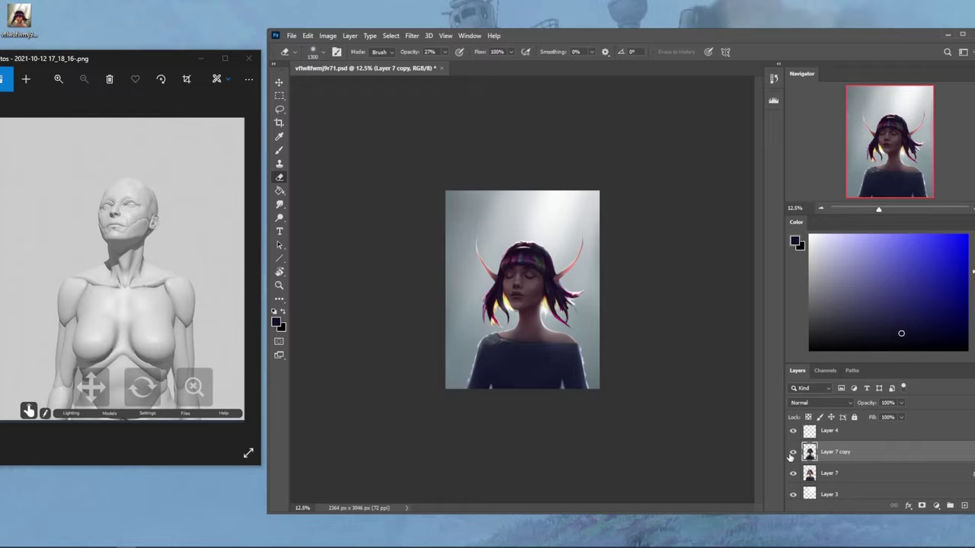
{"action": "left_click", "coordinate": [901, 417]}
{"action": "mouse_move", "coordinate": [887, 427]}
{"action": "left_mouse_down"}
{"action": "mouse_move", "coordinate": [876, 432]}
{"action": "mouse_move", "coordinate": [903, 434]}
{"action": "left_mouse_up"}
{"action": "left_click_drag", "start_coordinate": [894, 430], "coordinate": [904, 430]}
- Maximize the window, lightly erase the dark tone over the face at 27% opacity, and reset the eraser's opacity to 100%
{"action": "key", "text": "ctrl+plus"}
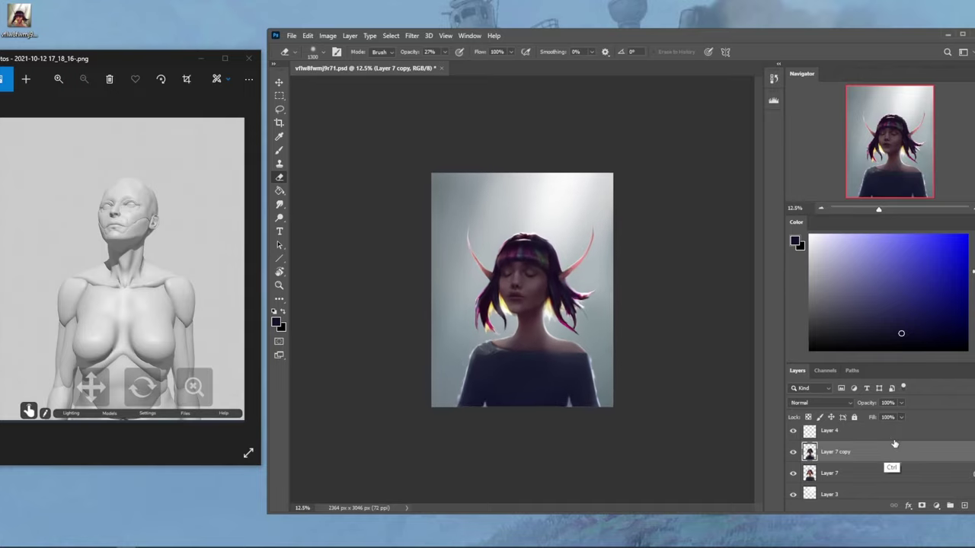
{"action": "left_click", "coordinate": [962, 35]}
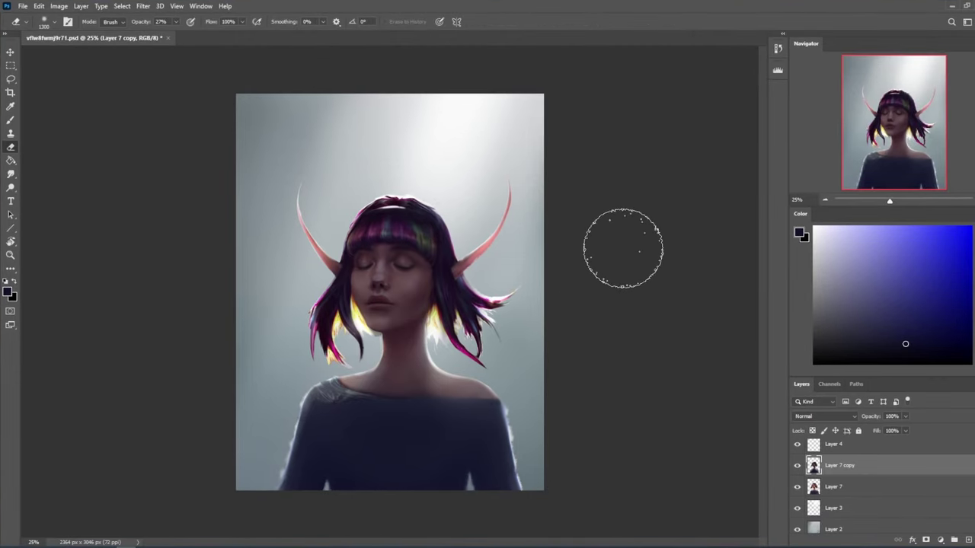
{"action": "key", "text": "ctrl+minus"}
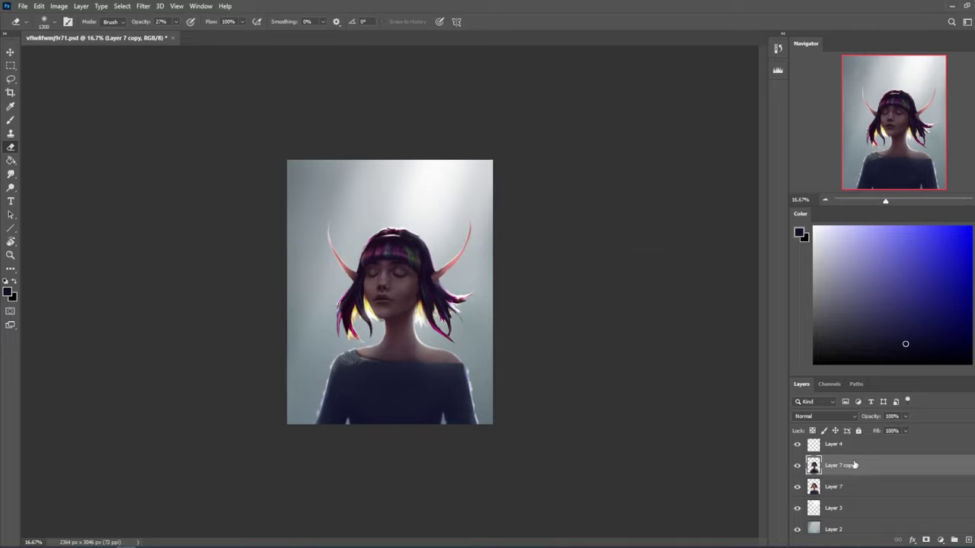
{"action": "left_click_drag", "start_coordinate": [385, 291], "coordinate": [381, 284]}
{"action": "left_click_drag", "start_coordinate": [185, 35], "coordinate": [246, 39]}
- Lower the fill of Layer 7 copy to 80%, comparing the figure with the copy hidden and shown
{"action": "left_click", "coordinate": [826, 488]}
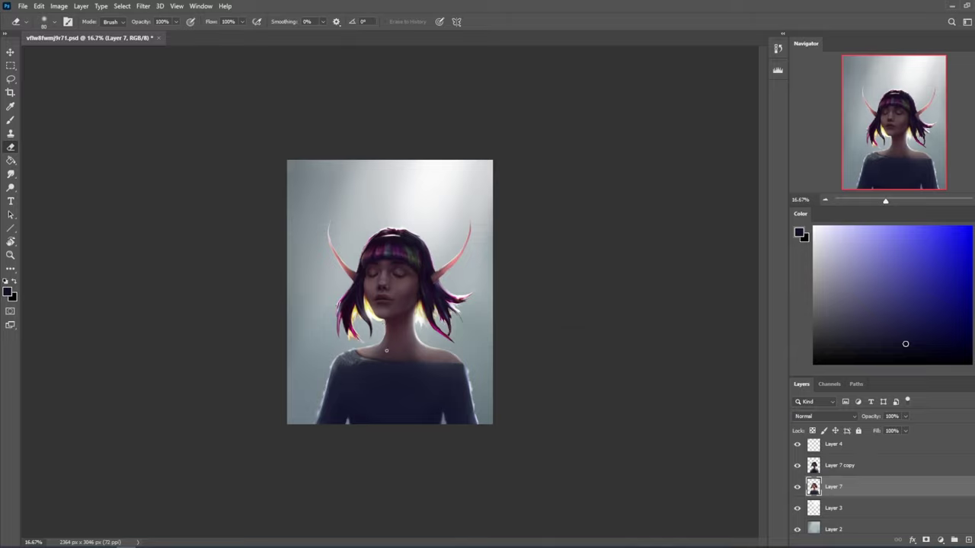
{"action": "left_click", "coordinate": [798, 467]}
{"action": "left_click", "coordinate": [798, 466]}
{"action": "left_click", "coordinate": [859, 464]}
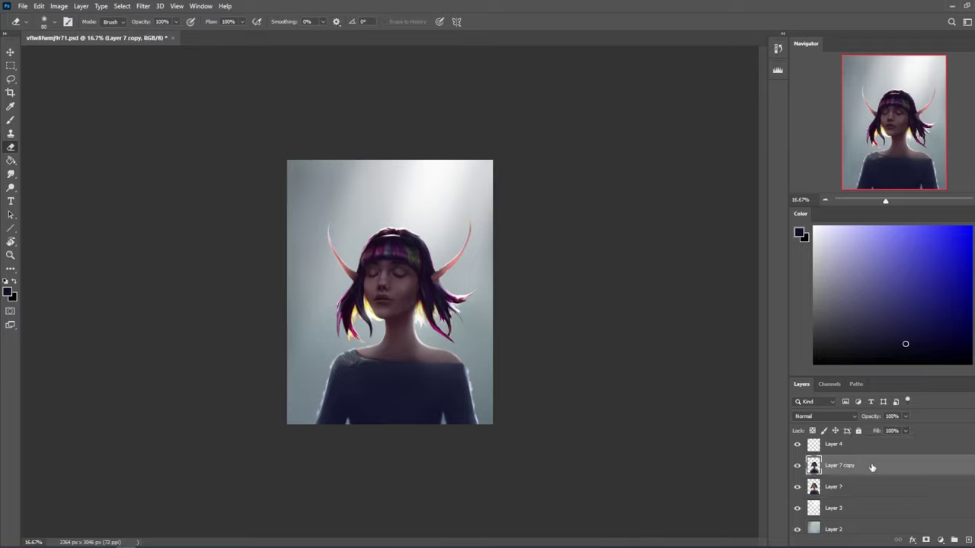
{"action": "left_click", "coordinate": [797, 467]}
{"action": "left_click", "coordinate": [797, 466]}
{"action": "left_click_drag", "start_coordinate": [903, 440], "coordinate": [896, 444]}
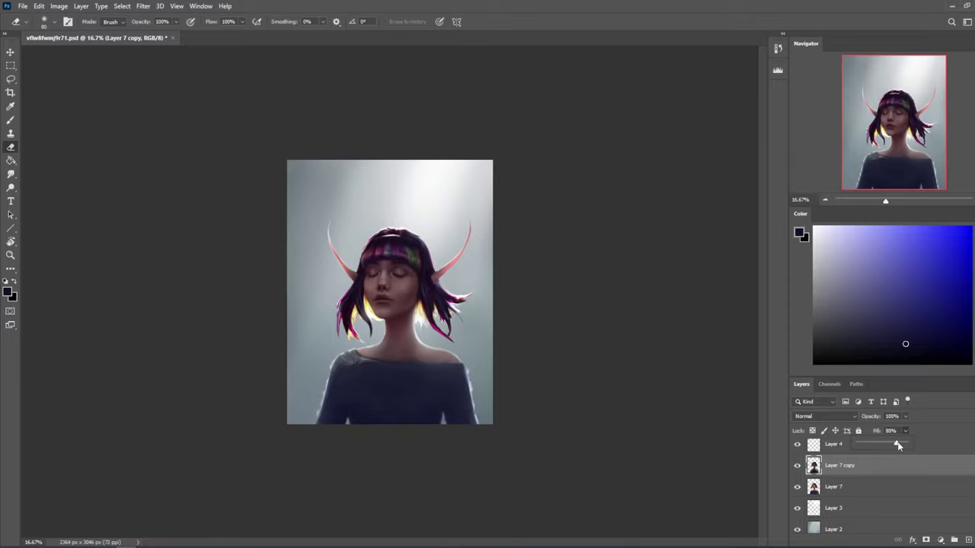
{"action": "left_click", "coordinate": [797, 466]}
{"action": "left_click", "coordinate": [798, 466]}
- Merge Layer 7 copy down into Layer 7
{"action": "right_click", "coordinate": [891, 463]}
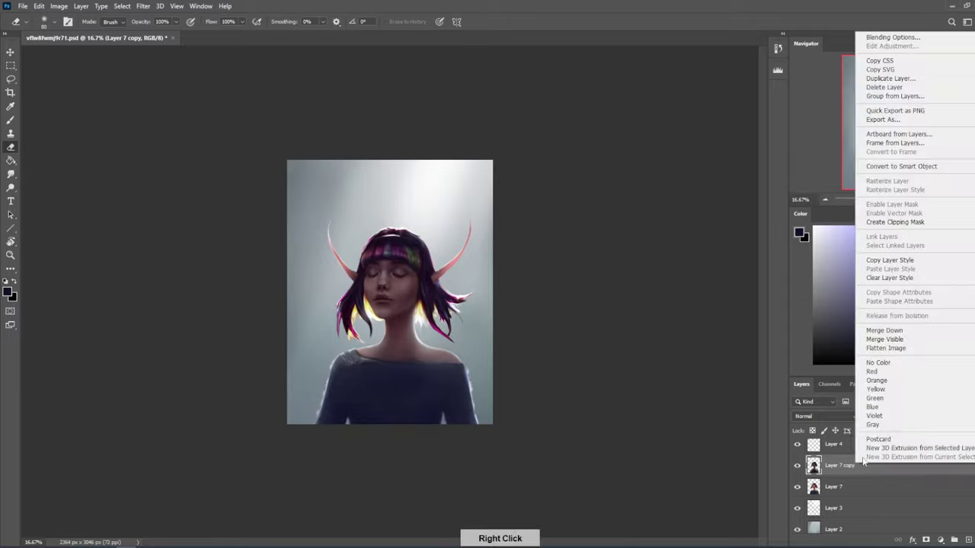
{"action": "left_click", "coordinate": [910, 327]}
{"action": "key", "text": "ctrl+minus"}
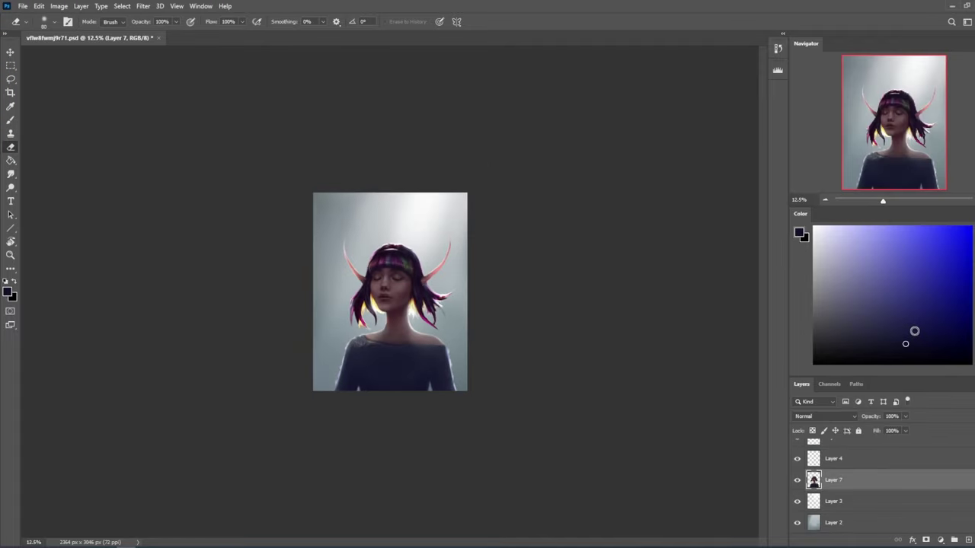
- Brush a faint white glow into the background on Layer 3, using a 4800 px soft brush reduced to 11% opacity
{"action": "left_click", "coordinate": [856, 525]}
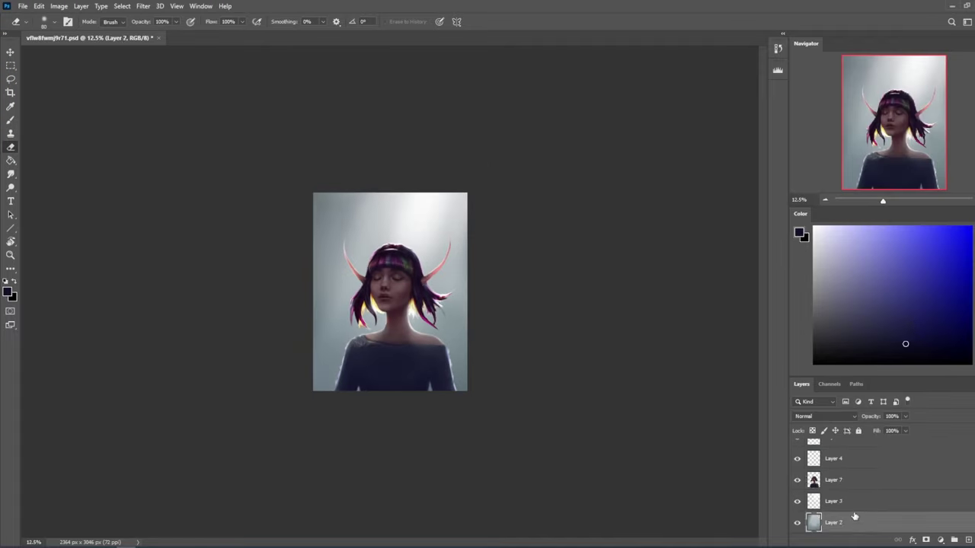
{"action": "left_click", "coordinate": [851, 505]}
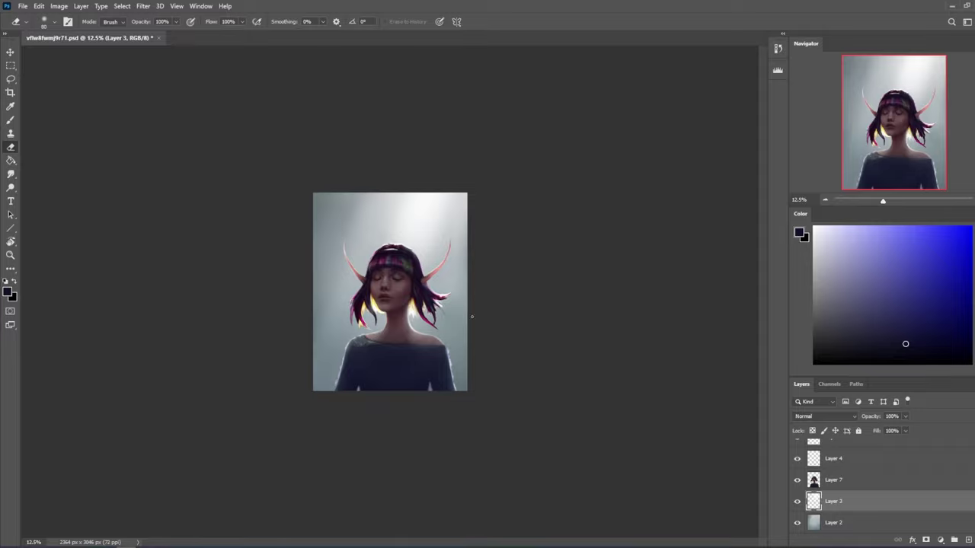
{"action": "key", "text": "b"}
{"action": "left_click", "coordinate": [431, 211], "text": "alt"}
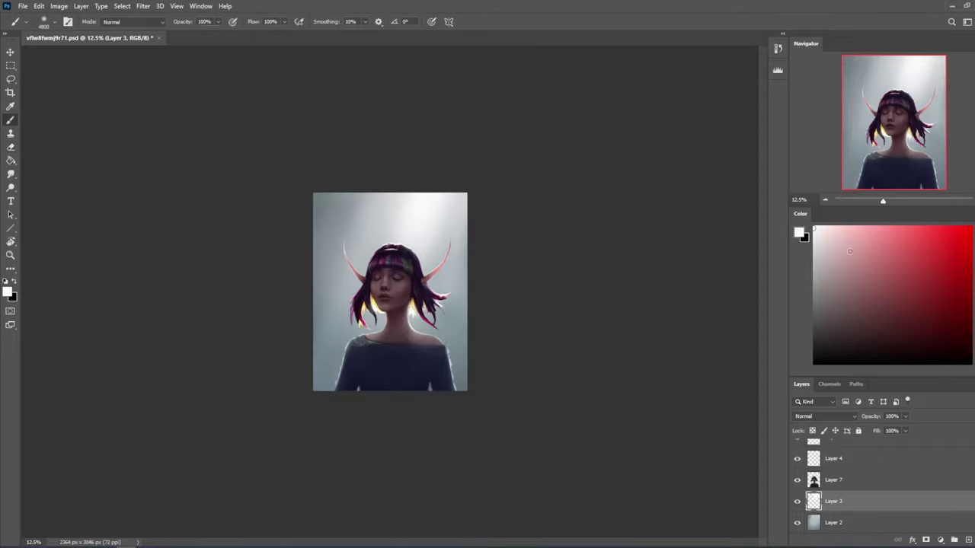
{"action": "key", "text": "3"}
{"action": "key", "text": "5"}
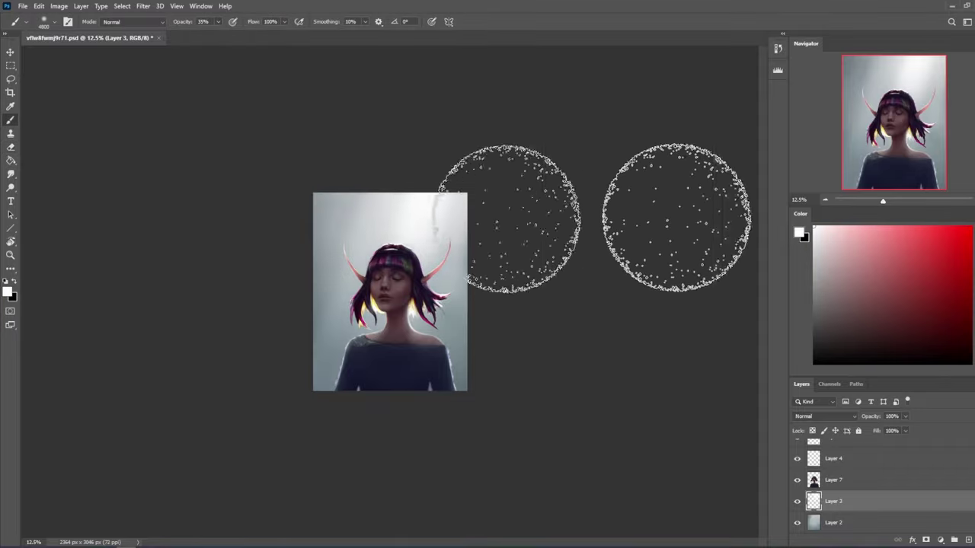
{"action": "left_click_drag", "start_coordinate": [218, 22], "coordinate": [207, 35]}
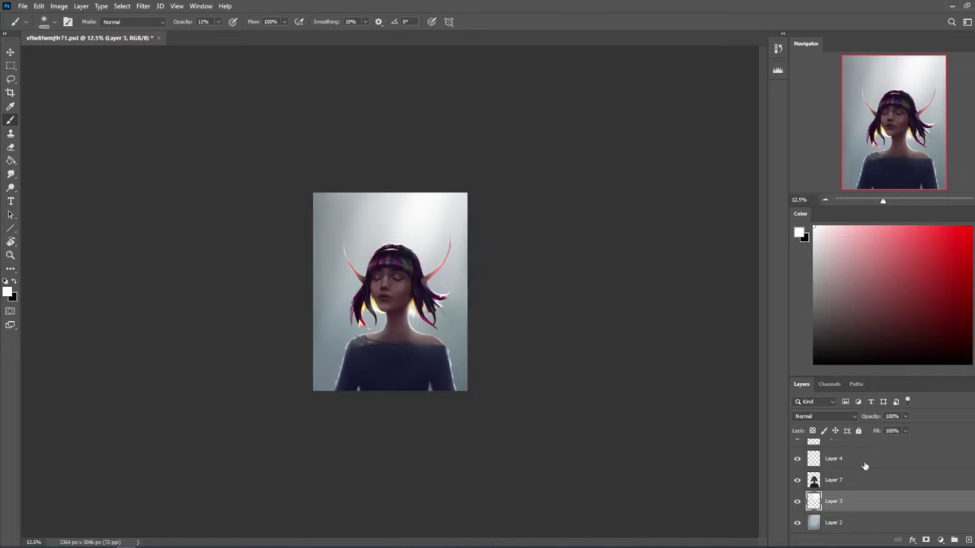
- Smooth the sweater's textured shoulder on Layer 7 using the Smudge tool at 17% strength
{"action": "left_click", "coordinate": [847, 482]}
{"action": "key", "text": "o"}
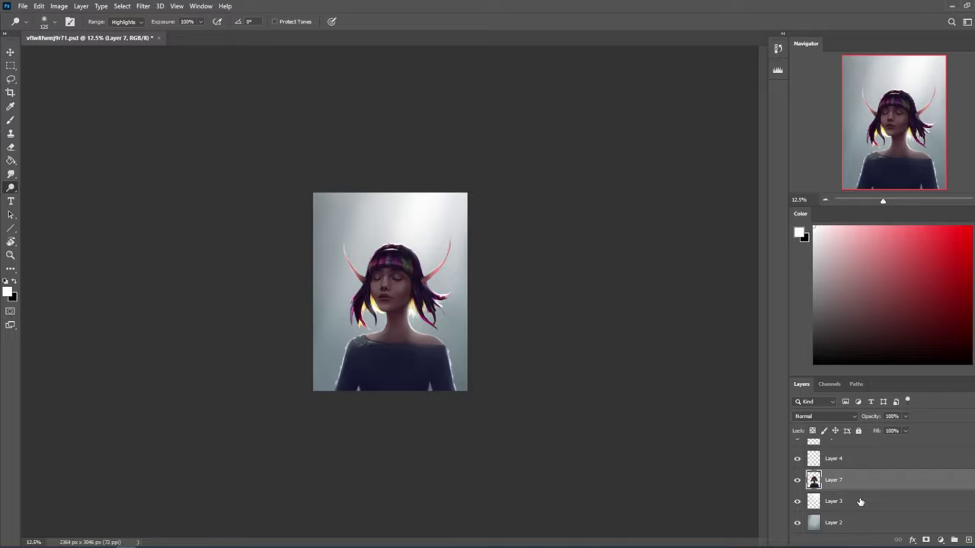
{"action": "key", "text": "r"}
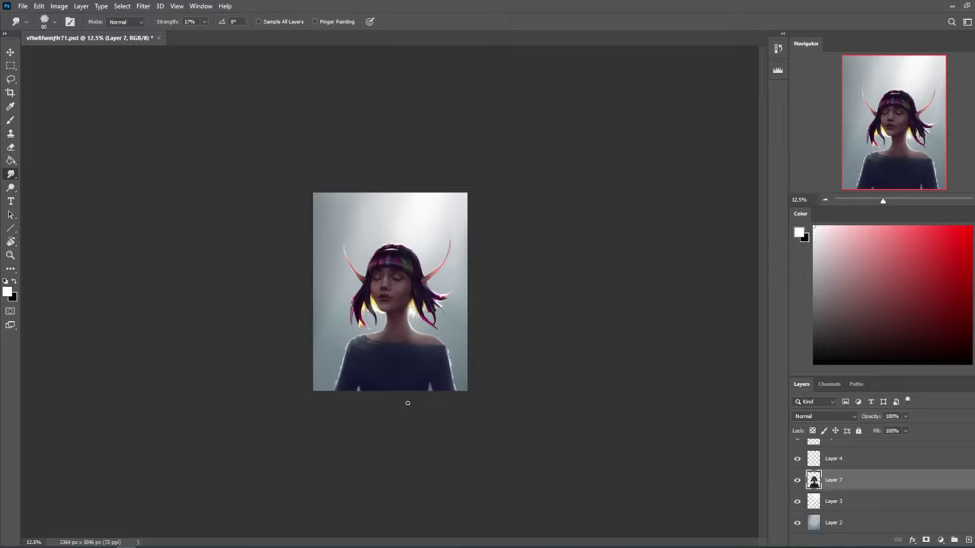
- Open Liquify on Layer 7 and push the bare shoulder's outer edge inward, enlarging the warp brush to 200 px
{"action": "left_click", "coordinate": [143, 6]}
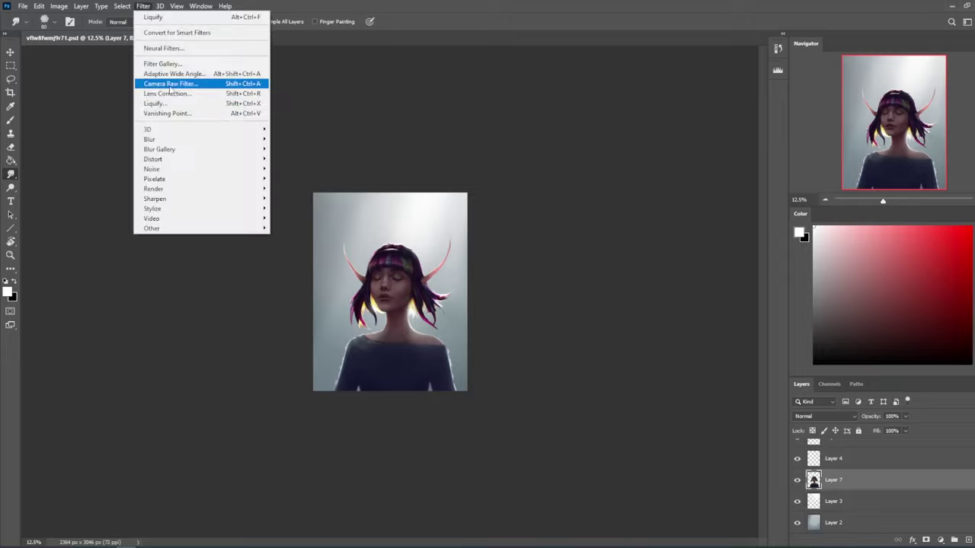
{"action": "left_click", "coordinate": [166, 105]}
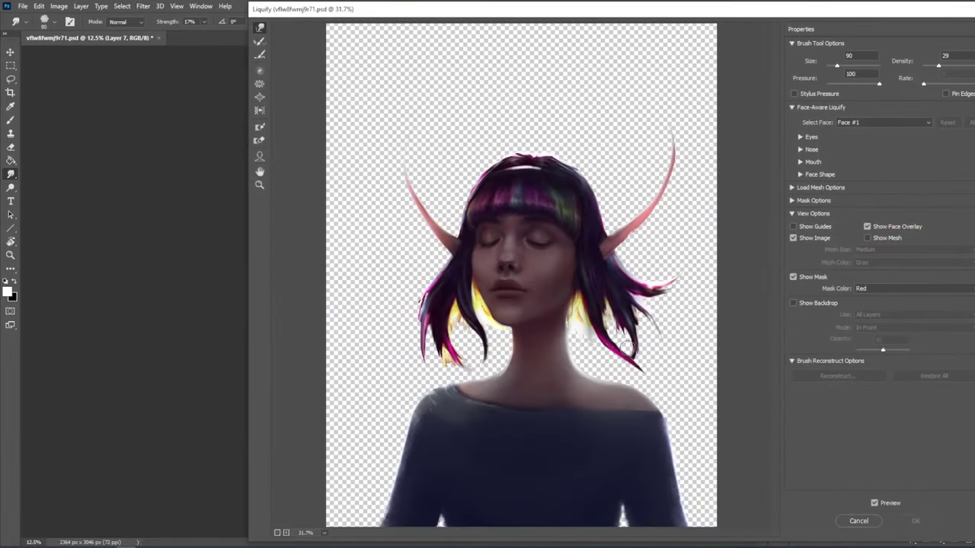
{"action": "key", "text": "ctrl+minus"}
{"action": "key", "text": "bracketright"}
{"action": "key", "text": "bracketright"}
{"action": "key", "text": "bracketright"}
{"action": "key", "text": "bracketright"}
{"action": "key", "text": "bracketright"}
{"action": "key", "text": "bracketright"}
{"action": "left_click_drag", "start_coordinate": [642, 400], "coordinate": [616, 387]}
{"action": "key", "text": "bracketright"}
{"action": "key", "text": "bracketright"}
{"action": "key", "text": "bracketright"}
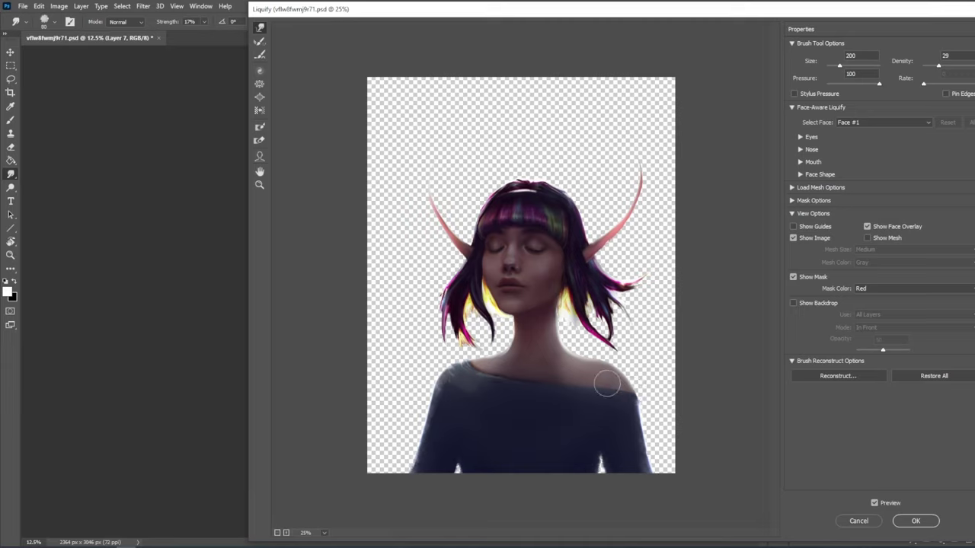
- Reshape the sweater's neckline and shoulder in Liquify with a warp brush of about 300 px, and apply the distortion
{"action": "key", "text": "bracketright"}
{"action": "key", "text": "bracketright"}
{"action": "key", "text": "bracketright"}
{"action": "key", "text": "bracketleft"}
{"action": "left_click_drag", "start_coordinate": [495, 380], "coordinate": [524, 389]}
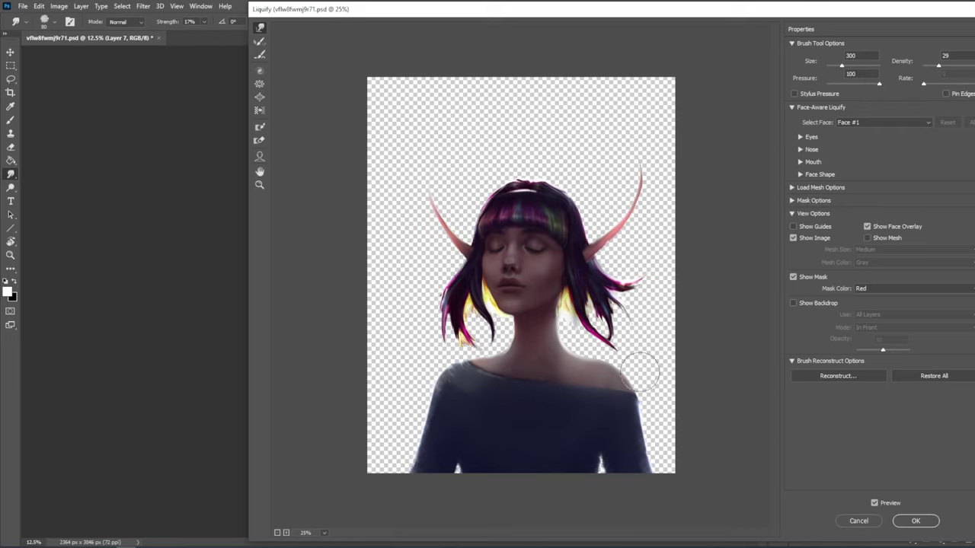
{"action": "key", "text": "bracketleft"}
{"action": "key", "text": "bracketleft"}
{"action": "key", "text": "bracketleft"}
{"action": "key", "text": "bracketleft"}
{"action": "left_click", "coordinate": [918, 520]}
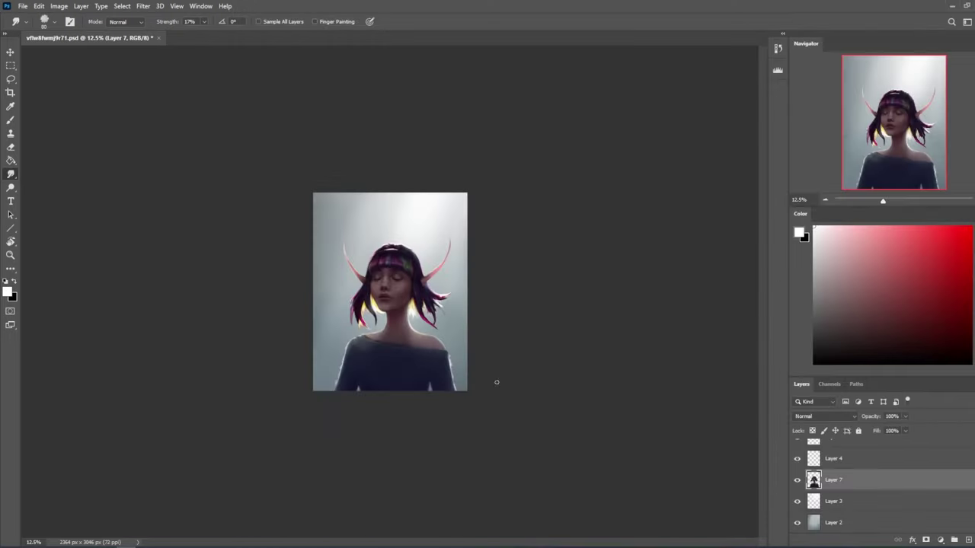
- Clean up the sweater's top corner below the bare shoulder with the eraser and the Smudge tool at 17% strength
{"action": "key", "text": "z"}
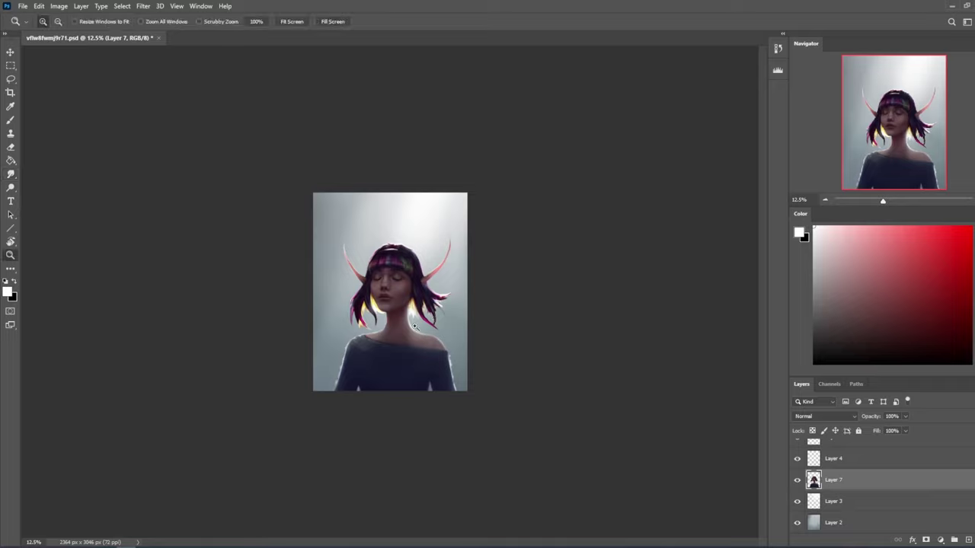
{"action": "left_click_drag", "start_coordinate": [411, 328], "coordinate": [481, 390]}
{"action": "key", "text": "e"}
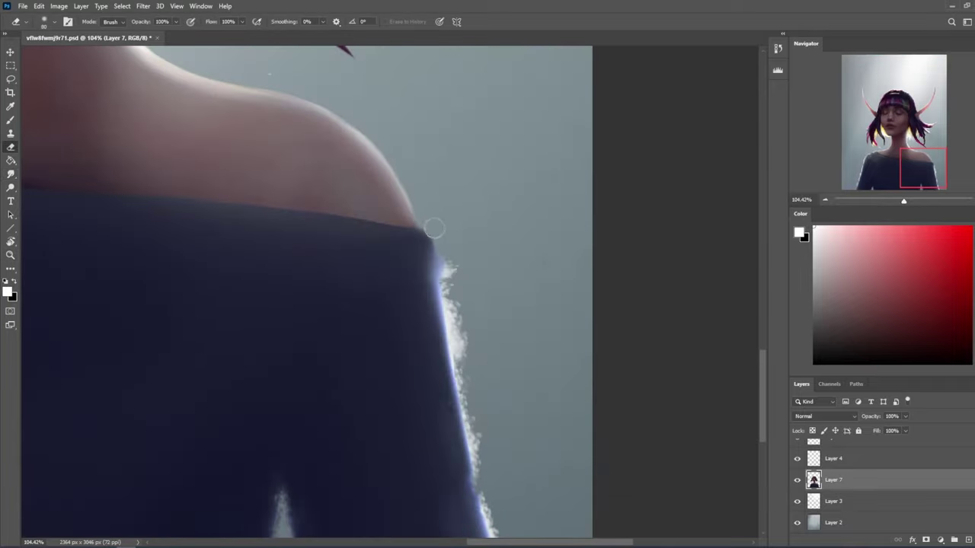
{"action": "left_click", "coordinate": [11, 174]}
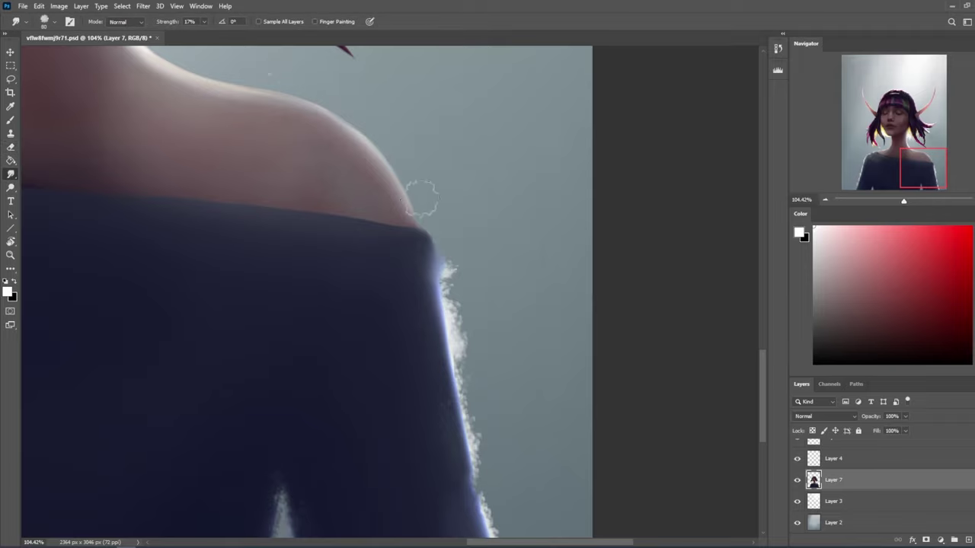
{"action": "left_click_drag", "start_coordinate": [433, 246], "coordinate": [452, 220]}
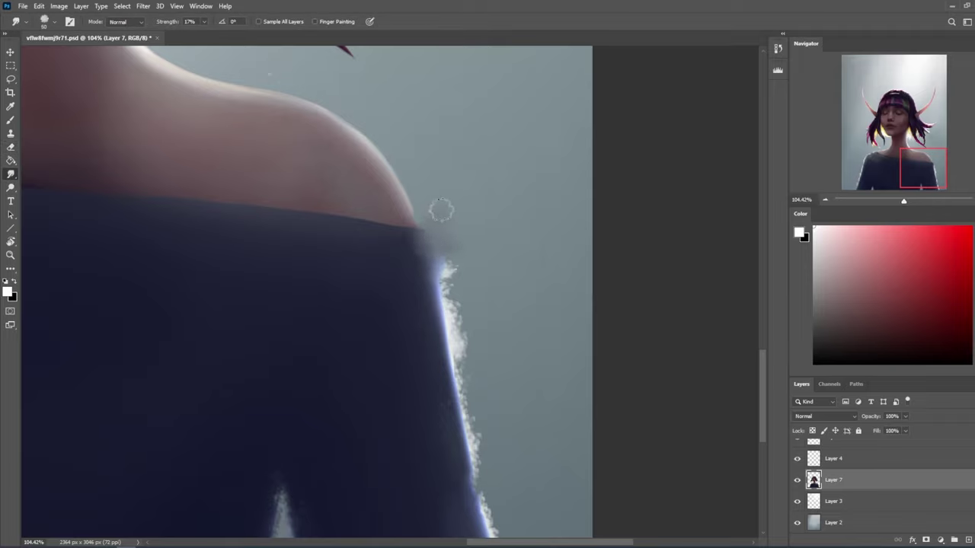
- Erase the smudged spill outside the sleeve corner and brighten its rim using the Dodge tool on Highlights at 100% exposure
{"action": "key", "text": "e"}
{"action": "left_click", "coordinate": [11, 186]}
{"action": "mouse_move", "coordinate": [445, 242]}
{"action": "left_mouse_down"}
{"action": "mouse_move", "coordinate": [442, 233]}
{"action": "mouse_move", "coordinate": [435, 246]}
{"action": "mouse_move", "coordinate": [431, 198]}
{"action": "mouse_move", "coordinate": [431, 251]}
{"action": "left_mouse_up"}
{"action": "key", "text": "ctrl+minus"}
{"action": "key", "text": "ctrl+minus"}
{"action": "key", "text": "ctrl+minus"}
{"action": "key", "text": "ctrl+minus"}
{"action": "key", "text": "ctrl+minus"}
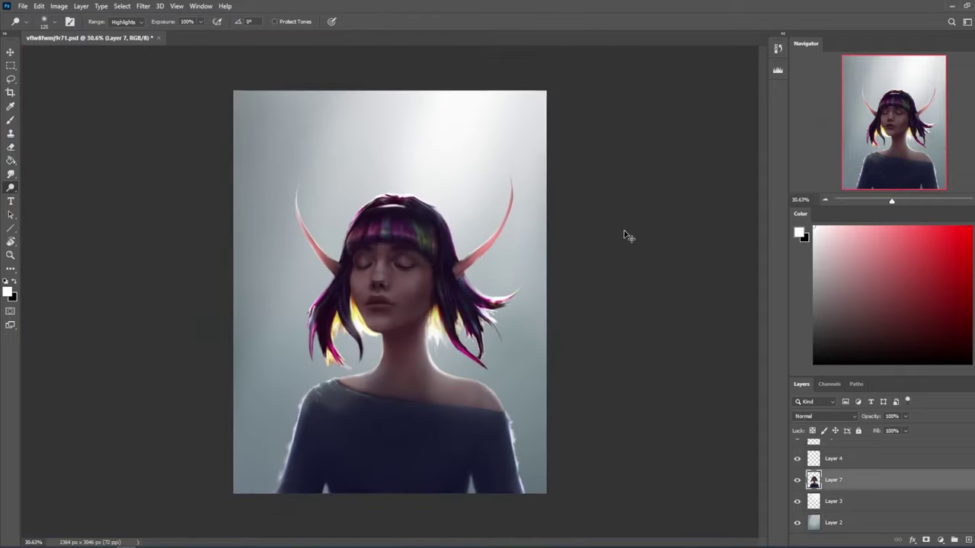
{"action": "key", "text": "ctrl+minus"}
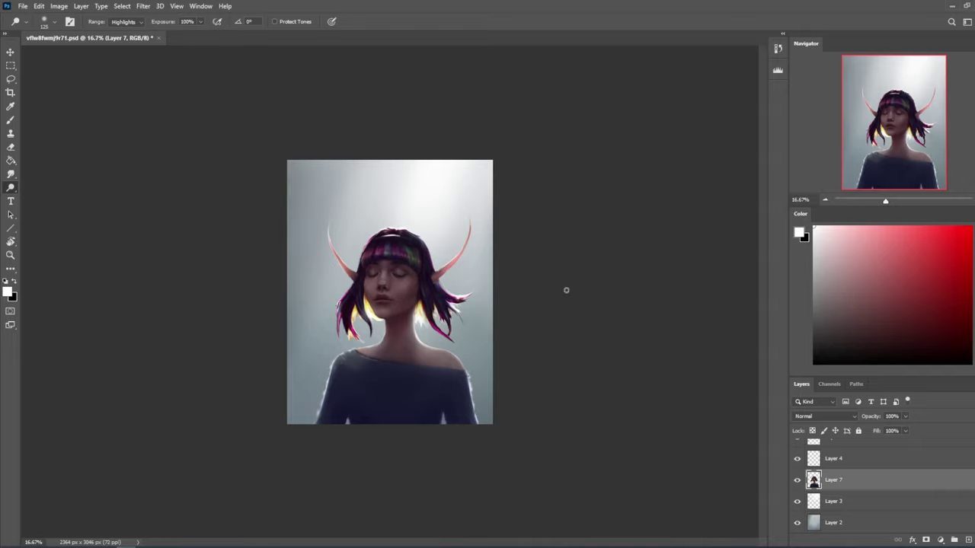
- Flatten the image and duplicate the resulting background layer
{"action": "right_click", "coordinate": [898, 473]}
{"action": "left_click", "coordinate": [890, 359]}
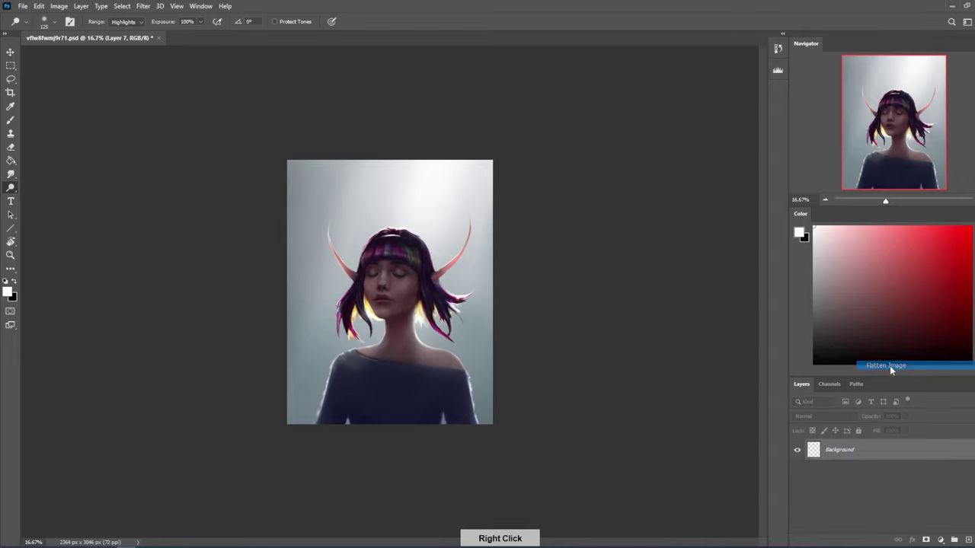
{"action": "key", "text": "ctrl+j"}
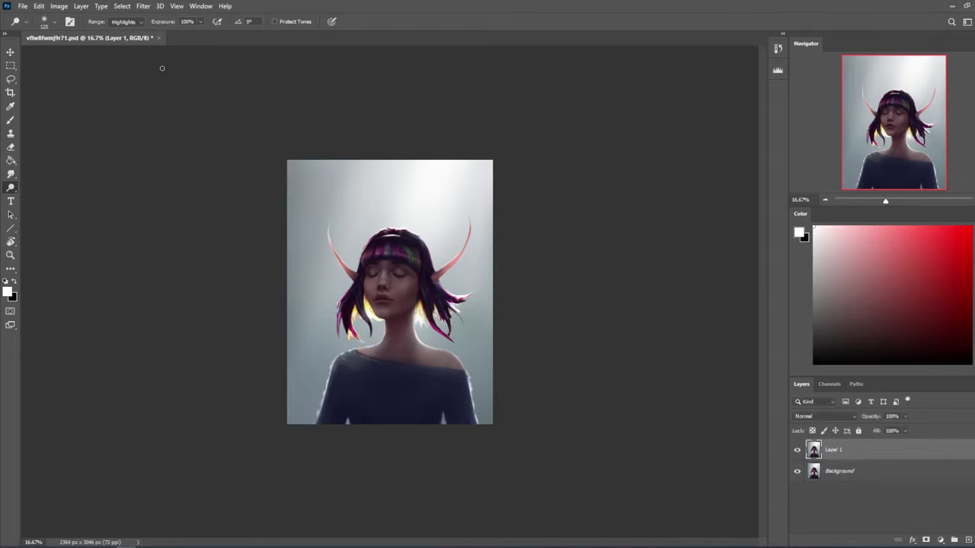
- Apply a light Gaussian Blur to the duplicate layer, keeping the figure recognizable
{"action": "left_click", "coordinate": [142, 6]}
{"action": "mouse_move", "coordinate": [187, 141]}
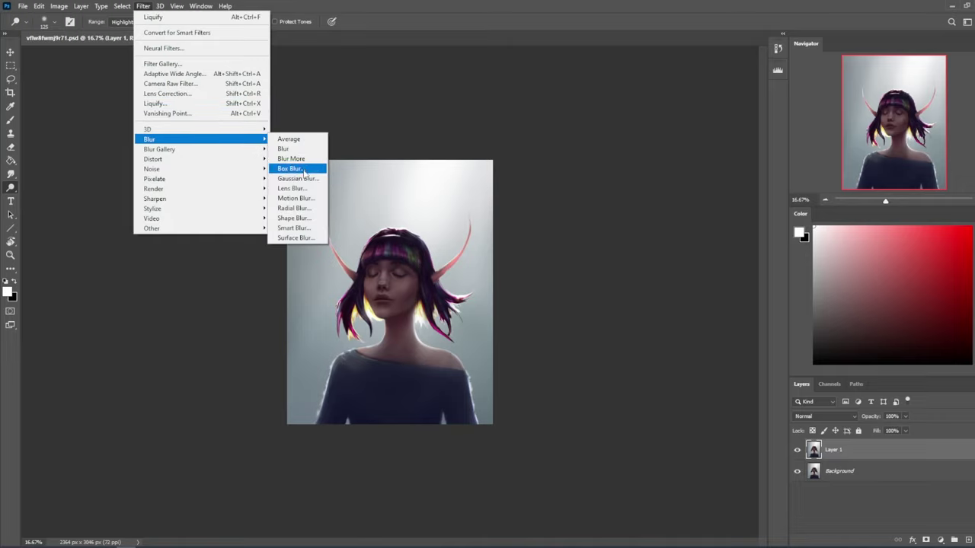
{"action": "left_click", "coordinate": [297, 178]}
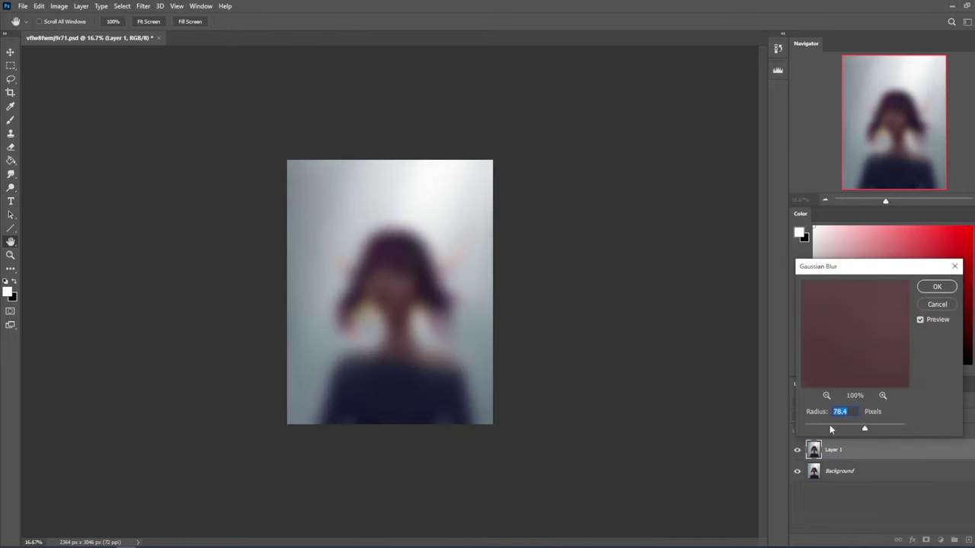
{"action": "left_click", "coordinate": [830, 427]}
{"action": "left_click_drag", "start_coordinate": [827, 429], "coordinate": [837, 431]}
{"action": "left_click", "coordinate": [943, 288]}
- Erase the blurred layer over the face, neck, hair and ears with a large soft eraser to bring back their sharp detail
{"action": "key", "text": "e"}
{"action": "key", "text": "bracketright"}
{"action": "key", "text": "bracketright"}
{"action": "key", "text": "bracketright"}
{"action": "key", "text": "bracketright"}
{"action": "key", "text": "bracketright"}
{"action": "key", "text": "bracketright"}
{"action": "key", "text": "bracketright"}
{"action": "key", "text": "bracketright"}
{"action": "key", "text": "bracketright"}
{"action": "key", "text": "bracketright"}
{"action": "key", "text": "bracketright"}
{"action": "key", "text": "bracketright"}
{"action": "key", "text": "bracketright"}
{"action": "key", "text": "bracketright"}
{"action": "key", "text": "bracketright"}
{"action": "key", "text": "bracketright"}
{"action": "key", "text": "bracketright"}
{"action": "key", "text": "bracketright"}
{"action": "key", "text": "bracketright"}
{"action": "key", "text": "bracketright"}
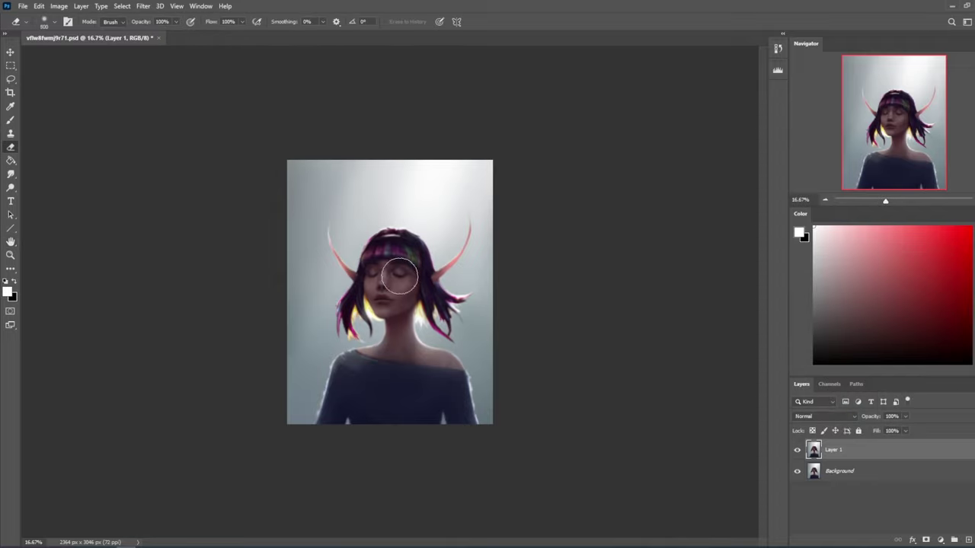
{"action": "key", "text": "bracketleft"}
{"action": "key", "text": "bracketleft"}
{"action": "key", "text": "bracketleft"}
{"action": "key", "text": "bracketleft"}
{"action": "mouse_move", "coordinate": [404, 335]}
{"action": "left_mouse_down"}
{"action": "mouse_move", "coordinate": [382, 352]}
{"action": "mouse_move", "coordinate": [373, 259]}
{"action": "left_mouse_up"}
{"action": "key", "text": "bracketleft"}
{"action": "mouse_move", "coordinate": [460, 202]}
{"action": "left_mouse_down"}
{"action": "mouse_move", "coordinate": [450, 278]}
{"action": "mouse_move", "coordinate": [451, 267]}
{"action": "left_mouse_up"}
{"action": "key", "text": "bracketright"}
- Compare the portrait with and without the partly erased blur layer
{"action": "left_click", "coordinate": [798, 453]}
{"action": "left_click", "coordinate": [798, 454]}
{"action": "left_click", "coordinate": [798, 452]}
{"action": "left_click", "coordinate": [797, 452]}
{"action": "right_click", "coordinate": [859, 452]}
{"action": "left_click", "coordinate": [837, 450]}
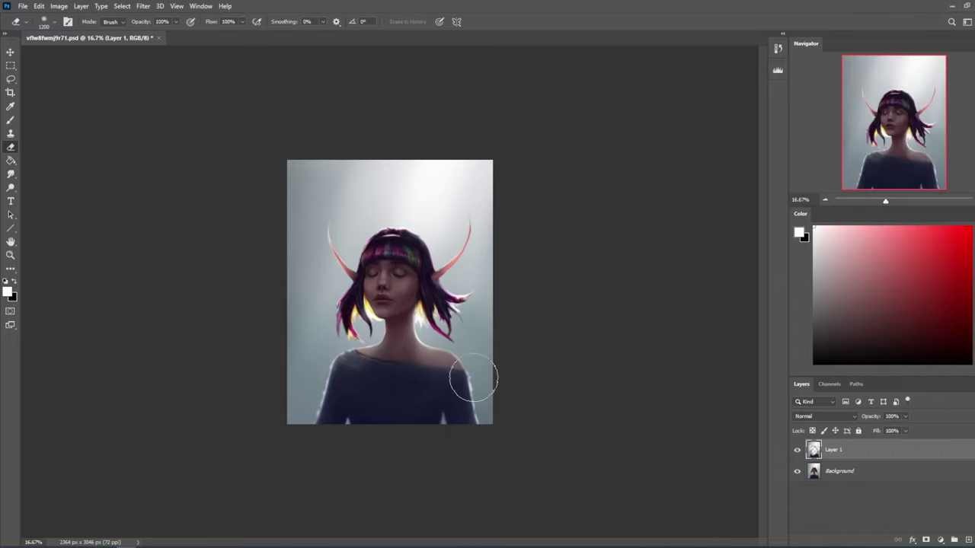
{"action": "left_click", "coordinate": [797, 453]}
{"action": "left_click", "coordinate": [796, 452]}
{"action": "left_click", "coordinate": [797, 451]}
{"action": "left_click", "coordinate": [797, 451]}
{"action": "right_click", "coordinate": [843, 453]}
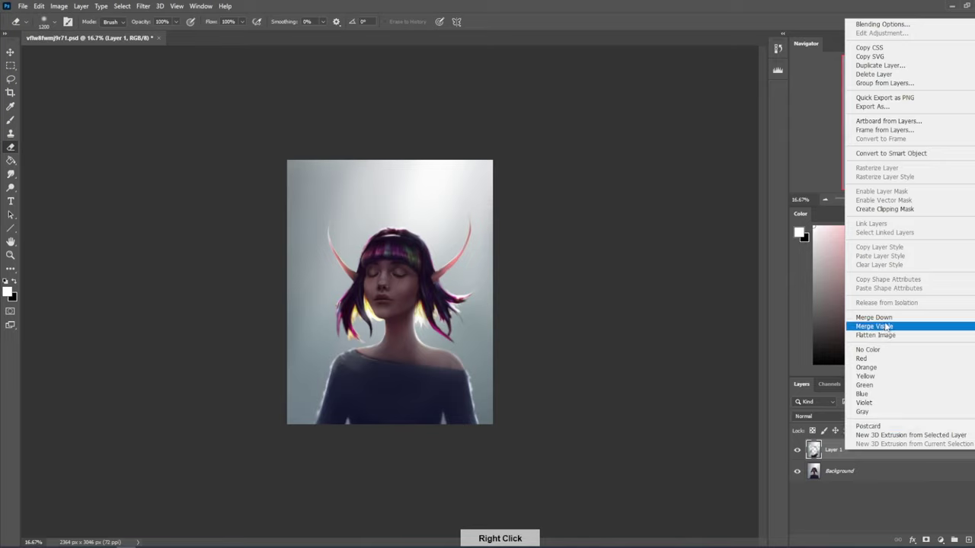
{"action": "left_click", "coordinate": [663, 340]}
- Merge the partly erased blur layer down into the background
{"action": "key", "text": "ctrl+t"}
{"action": "key", "text": "v"}
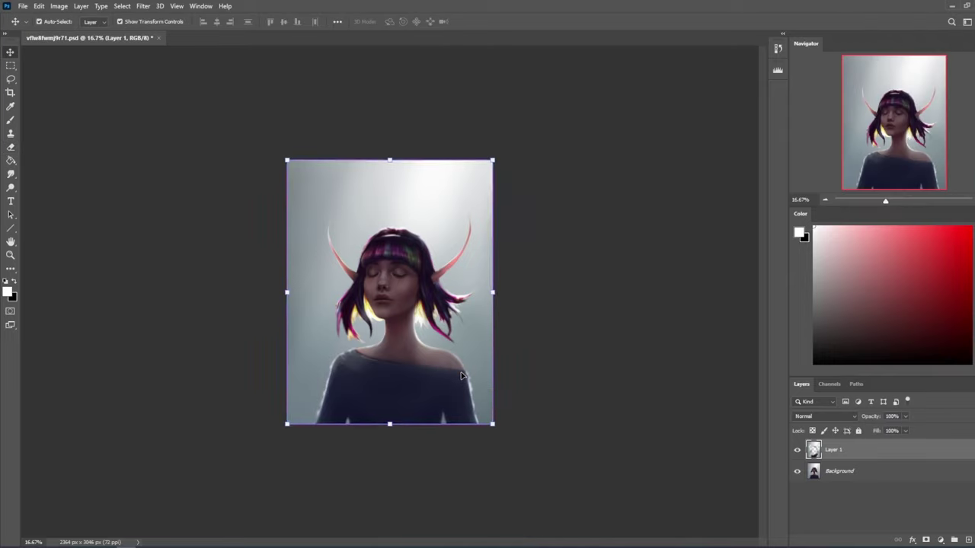
{"action": "right_click", "coordinate": [856, 454]}
{"action": "left_click", "coordinate": [876, 318]}
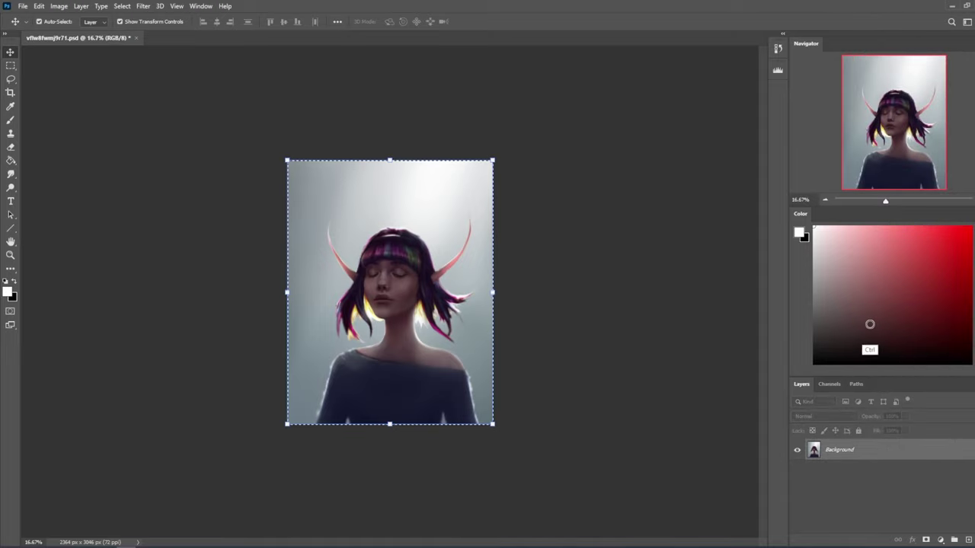
- Duplicate the merged background and nudge the copy slightly to the left in large increments
{"action": "key", "text": "ctrl+j"}
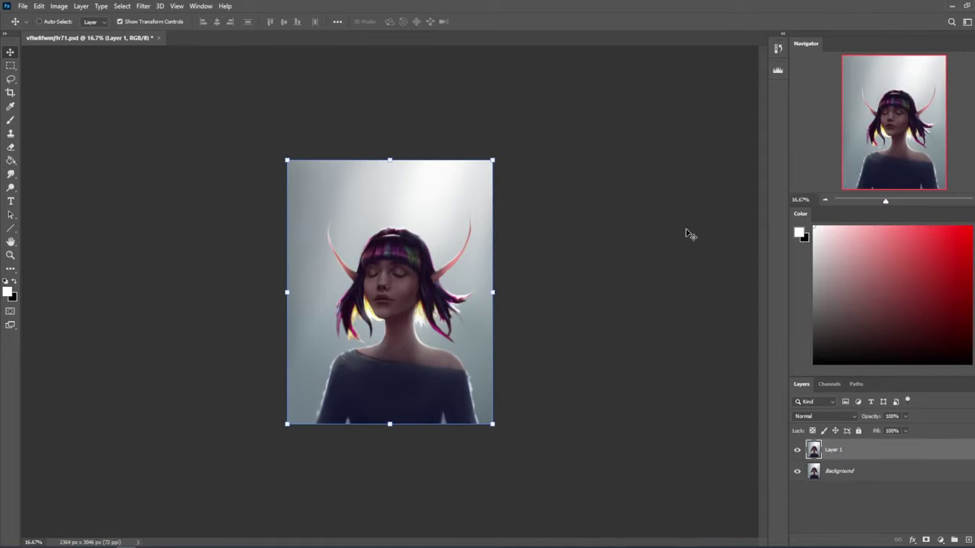
{"action": "key", "text": "shift+Left"}
{"action": "key", "text": "shift+Left"}
{"action": "key", "text": "shift+Left"}
{"action": "key", "text": "shift+Left"}
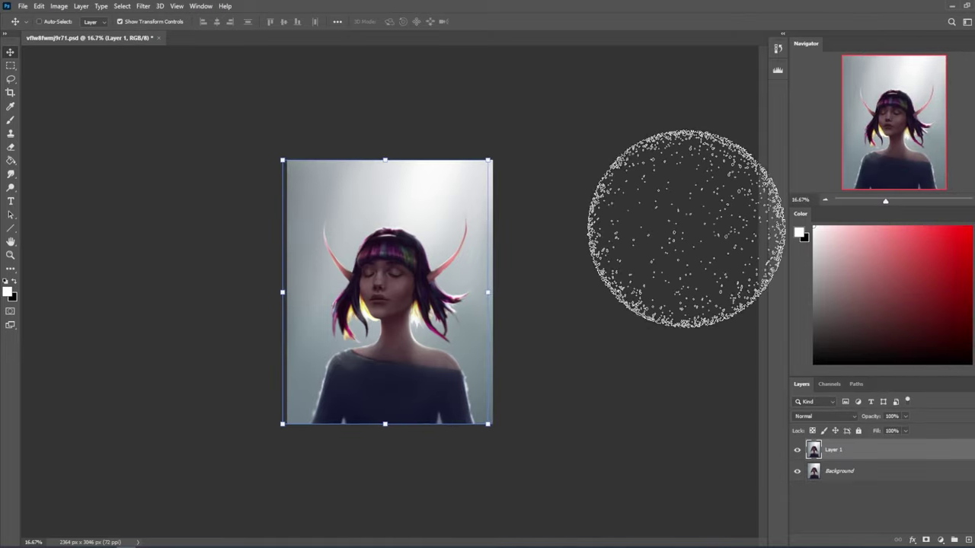
- Check the shifted copy against the layer below, and merge it down into the background
{"action": "key", "text": "b"}
{"action": "left_click", "coordinate": [797, 450]}
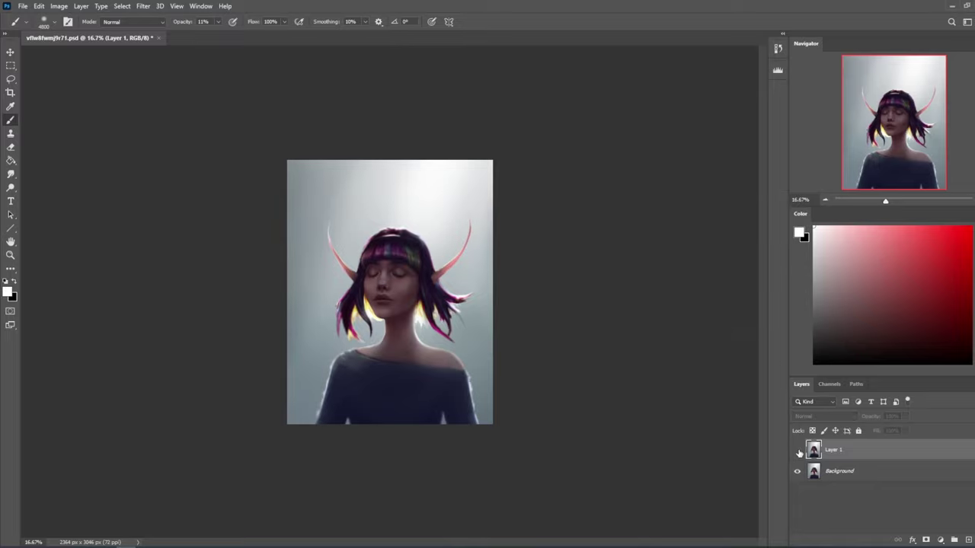
{"action": "left_click", "coordinate": [798, 451]}
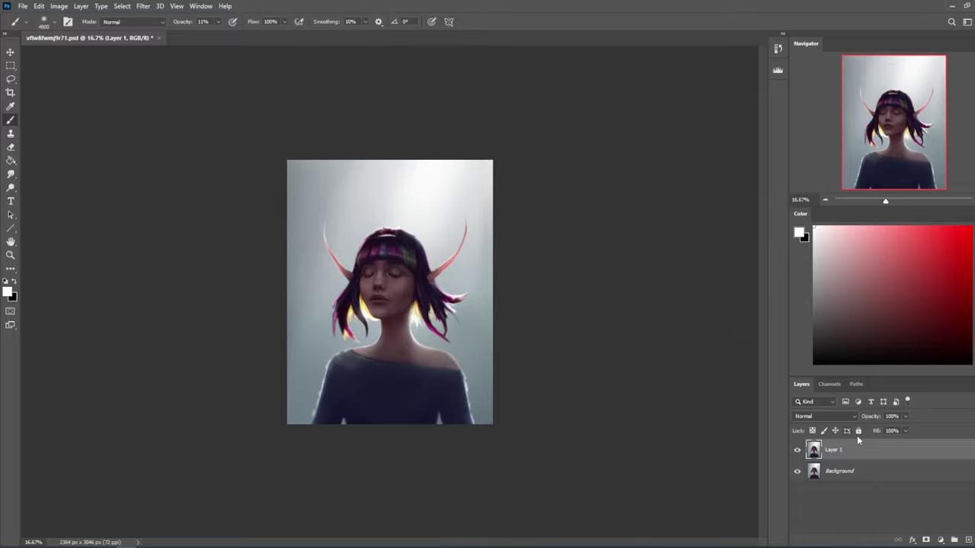
{"action": "key", "text": "ctrl+t"}
{"action": "key", "text": "Escape"}
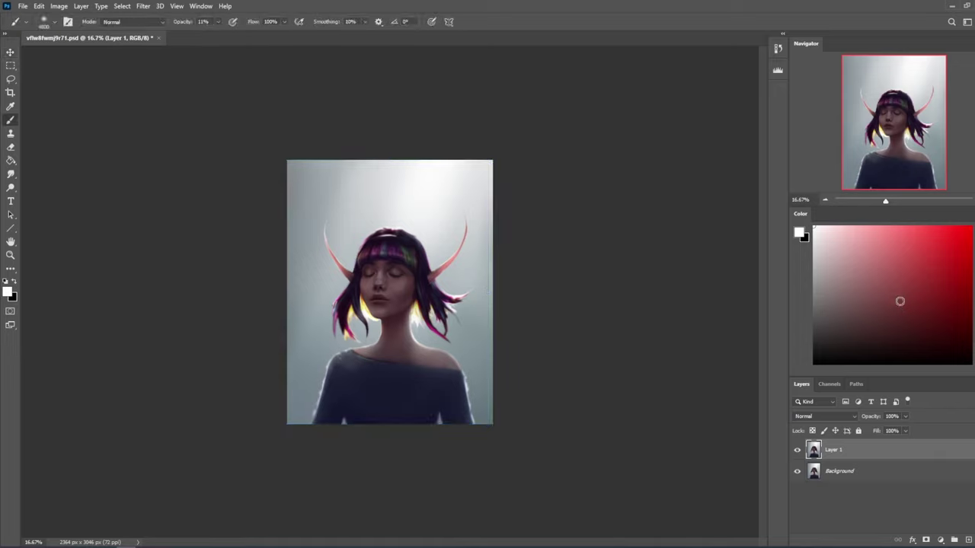
{"action": "right_click", "coordinate": [842, 450]}
{"action": "left_click", "coordinate": [854, 320]}
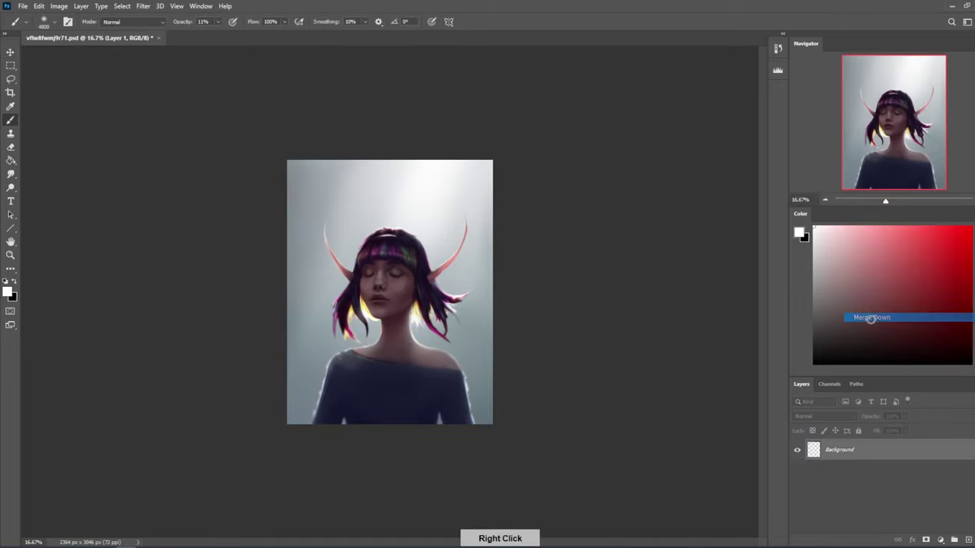
{"action": "key", "text": "ctrl+a"}
{"action": "key", "text": "m"}
{"action": "right_click", "coordinate": [473, 297]}
{"action": "left_click", "coordinate": [495, 302]}
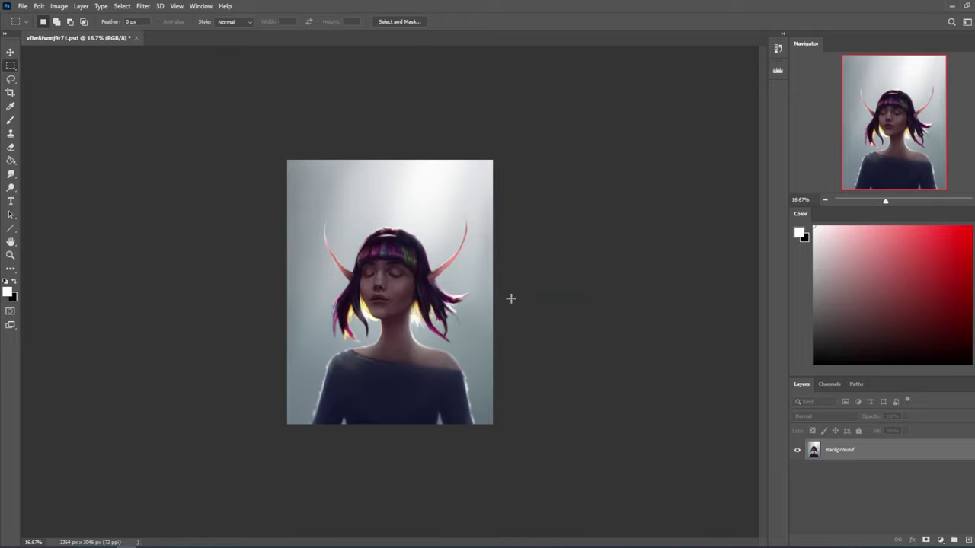
- Bring back the opening snapshot from the document history and view the original square painting at 25% zoom
{"action": "left_click", "coordinate": [778, 48]}
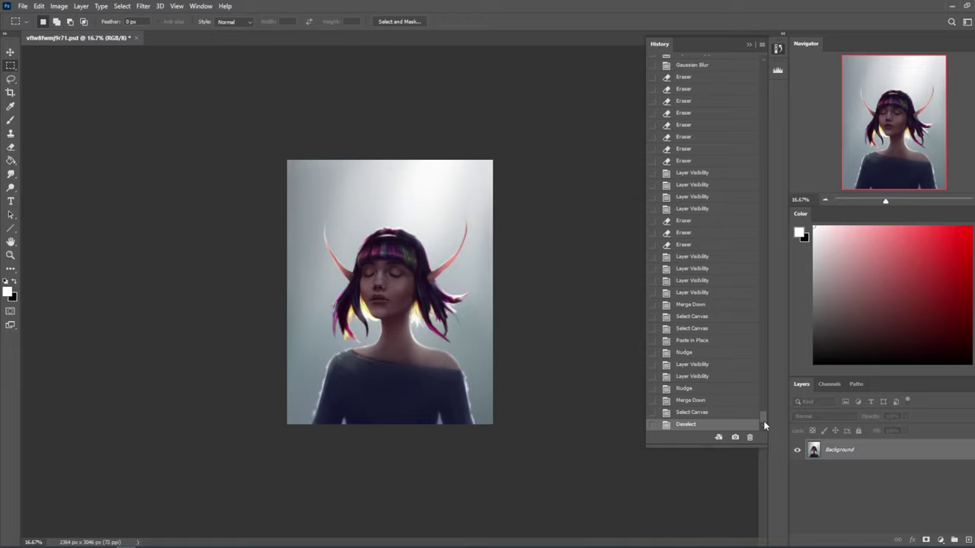
{"action": "key", "text": "ctrl+a"}
{"action": "key", "text": "ctrl+a"}
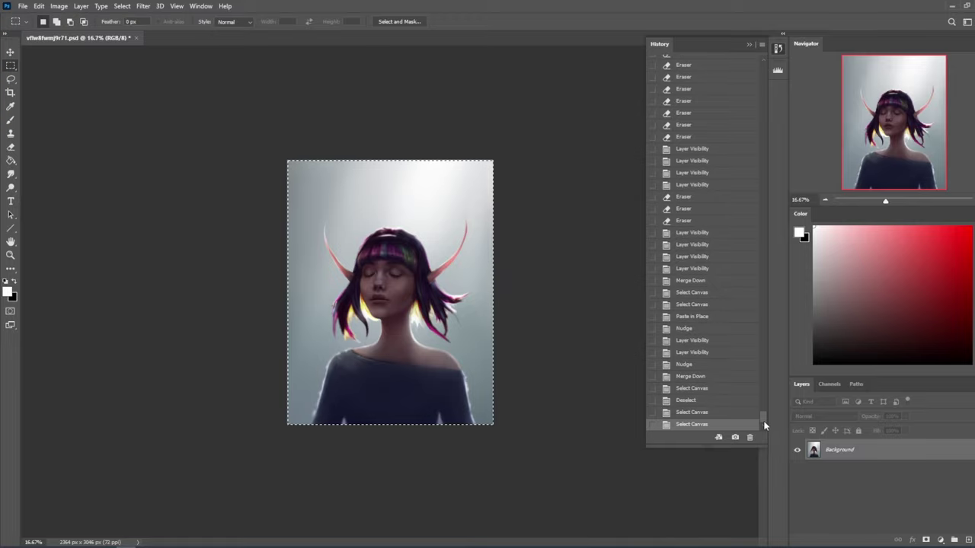
{"action": "right_click", "coordinate": [395, 242]}
{"action": "left_click", "coordinate": [400, 248]}
{"action": "left_click_drag", "start_coordinate": [757, 420], "coordinate": [761, 65]}
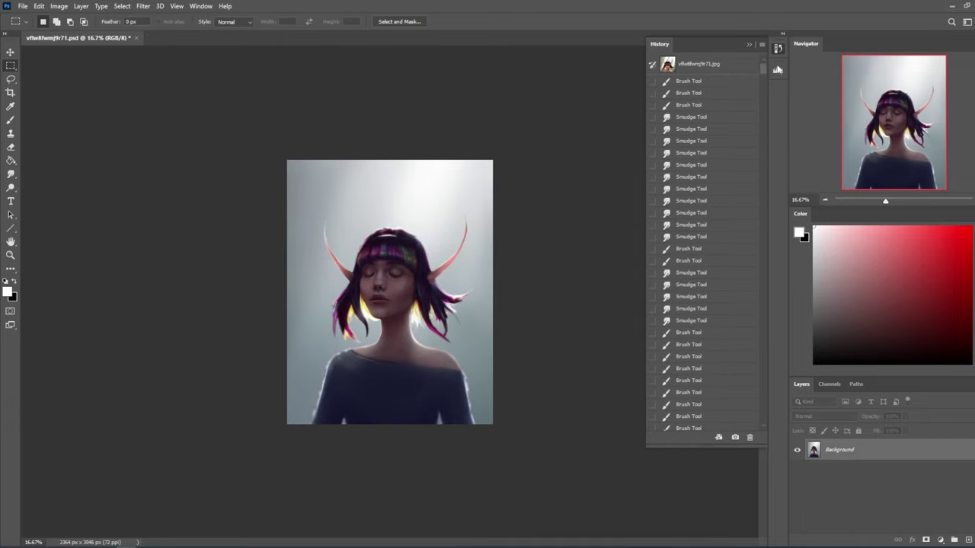
{"action": "left_click", "coordinate": [727, 69]}
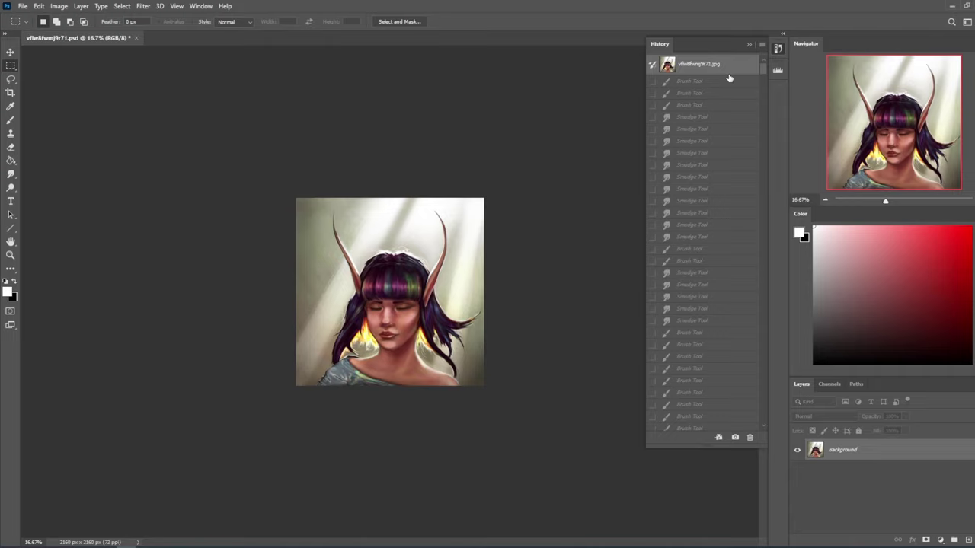
{"action": "key", "text": "ctrl+plus"}
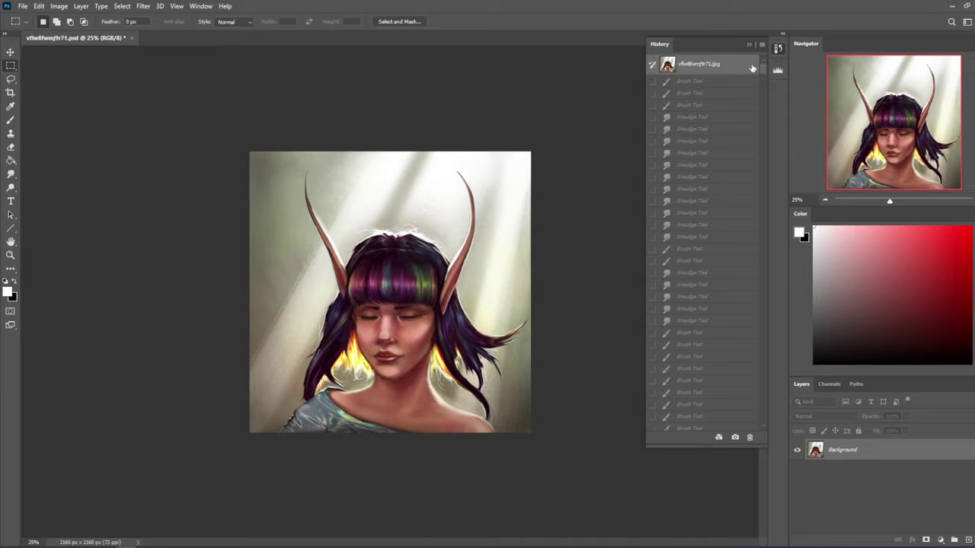
- Switch between the latest history state and the opening snapshot to compare both paintings, ending on the finished portrait
{"action": "left_click_drag", "start_coordinate": [765, 70], "coordinate": [767, 426]}
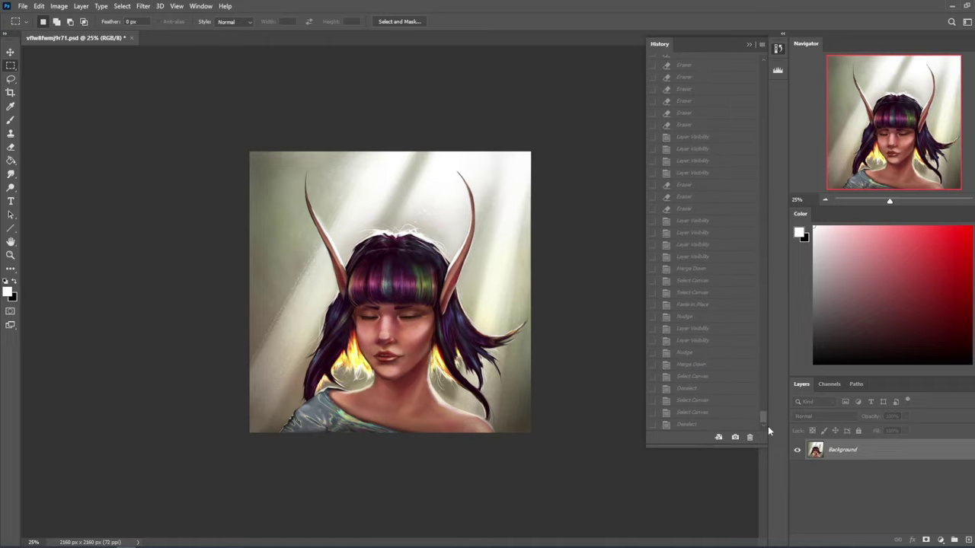
{"action": "left_click", "coordinate": [688, 427]}
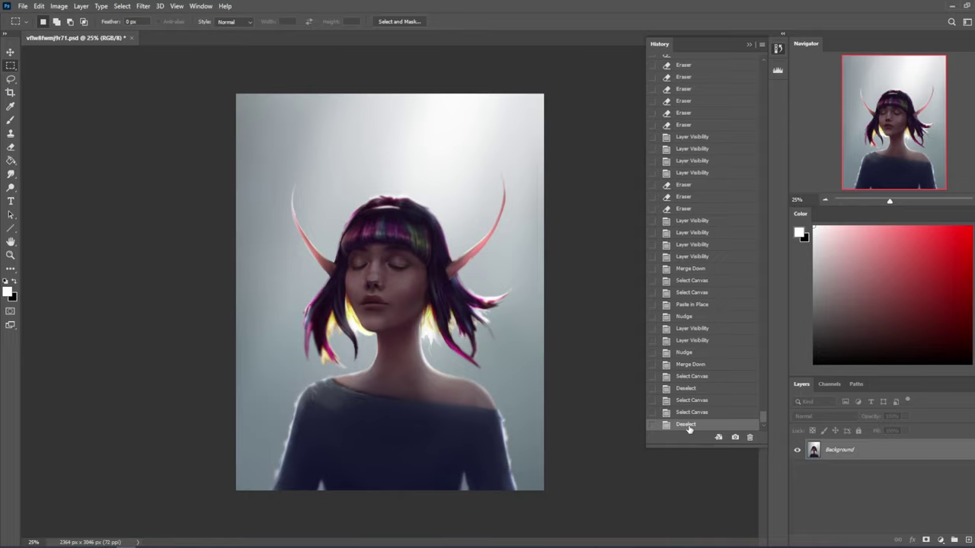
{"action": "mouse_move", "coordinate": [764, 416]}
{"action": "left_mouse_down"}
{"action": "mouse_move", "coordinate": [773, 207]}
{"action": "mouse_move", "coordinate": [761, 60]}
{"action": "left_mouse_up"}
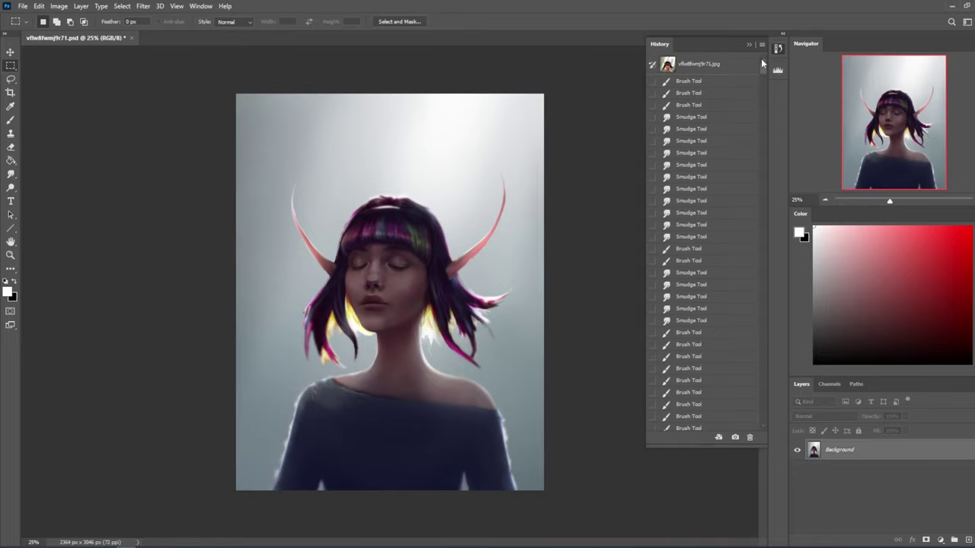
{"action": "left_click", "coordinate": [744, 66]}
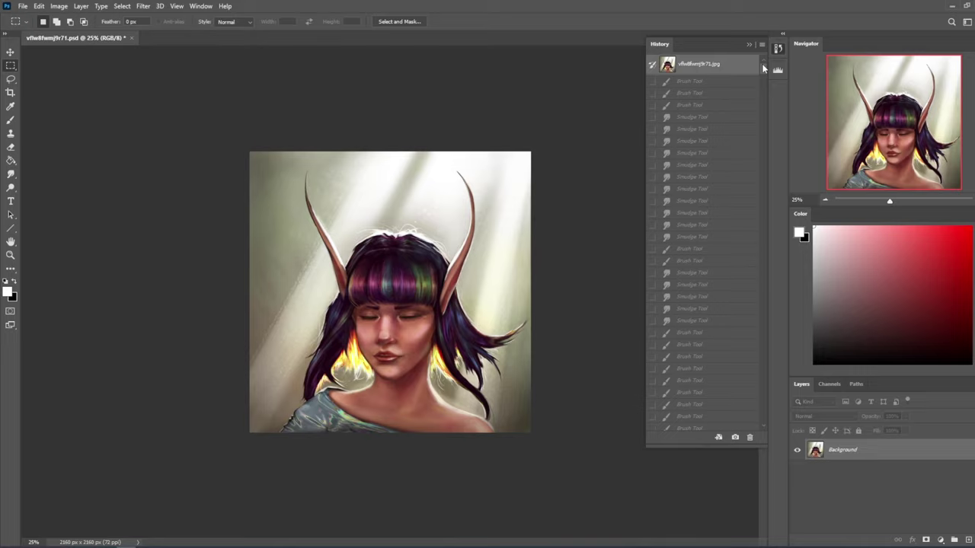
{"action": "left_click_drag", "start_coordinate": [764, 68], "coordinate": [774, 422]}
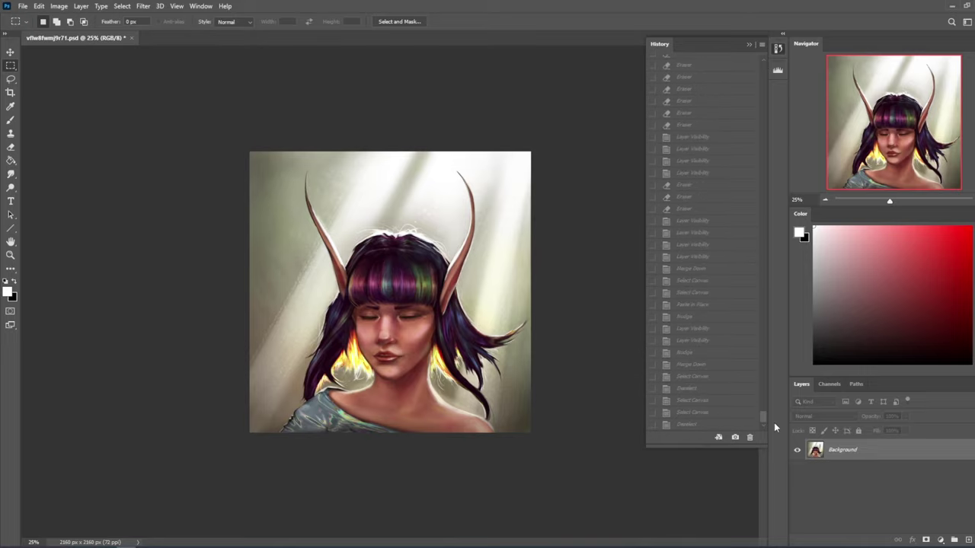
{"action": "left_click", "coordinate": [684, 425]}
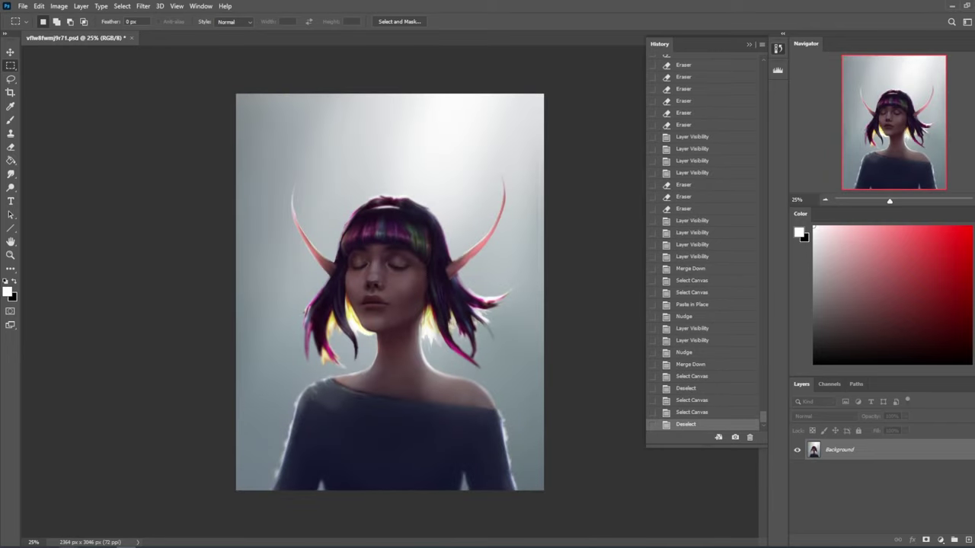
- Put the restored Photoshop window beside the 3D mannequin reference, hide the history, and reduce the brush size to 300 px
{"action": "double_click", "coordinate": [375, 10]}
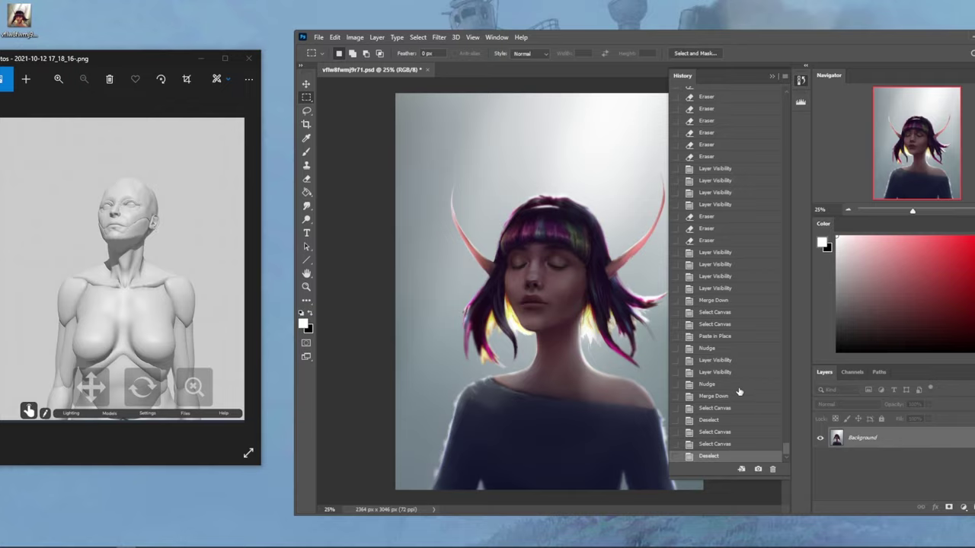
{"action": "left_click", "coordinate": [772, 77]}
{"action": "key", "text": "b"}
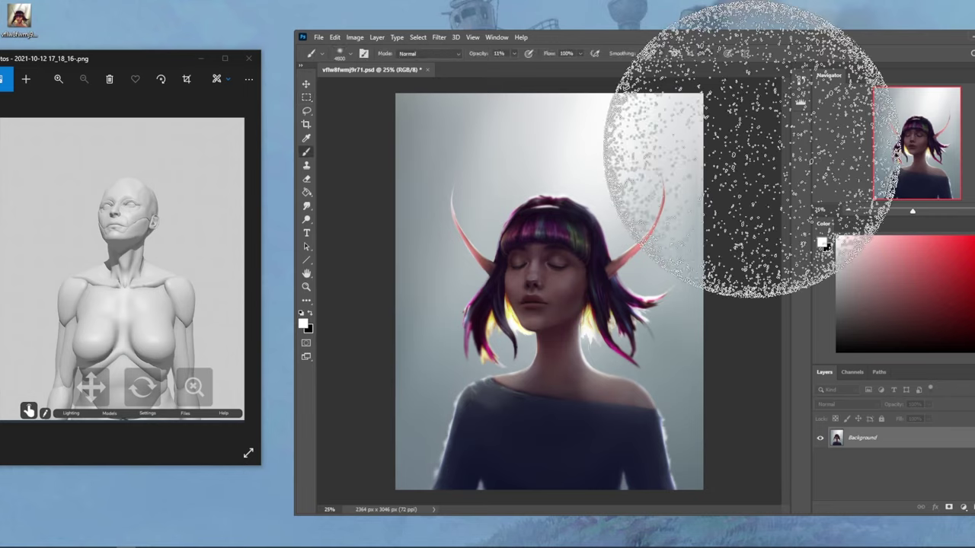
{"action": "key", "text": "bracketleft"}
{"action": "key", "text": "bracketleft"}
{"action": "key", "text": "bracketleft"}
{"action": "key", "text": "bracketleft"}
{"action": "key", "text": "bracketleft"}
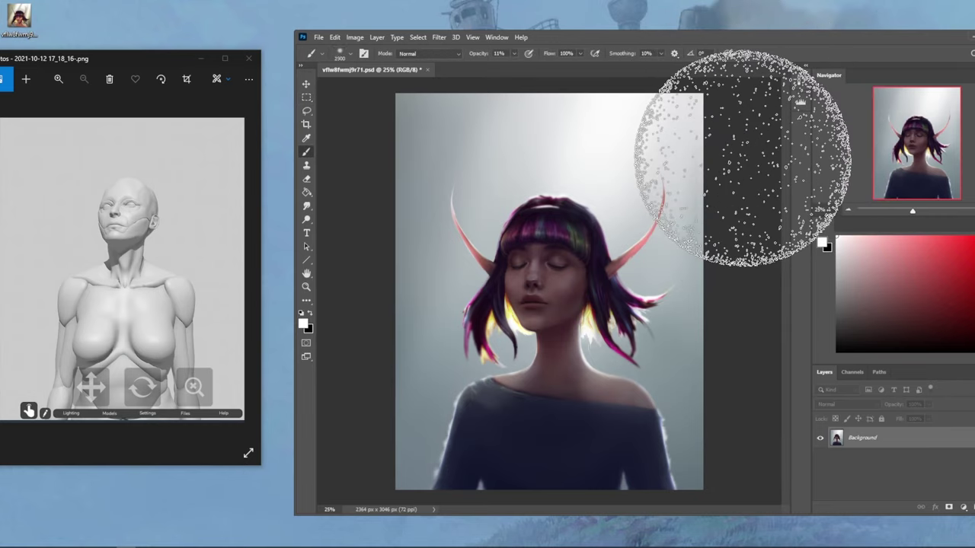
{"action": "key", "text": "bracketleft"}
{"action": "key", "text": "bracketleft"}
{"action": "key", "text": "bracketleft"}
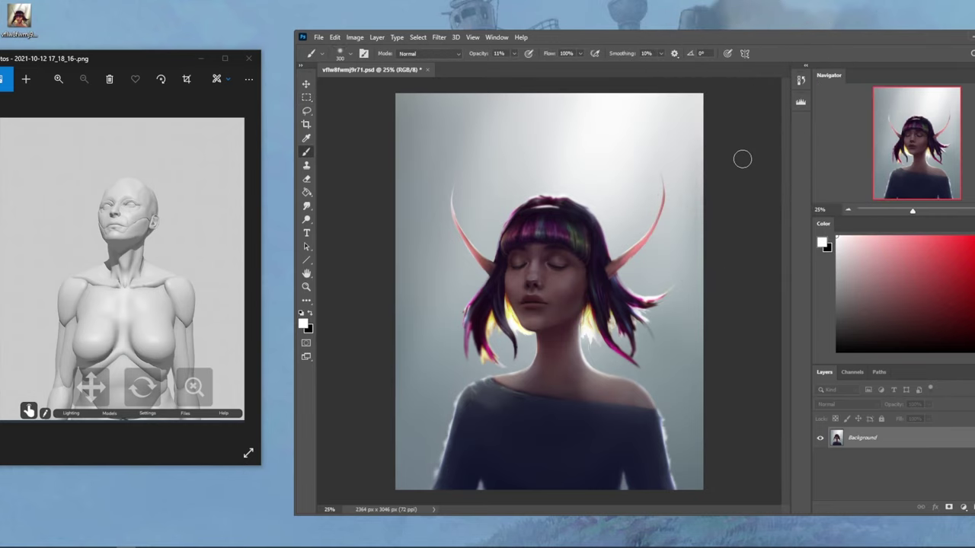
{"action": "left_click_drag", "start_coordinate": [819, 38], "coordinate": [784, 61]}
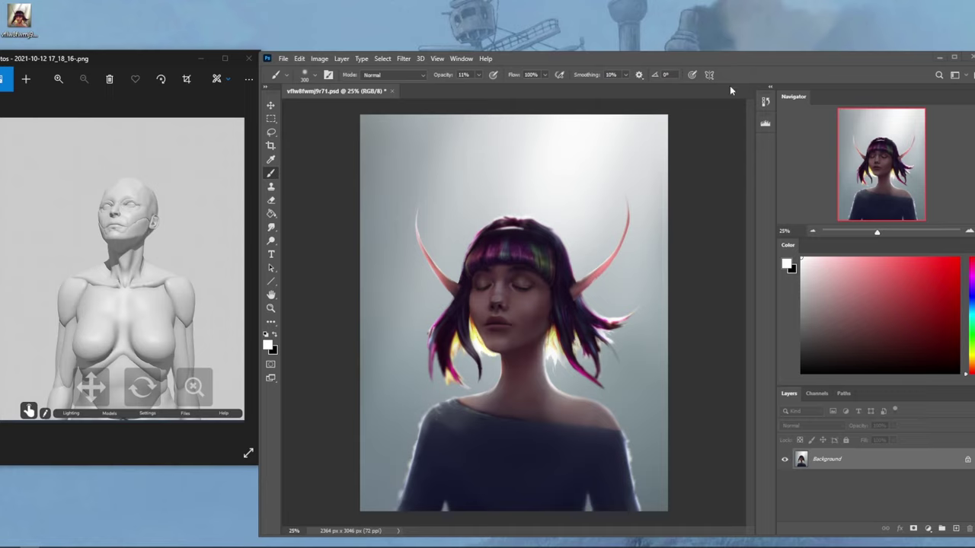
- View the original snapshot next to the mannequin reference, return to the last brush state, and hide the history
{"action": "left_click", "coordinate": [764, 101]}
{"action": "left_click_drag", "start_coordinate": [749, 472], "coordinate": [754, 115]}
{"action": "left_click", "coordinate": [717, 119]}
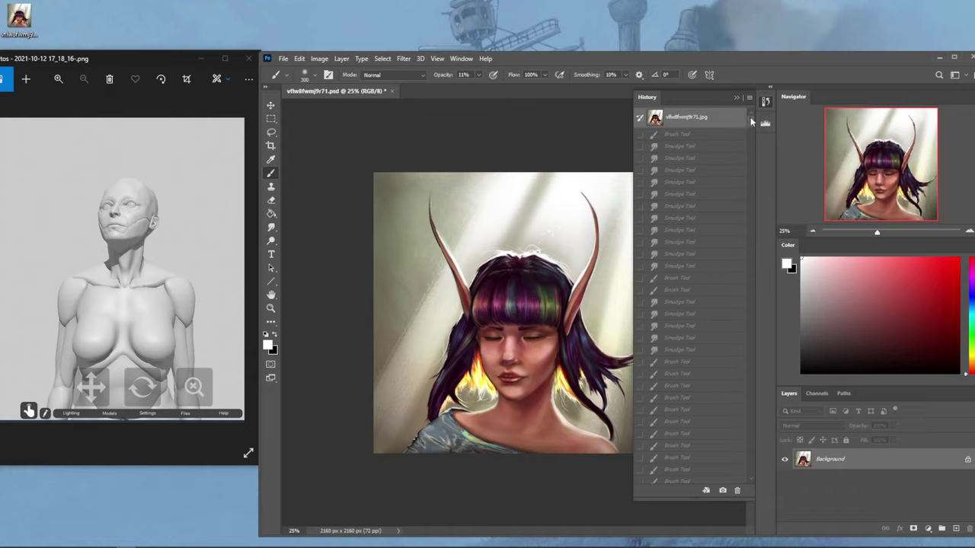
{"action": "left_click_drag", "start_coordinate": [751, 121], "coordinate": [752, 485]}
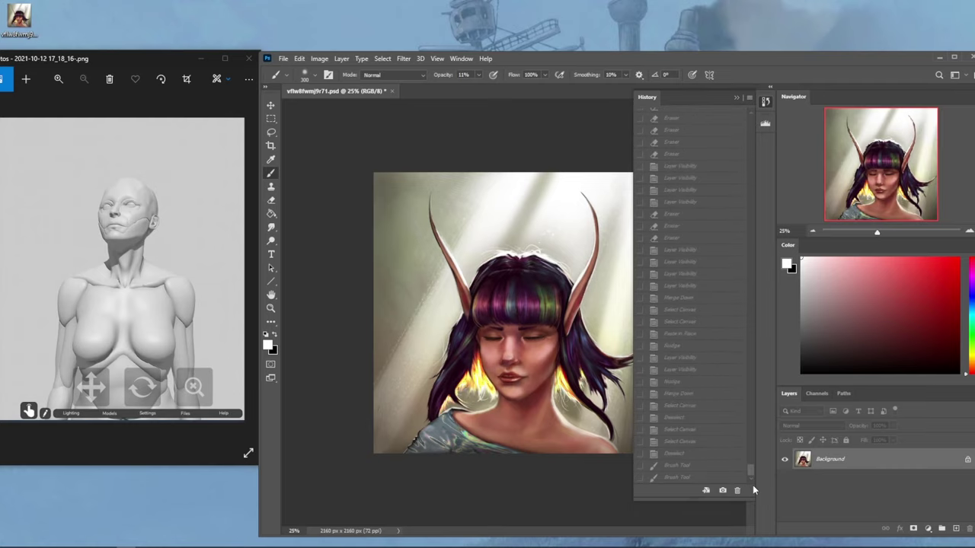
{"action": "left_click", "coordinate": [672, 477]}
{"action": "left_click", "coordinate": [736, 97]}
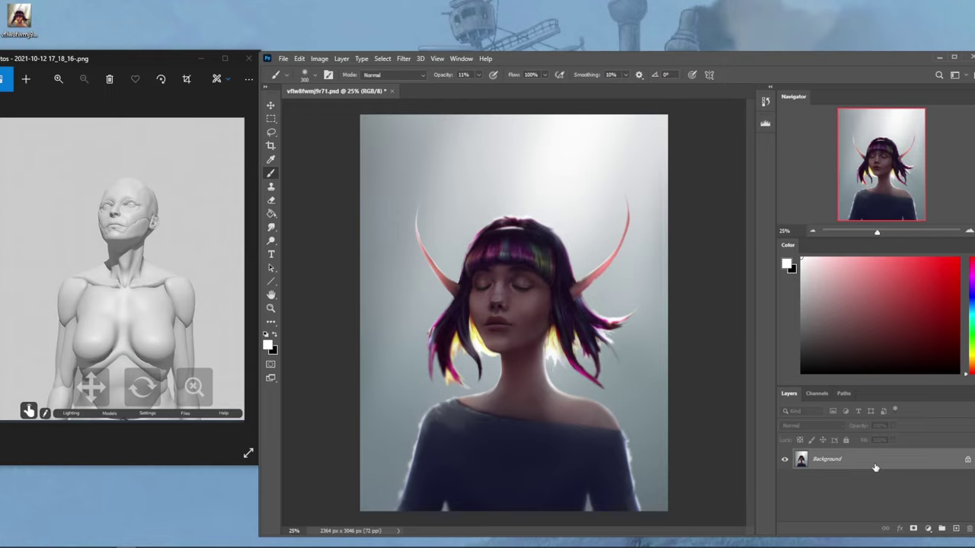
- Maximize the Photoshop window, compare the opening snapshot with the last brush state in the history, and hide the history
{"action": "double_click", "coordinate": [801, 61]}
{"action": "left_click", "coordinate": [778, 49]}
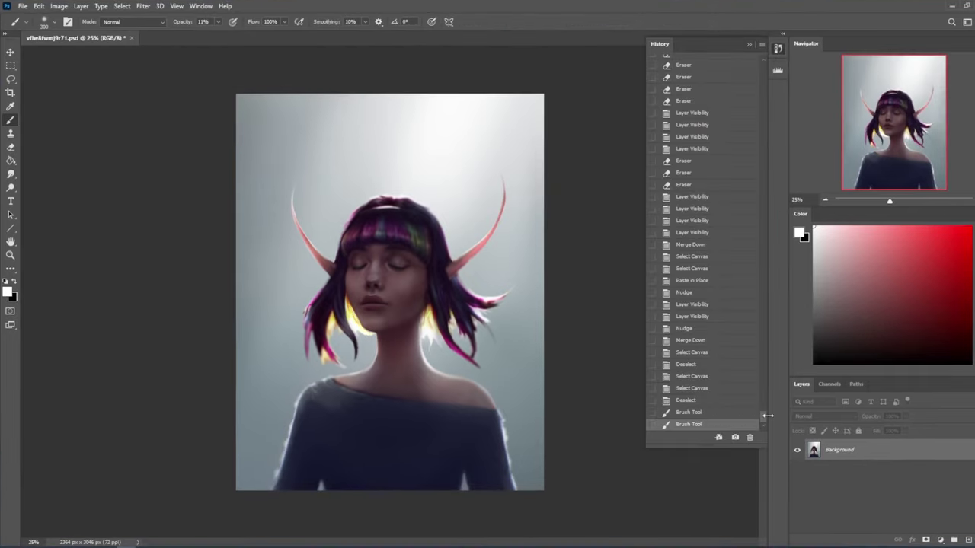
{"action": "scroll", "coordinate": [744, 250], "scroll_direction": "up", "scroll_amount": 10}
{"action": "left_click", "coordinate": [732, 64]}
{"action": "left_click_drag", "start_coordinate": [764, 67], "coordinate": [761, 421]}
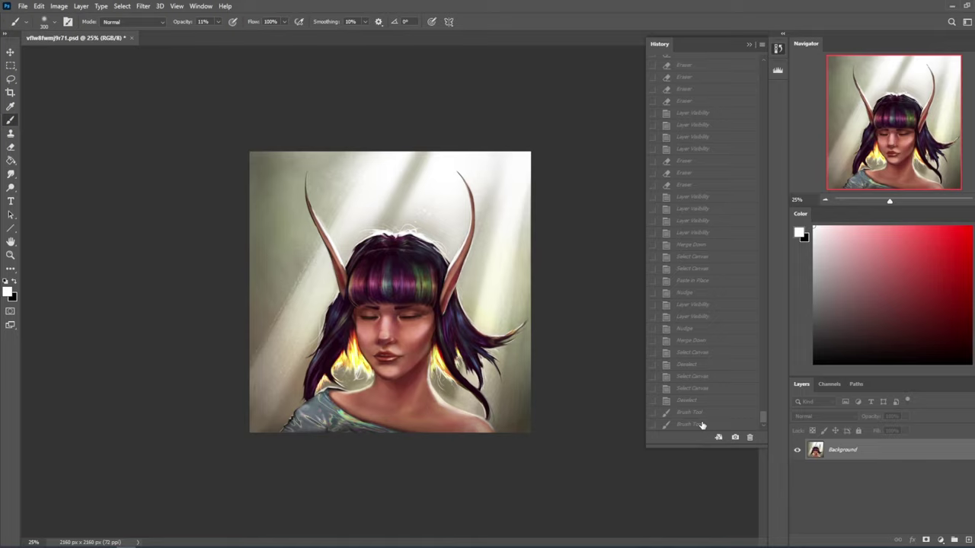
{"action": "left_click", "coordinate": [701, 424]}
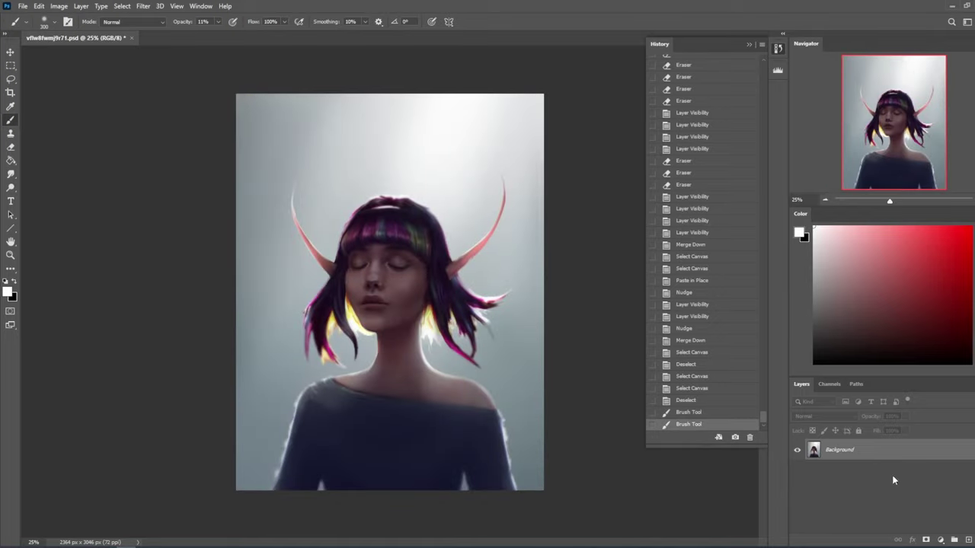
{"action": "left_click", "coordinate": [750, 43]}
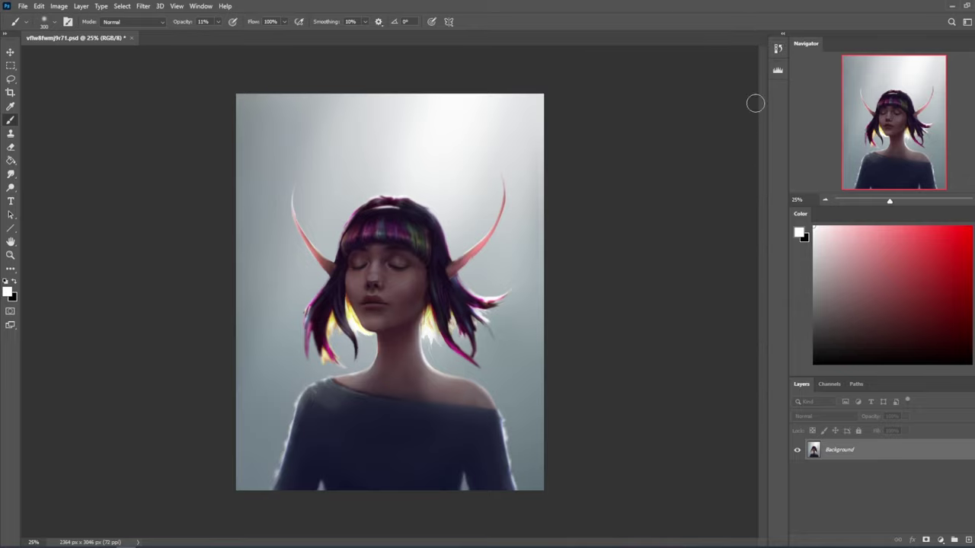
- Reopen the history, view the original square painting once more, and return to the final Brush Tool state
{"action": "left_click", "coordinate": [777, 48]}
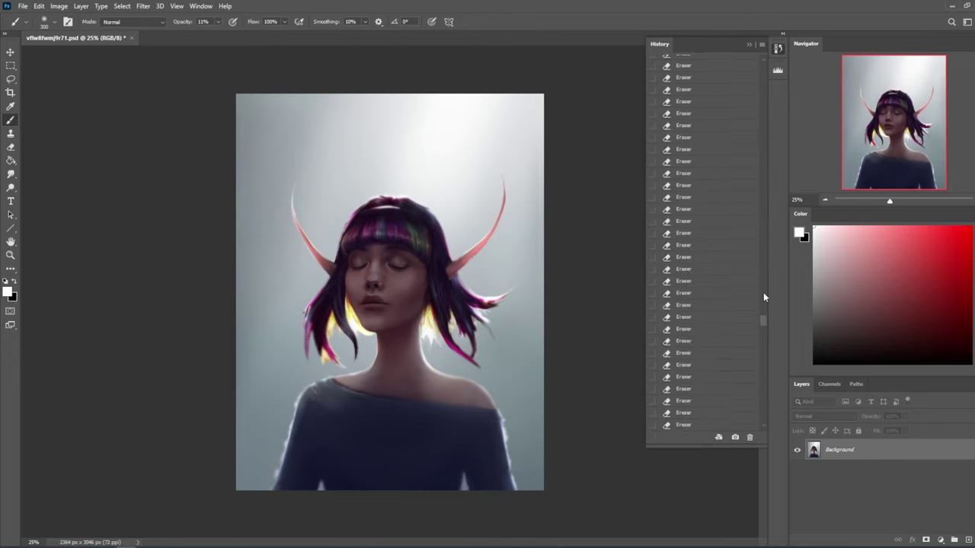
{"action": "left_click", "coordinate": [724, 67]}
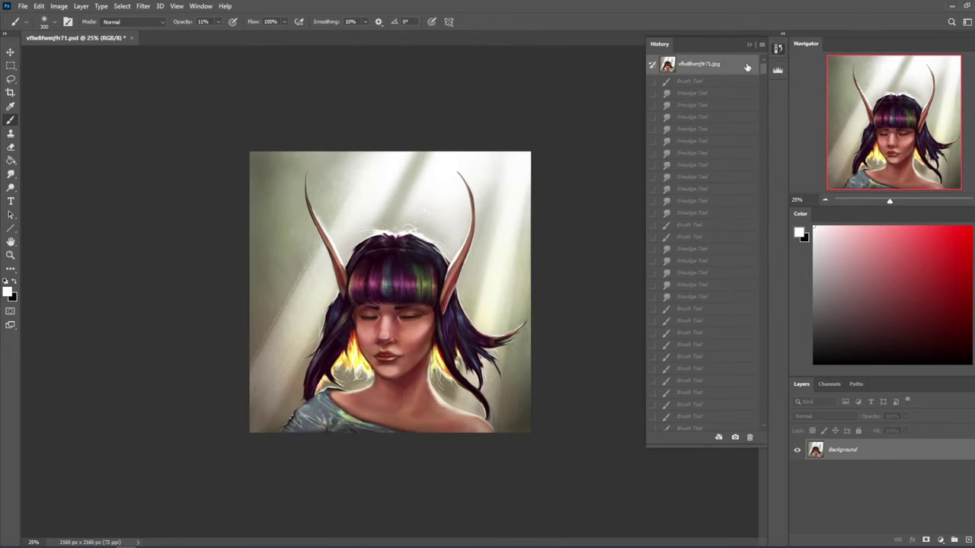
{"action": "left_click_drag", "start_coordinate": [763, 67], "coordinate": [778, 425]}
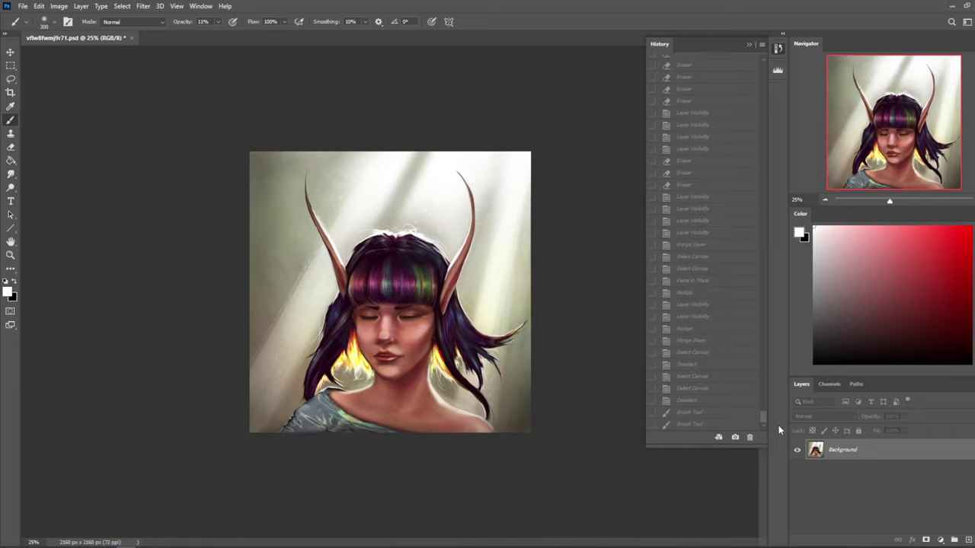
{"action": "left_click", "coordinate": [692, 425]}
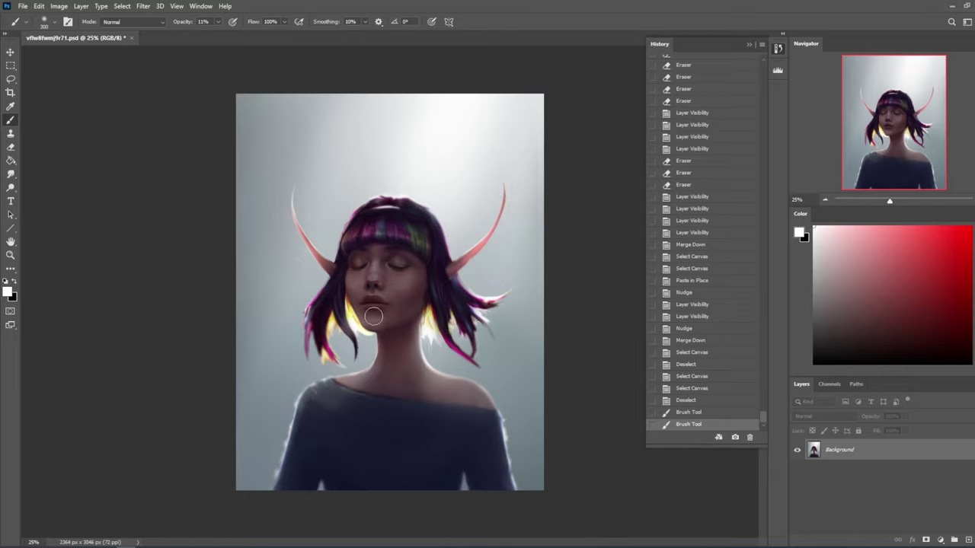
- View an earlier Brush Tool state from before the Dodge and Layer Via Copy edits, then restore the last state and hide the history
{"action": "scroll", "coordinate": [751, 418], "scroll_direction": "up", "scroll_amount": 2}
{"action": "scroll", "coordinate": [752, 418], "scroll_direction": "up", "scroll_amount": 10}
{"action": "left_click", "coordinate": [709, 225]}
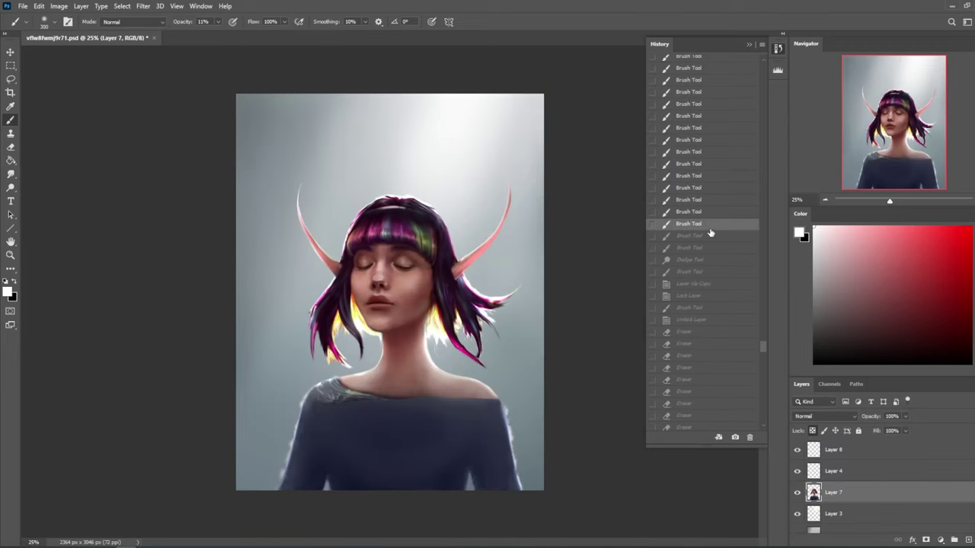
{"action": "left_click_drag", "start_coordinate": [763, 346], "coordinate": [766, 424]}
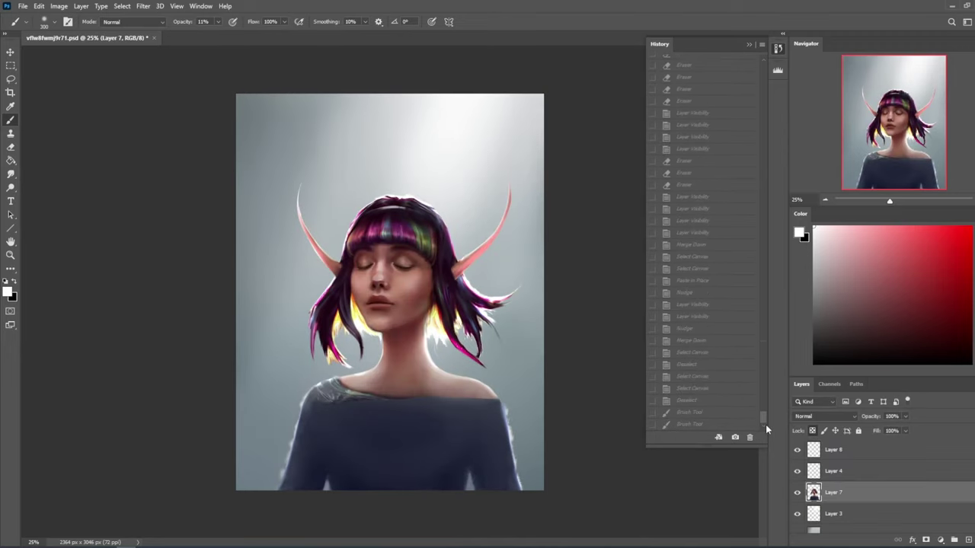
{"action": "left_click", "coordinate": [707, 425]}
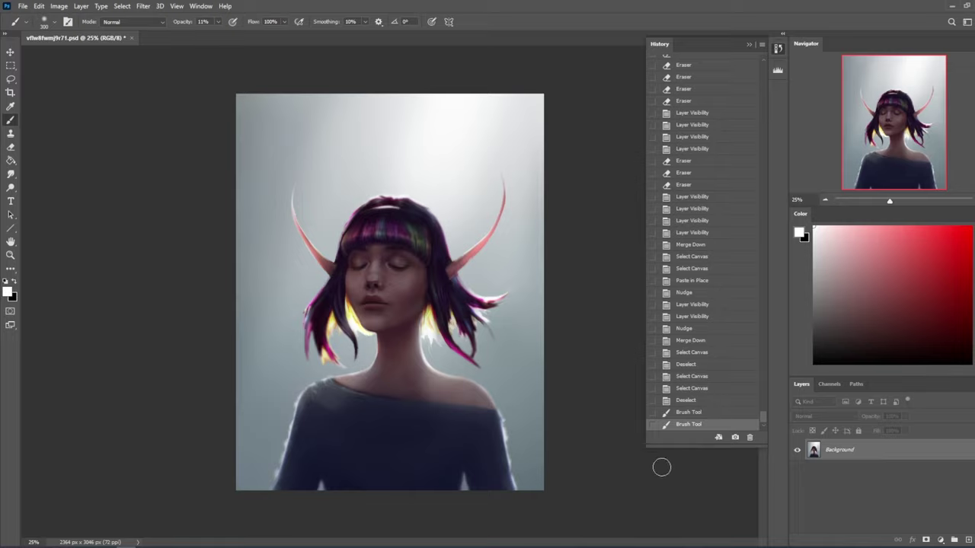
{"action": "left_click", "coordinate": [749, 45]}
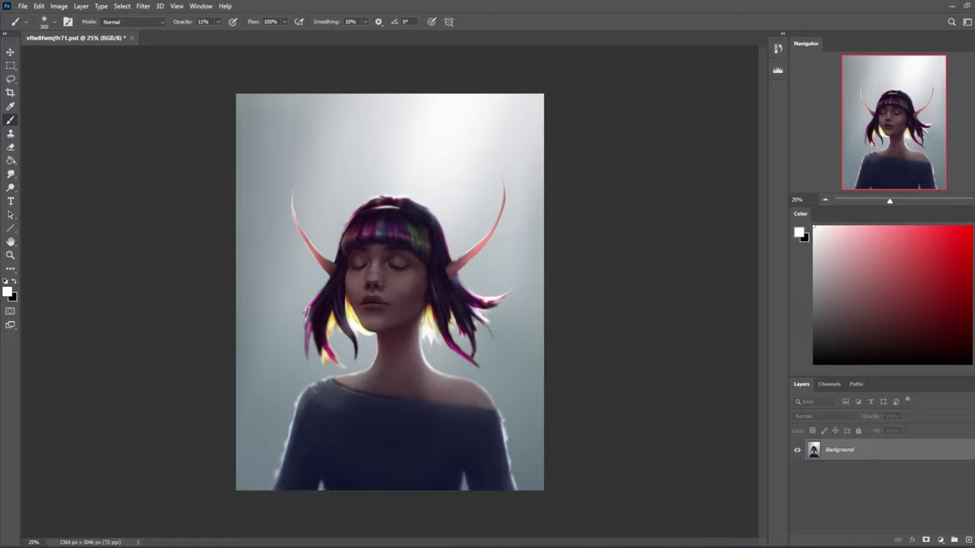
- Switch to the browser on istebrak.com and open the "Halloween Community Design Challenge - 2021!" post in the linked r/istebrak Reddit community
{"action": "left_click_drag", "start_coordinate": [974, 92], "coordinate": [274, 28]}
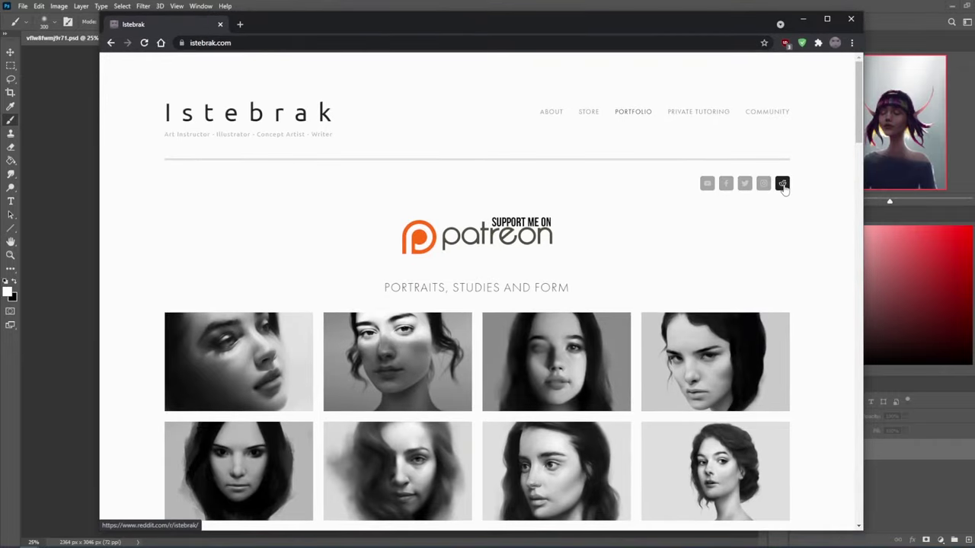
{"action": "left_click", "coordinate": [783, 185]}
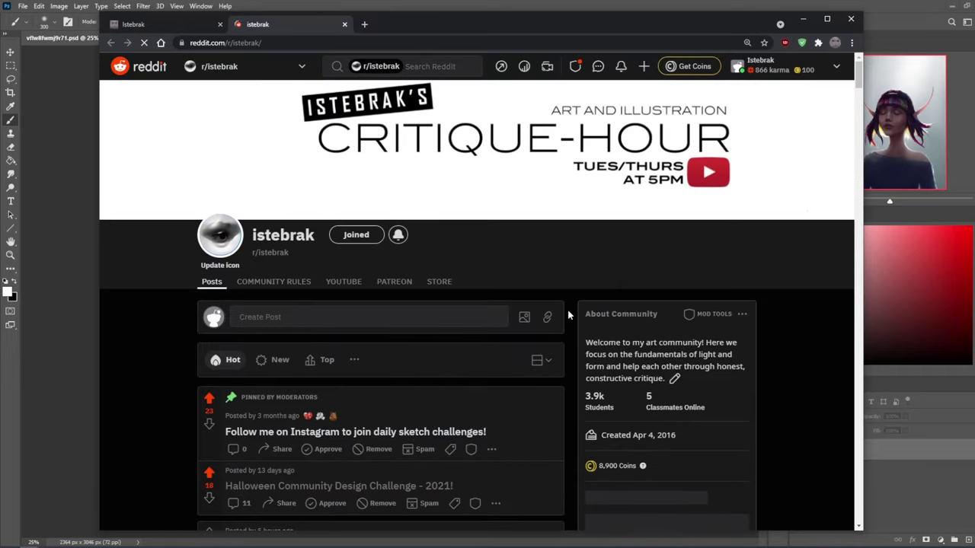
{"action": "scroll", "coordinate": [568, 314], "scroll_direction": "down", "scroll_amount": 2}
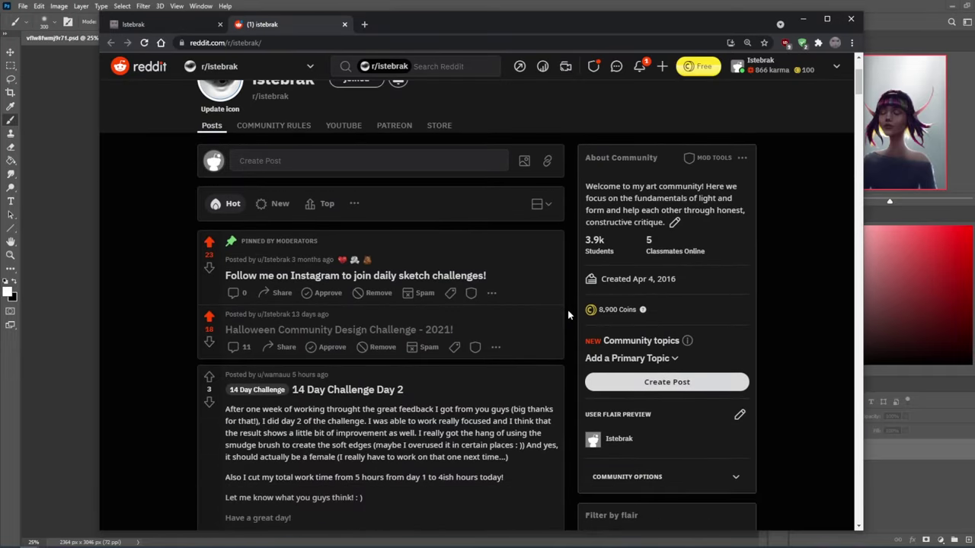
{"action": "left_click", "coordinate": [370, 326]}
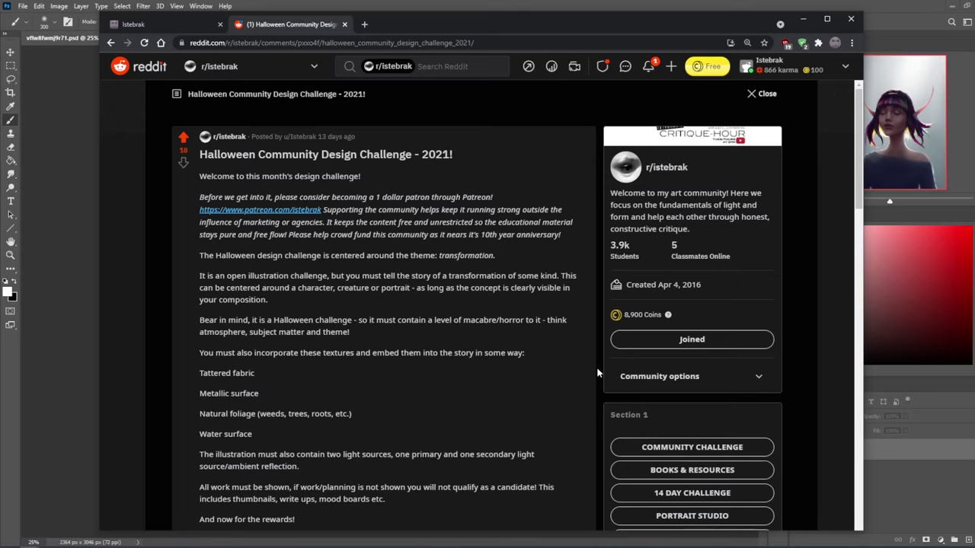
- Read through the Halloween challenge rules, rewards and deadline with the system calendar open for October 2021, then close the calendar
{"action": "scroll", "coordinate": [763, 474], "scroll_direction": "down", "scroll_amount": 2}
{"action": "left_click", "coordinate": [945, 546]}
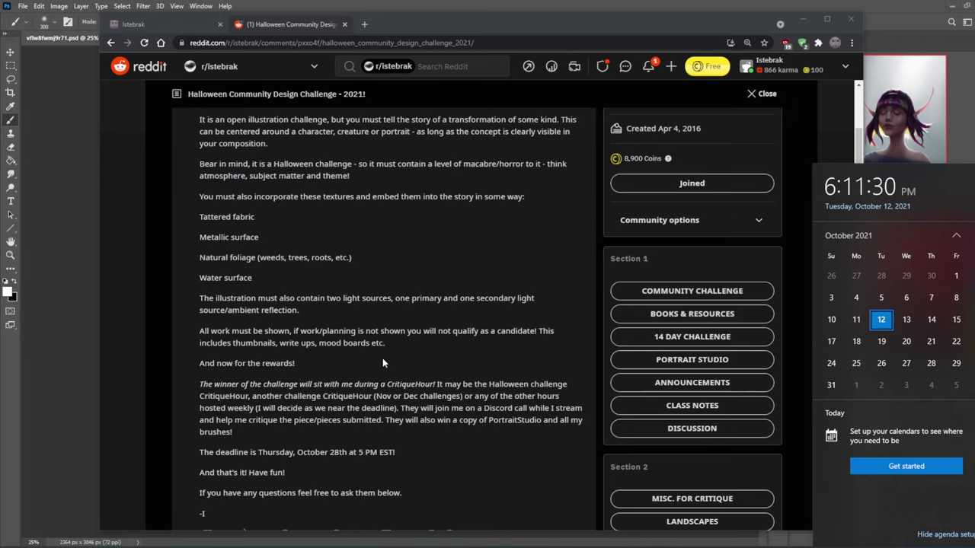
{"action": "scroll", "coordinate": [382, 364], "scroll_direction": "down", "scroll_amount": 3}
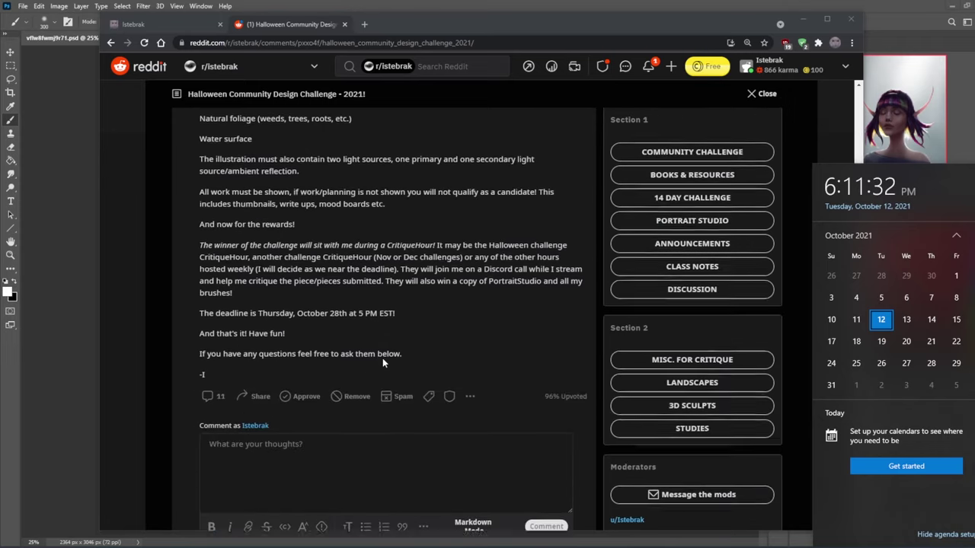
{"action": "scroll", "coordinate": [382, 363], "scroll_direction": "up", "scroll_amount": 4}
{"action": "scroll", "coordinate": [383, 364], "scroll_direction": "up", "scroll_amount": 1}
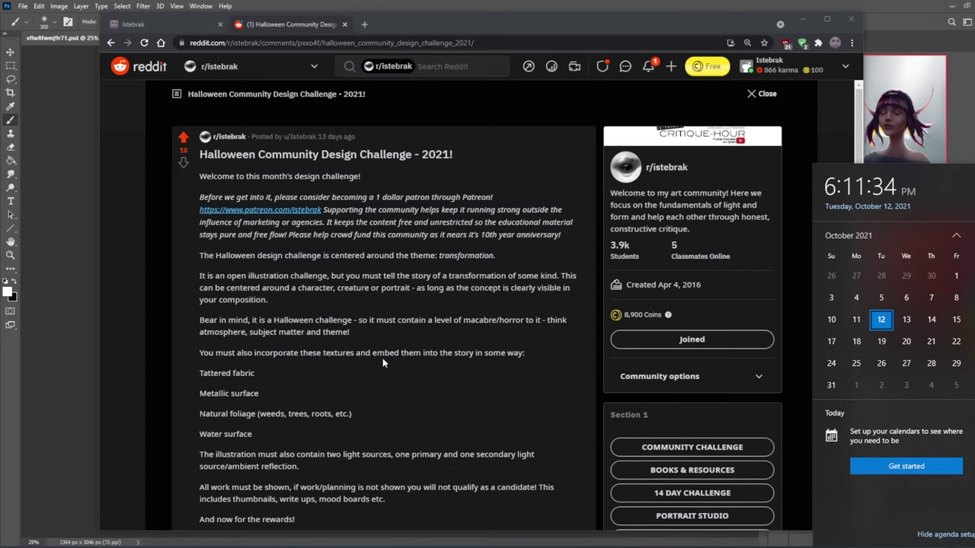
{"action": "scroll", "coordinate": [383, 363], "scroll_direction": "down", "scroll_amount": 1}
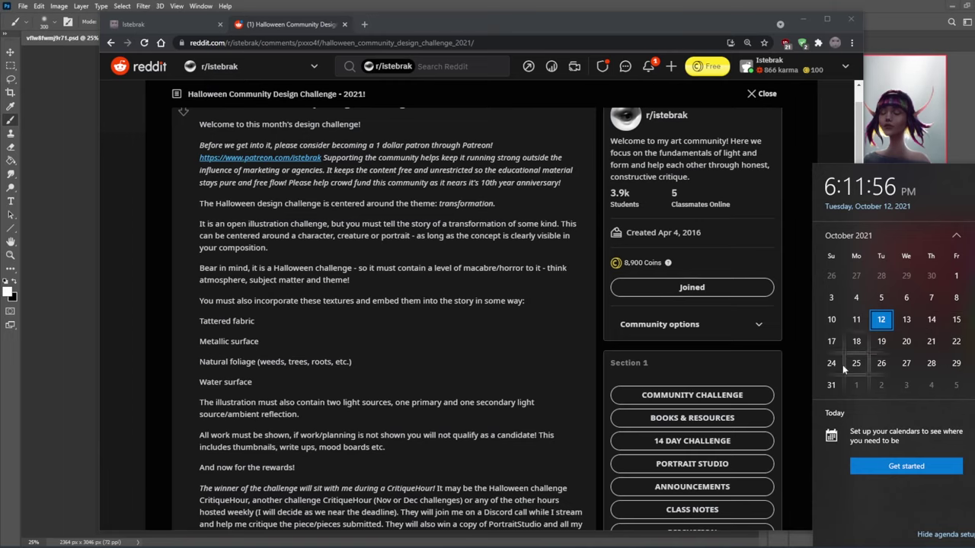
{"action": "scroll", "coordinate": [415, 339], "scroll_direction": "down", "scroll_amount": 3}
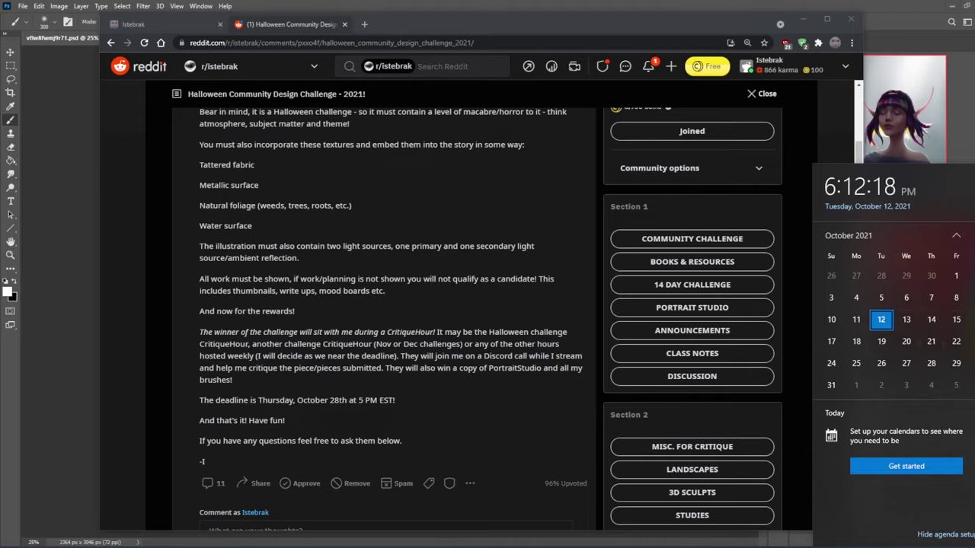
{"action": "key", "text": "Escape"}
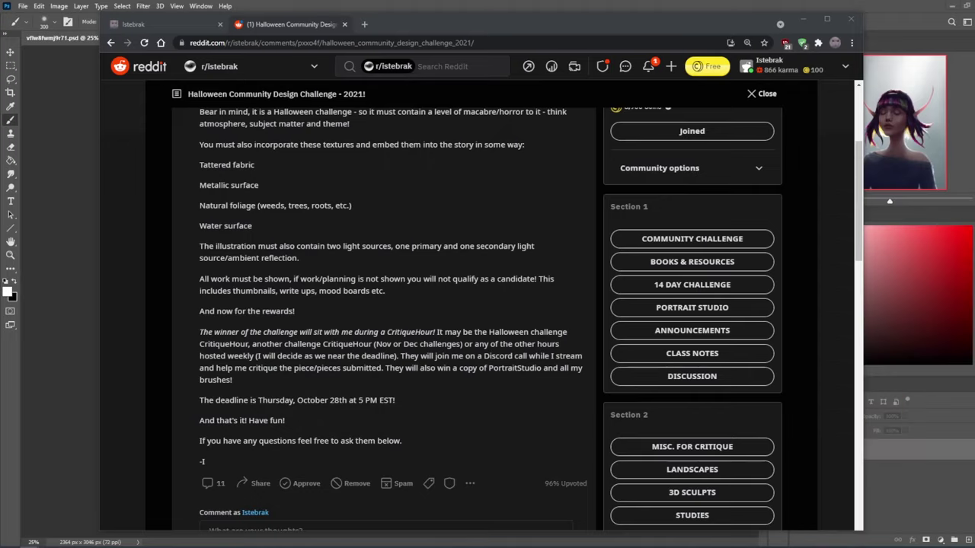
- View the store page on istebrak.com, then return to the Halloween challenge post and check its deadline against the system calendar
{"action": "left_click", "coordinate": [128, 24]}
{"action": "left_click", "coordinate": [584, 114]}
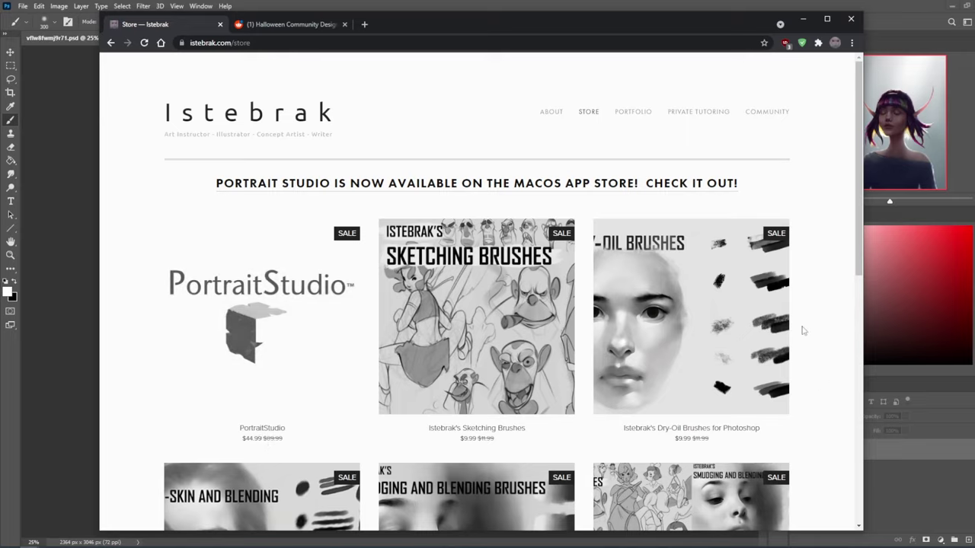
{"action": "left_click", "coordinate": [325, 24]}
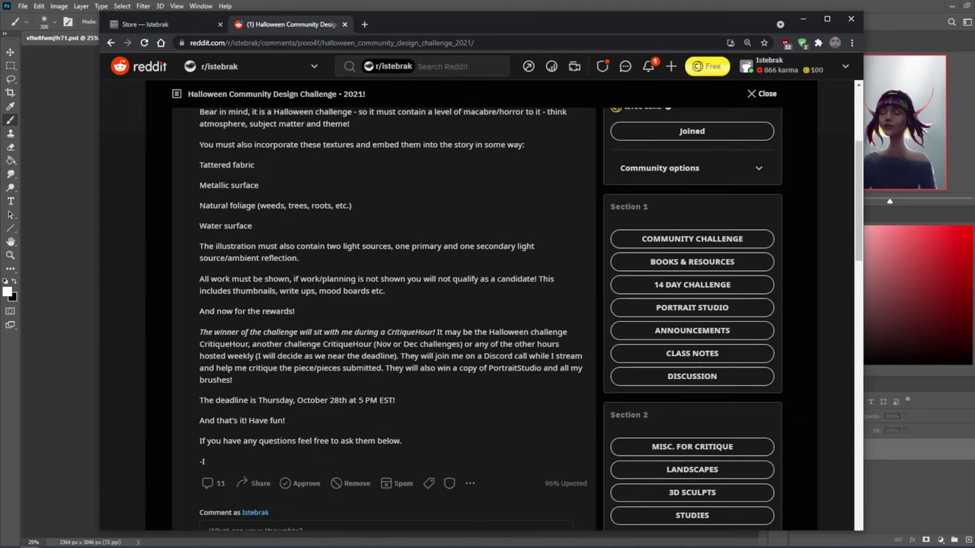
{"action": "left_click", "coordinate": [956, 543]}
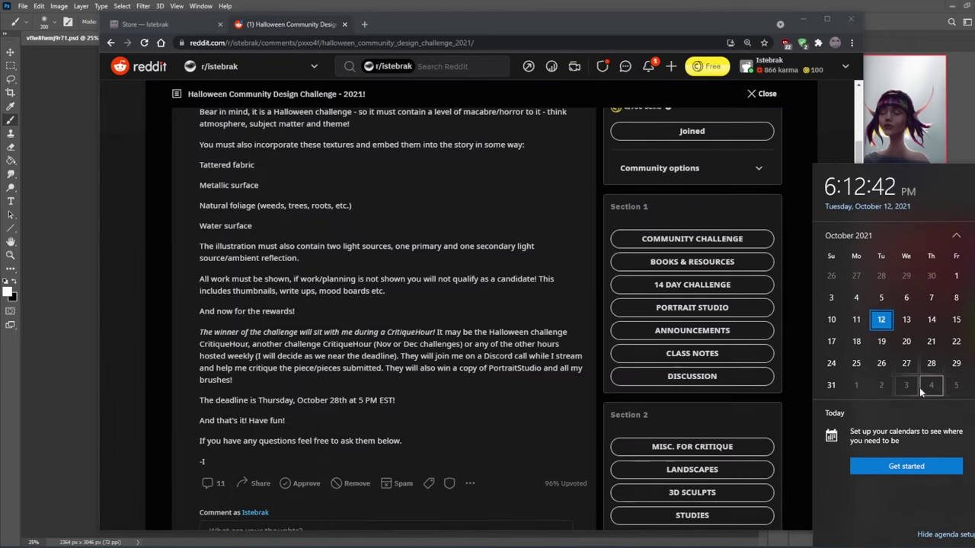